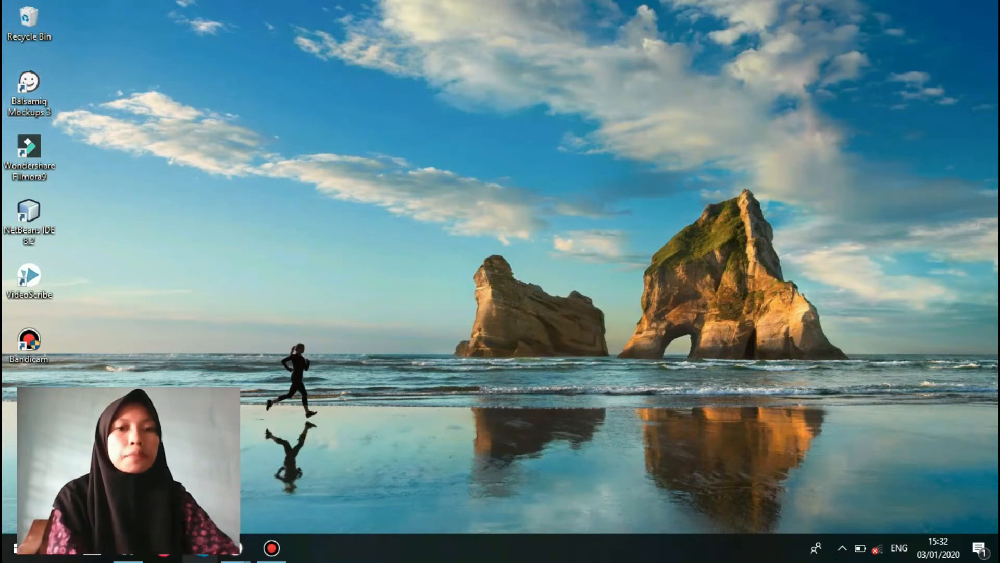
Switch to the Balsamiq Mockups window holding New Balsamiq Project 1 and look through its list of mockups.
{"action": "mouse_move", "coordinate": [236, 548]}
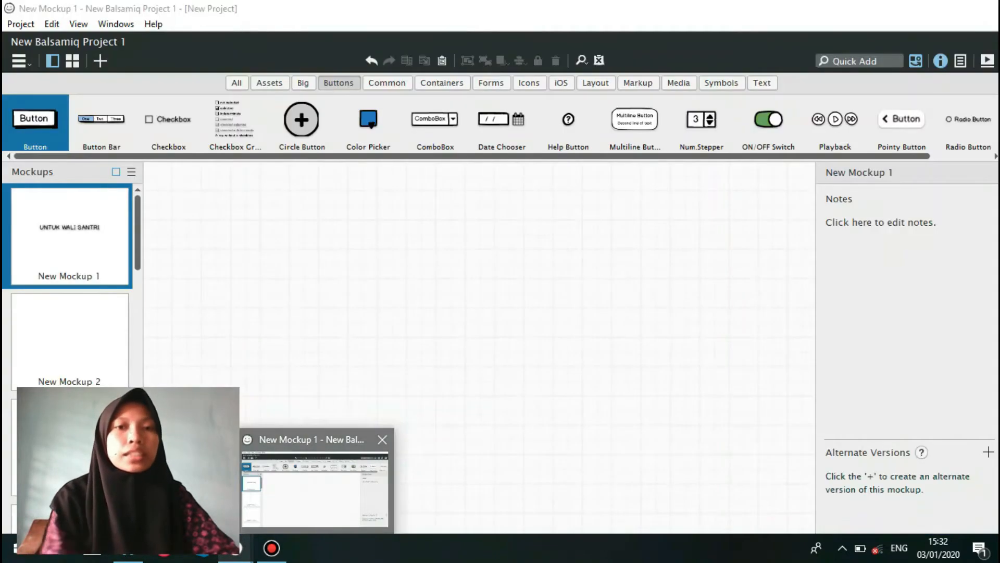
{"action": "left_click", "coordinate": [311, 486]}
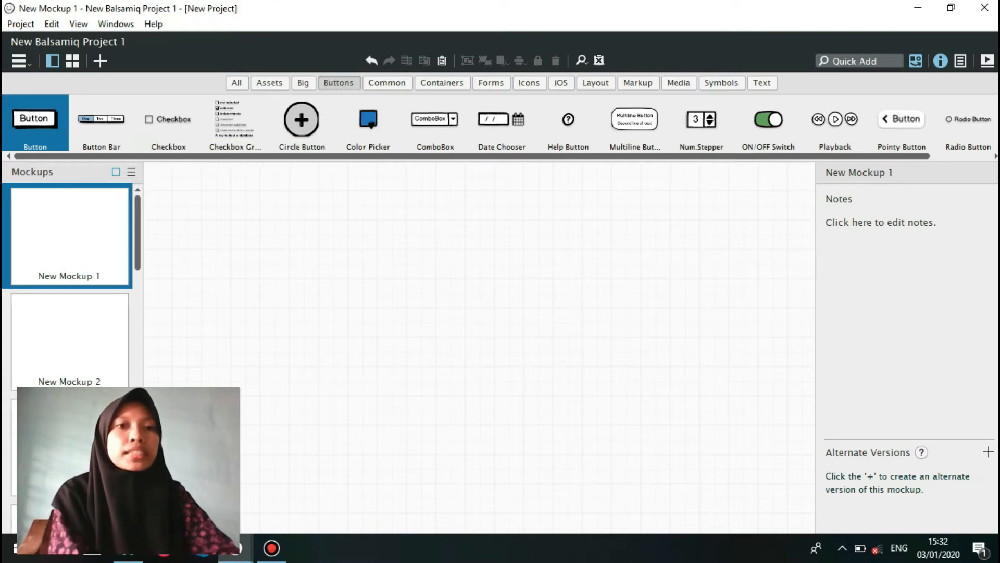
{"action": "scroll", "coordinate": [70, 281], "scroll_direction": "down", "scroll_amount": 10}
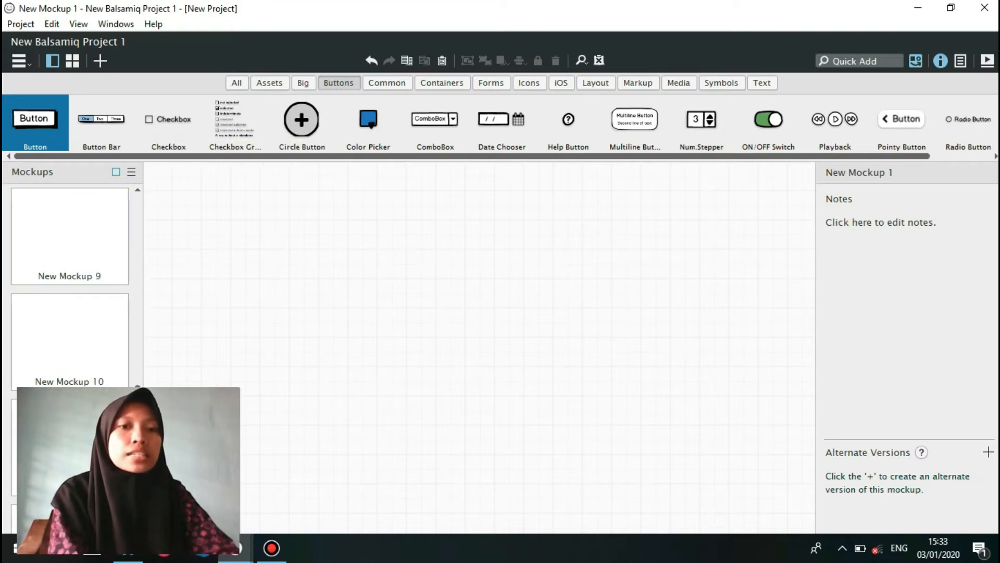
{"action": "scroll", "coordinate": [70, 234], "scroll_direction": "up", "scroll_amount": 7}
{"action": "scroll", "coordinate": [70, 235], "scroll_direction": "down", "scroll_amount": 7}
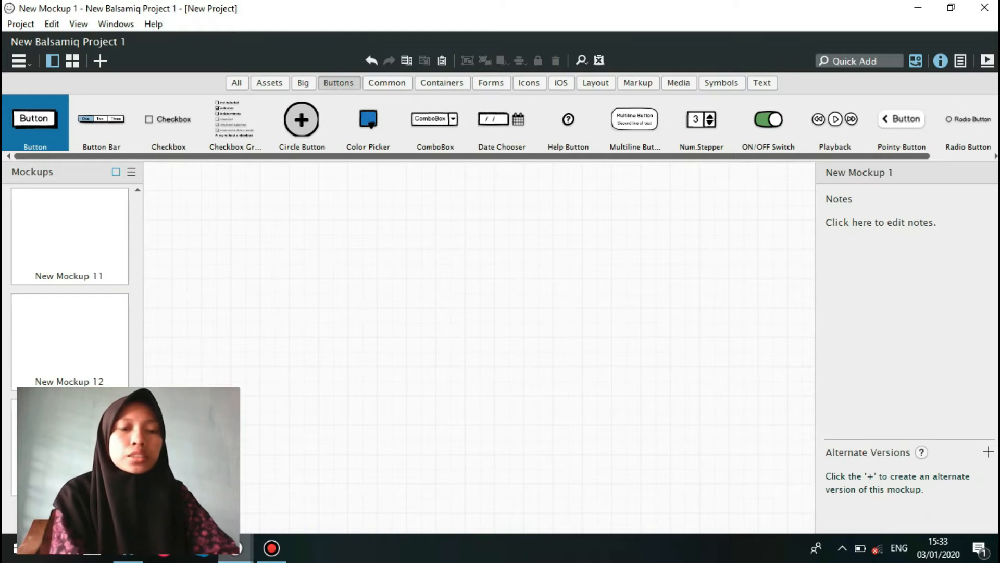
Switch to the "projek aplikasi smartphone.bmpr" project and examine its mockups, including the New Mockup 1 opening screen.
{"action": "mouse_move", "coordinate": [236, 548]}
{"action": "left_click", "coordinate": [159, 487]}
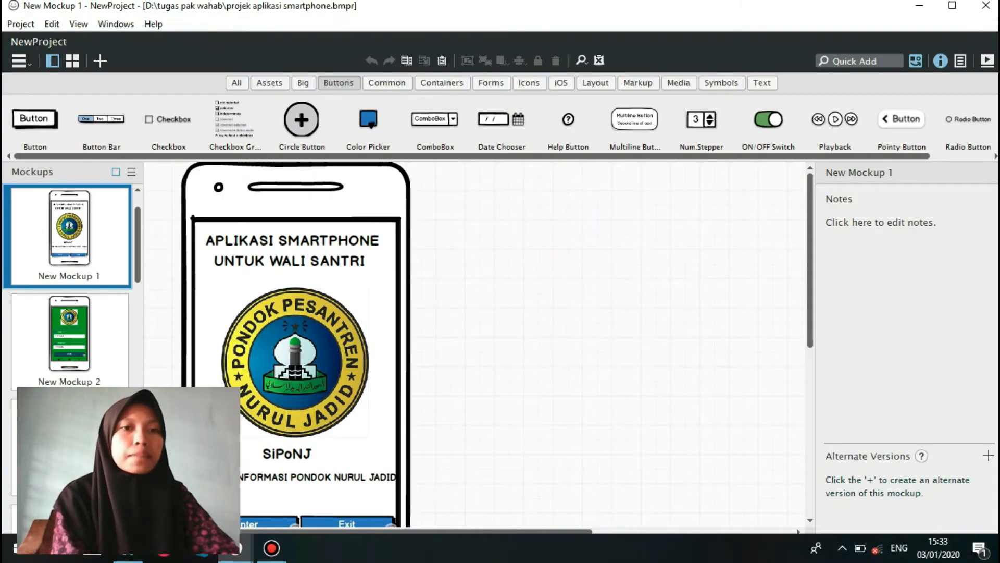
{"action": "scroll", "coordinate": [69, 281], "scroll_direction": "down", "scroll_amount": 6}
{"action": "scroll", "coordinate": [70, 281], "scroll_direction": "up", "scroll_amount": 3}
{"action": "scroll", "coordinate": [70, 292], "scroll_direction": "up", "scroll_amount": 3}
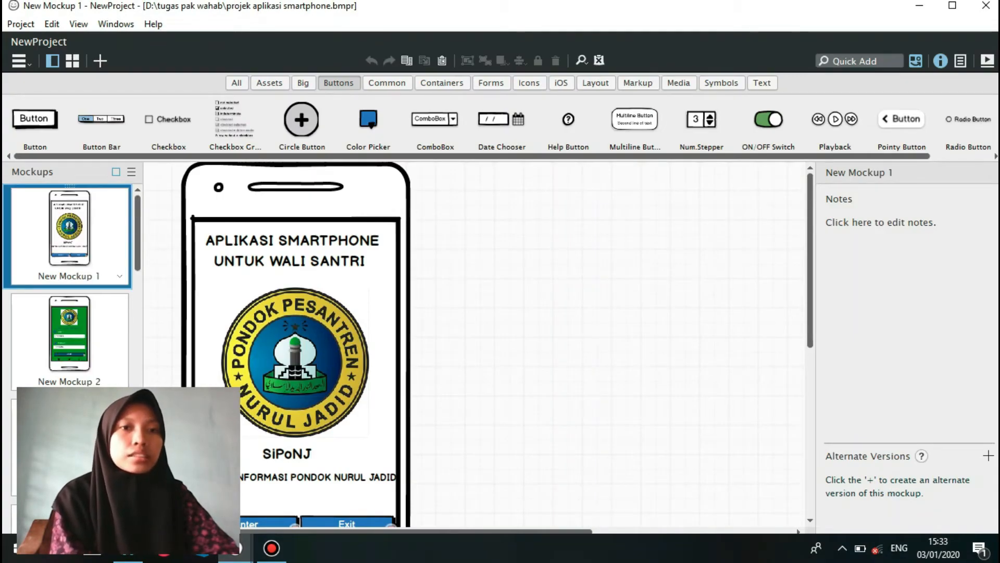
{"action": "scroll", "coordinate": [70, 281], "scroll_direction": "down", "scroll_amount": 3}
{"action": "scroll", "coordinate": [69, 282], "scroll_direction": "up", "scroll_amount": 3}
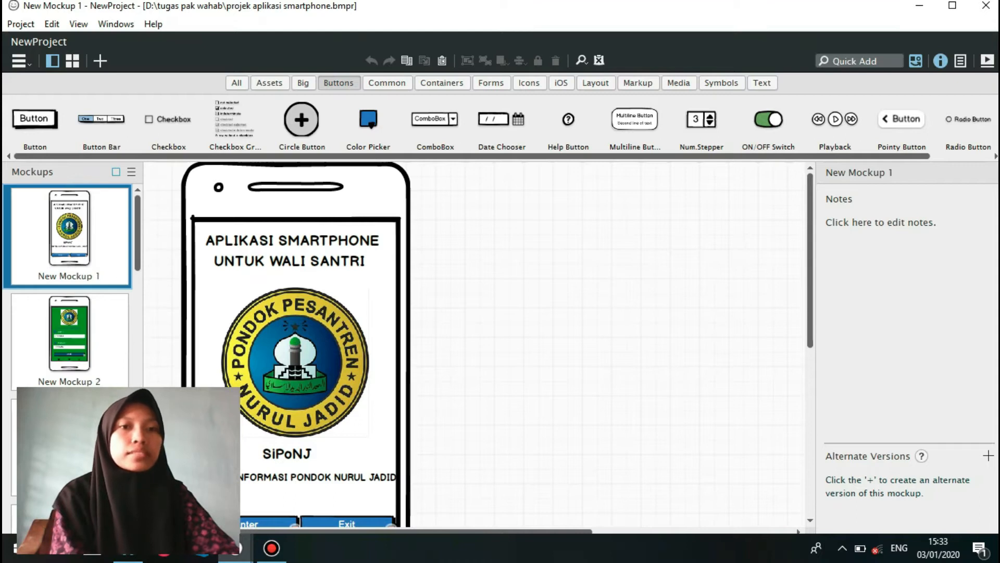
{"action": "scroll", "coordinate": [69, 282], "scroll_direction": "down", "scroll_amount": 3}
{"action": "scroll", "coordinate": [69, 282], "scroll_direction": "up", "scroll_amount": 3}
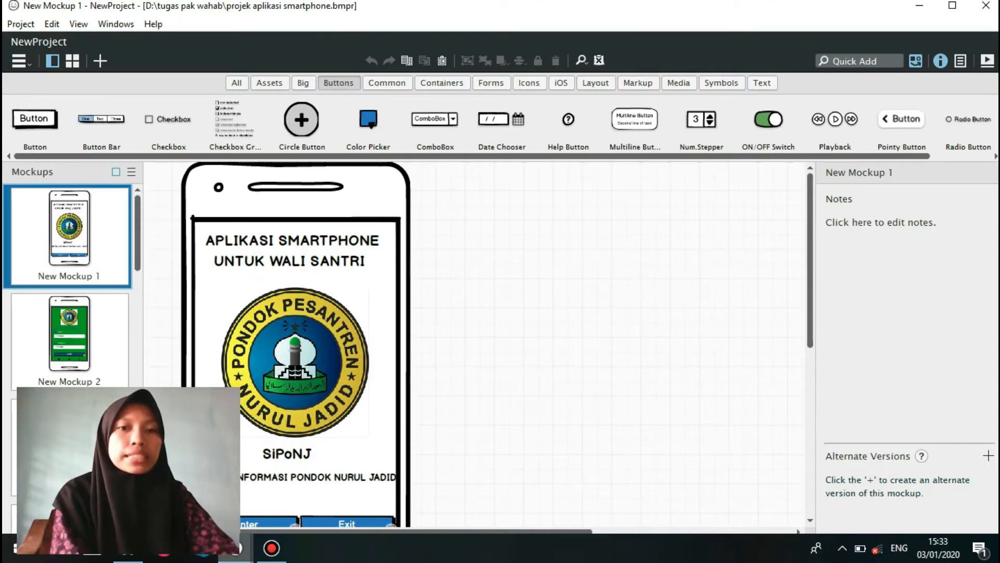
Return to New Balsamiq Project 1 and add a Smartphone control to the empty New Mockup 1.
{"action": "left_click", "coordinate": [234, 547]}
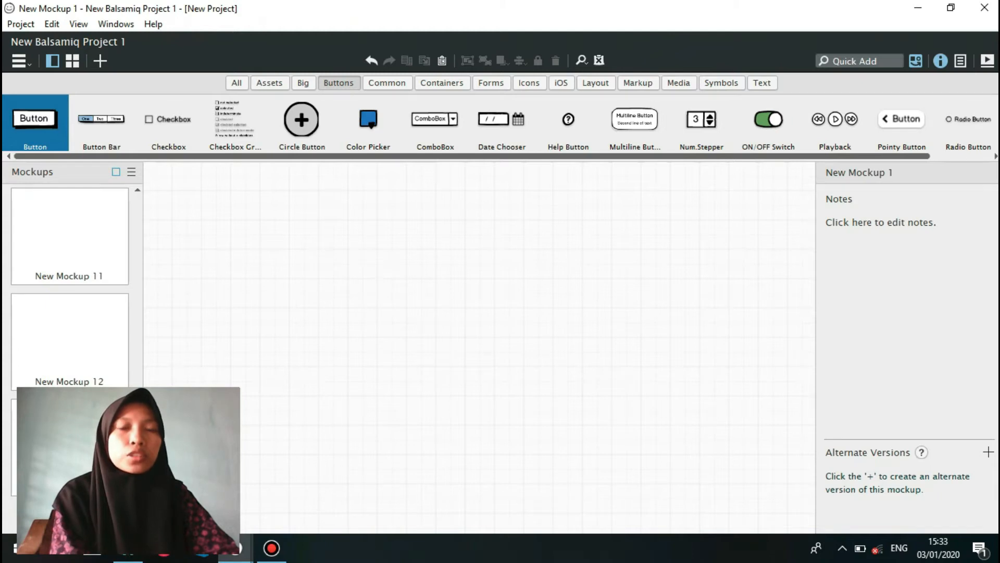
{"action": "left_click", "coordinate": [236, 83]}
{"action": "left_click", "coordinate": [270, 83]}
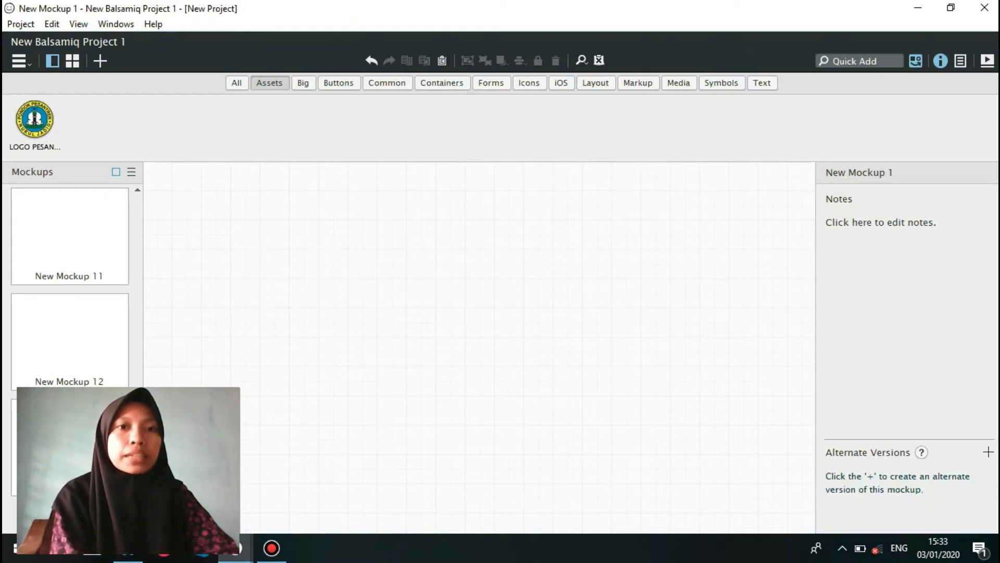
{"action": "left_click", "coordinate": [236, 83]}
{"action": "left_click", "coordinate": [860, 61]}
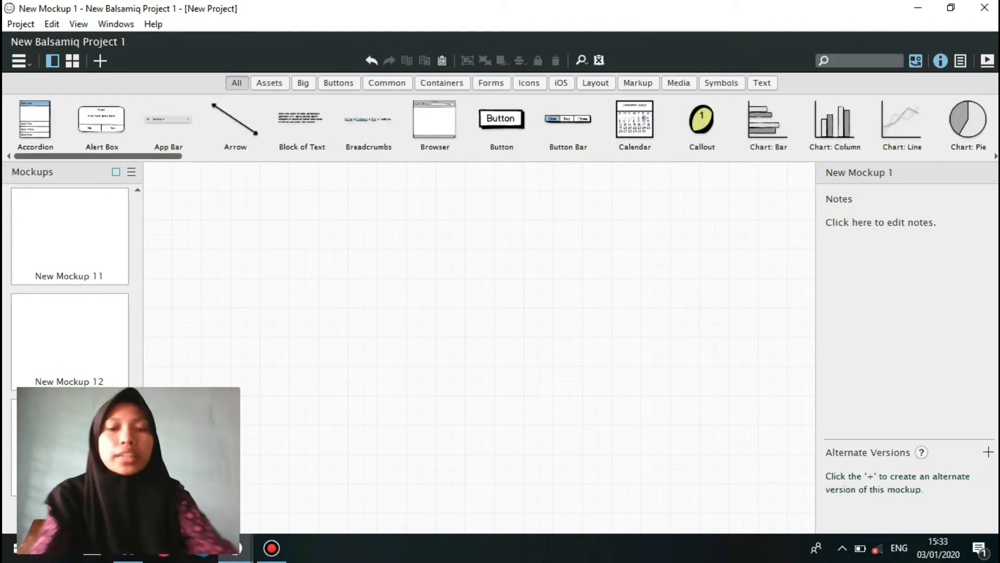
{"action": "type", "text": "smart"}
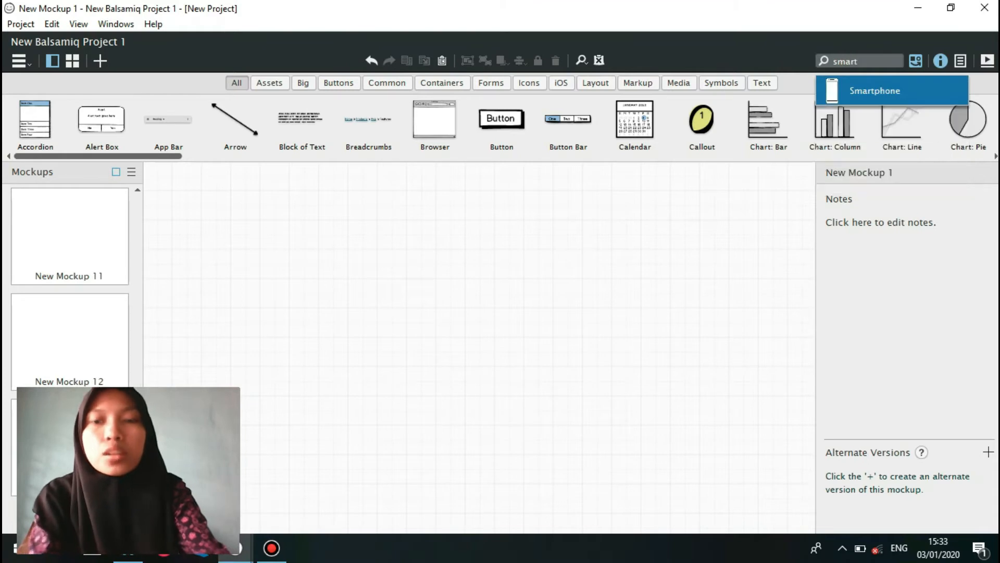
{"action": "key", "text": "Return"}
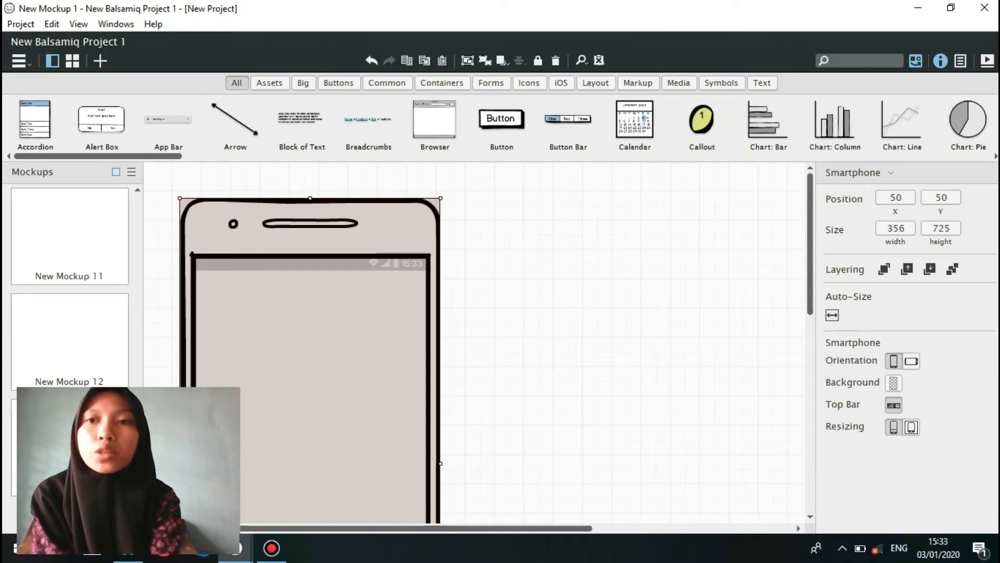
Widen the smartphone to about 366 and move it to the middle of the canvas, at about X 272, Y 38.
{"action": "left_click", "coordinate": [896, 198]}
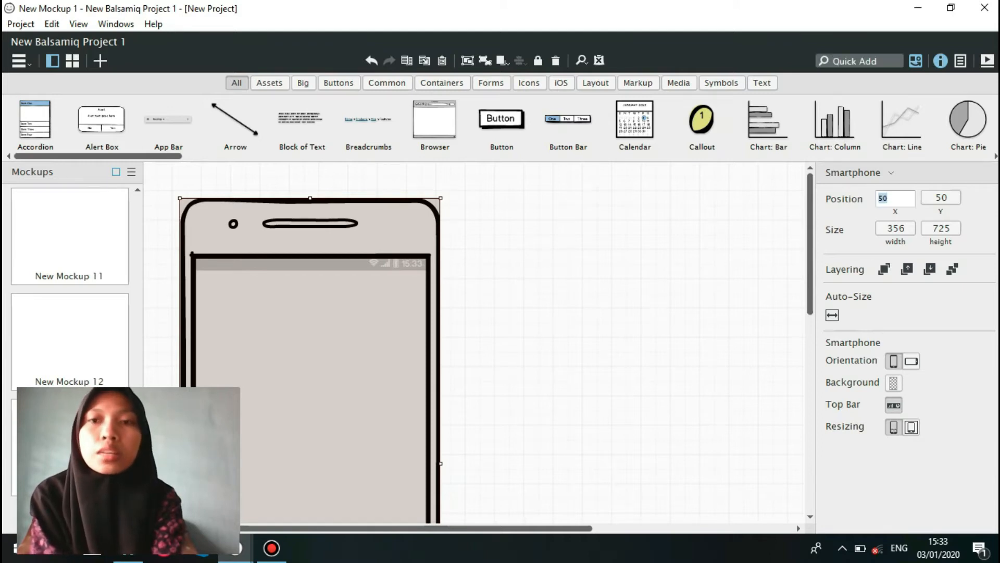
{"action": "key", "text": "Escape"}
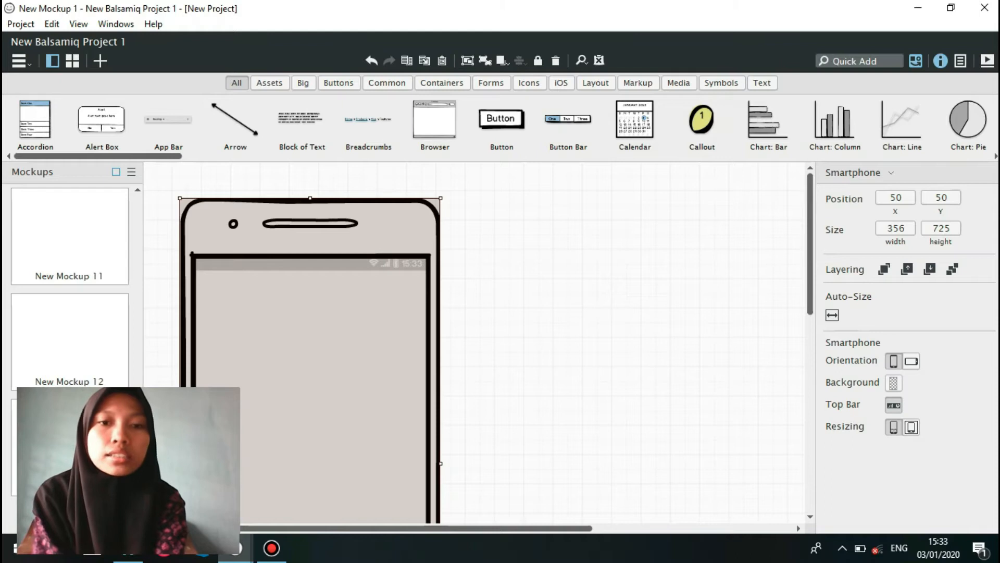
{"action": "mouse_move", "coordinate": [440, 463]}
{"action": "left_mouse_down"}
{"action": "mouse_move", "coordinate": [465, 463]}
{"action": "mouse_move", "coordinate": [447, 463]}
{"action": "left_mouse_up"}
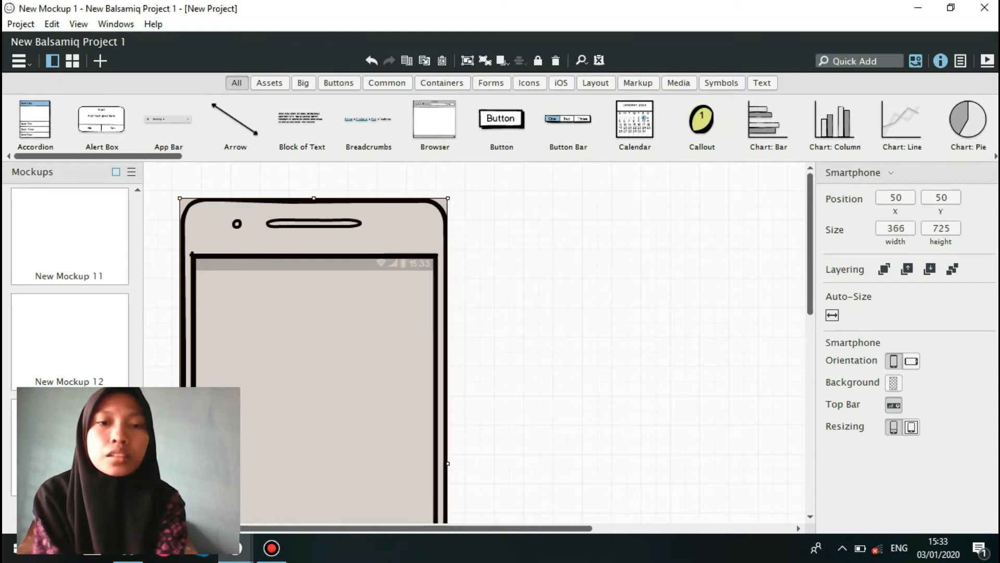
{"action": "left_click_drag", "start_coordinate": [313, 364], "coordinate": [475, 355]}
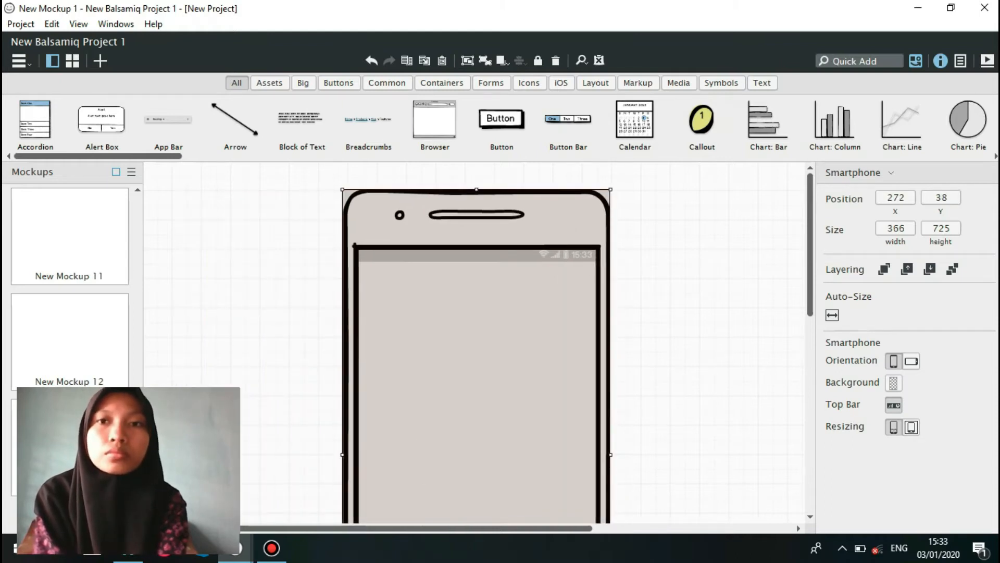
Add a Rectangle and fit it over the whole screen area of the smartphone.
{"action": "left_click", "coordinate": [861, 61]}
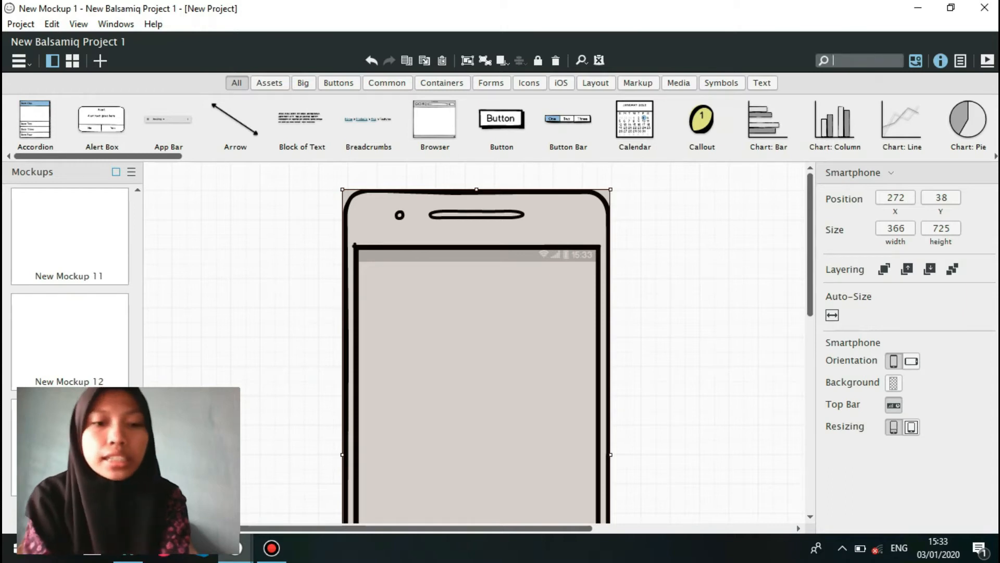
{"action": "type", "text": "recta"}
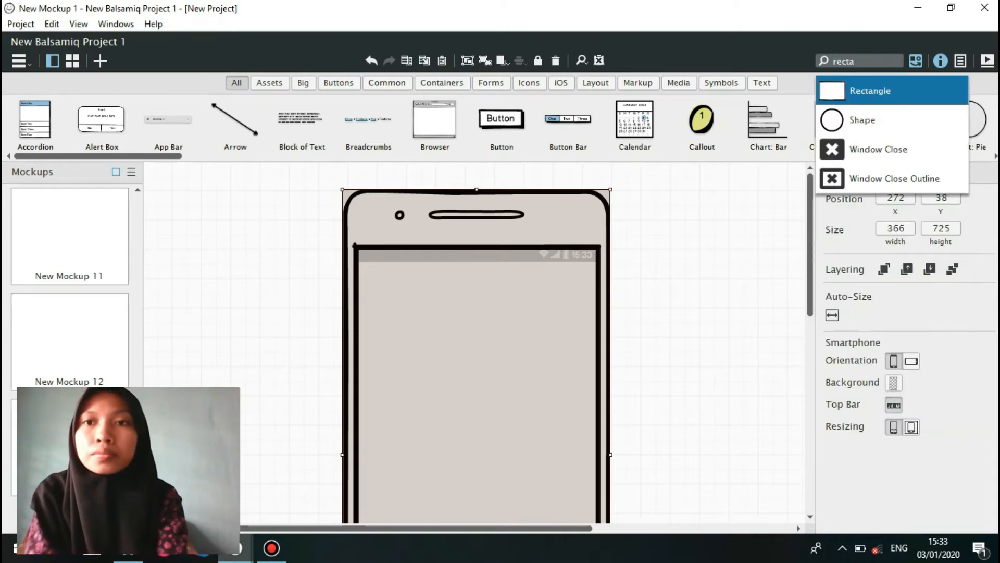
{"action": "key", "text": "Return"}
{"action": "left_click_drag", "start_coordinate": [217, 223], "coordinate": [598, 469]}
{"action": "left_click", "coordinate": [744, 314]}
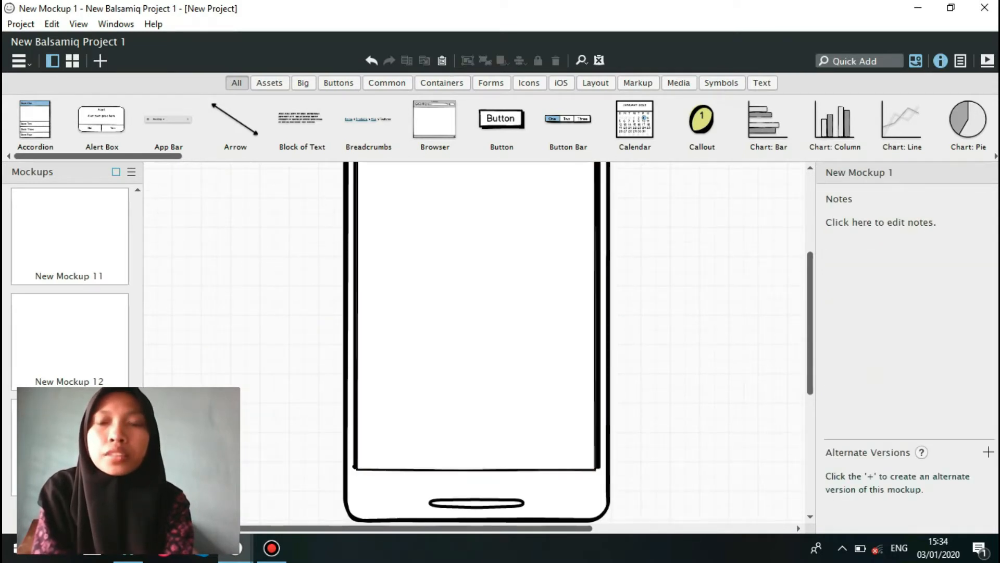
Import the LOGO PESANTREN image over the existing asset and place it, about 201 by 177, in the middle of the phone screen.
{"action": "scroll", "coordinate": [476, 338], "scroll_direction": "up", "scroll_amount": 3}
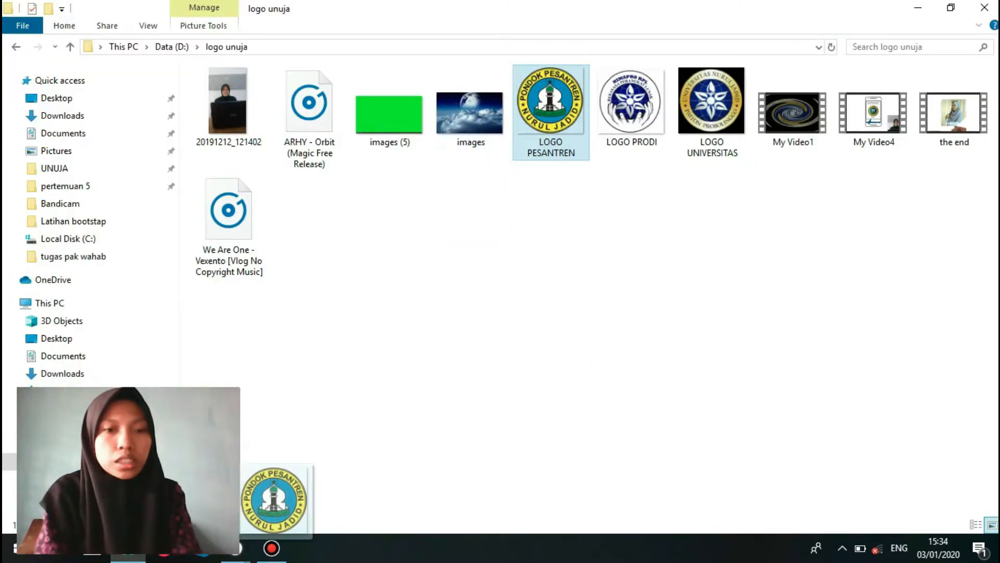
{"action": "left_click_drag", "start_coordinate": [276, 521], "coordinate": [360, 435]}
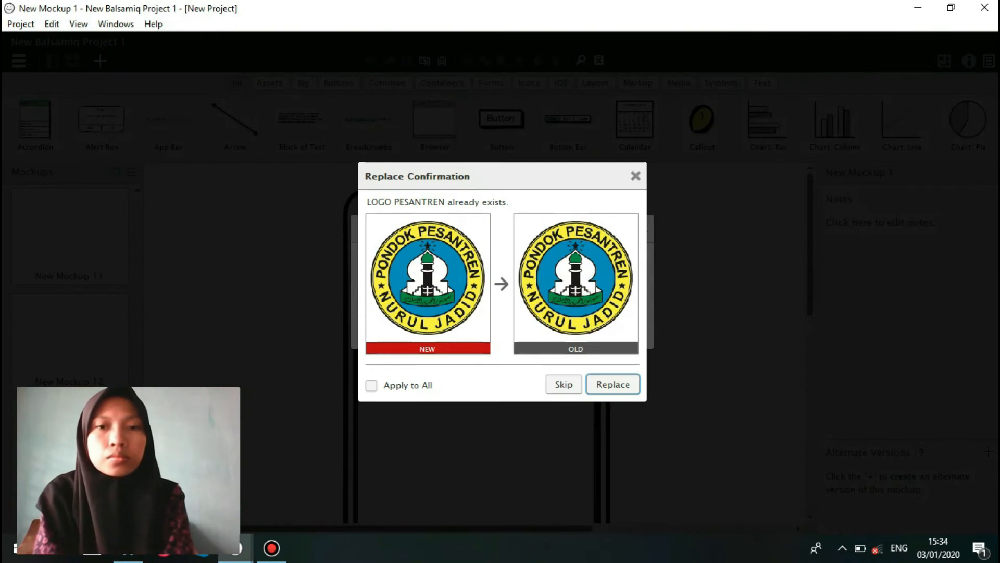
{"action": "key", "text": "Return"}
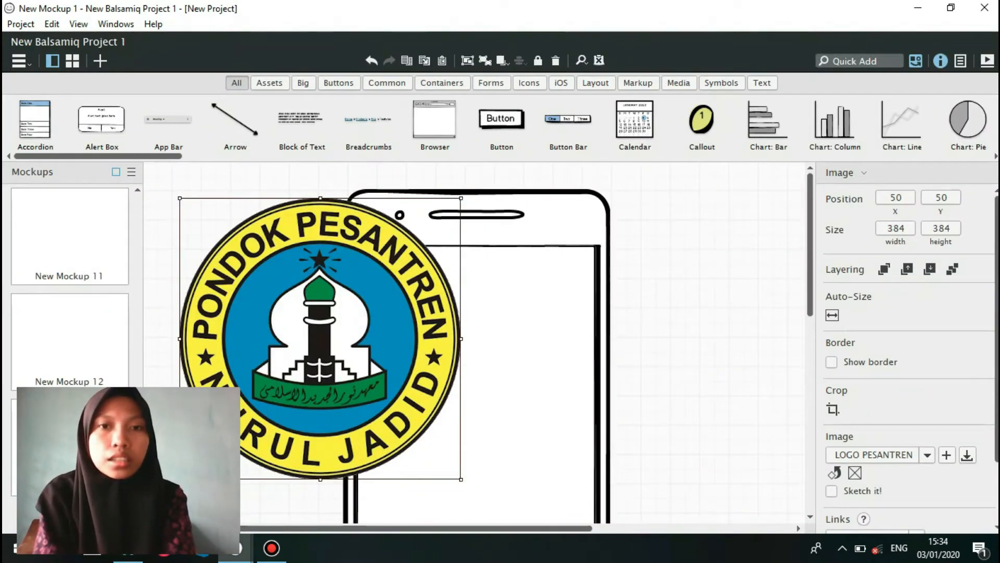
{"action": "left_click_drag", "start_coordinate": [461, 198], "coordinate": [368, 349]}
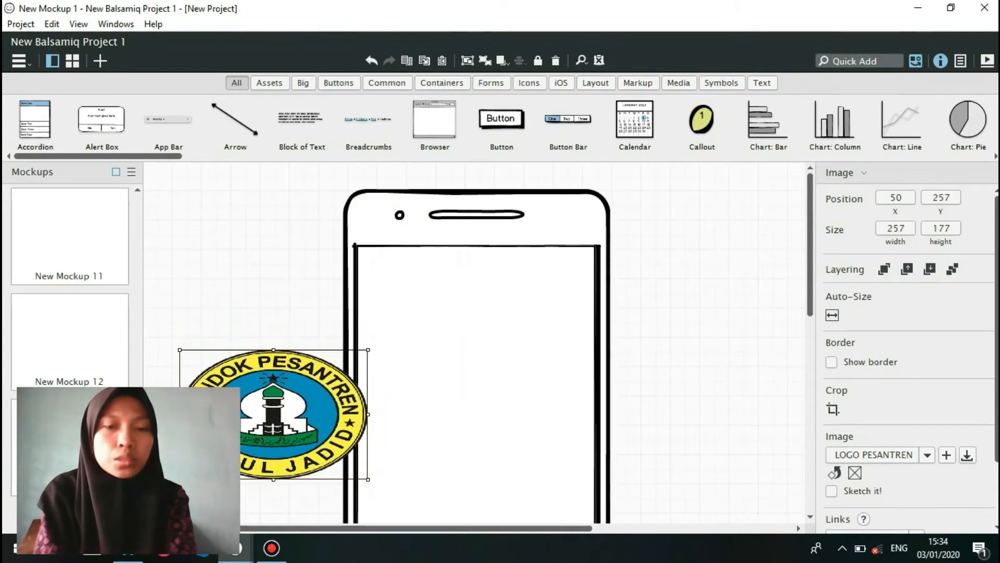
{"action": "left_click_drag", "start_coordinate": [351, 418], "coordinate": [502, 427]}
Add a Label reading "APLIKASI SMARTPHONE" and place it near the upper edge of the phone screen, at about X 399, Y 130.
{"action": "left_click", "coordinate": [859, 61]}
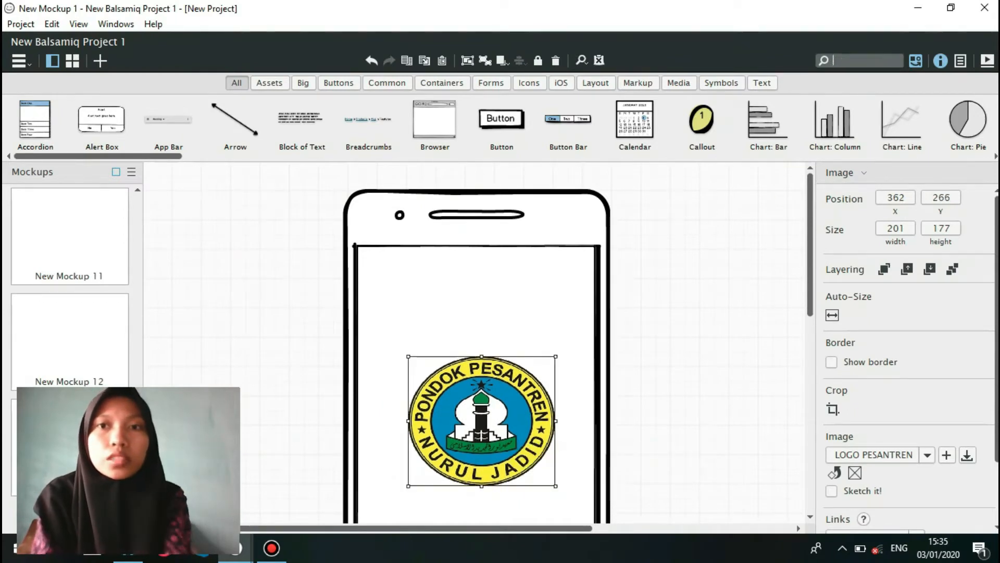
{"action": "type", "text": "label"}
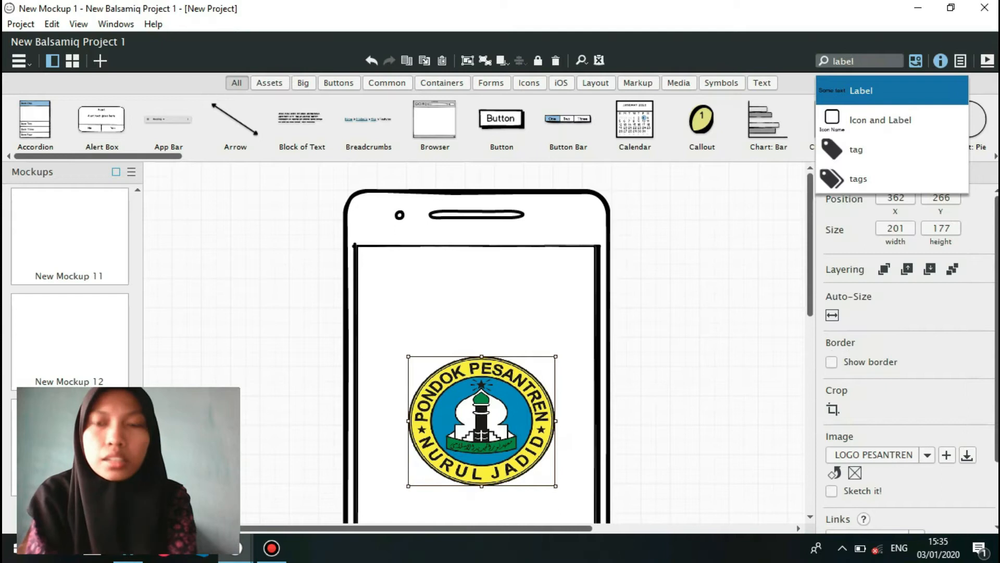
{"action": "key", "text": "Return"}
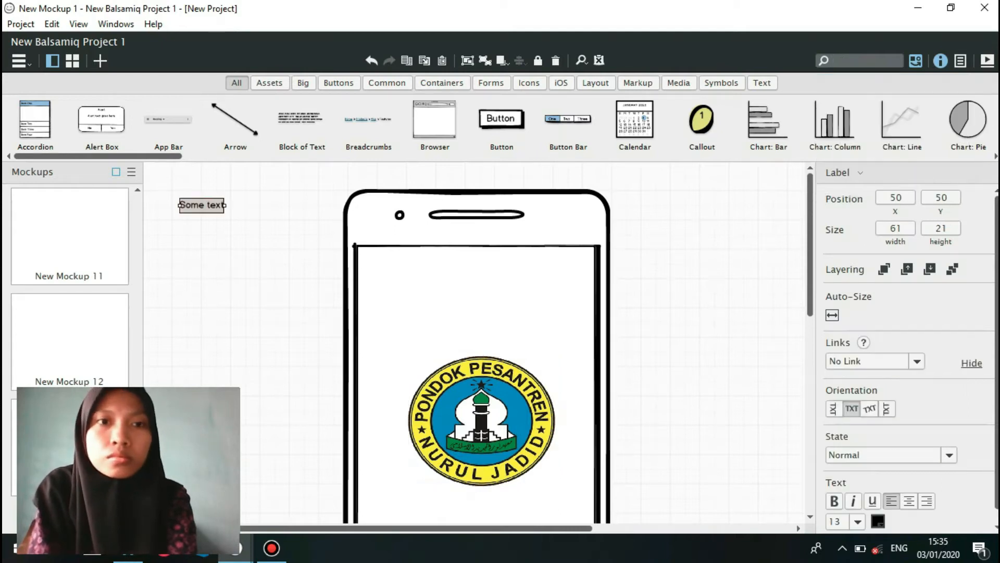
{"action": "key", "text": "Return"}
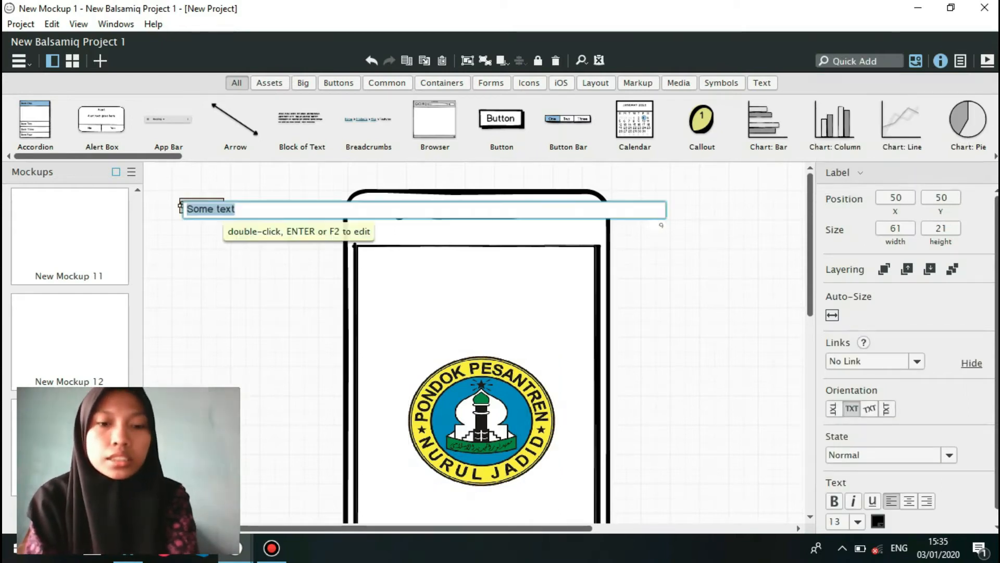
{"action": "type", "text": "Aplikasi"}
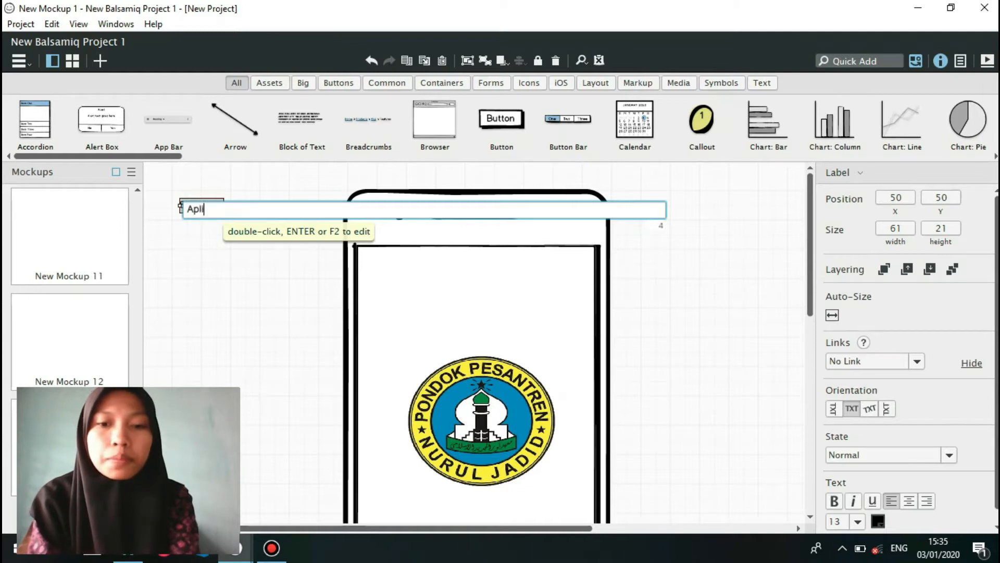
{"action": "key", "text": "BackSpace"}
{"action": "key", "text": "BackSpace"}
{"action": "key", "text": "BackSpace"}
{"action": "key", "text": "BackSpace"}
{"action": "key", "text": "BackSpace"}
{"action": "key", "text": "BackSpace"}
{"action": "key", "text": "BackSpace"}
{"action": "key", "text": "BackSpace"}
{"action": "key", "text": "BackSpace"}
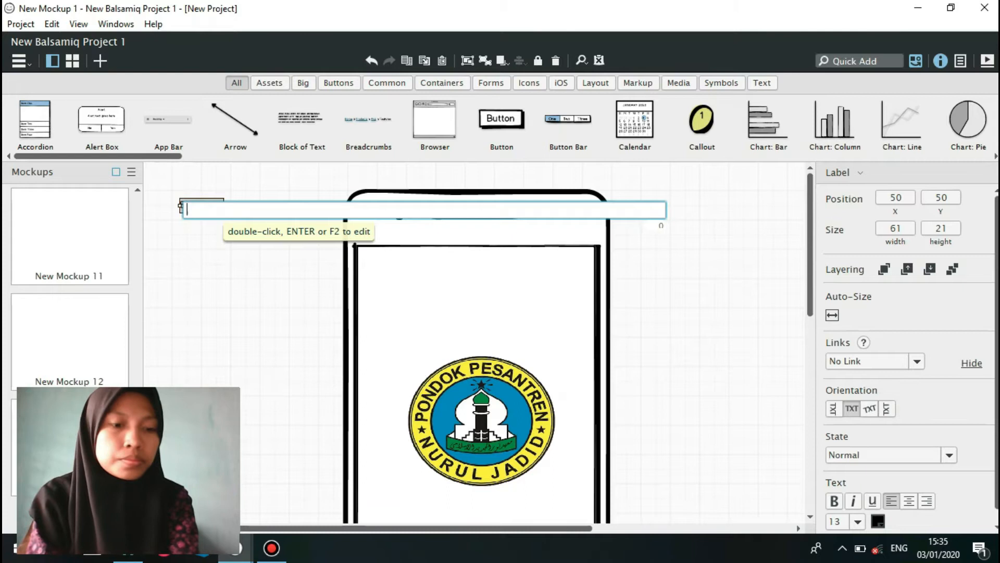
{"action": "type", "text": "APLIK"}
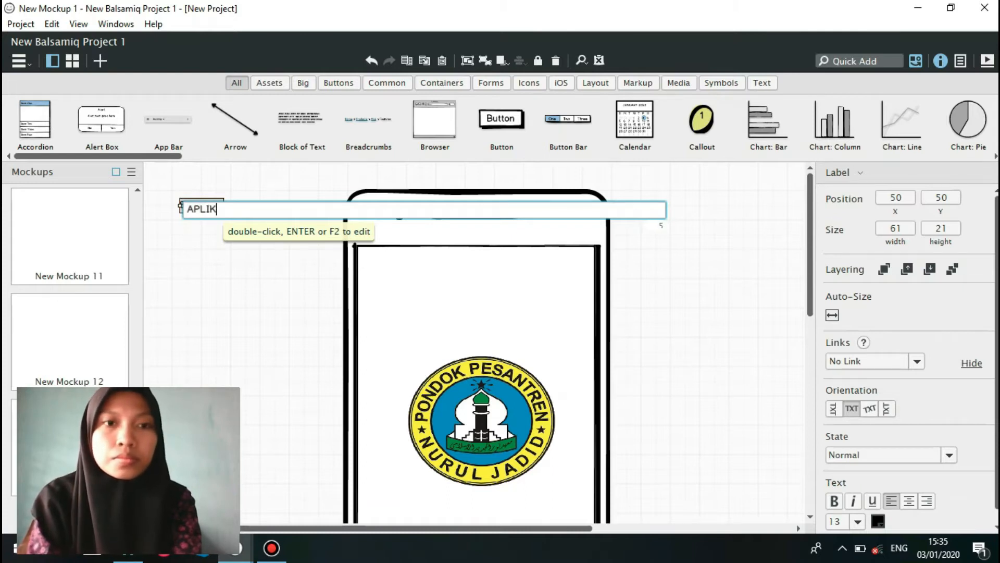
{"action": "type", "text": "ASI SMA"}
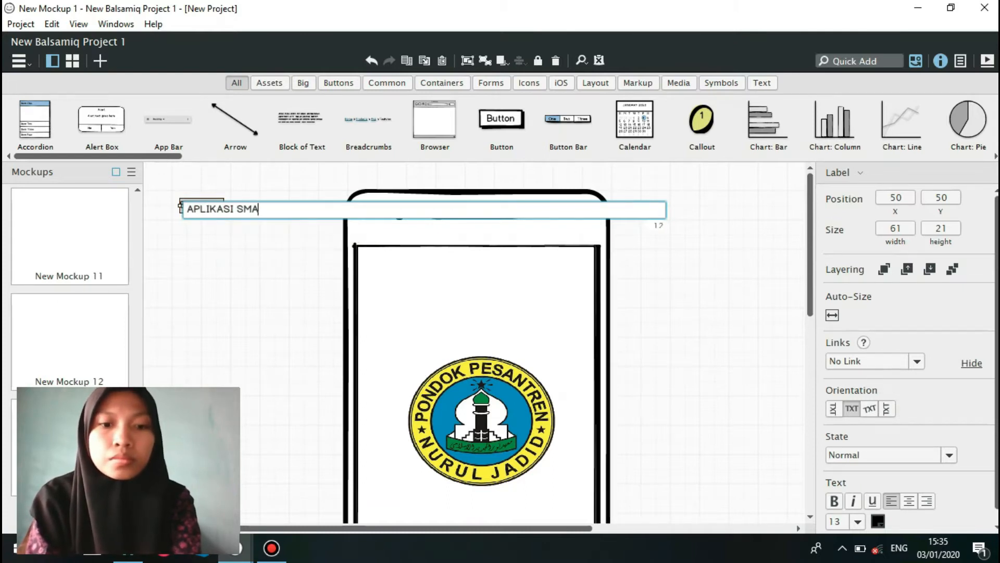
{"action": "type", "text": "RT"}
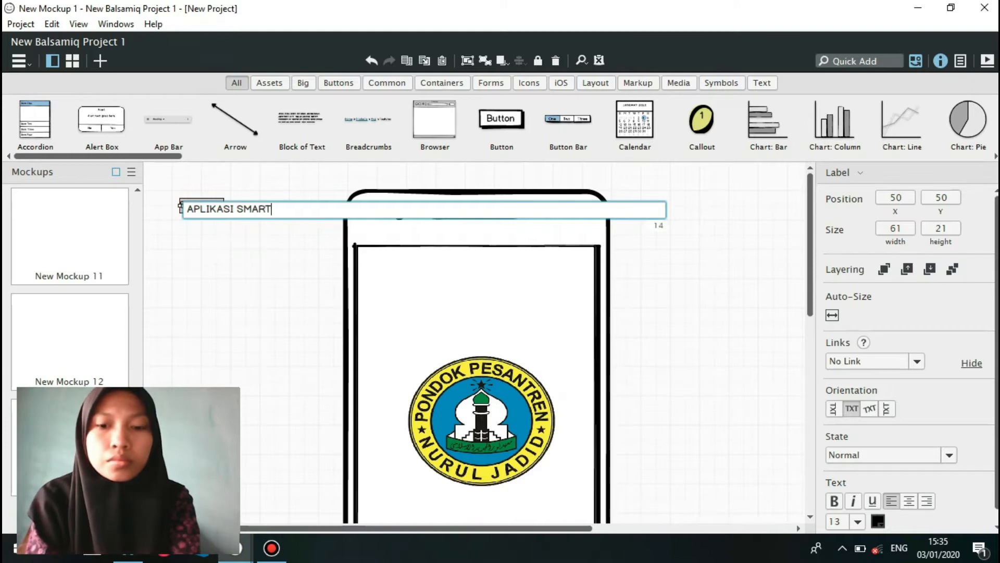
{"action": "type", "text": "PHONE"}
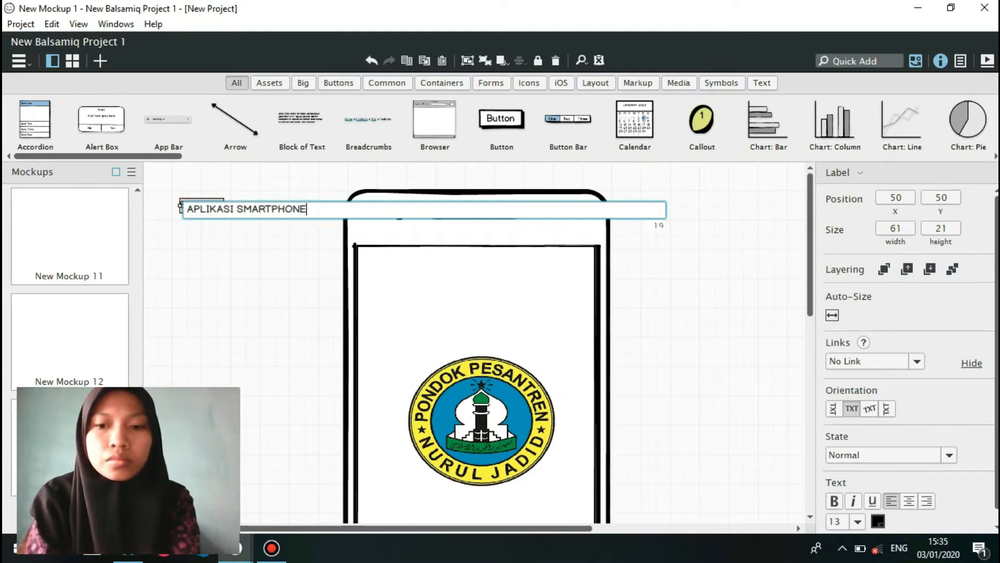
{"action": "key", "text": "Return"}
{"action": "left_click_drag", "start_coordinate": [235, 204], "coordinate": [491, 264]}
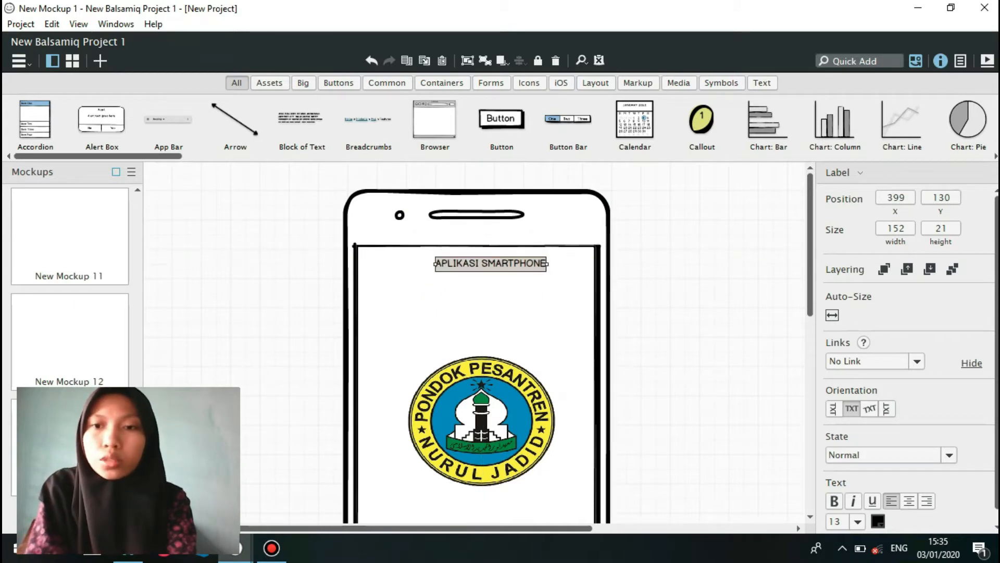
{"action": "left_click", "coordinate": [910, 501]}
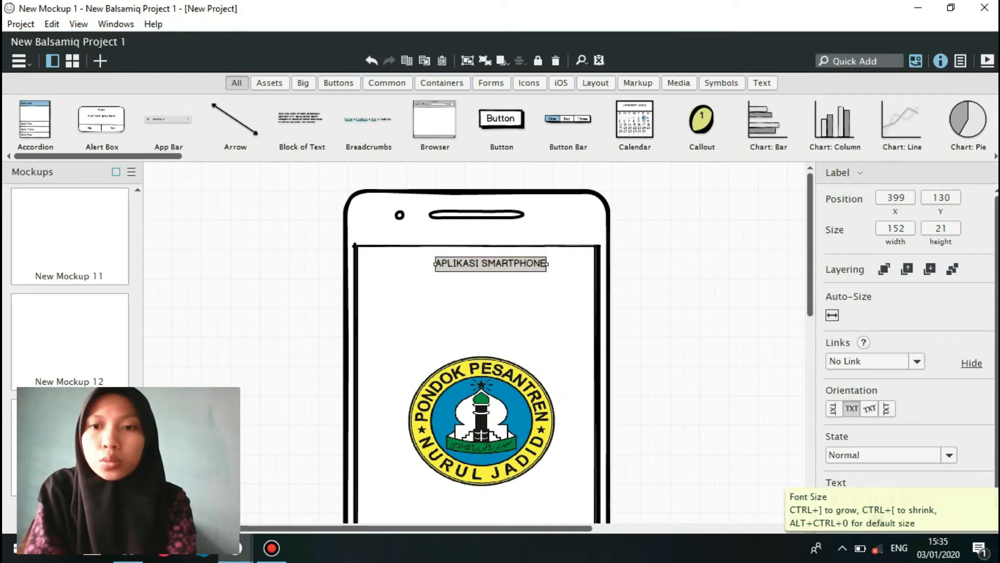
Set the "APLIKASI SMARTPHONE" label's font size to 18 and stretch it across the full phone screen, about 328 wide from X 291.
{"action": "left_click", "coordinate": [857, 521]}
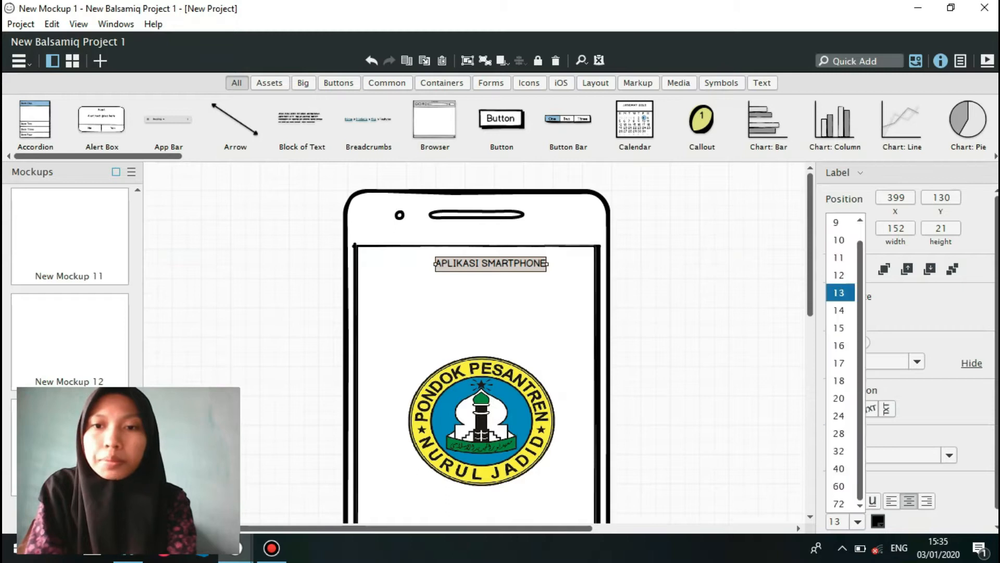
{"action": "left_click", "coordinate": [839, 380]}
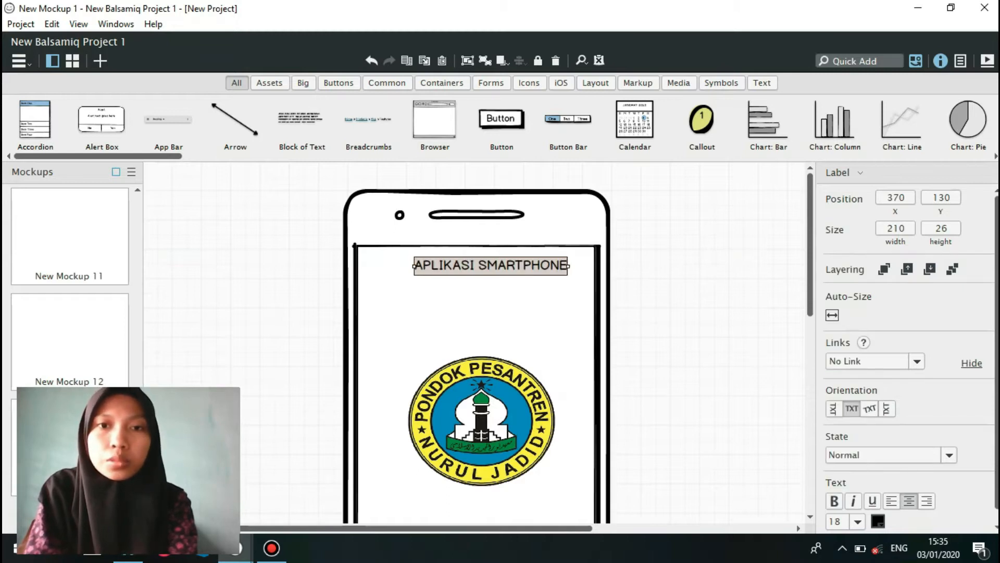
{"action": "left_click_drag", "start_coordinate": [568, 266], "coordinate": [597, 266]}
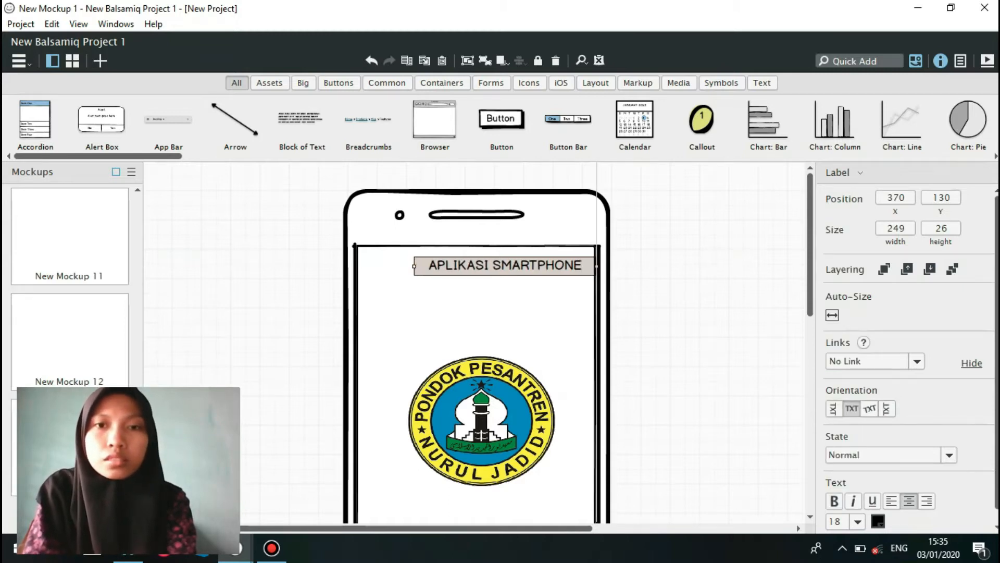
{"action": "left_click_drag", "start_coordinate": [414, 266], "coordinate": [357, 266]}
Add a Label reading "UNTUK WALI SANTRI" and place it beneath the "APLIKASI SMARTPHONE" title, at about X 396, Y 172.
{"action": "left_click", "coordinate": [860, 61]}
{"action": "type", "text": "LABEL"}
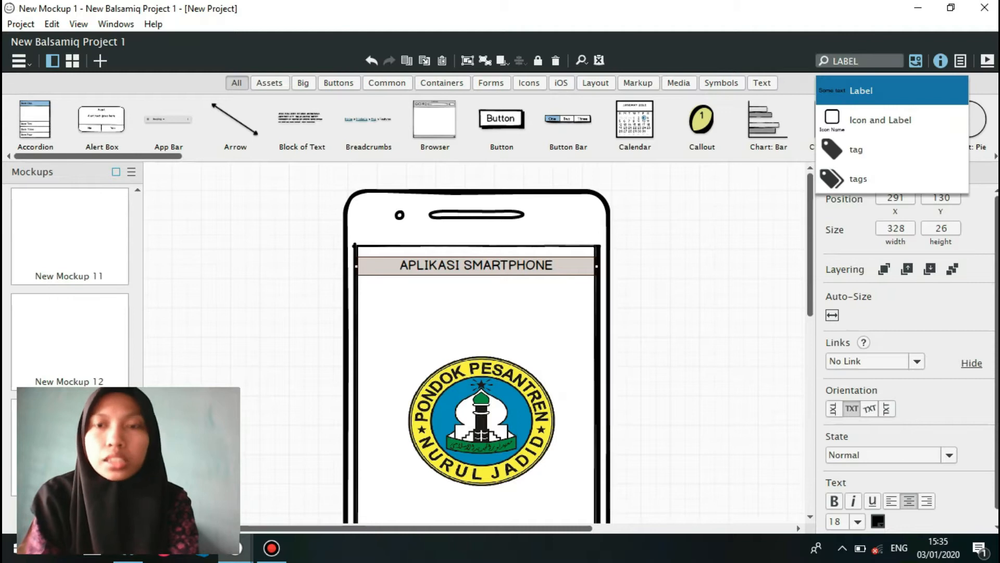
{"action": "key", "text": "Return"}
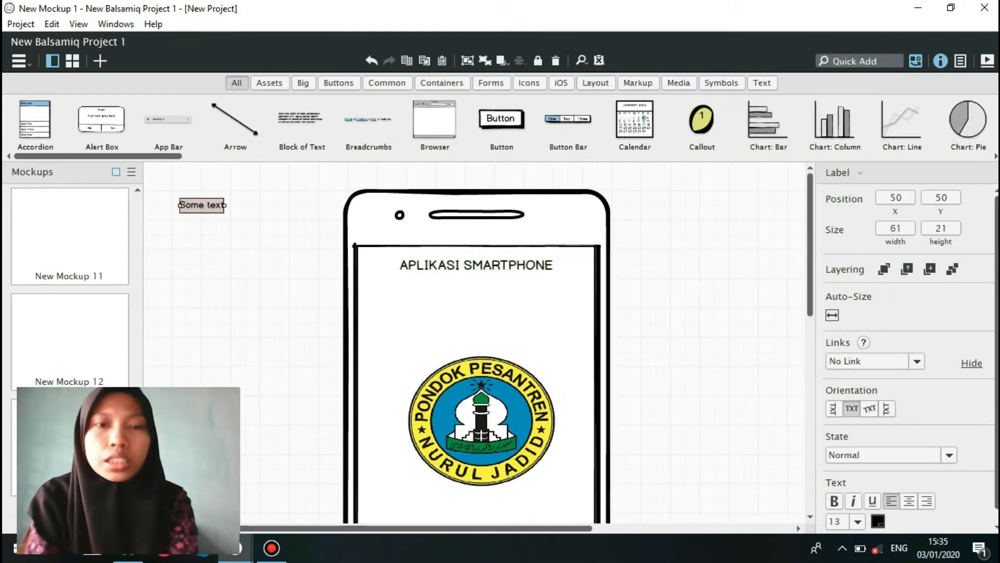
{"action": "key", "text": "Return"}
{"action": "type", "text": "UNT"}
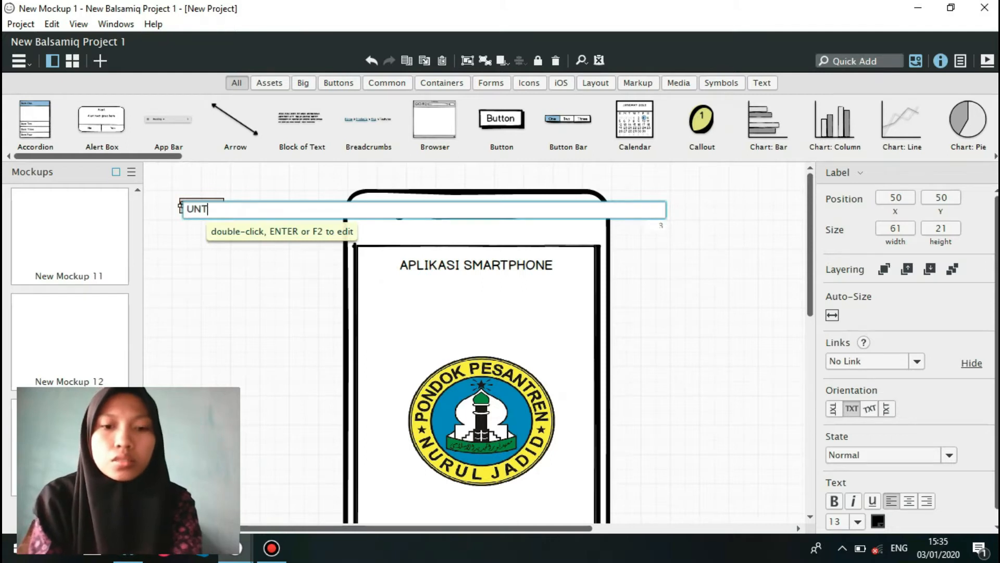
{"action": "type", "text": "UK WALI SANTRI"}
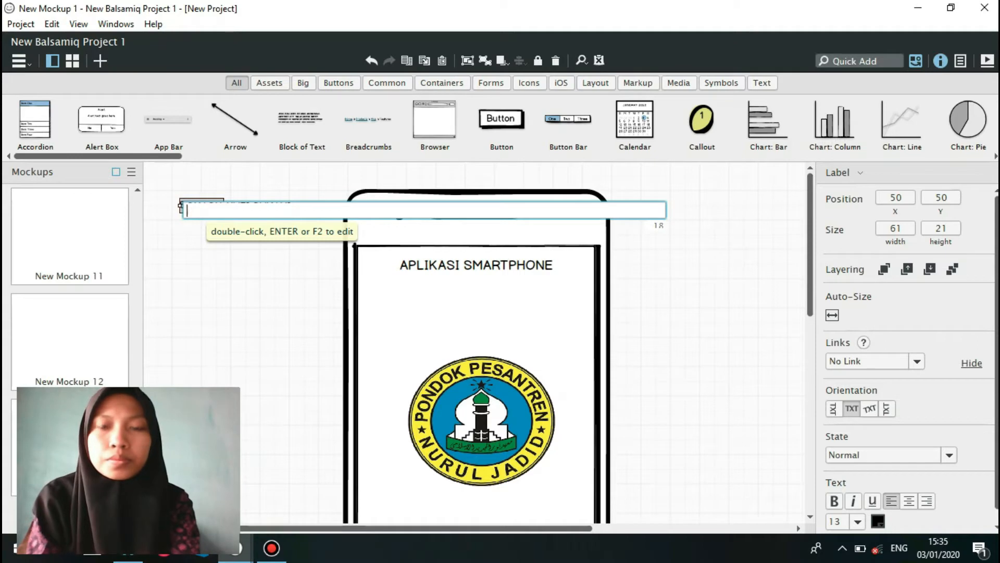
{"action": "key", "text": "Return"}
{"action": "left_click_drag", "start_coordinate": [234, 208], "coordinate": [481, 292]}
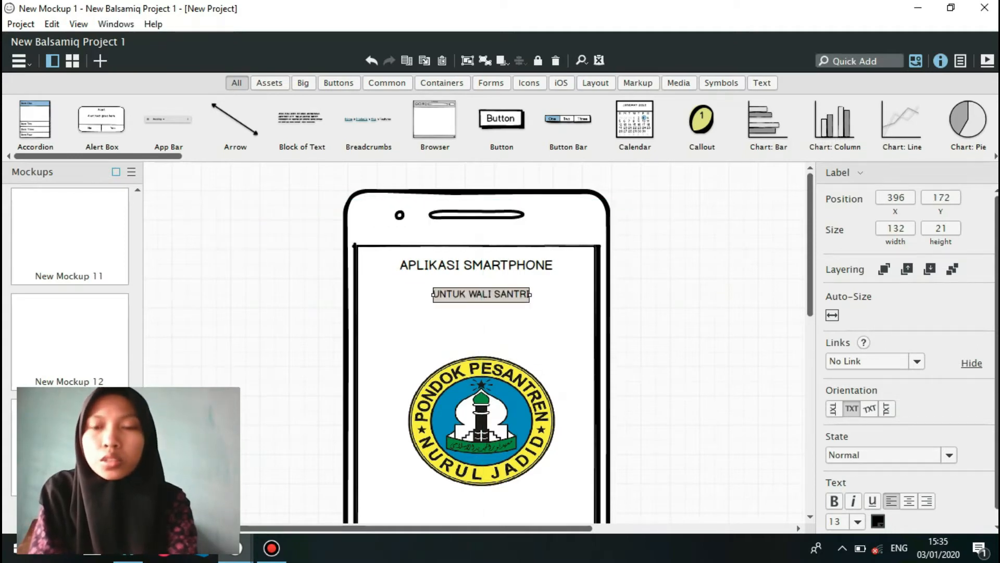
Format the "UNTUK WALI SANTRI" label at size 18 with centred text and stretch it across the phone screen, about 328 wide from X 291.
{"action": "left_click", "coordinate": [857, 521]}
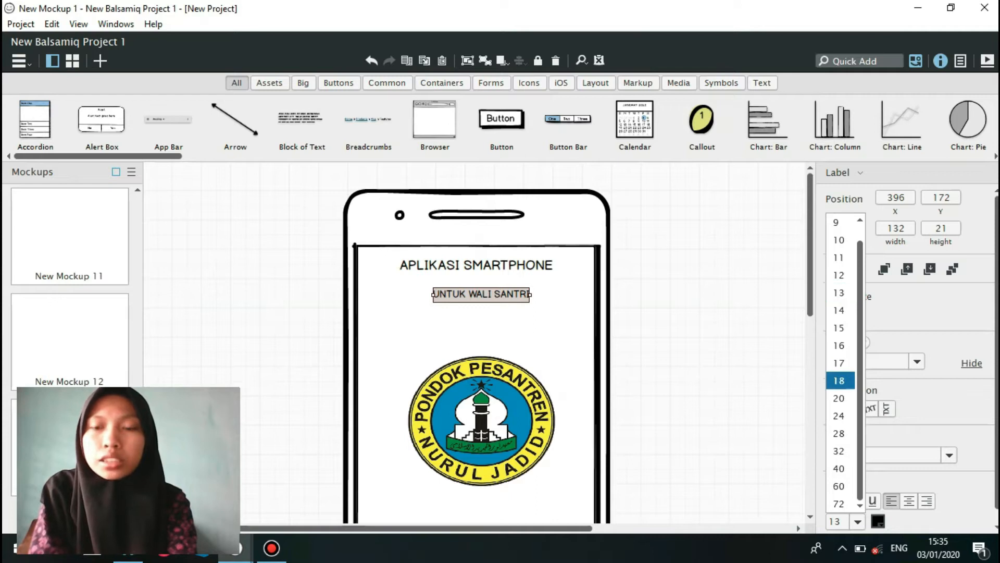
{"action": "left_click", "coordinate": [839, 380]}
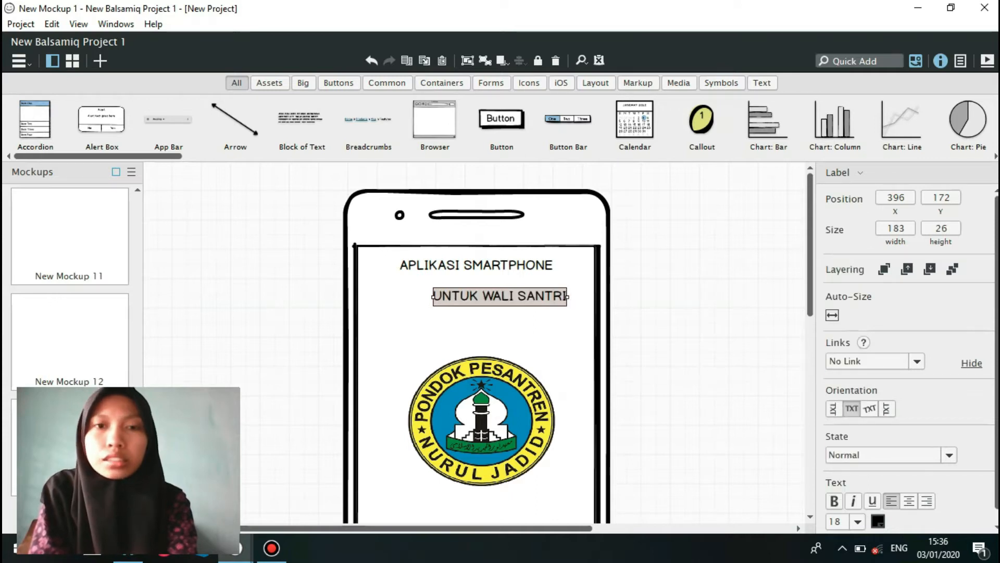
{"action": "left_click", "coordinate": [909, 501]}
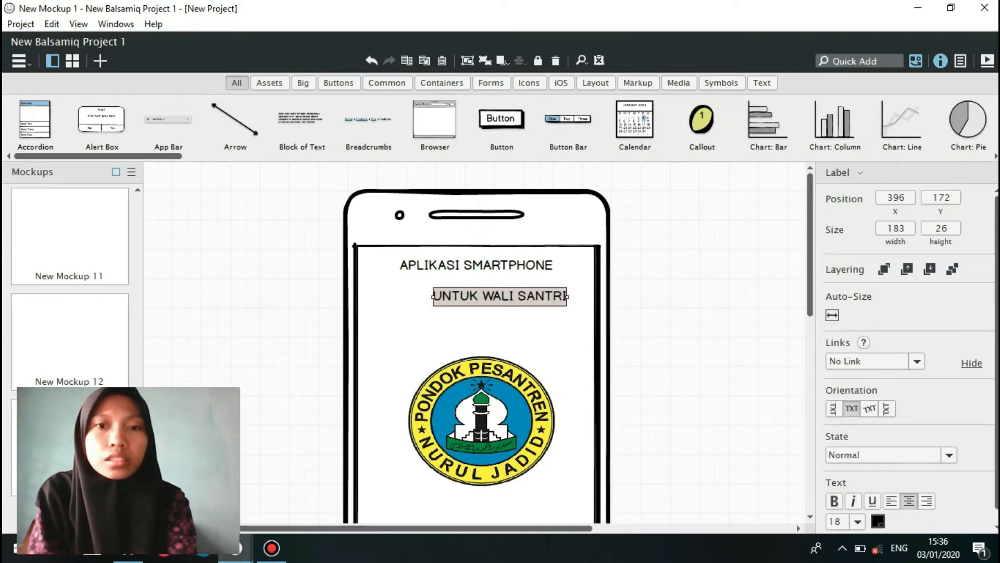
{"action": "left_click_drag", "start_coordinate": [495, 291], "coordinate": [470, 292]}
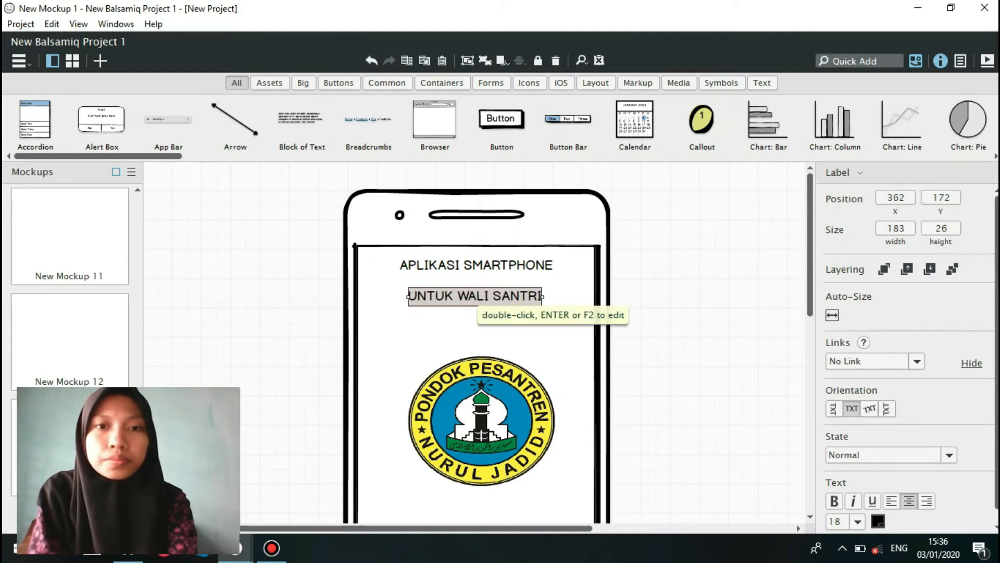
{"action": "left_click_drag", "start_coordinate": [408, 296], "coordinate": [356, 296]}
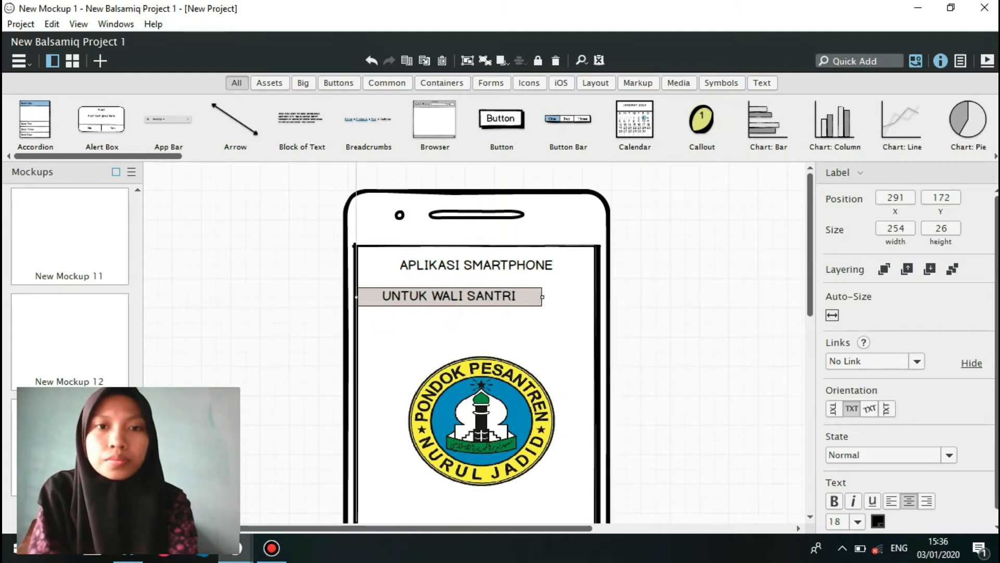
{"action": "left_click_drag", "start_coordinate": [542, 297], "coordinate": [596, 297]}
{"action": "left_click", "coordinate": [696, 302]}
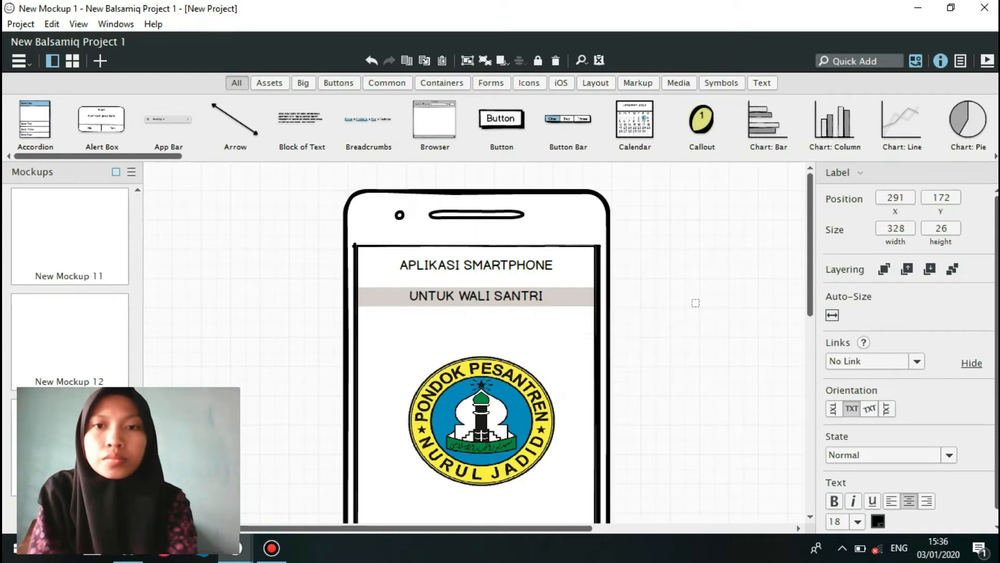
Add a Label reading "SiPoNJ" and place it below the logo on the phone screen, at about X 427, Y 494.
{"action": "scroll", "coordinate": [476, 344], "scroll_direction": "down", "scroll_amount": 5}
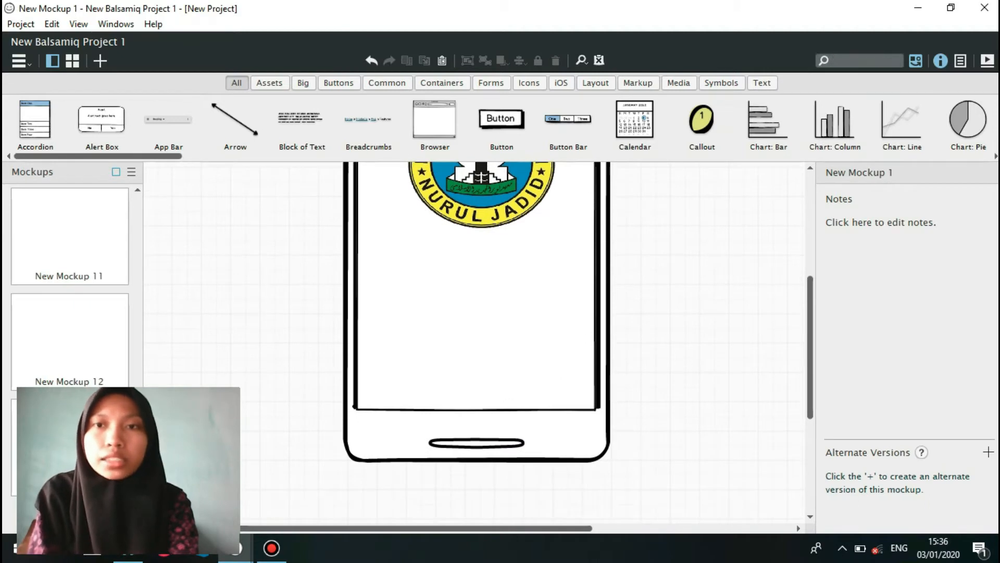
{"action": "type", "text": "LABEL"}
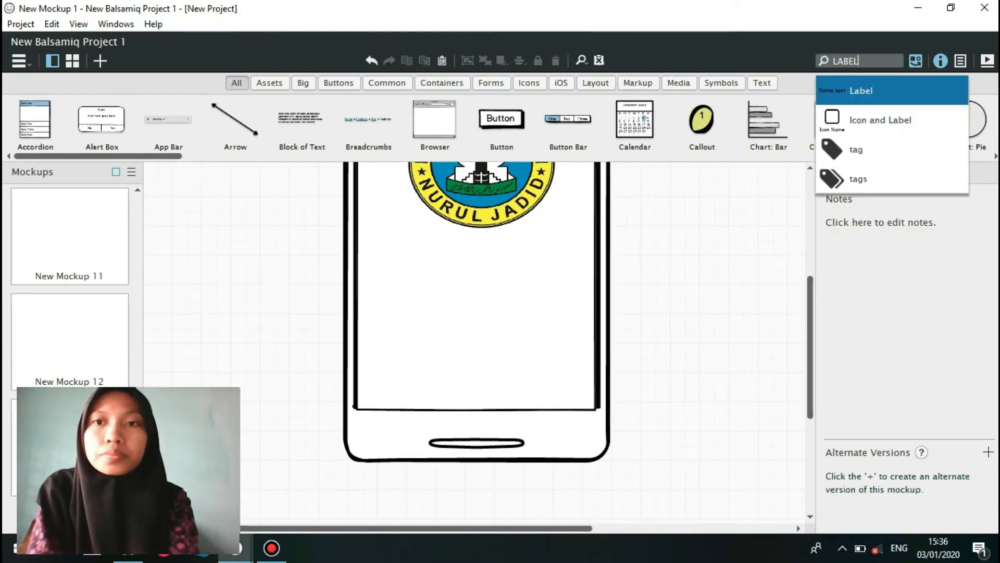
{"action": "key", "text": "Return"}
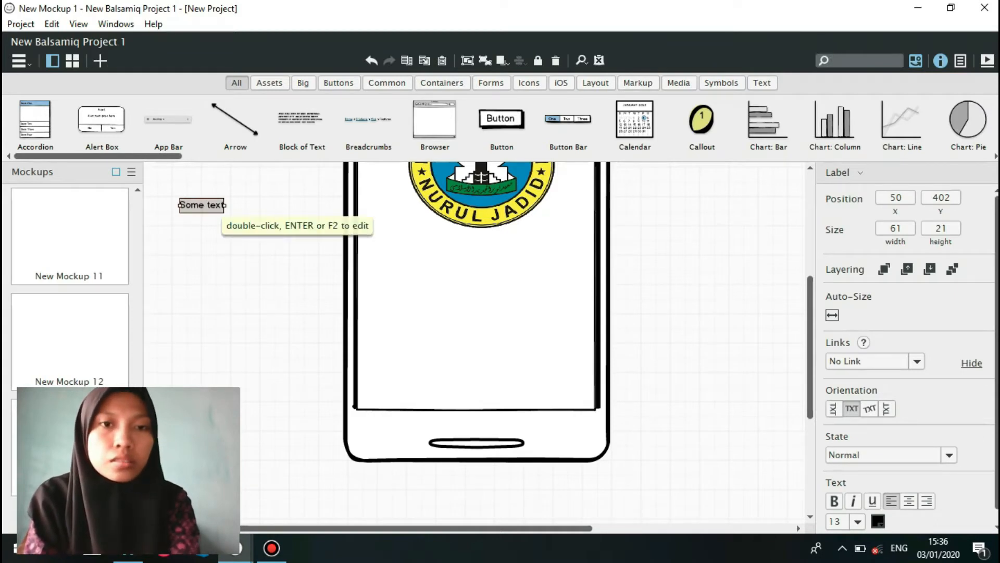
{"action": "key", "text": "Return"}
{"action": "key", "text": "BackSpace"}
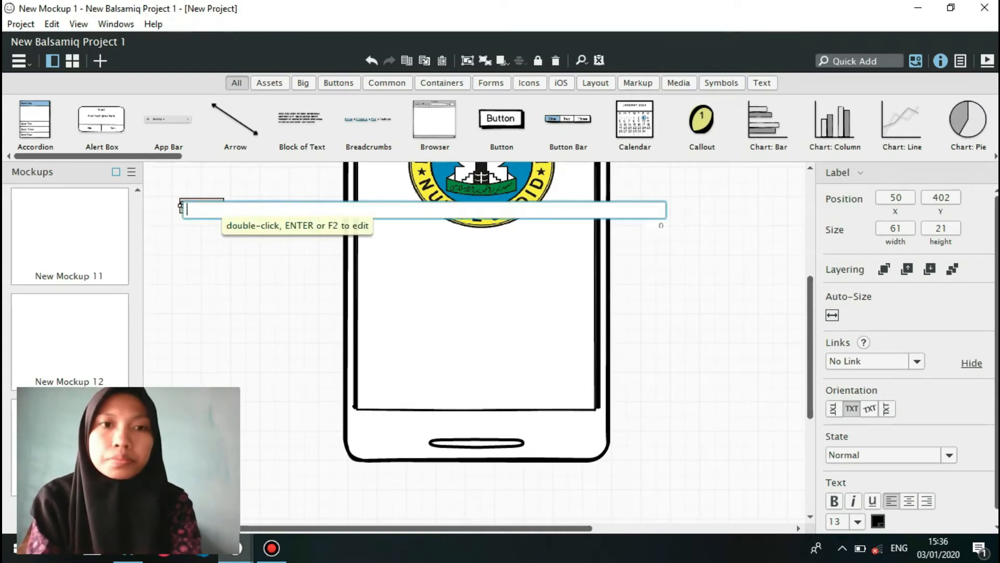
{"action": "type", "text": "Si{"}
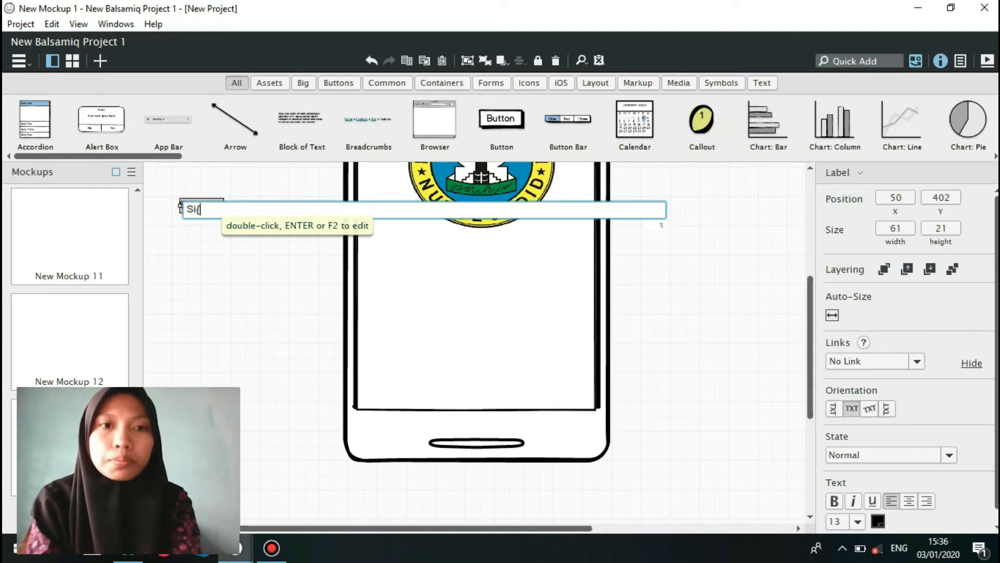
{"action": "key", "text": "BackSpace"}
{"action": "type", "text": "PoNJ"}
{"action": "key", "text": "Return"}
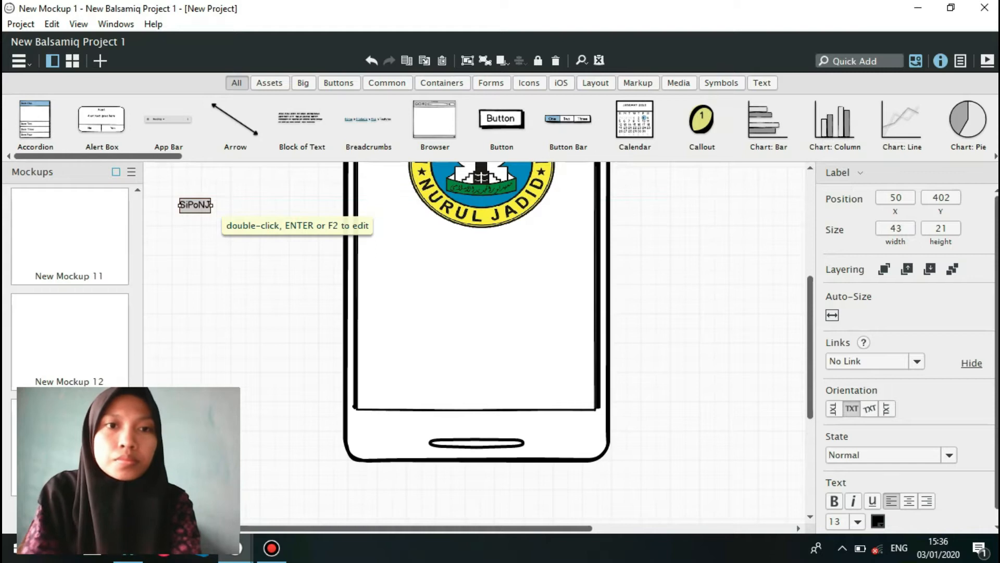
{"action": "left_click_drag", "start_coordinate": [195, 205], "coordinate": [471, 272]}
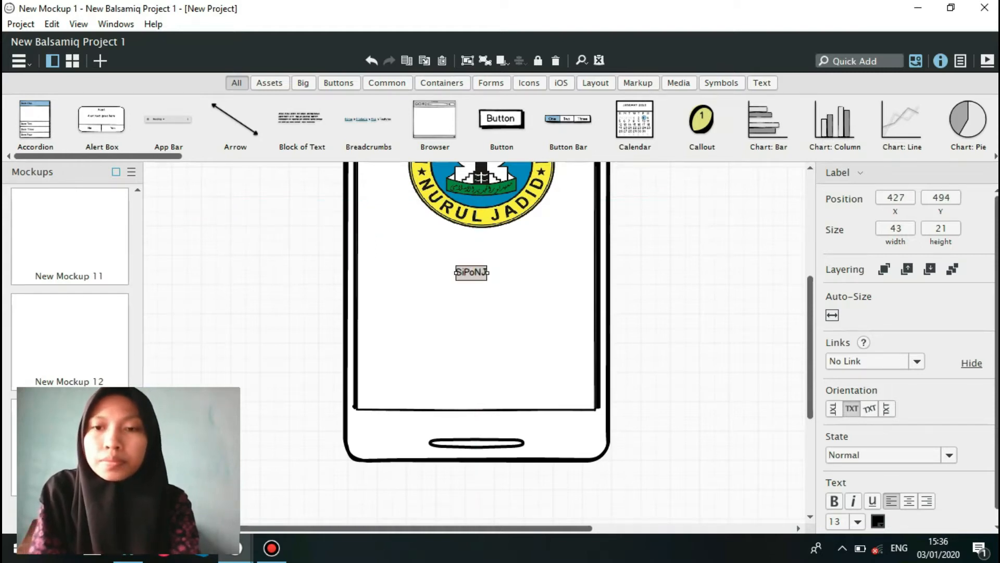
Centre the "SiPoNJ" text, stretch its label across the phone screen to about 328 wide from X 291, and set its font size to 18.
{"action": "left_click", "coordinate": [909, 501]}
{"action": "left_click_drag", "start_coordinate": [488, 271], "coordinate": [597, 272]}
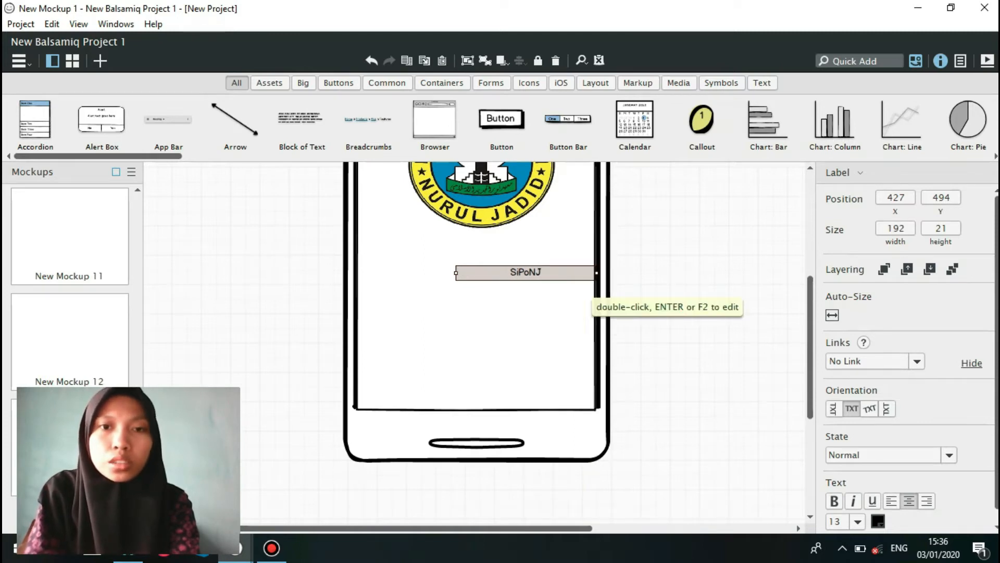
{"action": "left_click_drag", "start_coordinate": [456, 272], "coordinate": [357, 273]}
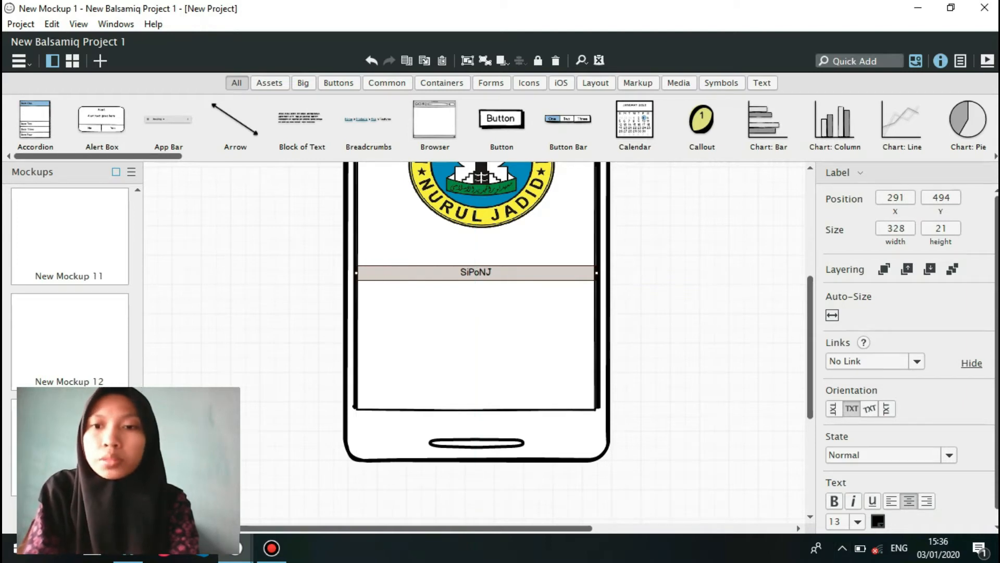
{"action": "left_click", "coordinate": [857, 521]}
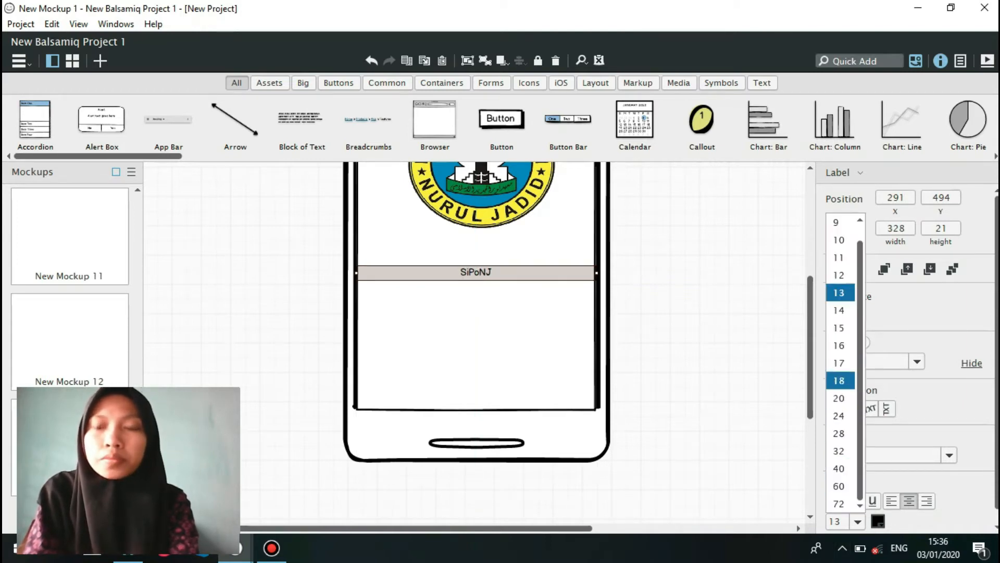
{"action": "left_click", "coordinate": [838, 380]}
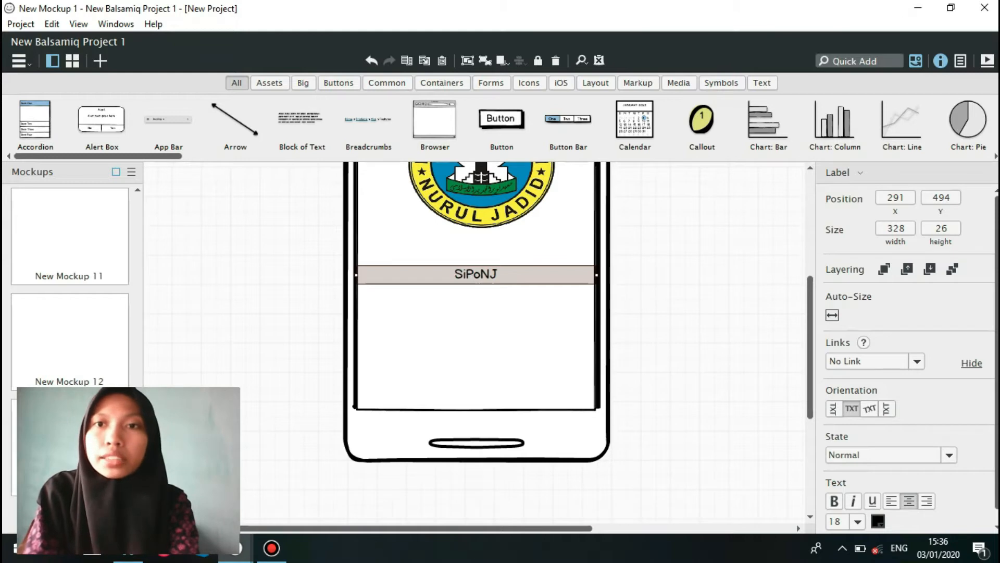
Add a centre-aligned Label reading "Sistem Informasi Pondok Pesantren Nurul Jadid" below the "SiPoNJ" label, at about X 307, Y 547.
{"action": "type", "text": "label"}
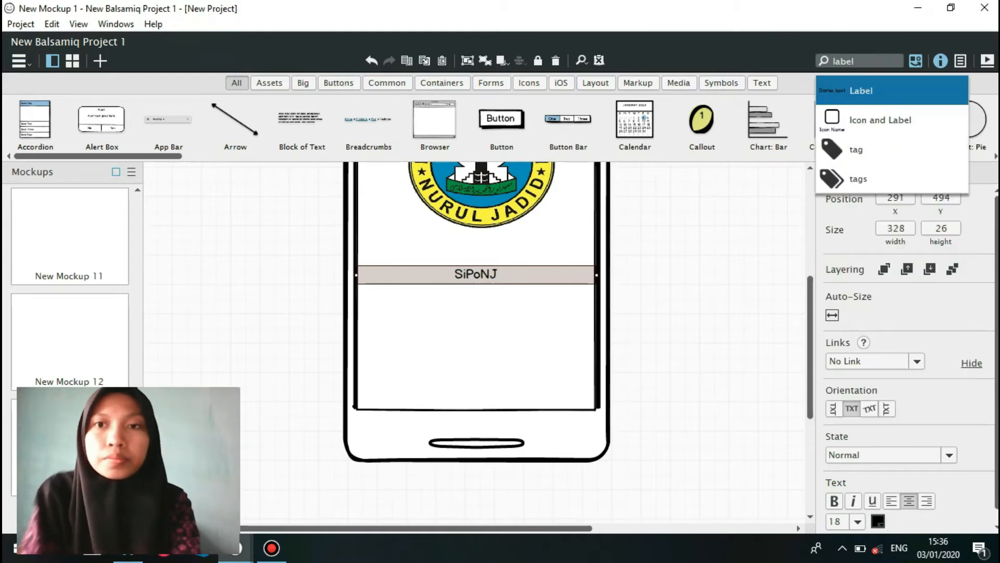
{"action": "key", "text": "Return"}
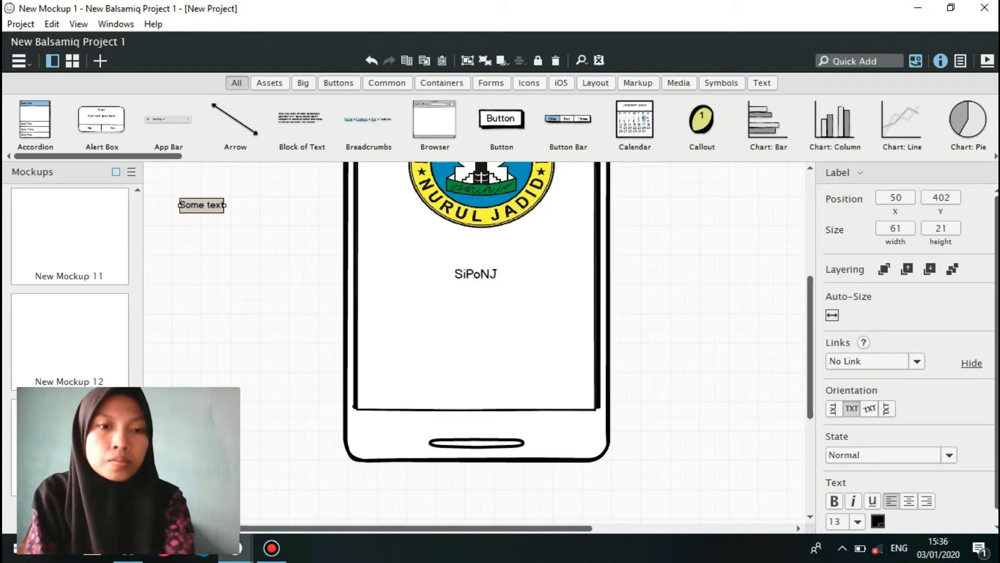
{"action": "key", "text": "Return"}
{"action": "key", "text": "BackSpace"}
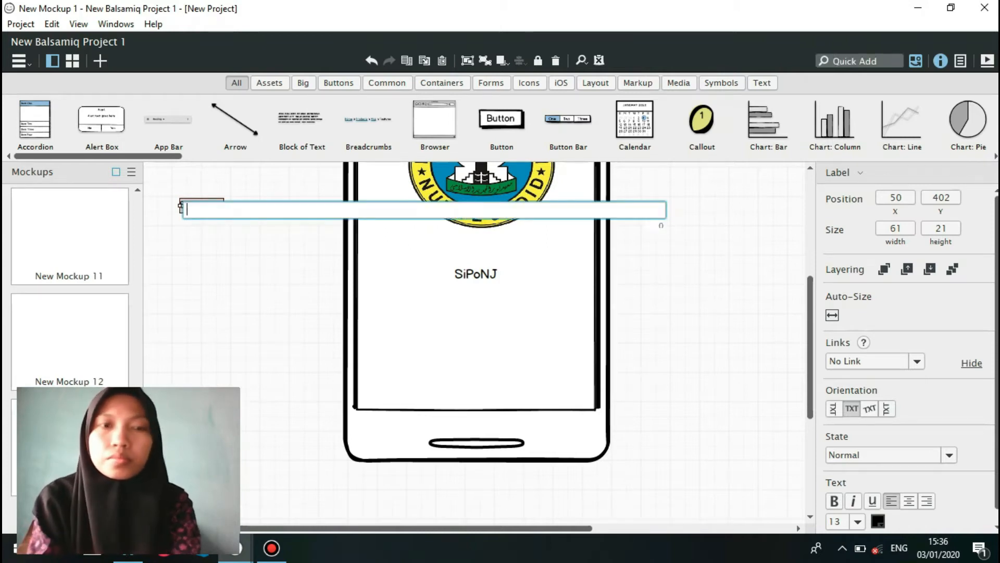
{"action": "type", "text": "Sis"}
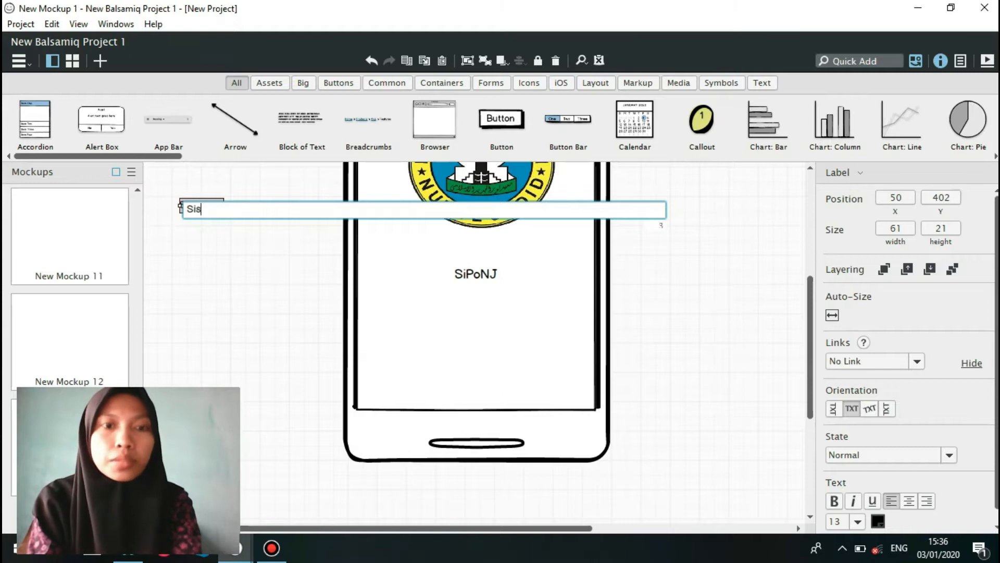
{"action": "type", "text": "tem I"}
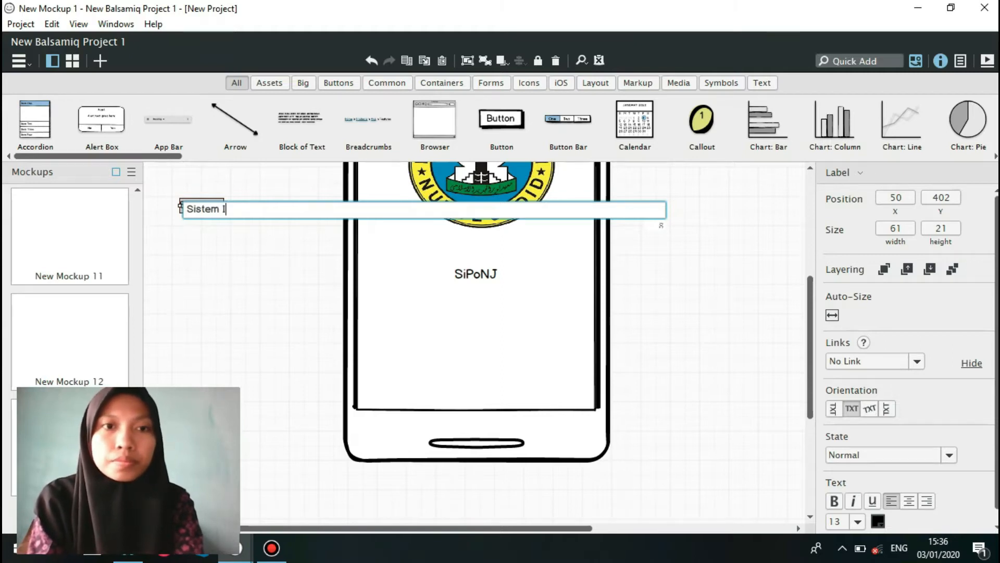
{"action": "type", "text": "nformas"}
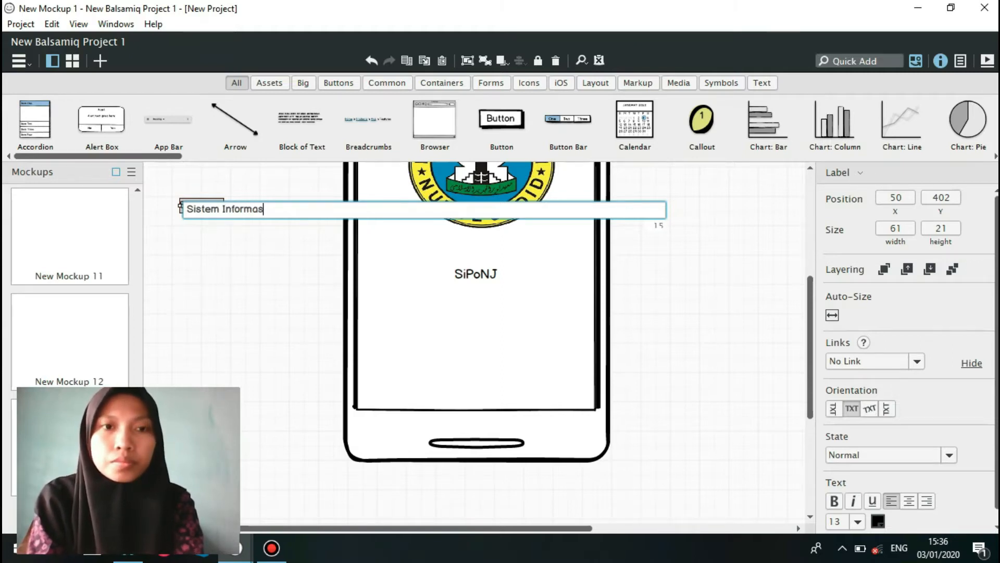
{"action": "type", "text": "i Pondok Pesantre"}
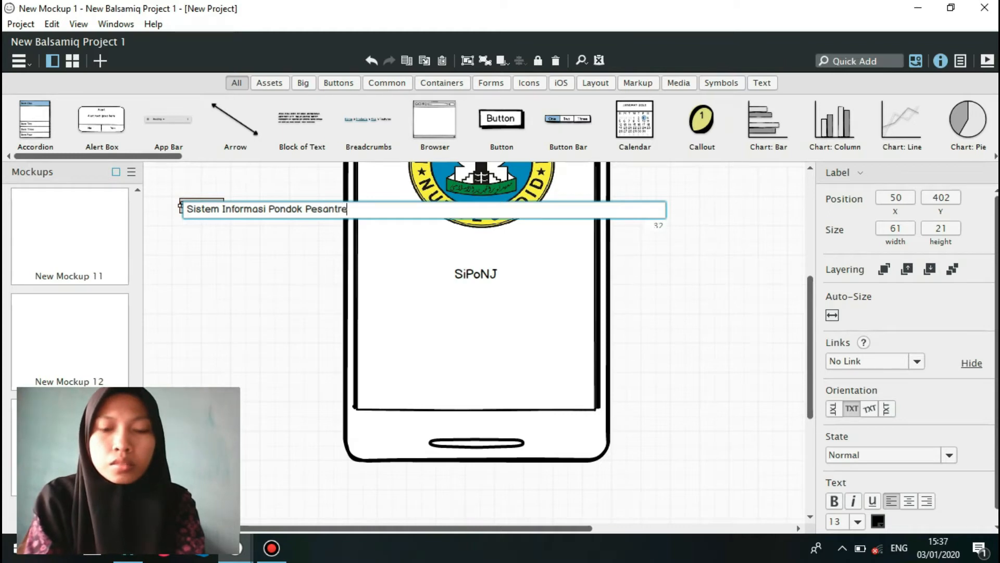
{"action": "type", "text": "n Nurul"}
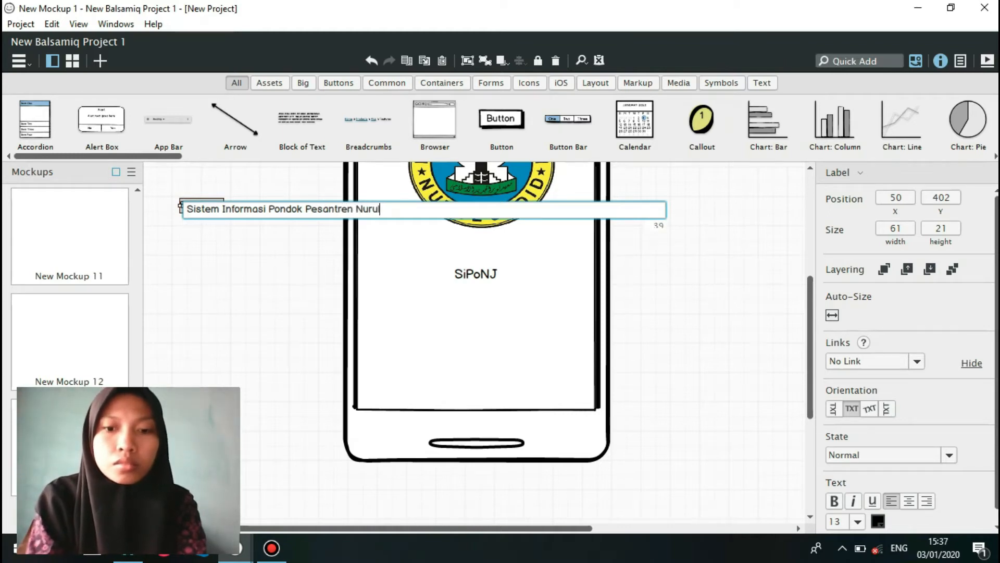
{"action": "type", "text": " Jadid"}
{"action": "key", "text": "Return"}
{"action": "left_click_drag", "start_coordinate": [249, 208], "coordinate": [437, 314]}
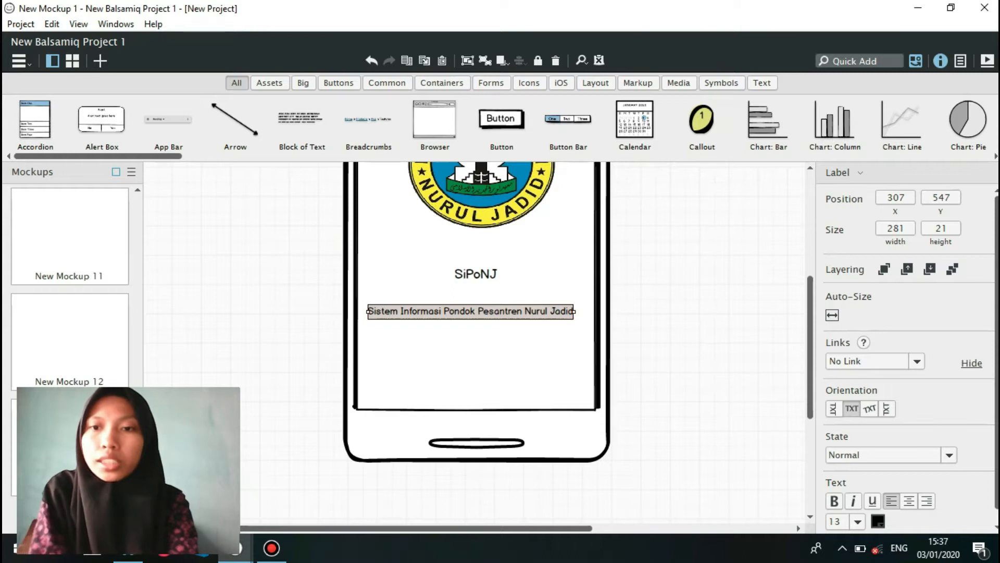
{"action": "left_click", "coordinate": [910, 501]}
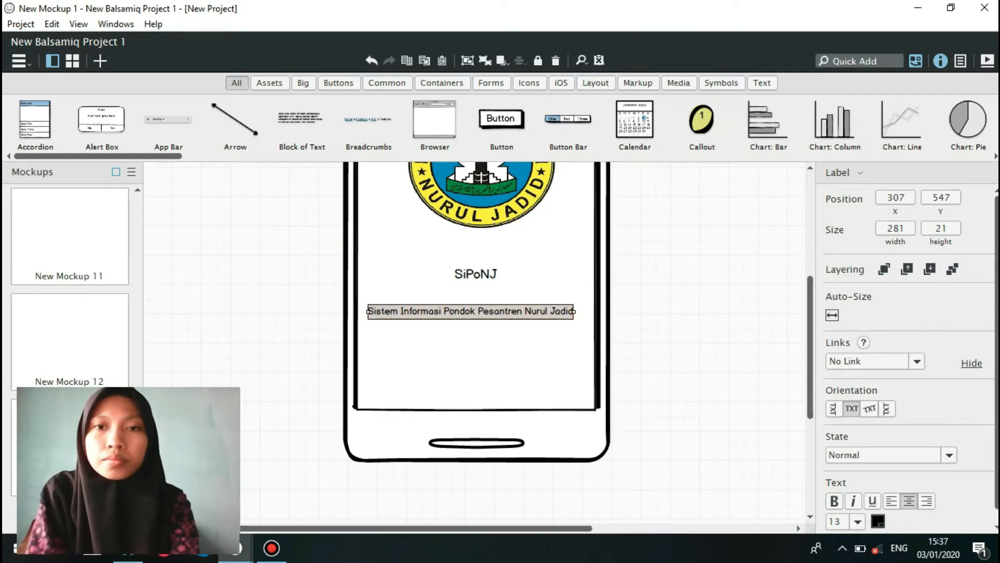
Stretch the "Sistem Informasi Pondok Pesantren Nurul Jadid" label across the phone screen, to about 328 wide from X 291.
{"action": "left_click_drag", "start_coordinate": [573, 311], "coordinate": [596, 311]}
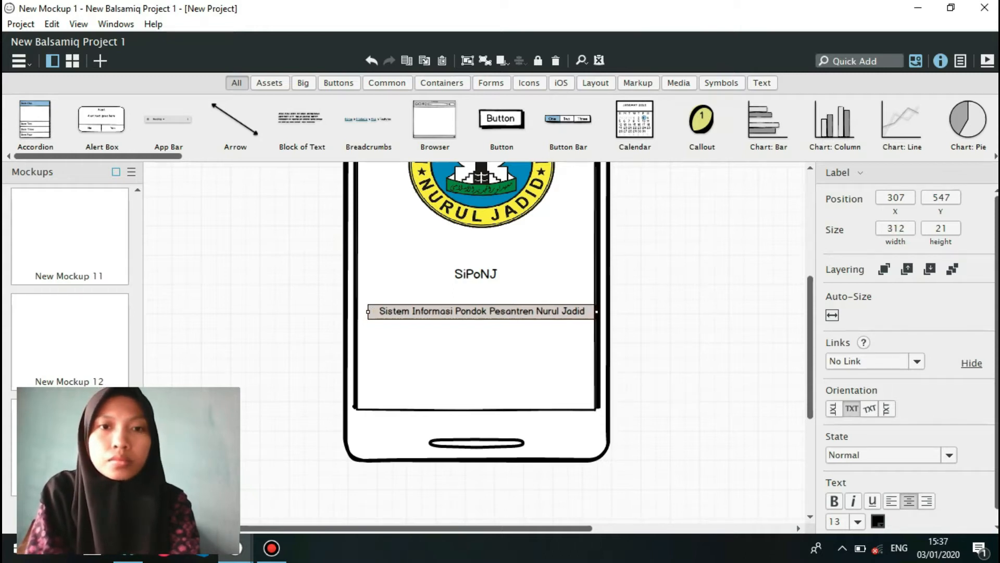
{"action": "left_click_drag", "start_coordinate": [368, 311], "coordinate": [356, 311]}
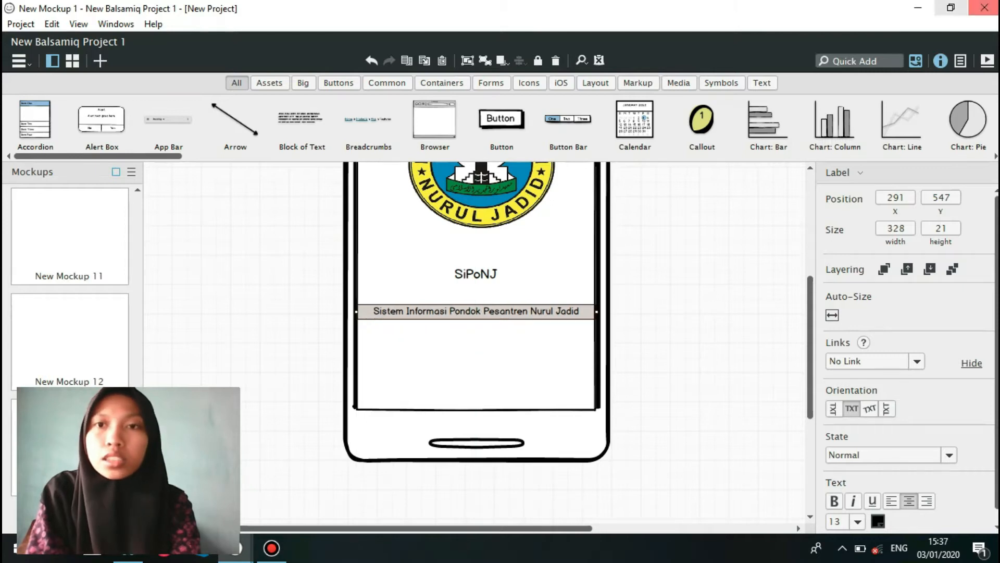
Add a Button about 173 by 27 at the foot of the phone screen, at X 291, Y 666, and place a duplicate beside it at X 455.
{"action": "type", "text": "butt"}
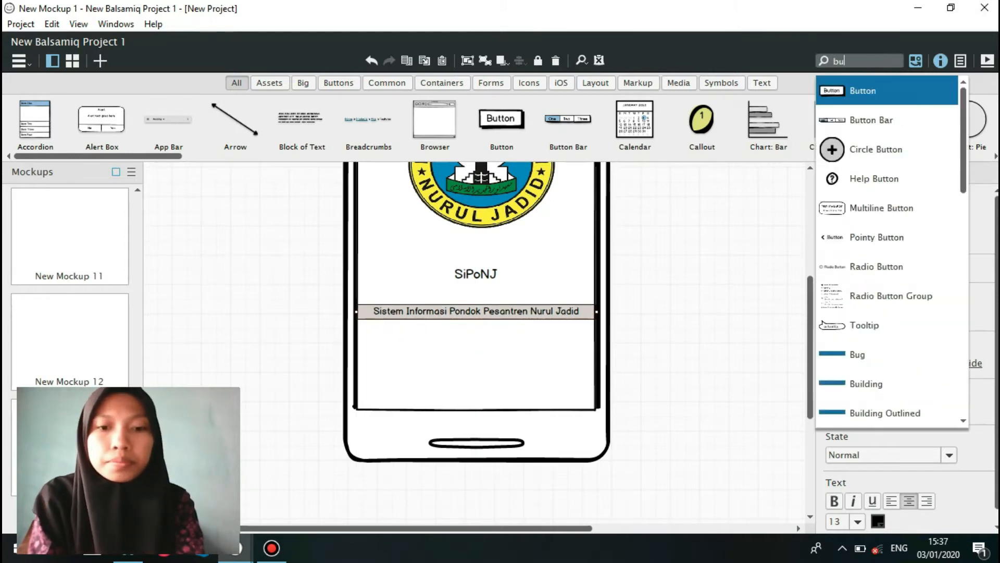
{"action": "type", "text": "oin"}
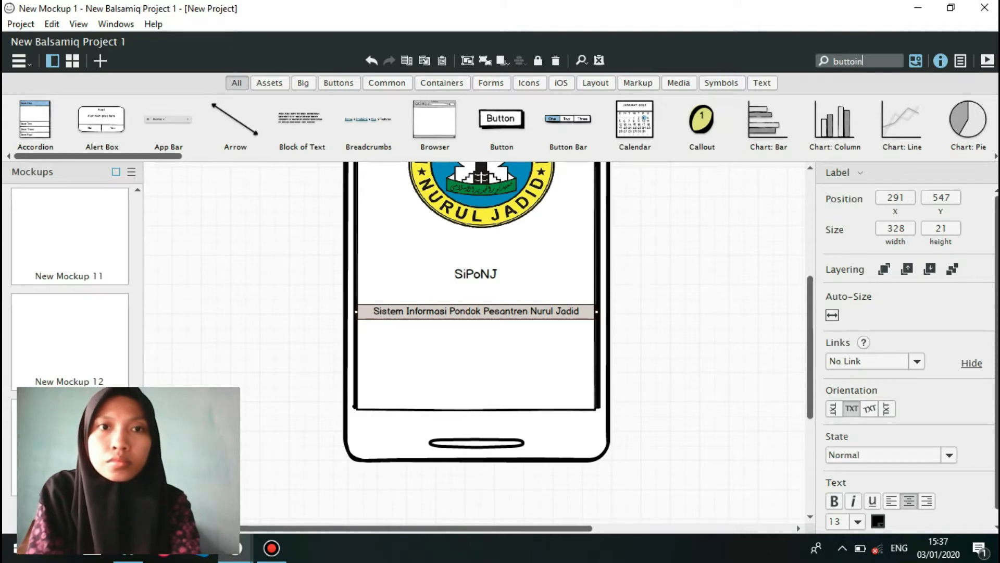
{"action": "key", "text": "BackSpace"}
{"action": "key", "text": "BackSpace"}
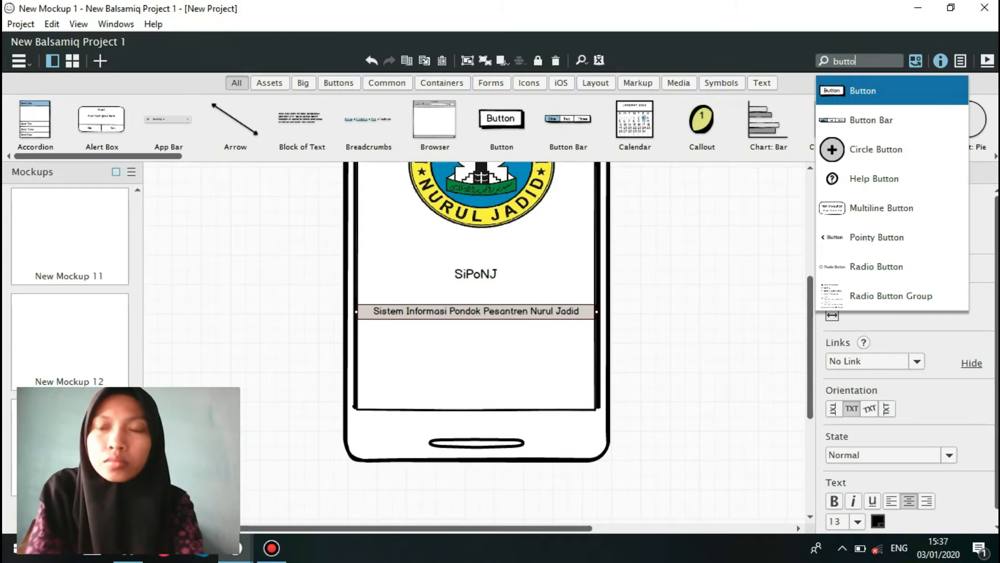
{"action": "key", "text": "Return"}
{"action": "left_click_drag", "start_coordinate": [253, 254], "coordinate": [483, 400]}
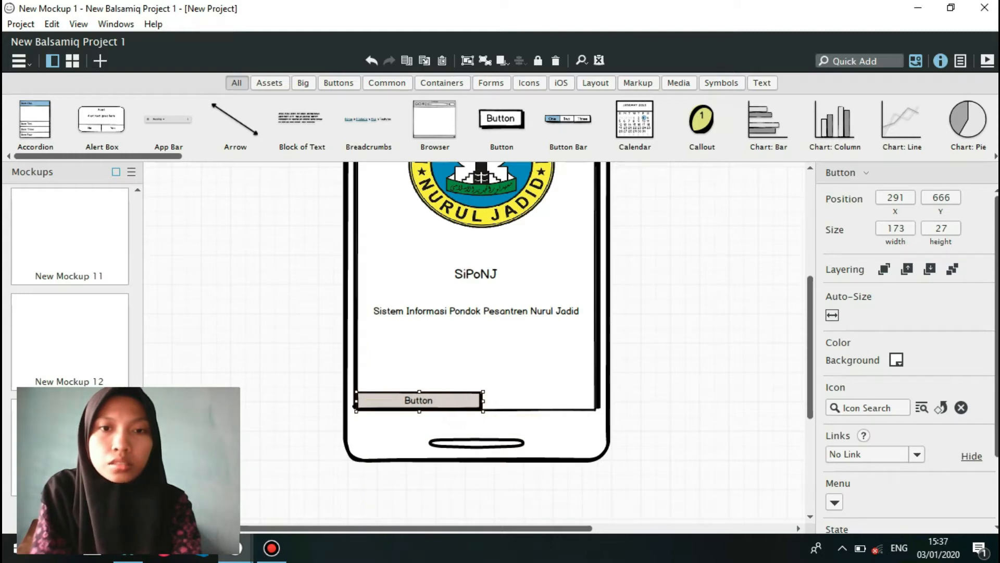
{"action": "key", "text": "ctrl+d"}
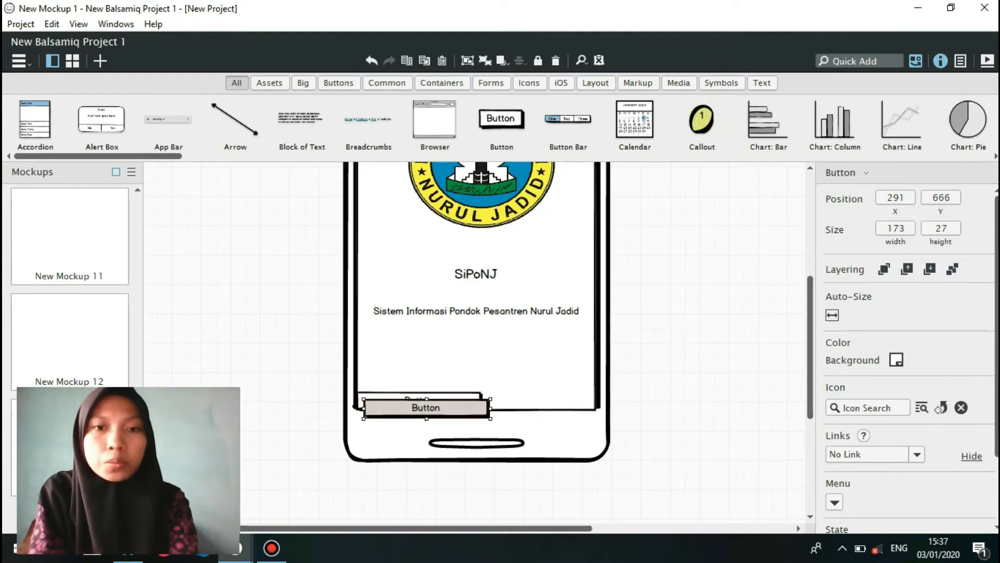
{"action": "left_click_drag", "start_coordinate": [427, 407], "coordinate": [538, 400]}
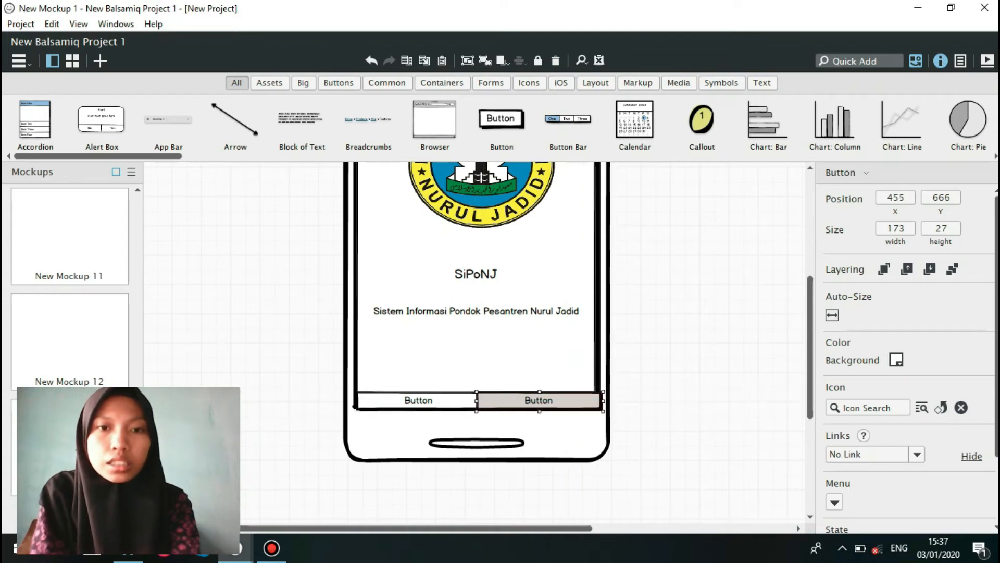
Label the left button at the foot of the phone screen "Enter" and the right one "Exit".
{"action": "double_click", "coordinate": [419, 400]}
{"action": "type", "text": "Enter"}
{"action": "key", "text": "Return"}
{"action": "left_click", "coordinate": [539, 400]}
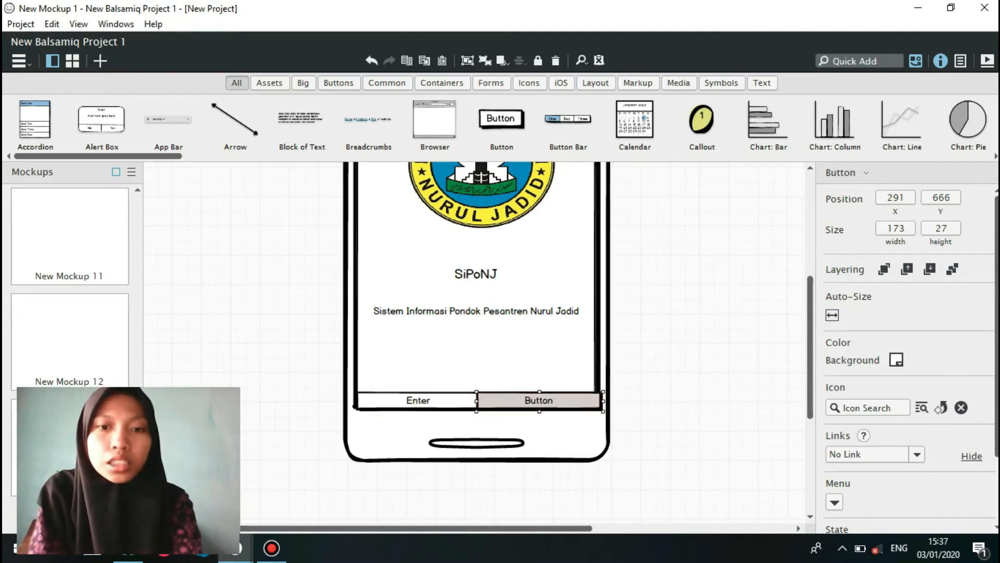
{"action": "key", "text": "Return"}
{"action": "type", "text": "Exit"}
{"action": "key", "text": "Return"}
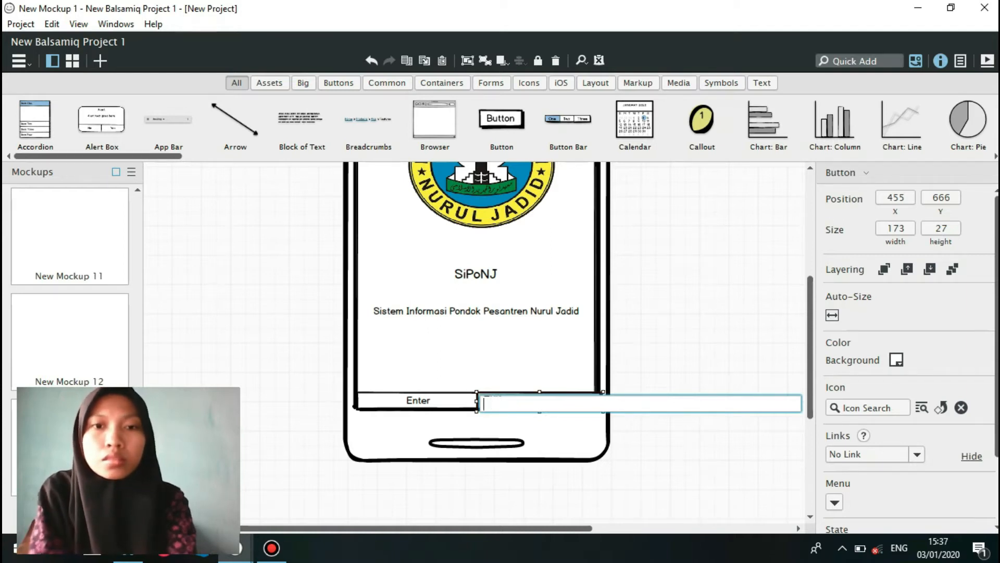
Set the background colour of both the Enter and Exit buttons to blue (2b78e4).
{"action": "left_click", "coordinate": [418, 400]}
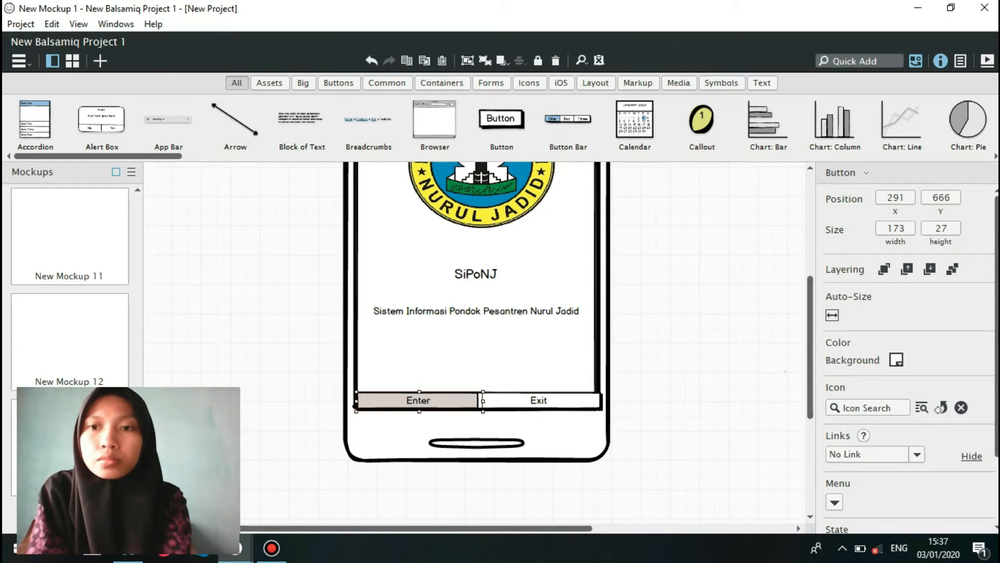
{"action": "left_click", "coordinate": [896, 360]}
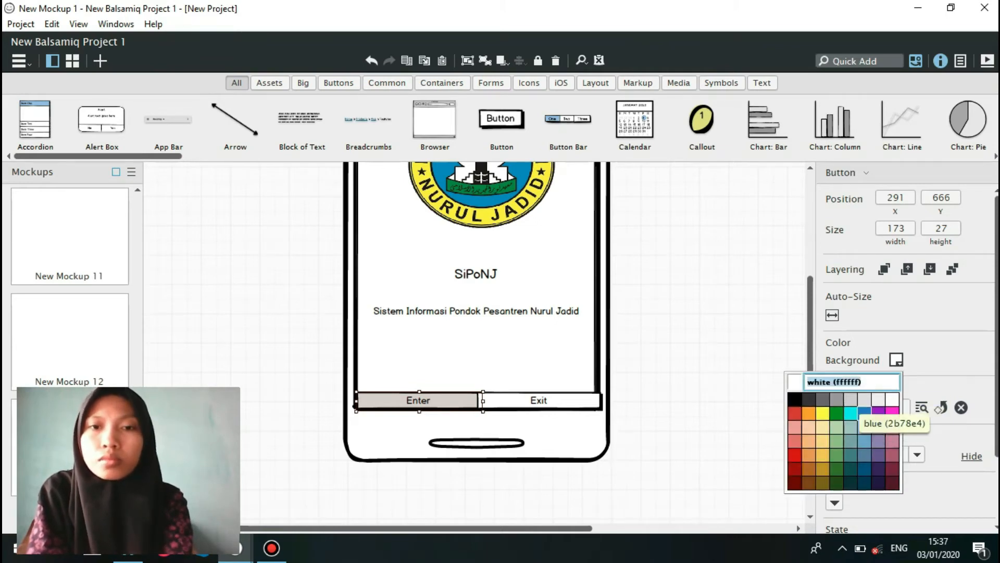
{"action": "left_click", "coordinate": [863, 412]}
{"action": "left_click", "coordinate": [539, 401]}
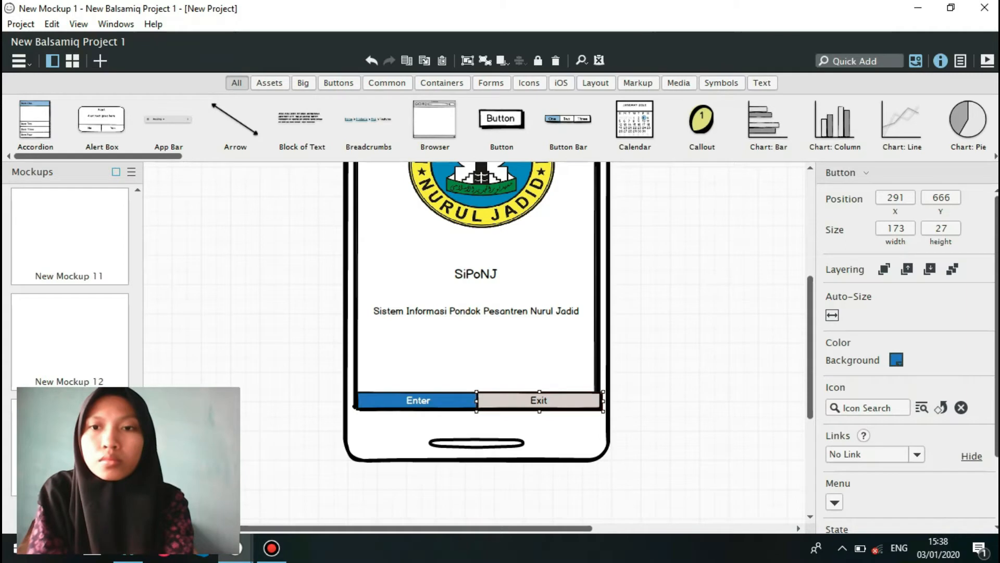
{"action": "left_click", "coordinate": [896, 359]}
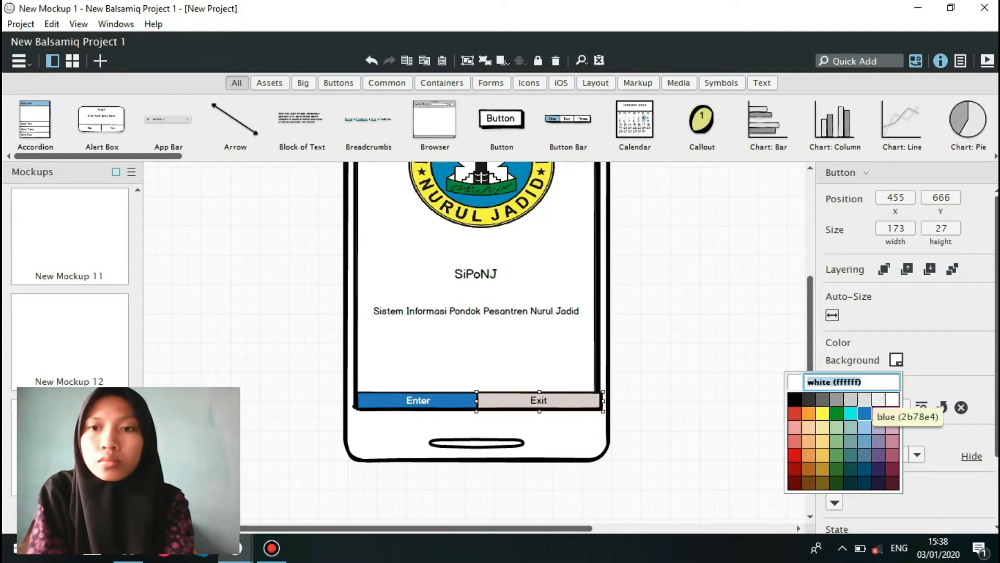
{"action": "left_click", "coordinate": [864, 413]}
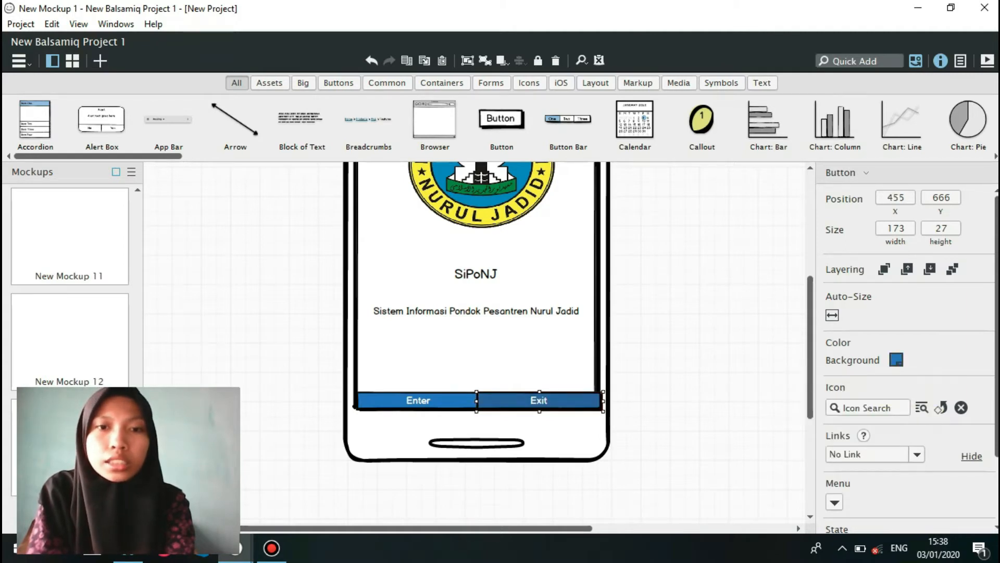
Link the Enter button to New Mockup 2 and the Exit button to New Mockup 1.
{"action": "left_click", "coordinate": [356, 404]}
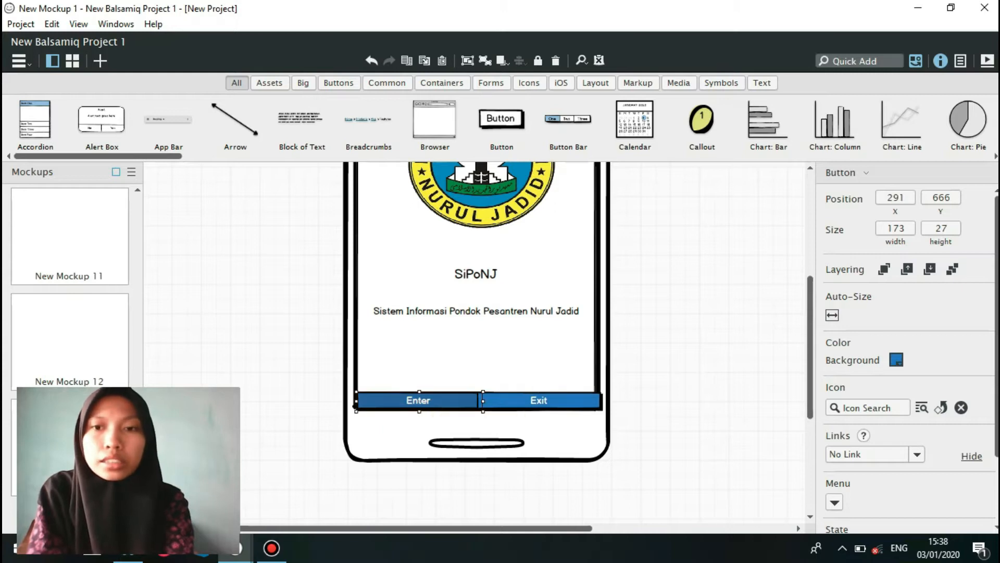
{"action": "left_click", "coordinate": [917, 454]}
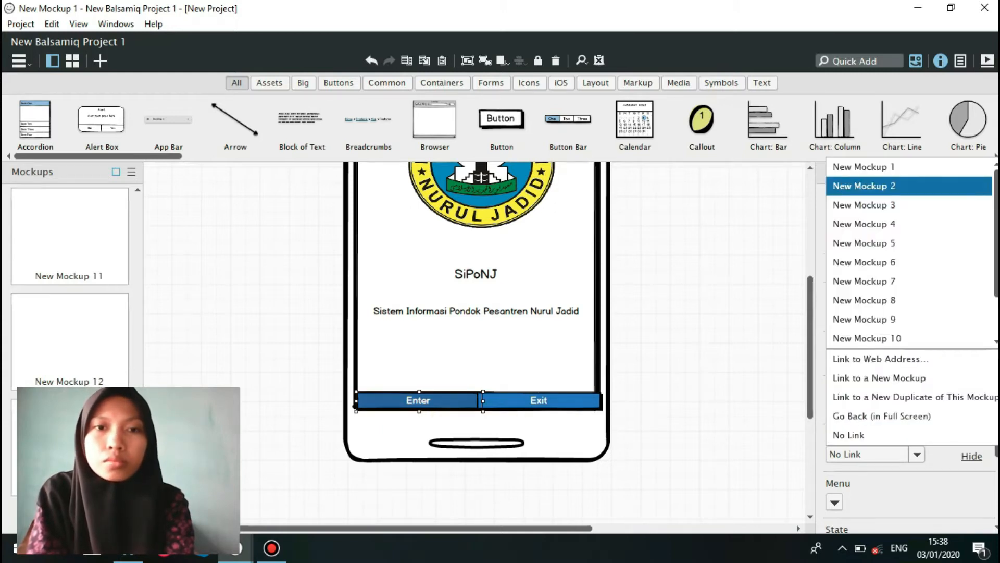
{"action": "left_click", "coordinate": [864, 186]}
{"action": "left_click", "coordinate": [476, 404]}
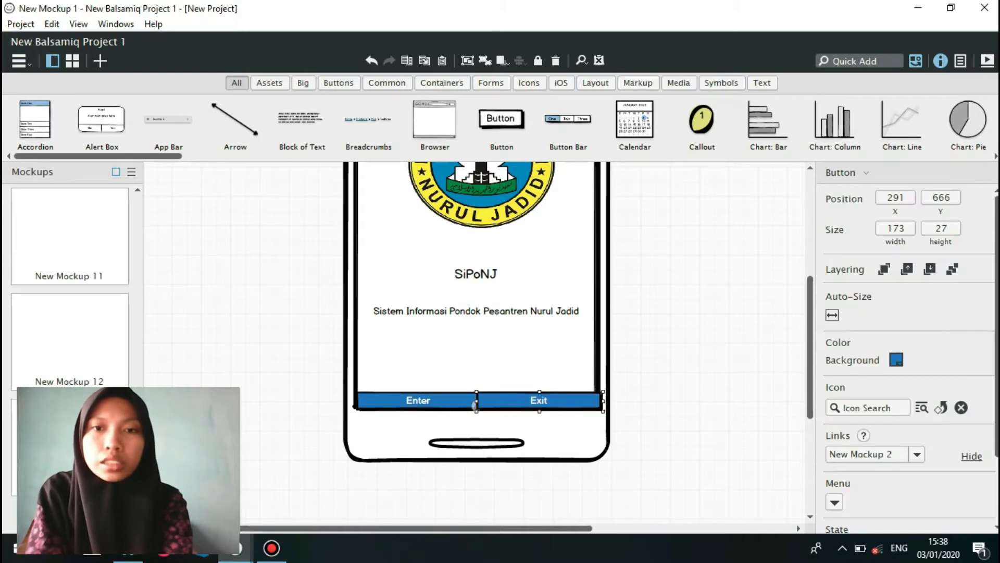
{"action": "left_click", "coordinate": [917, 455]}
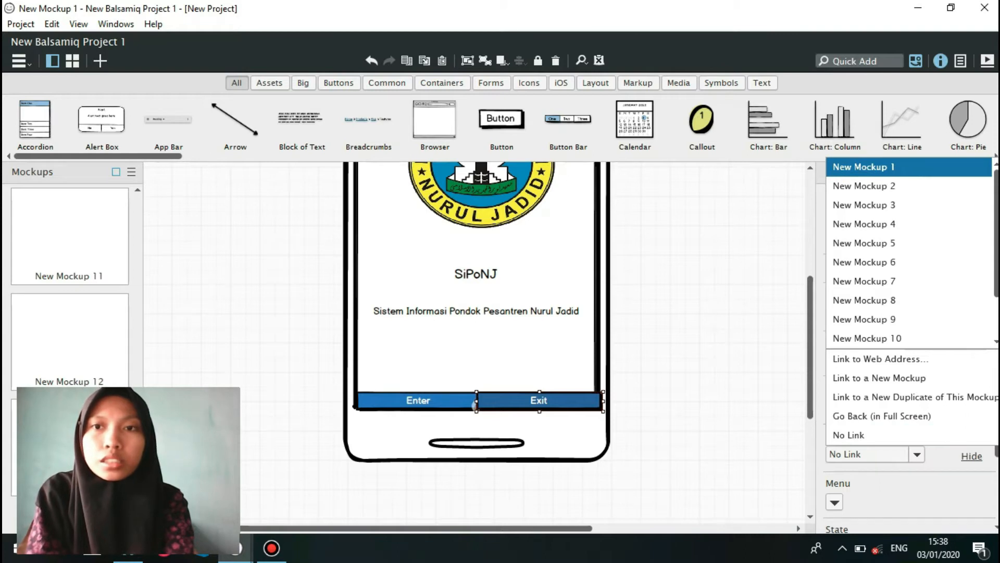
{"action": "key", "text": "Return"}
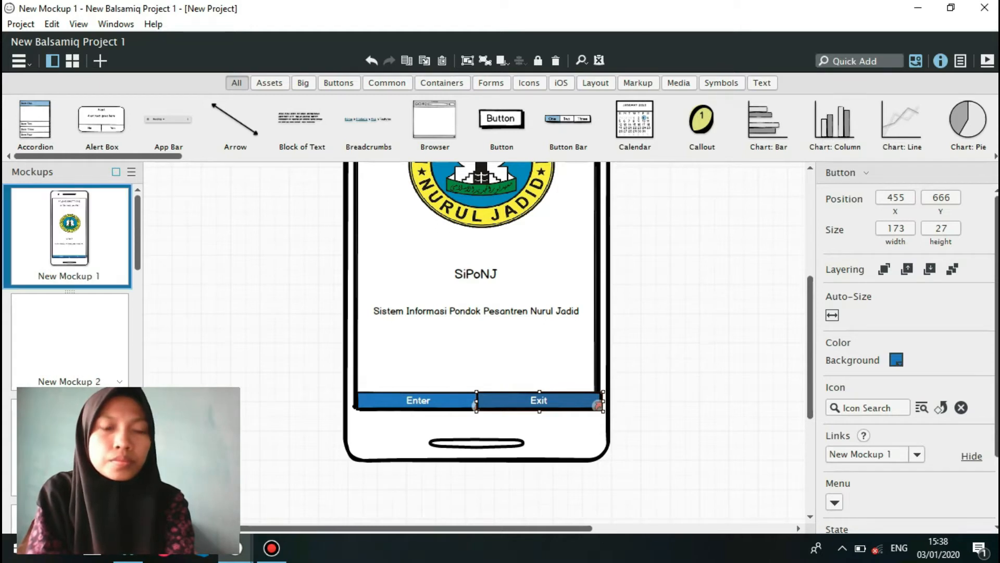
Copy the smartphone frame from New Mockup 1 into the empty New Mockup 2.
{"action": "left_click", "coordinate": [69, 338]}
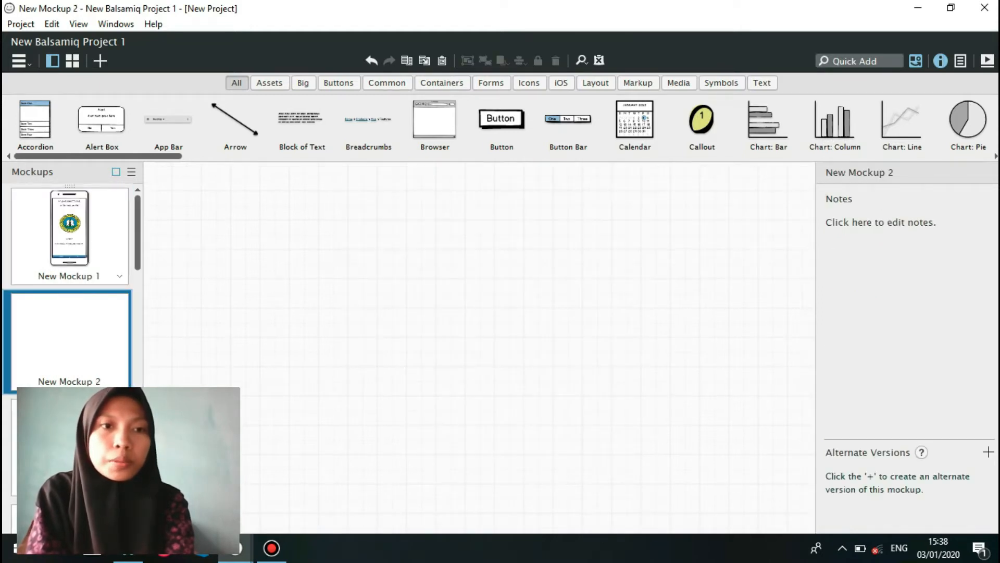
{"action": "left_click", "coordinate": [70, 236]}
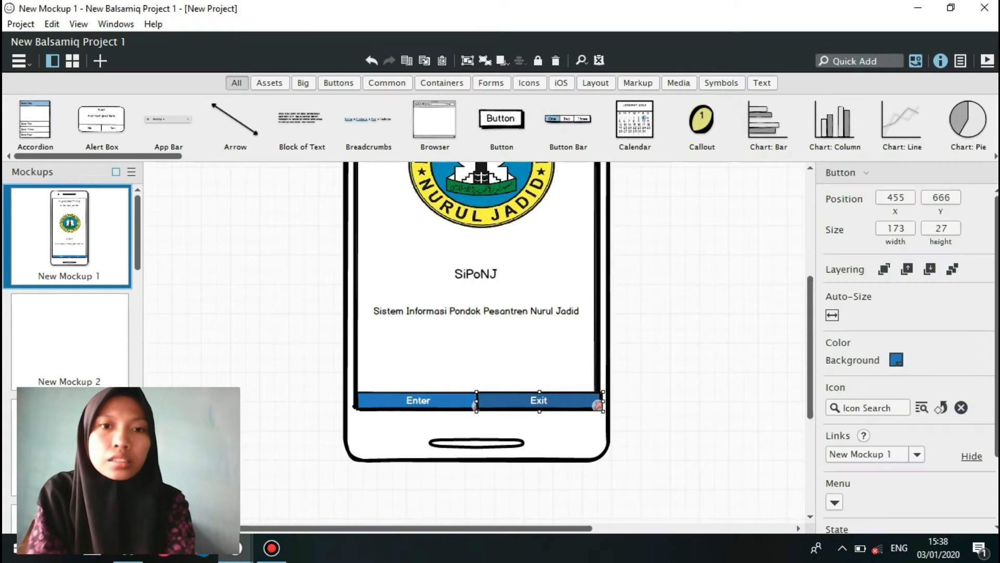
{"action": "left_click", "coordinate": [477, 430]}
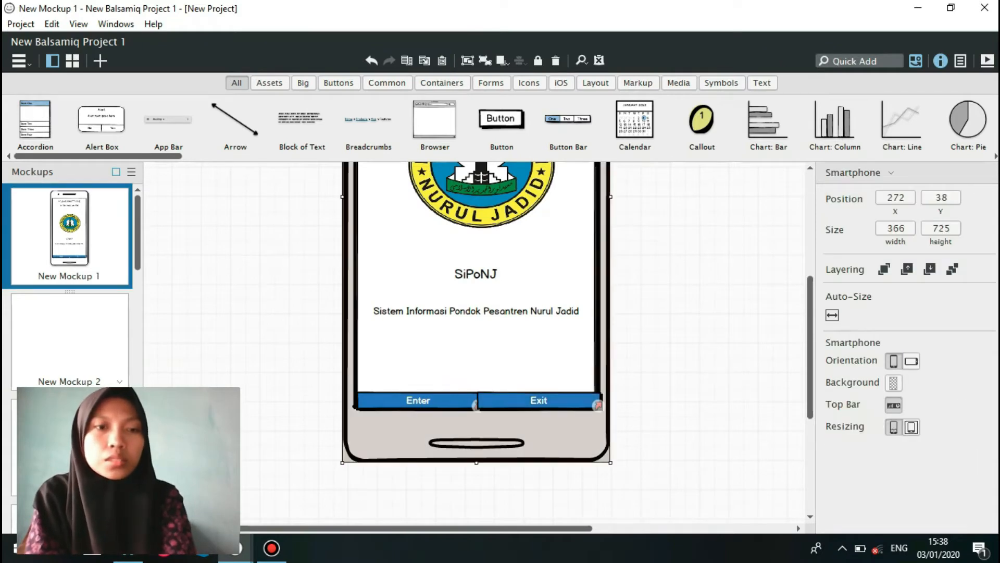
{"action": "left_click", "coordinate": [69, 339]}
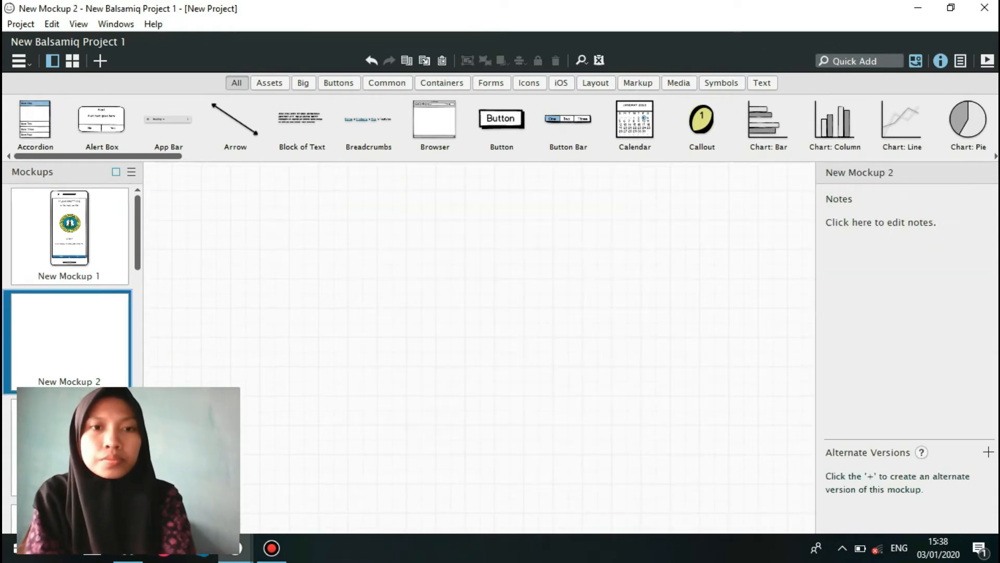
{"action": "key", "text": "ctrl+v"}
Copy the phone screen's rectangle from New Mockup 1 into New Mockup 2 and give it a green background.
{"action": "left_click", "coordinate": [69, 236]}
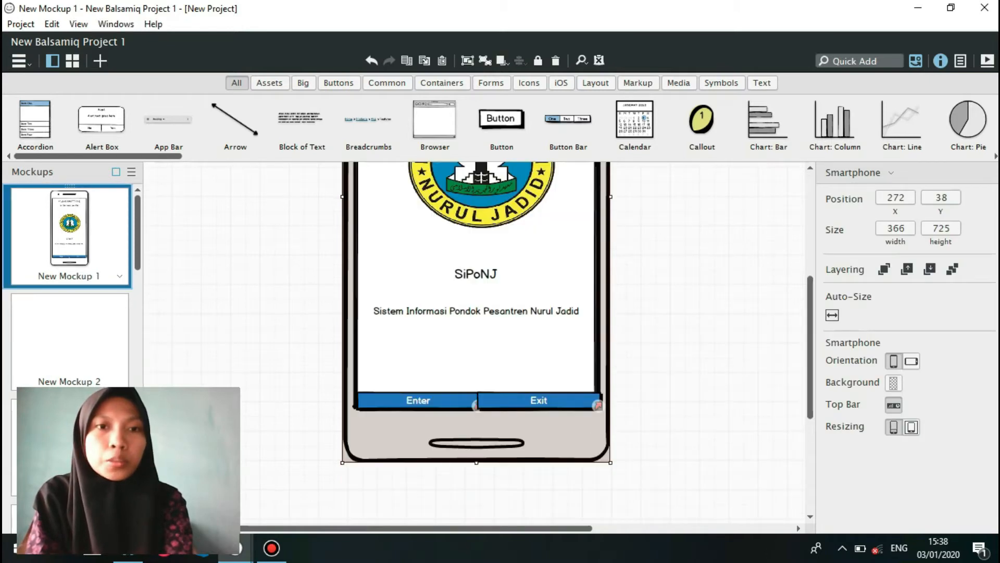
{"action": "left_click", "coordinate": [469, 354]}
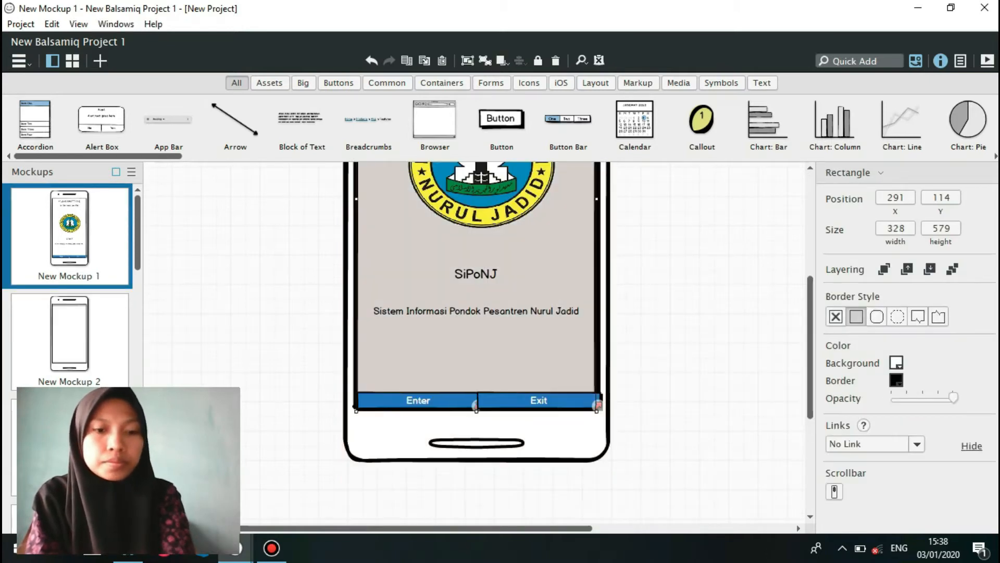
{"action": "left_click", "coordinate": [69, 338]}
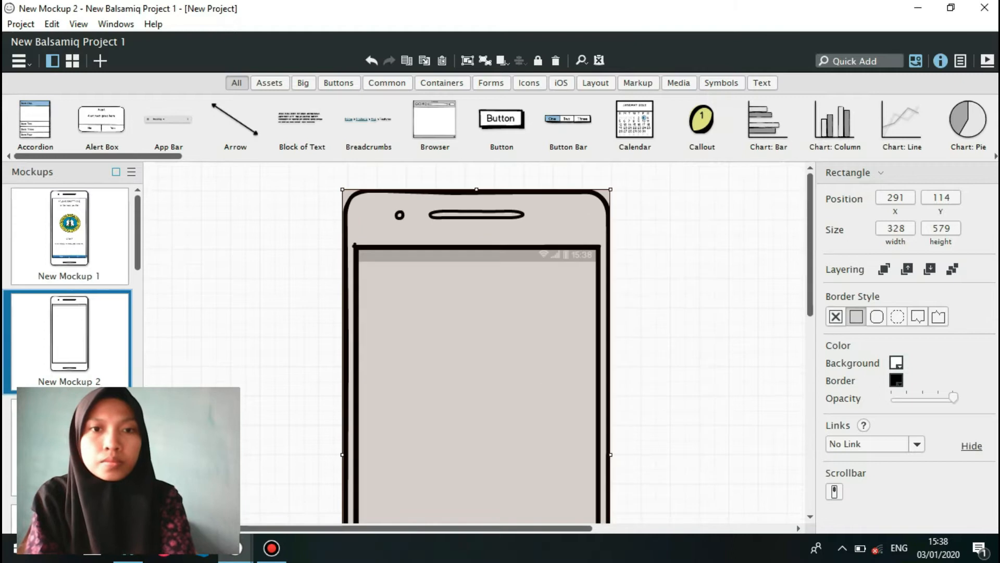
{"action": "key", "text": "ctrl+v"}
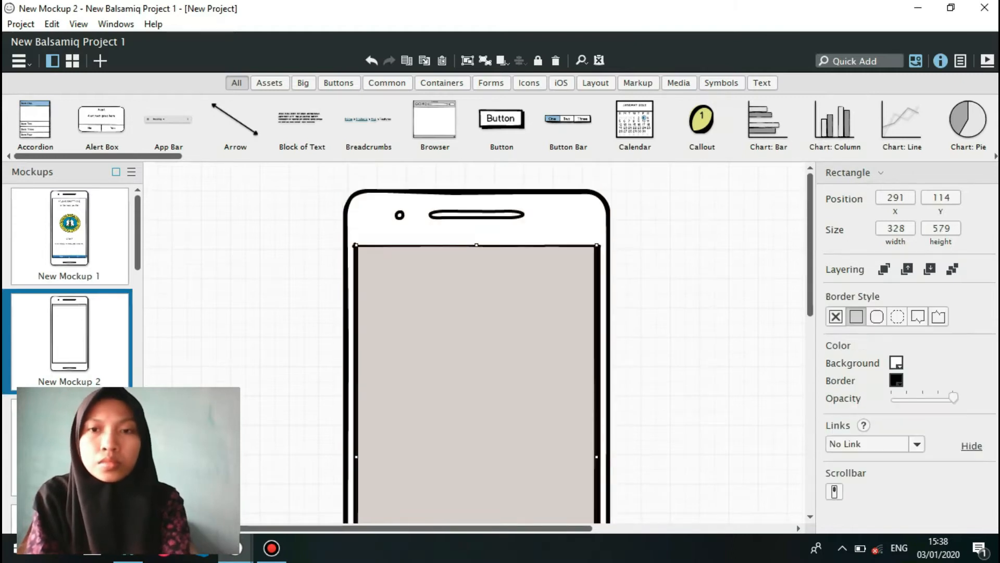
{"action": "left_click", "coordinate": [897, 362]}
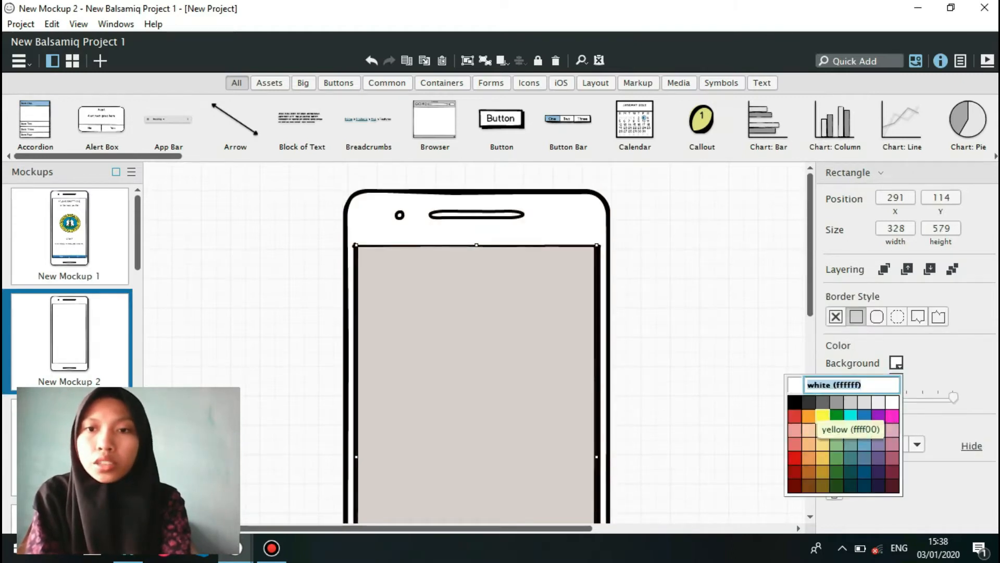
{"action": "left_click", "coordinate": [837, 414]}
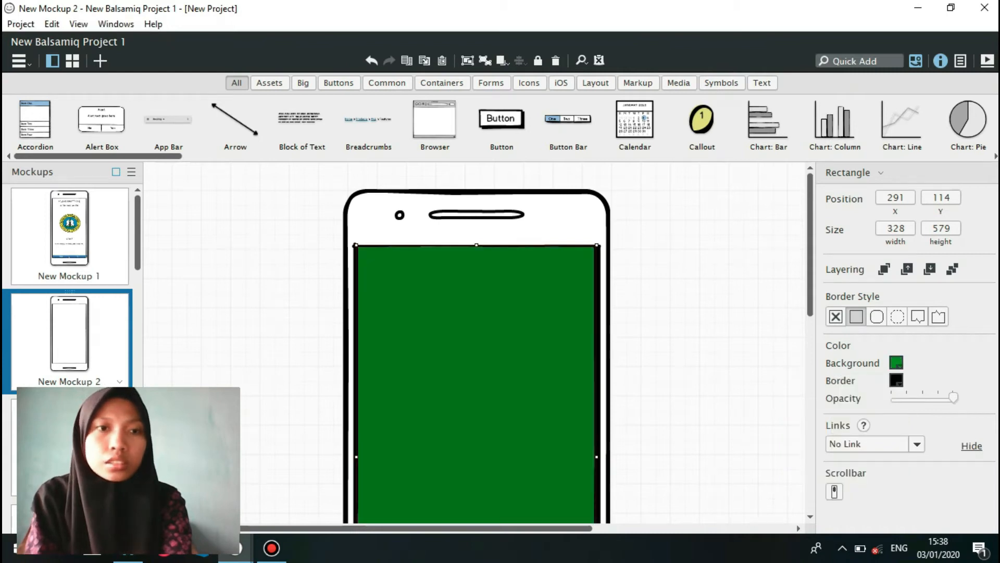
Copy the pesantren logo into New Mockup 2, place it near the phone screen's top at about X 365, Y 130, and resize it to about 180 by 170.
{"action": "left_click", "coordinate": [70, 235]}
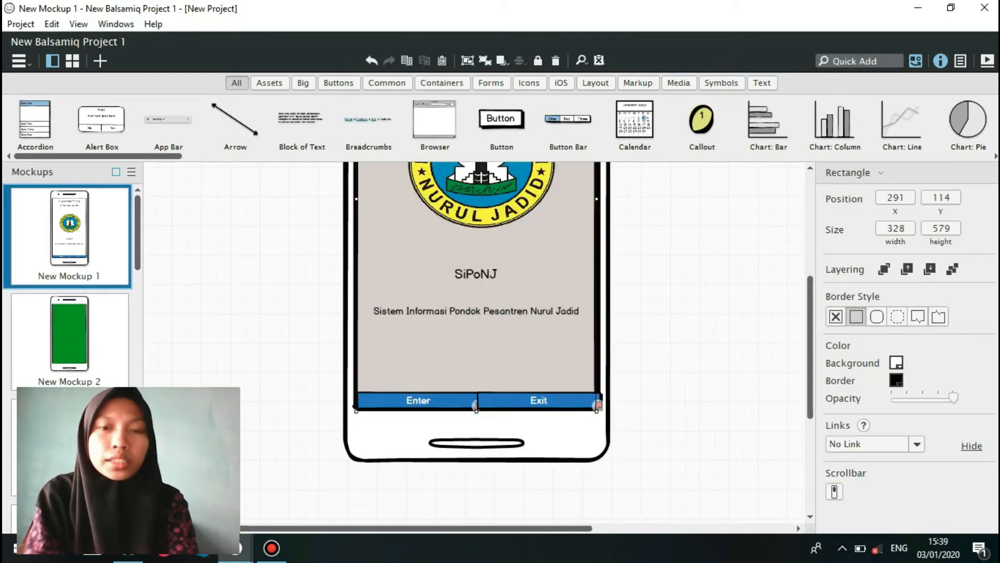
{"action": "left_click", "coordinate": [482, 195]}
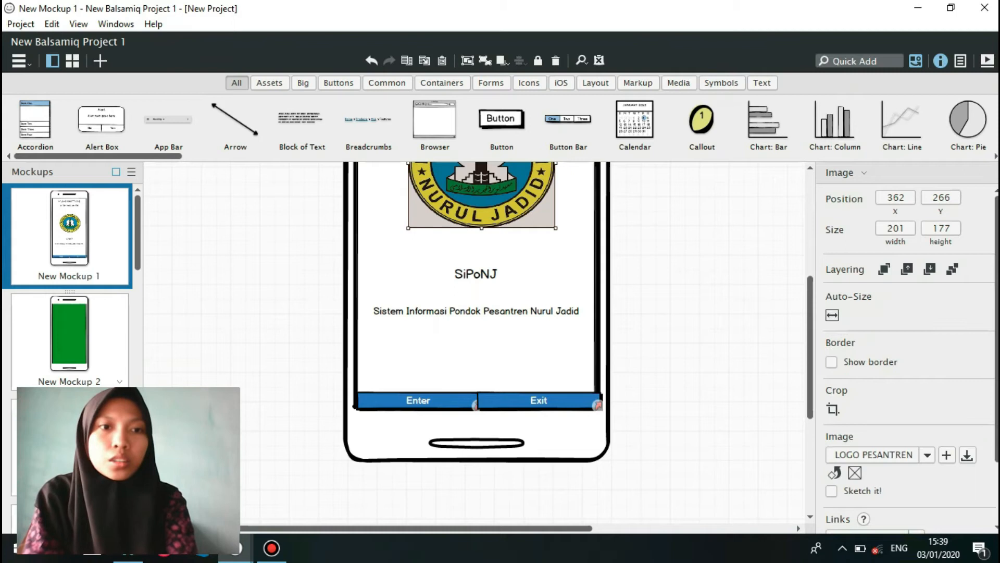
{"action": "left_click", "coordinate": [70, 337]}
{"action": "key", "text": "ctrl+v"}
{"action": "left_click_drag", "start_coordinate": [512, 444], "coordinate": [514, 345]}
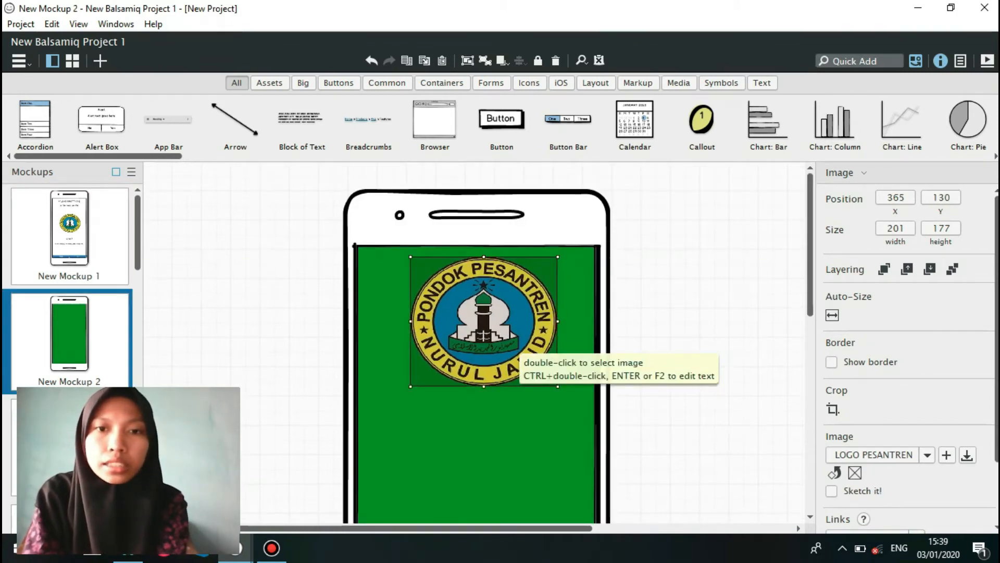
{"action": "left_click_drag", "start_coordinate": [558, 386], "coordinate": [543, 381]}
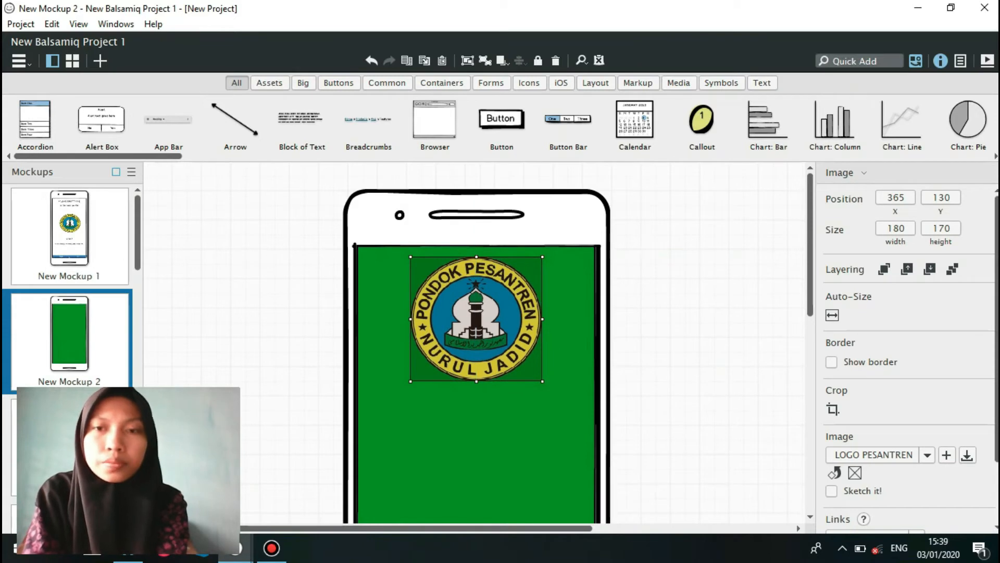
{"action": "scroll", "coordinate": [477, 342], "scroll_direction": "down", "scroll_amount": 3}
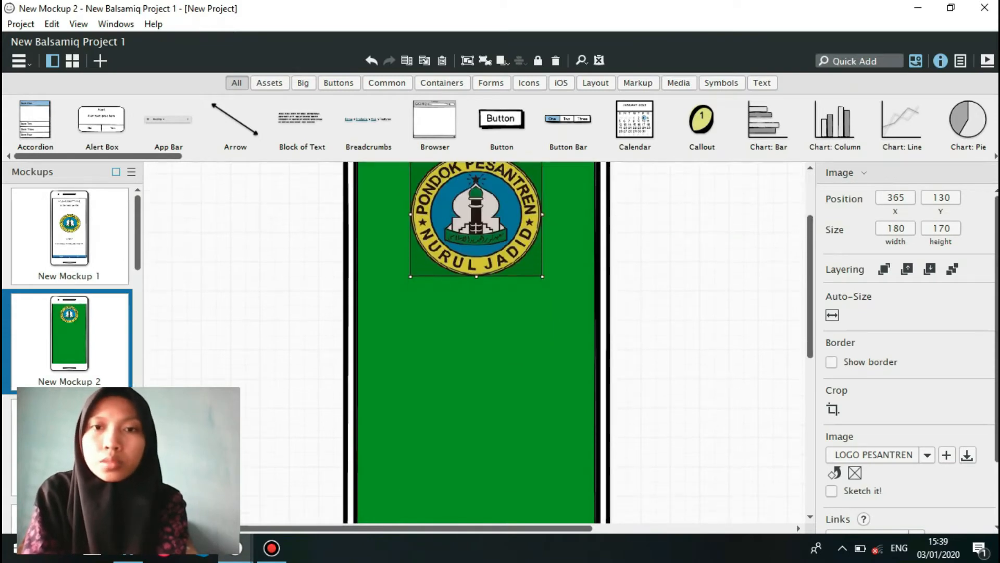
Add a label reading "Ahlan wasahlan, silahkan login" and place it below the logo at about X 383, Y 335.
{"action": "type", "text": "label"}
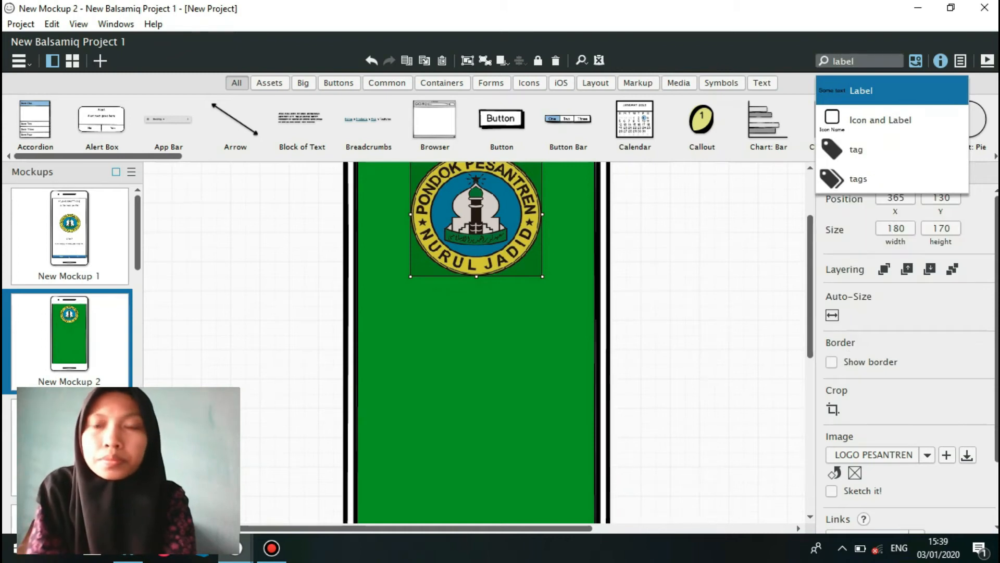
{"action": "key", "text": "Return"}
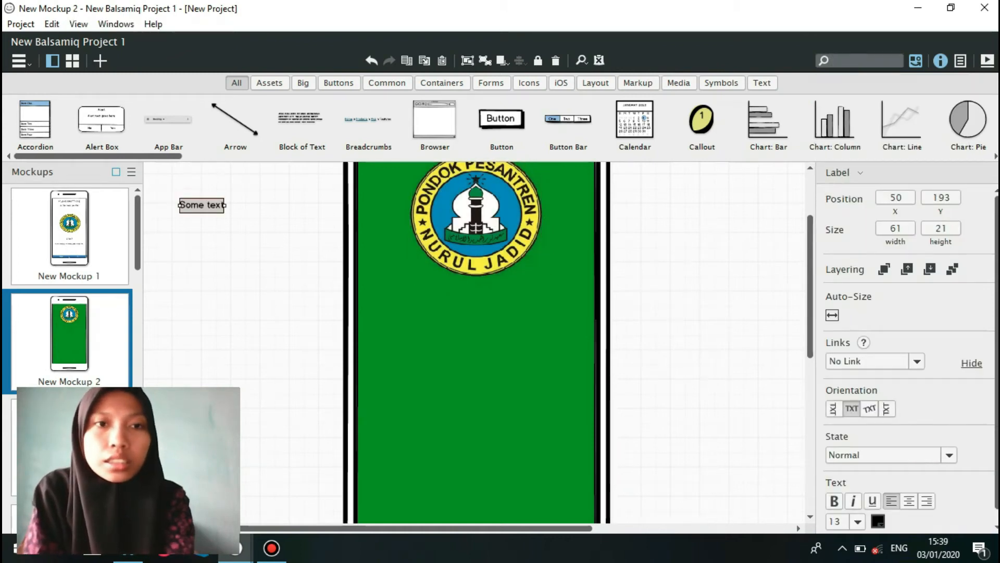
{"action": "type", "text": "Ah"}
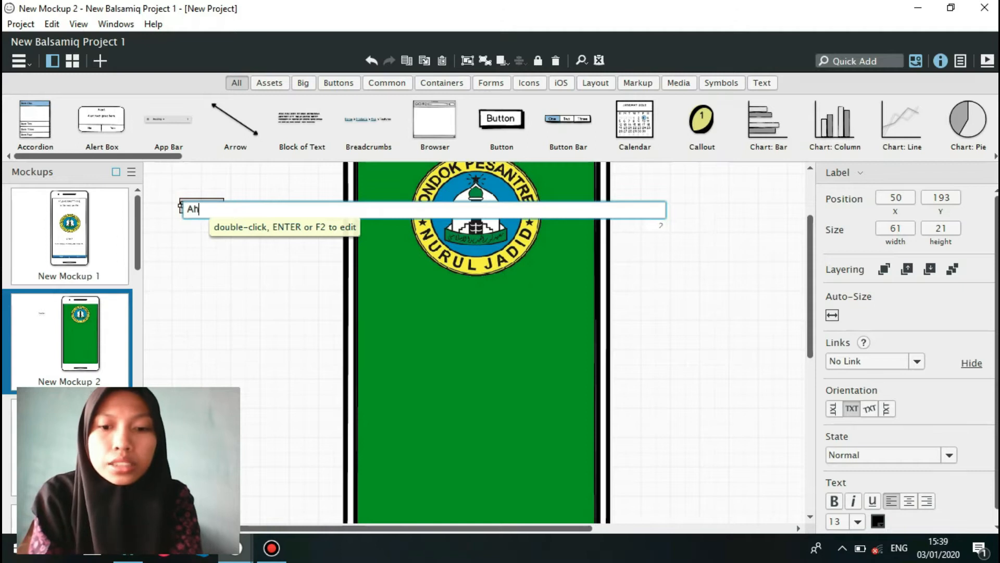
{"action": "type", "text": "lan was"}
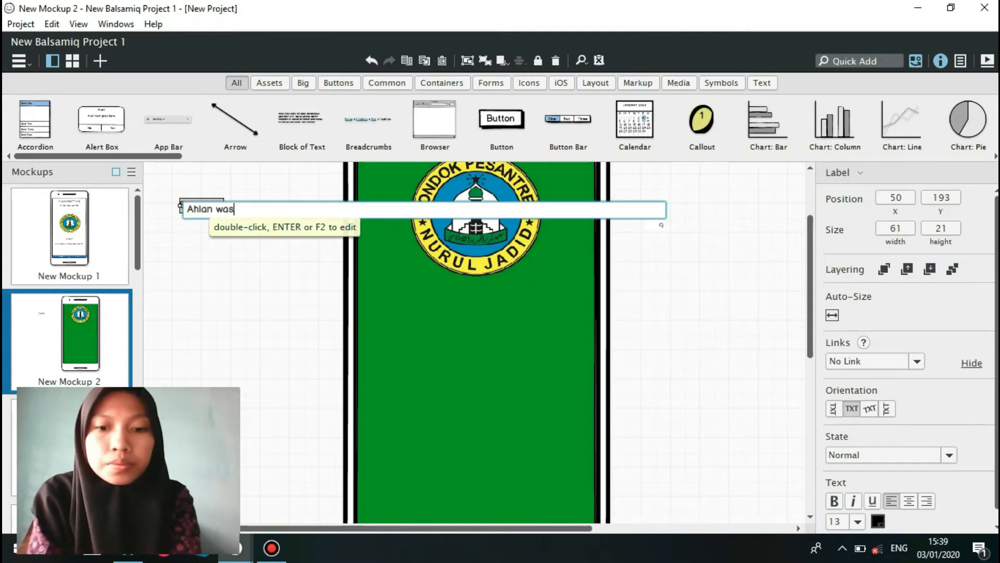
{"action": "type", "text": "ahlan, s"}
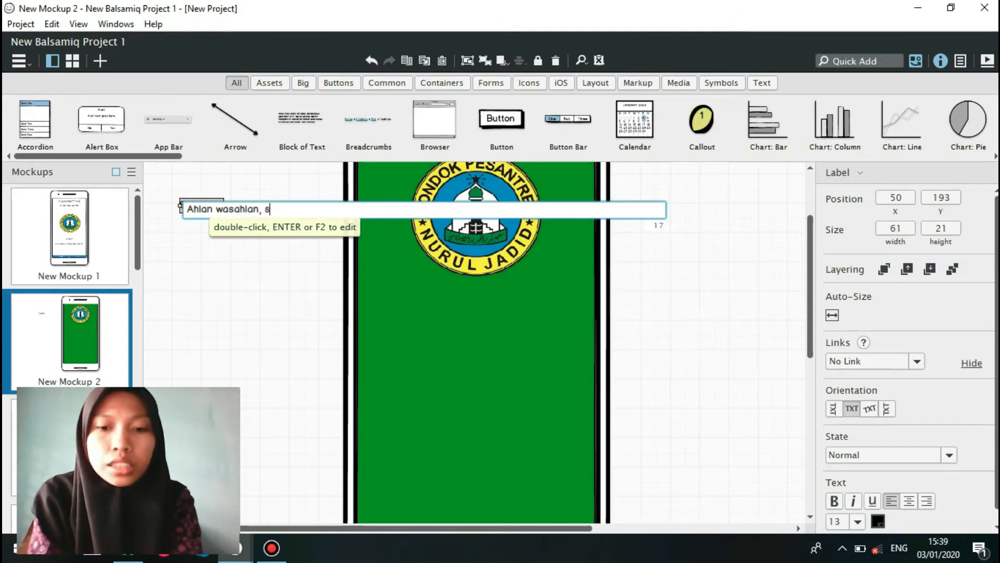
{"action": "type", "text": "ilahkan lo"}
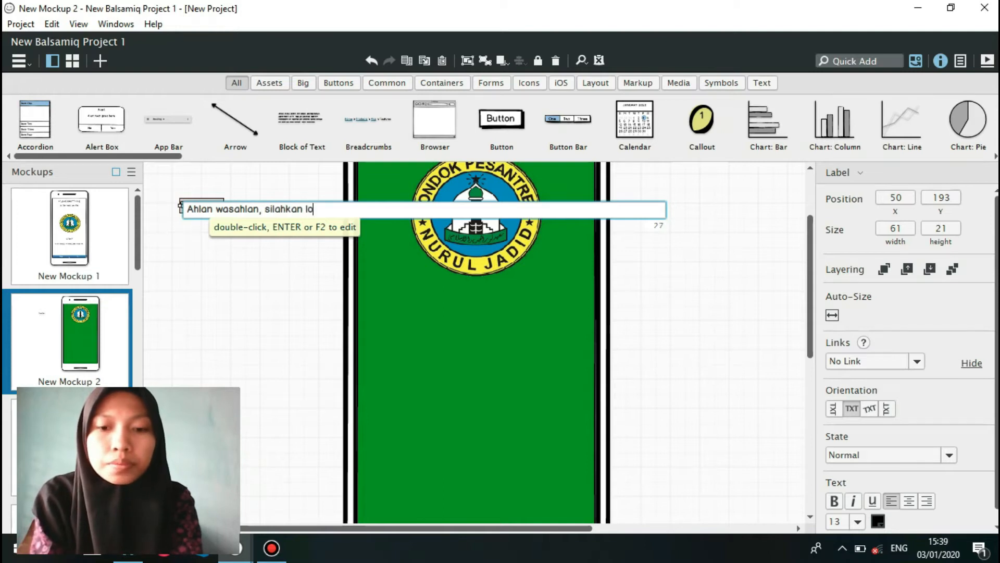
{"action": "type", "text": "gin"}
{"action": "key", "text": "Return"}
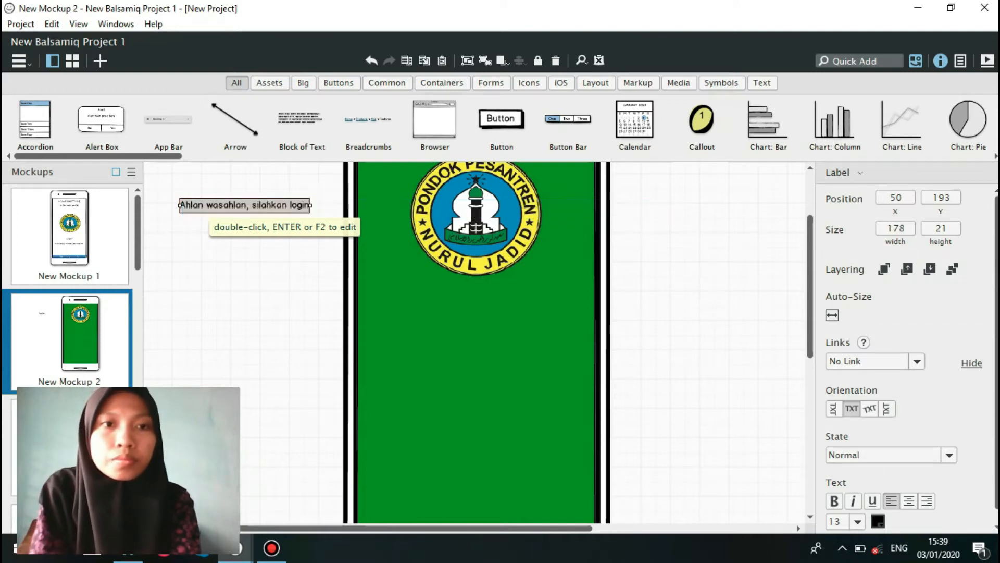
{"action": "left_click_drag", "start_coordinate": [245, 208], "coordinate": [487, 312]}
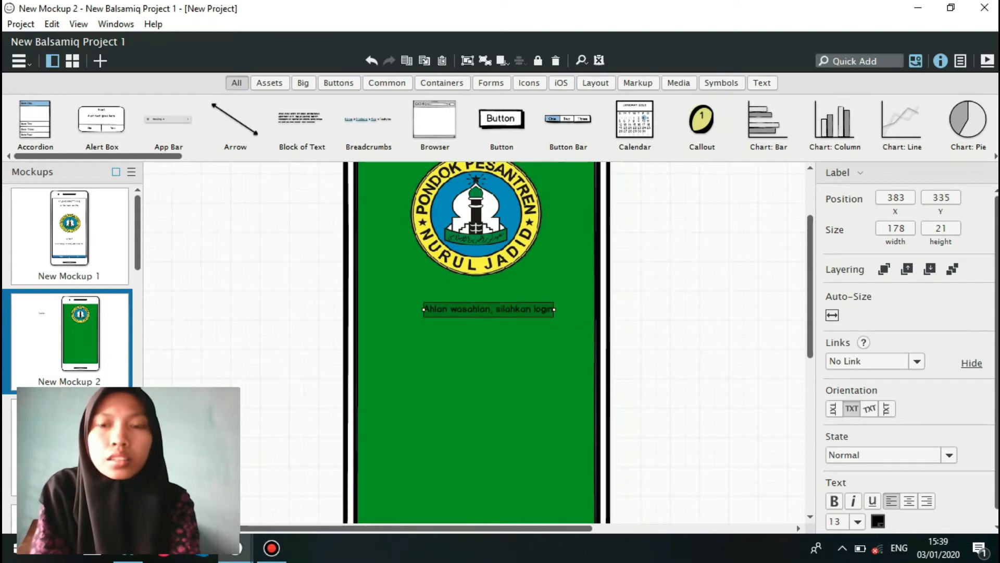
Format the welcome label as centred, italic, white text and stretch it across the phone screen to a width of about 328.
{"action": "left_click", "coordinate": [909, 501]}
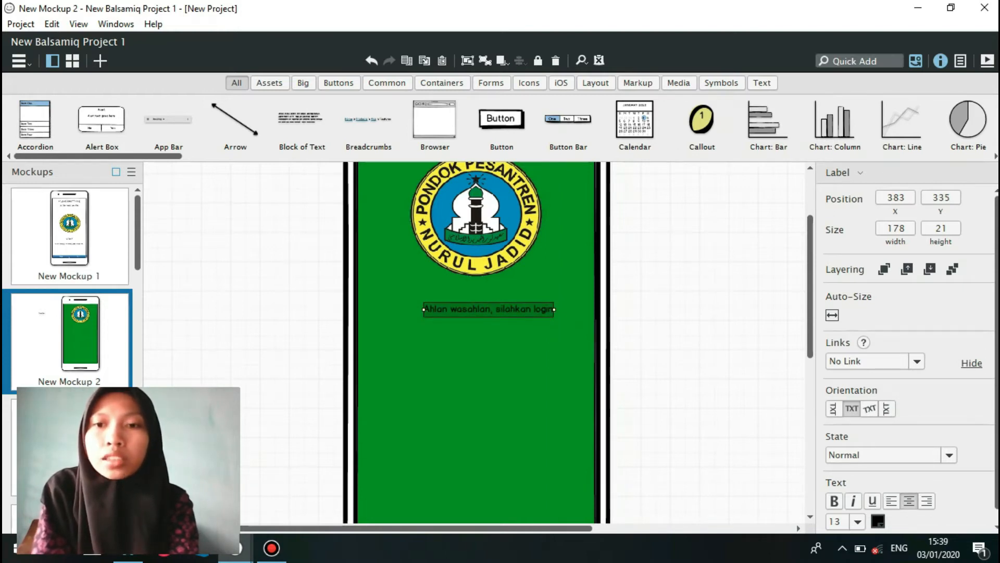
{"action": "left_click", "coordinate": [853, 501]}
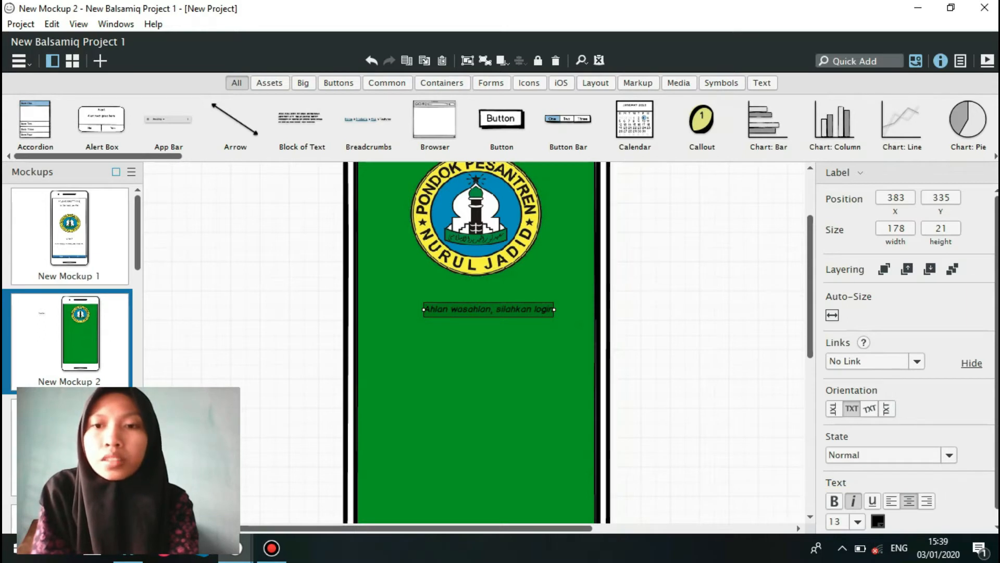
{"action": "left_click", "coordinate": [878, 521]}
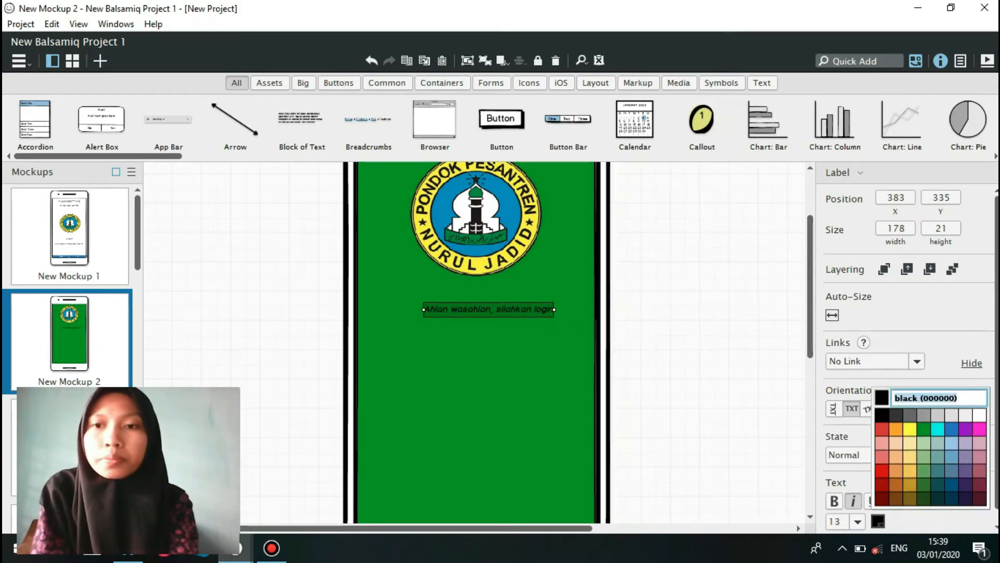
{"action": "left_click", "coordinate": [979, 415]}
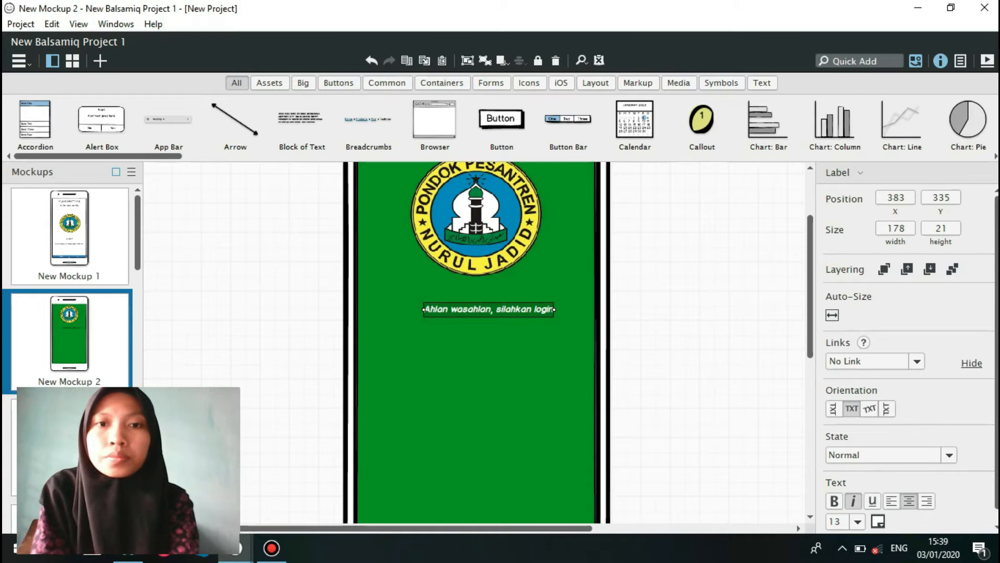
{"action": "left_click_drag", "start_coordinate": [554, 309], "coordinate": [597, 309]}
{"action": "left_click_drag", "start_coordinate": [423, 309], "coordinate": [363, 309]}
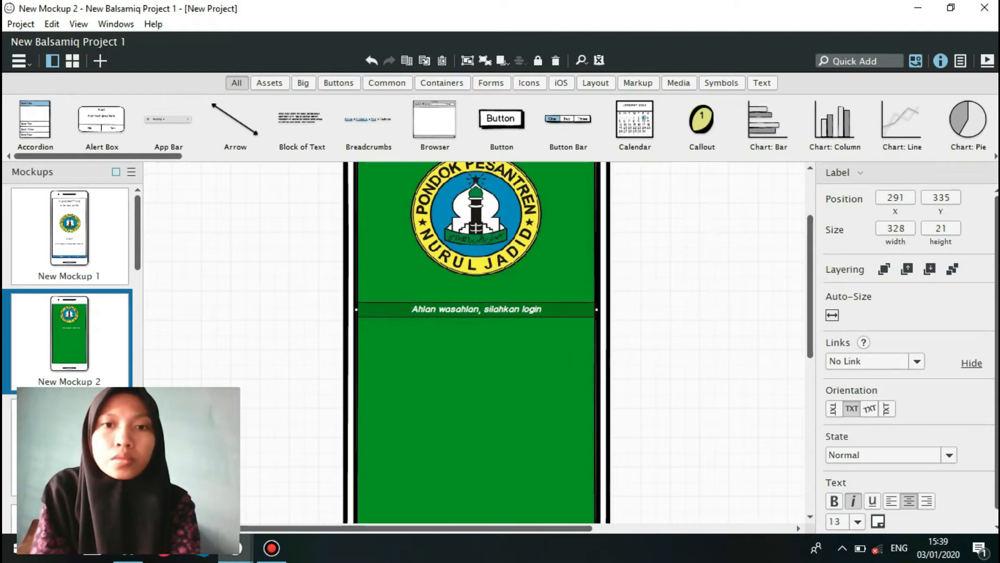
Change the border colour of the phone screen's rectangle to green (009e0f).
{"action": "left_click", "coordinate": [476, 396]}
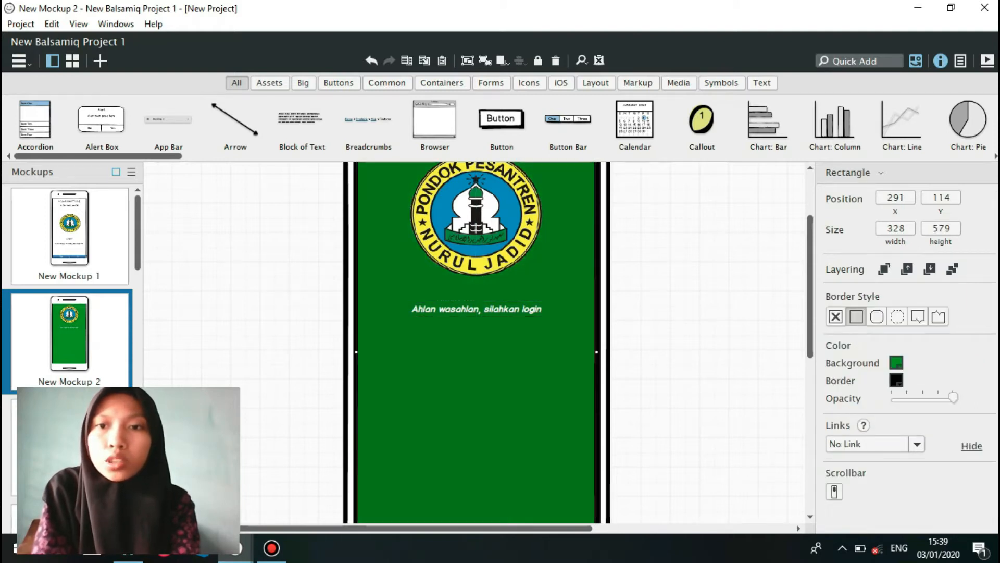
{"action": "left_click", "coordinate": [896, 380]}
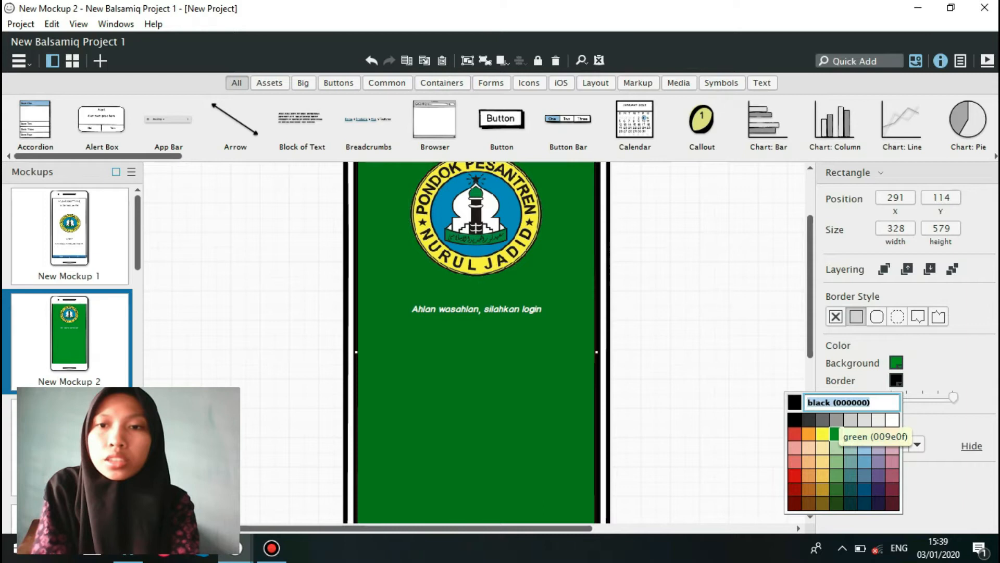
{"action": "left_click", "coordinate": [834, 433]}
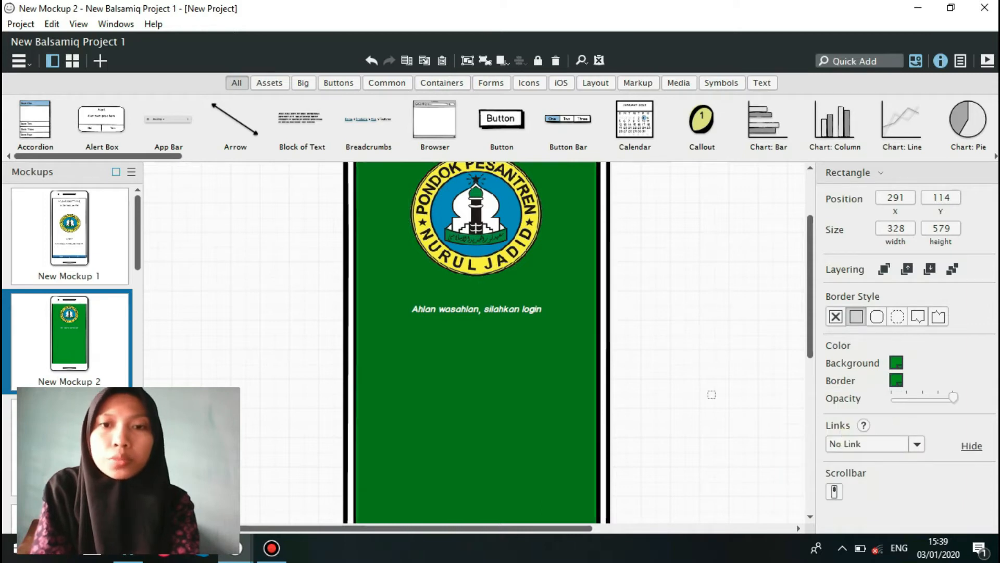
{"action": "left_click", "coordinate": [712, 394]}
{"action": "scroll", "coordinate": [476, 342], "scroll_direction": "down", "scroll_amount": 3}
{"action": "scroll", "coordinate": [476, 342], "scroll_direction": "up", "scroll_amount": 3}
Add a User Circle icon, set it to size S and blue, and place it below the welcome label at about X 312, Y 388.
{"action": "left_click", "coordinate": [860, 61]}
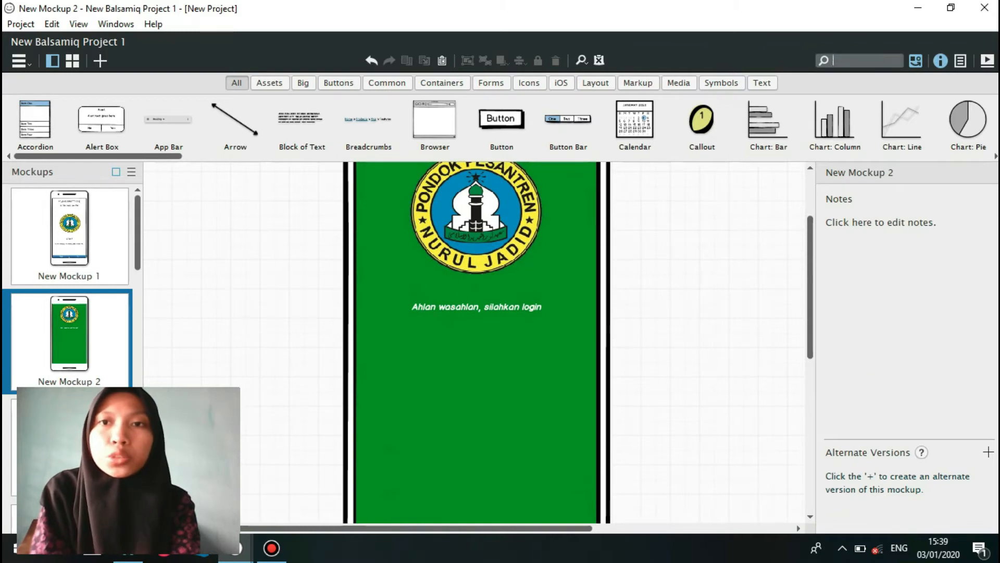
{"action": "type", "text": "user"}
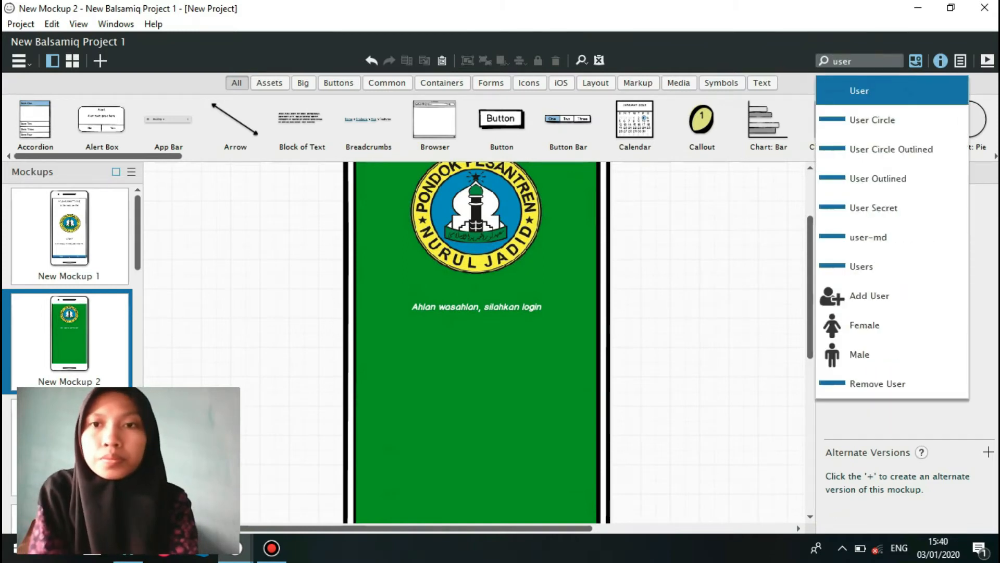
{"action": "left_click", "coordinate": [859, 120]}
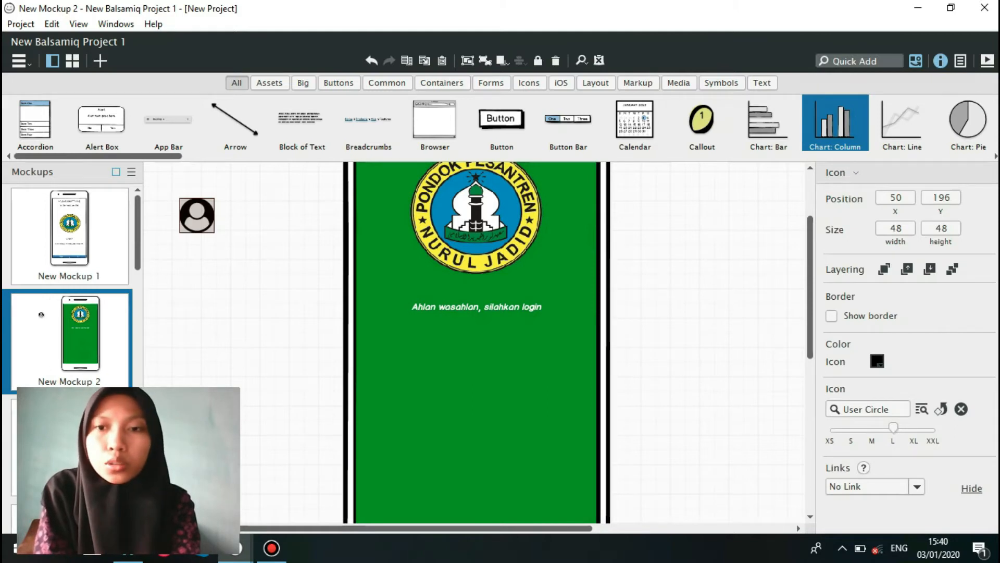
{"action": "left_click_drag", "start_coordinate": [892, 427], "coordinate": [850, 427]}
{"action": "left_click", "coordinate": [878, 361]}
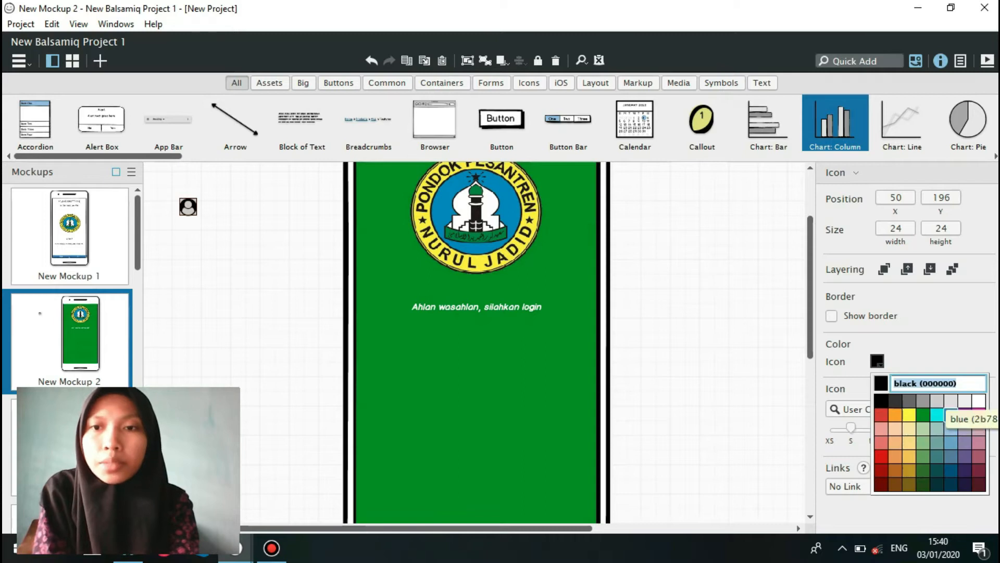
{"action": "left_click", "coordinate": [951, 414]}
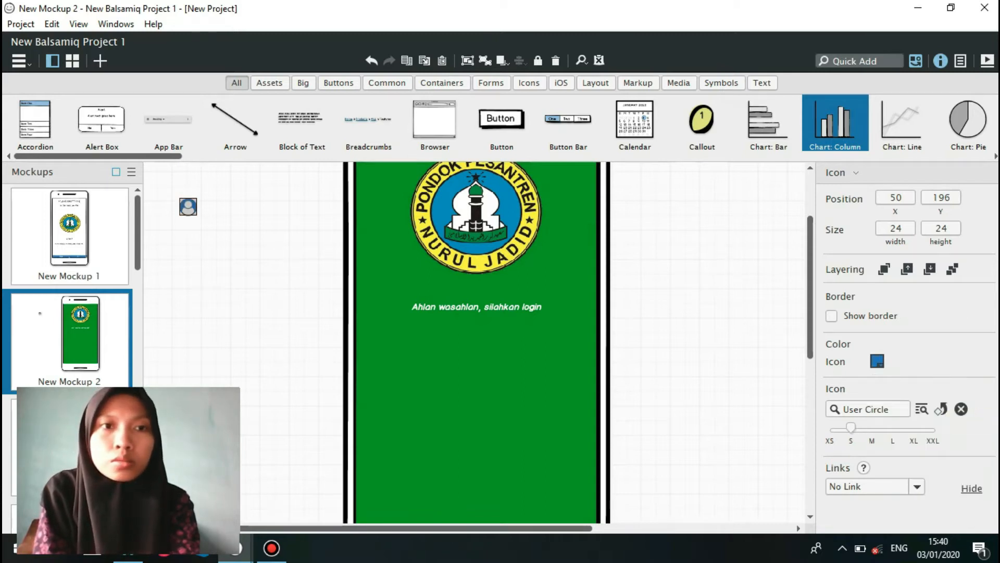
{"action": "left_click_drag", "start_coordinate": [188, 206], "coordinate": [380, 346]}
Add a "User ID" label in white text beside the user icon, at about X 352, Y 390.
{"action": "type", "text": "labe"}
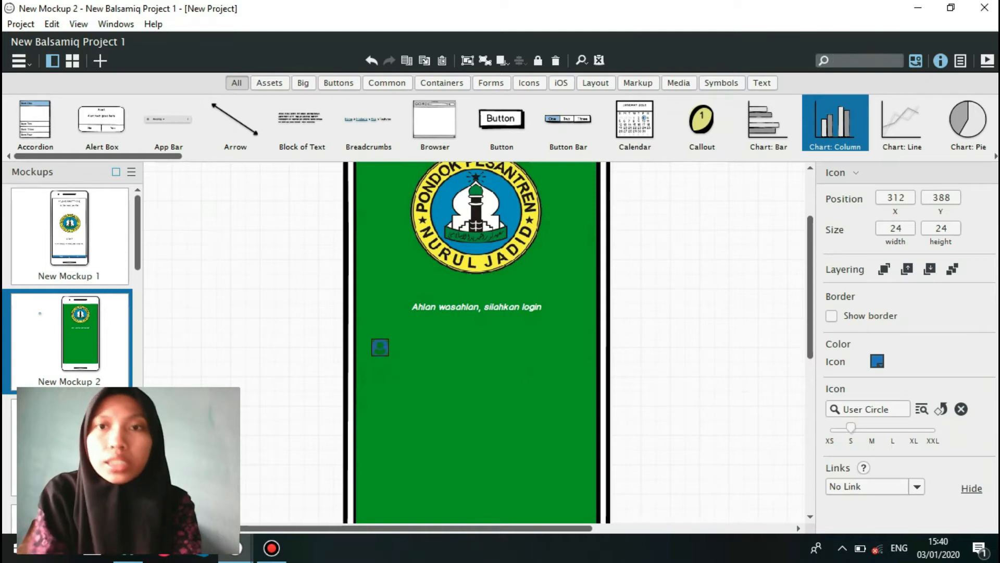
{"action": "type", "text": "l"}
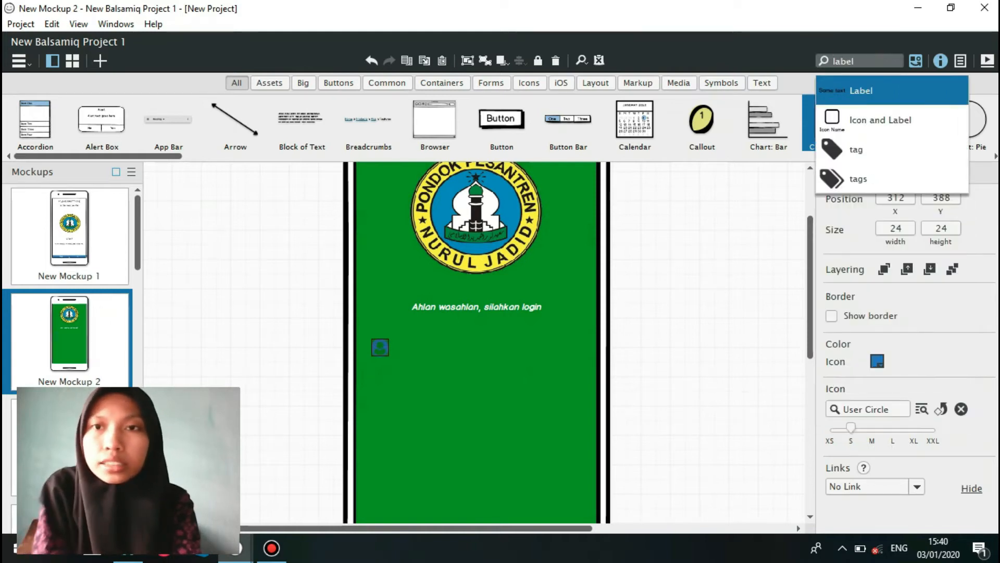
{"action": "key", "text": "Return"}
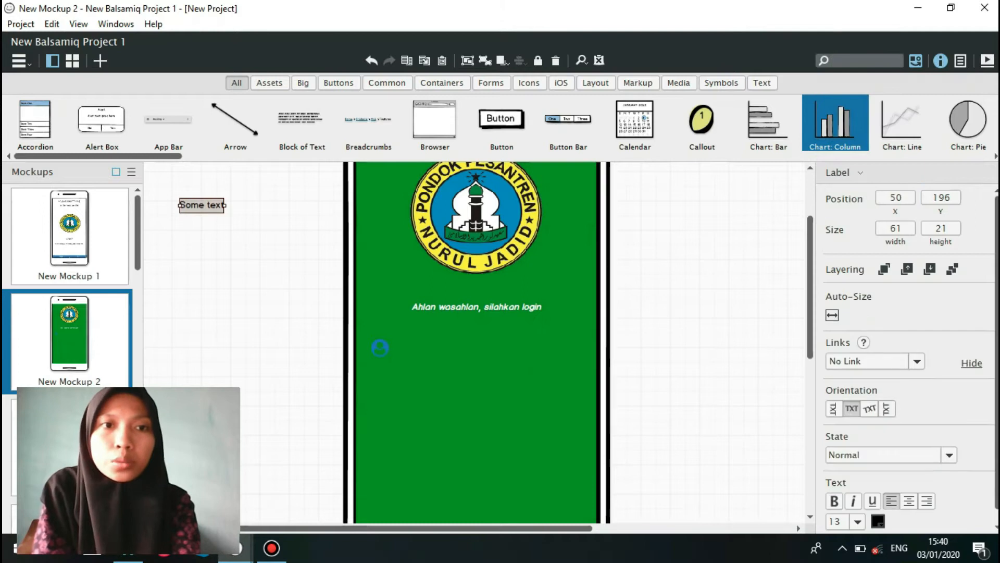
{"action": "key", "text": "Return"}
{"action": "type", "text": "User ID"}
{"action": "key", "text": "Return"}
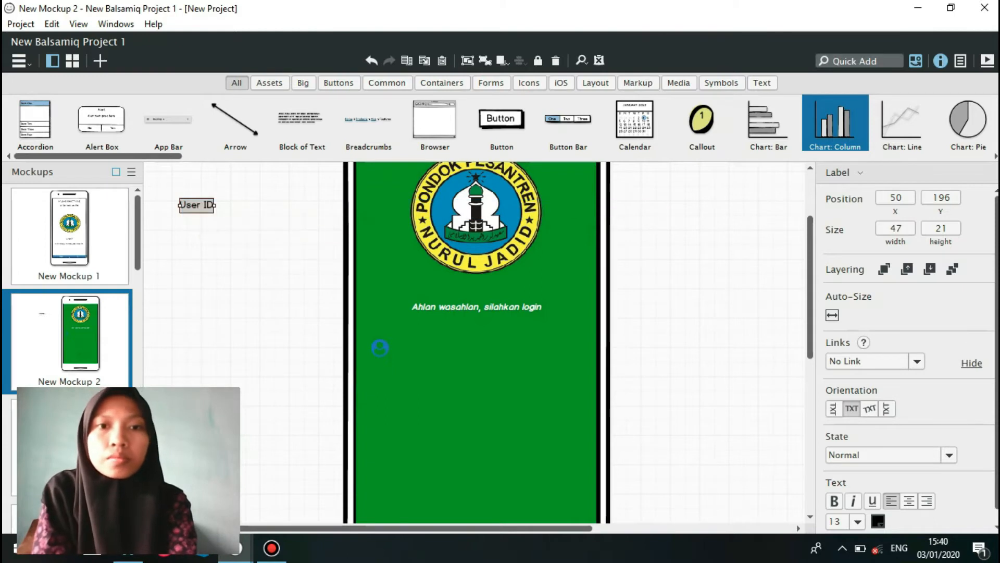
{"action": "left_click_drag", "start_coordinate": [197, 204], "coordinate": [418, 347]}
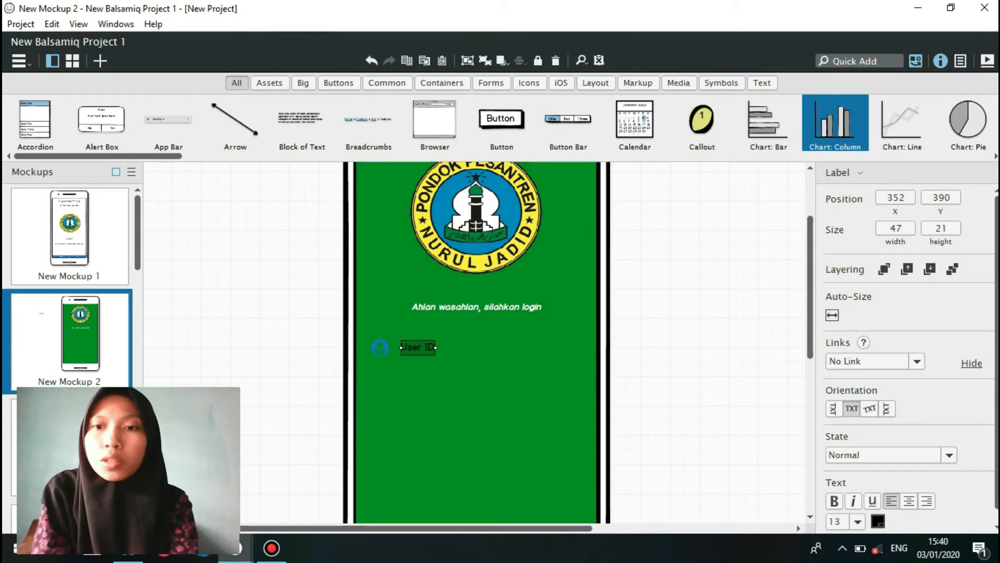
{"action": "left_click", "coordinate": [878, 521]}
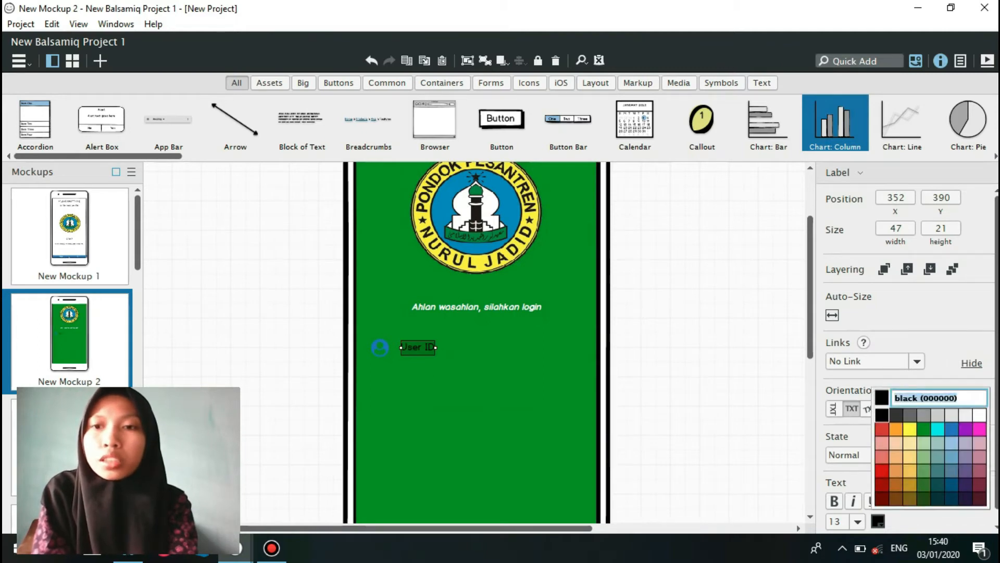
{"action": "left_click", "coordinate": [980, 415]}
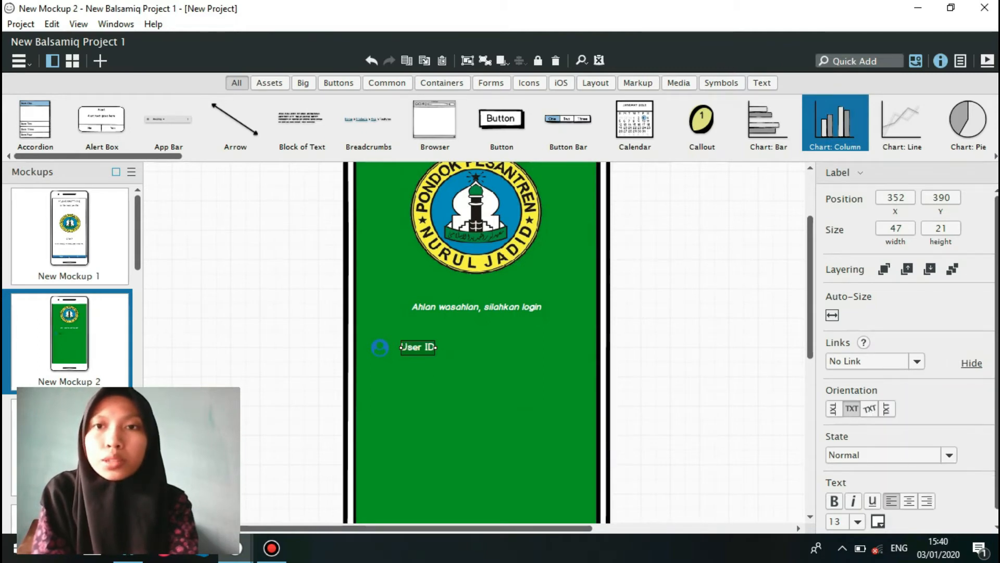
Add an empty text input below the User ID label at about X 349, Y 437, about 254 by 27, with a white border.
{"action": "key", "text": "ctrl+f"}
{"action": "type", "text": "te"}
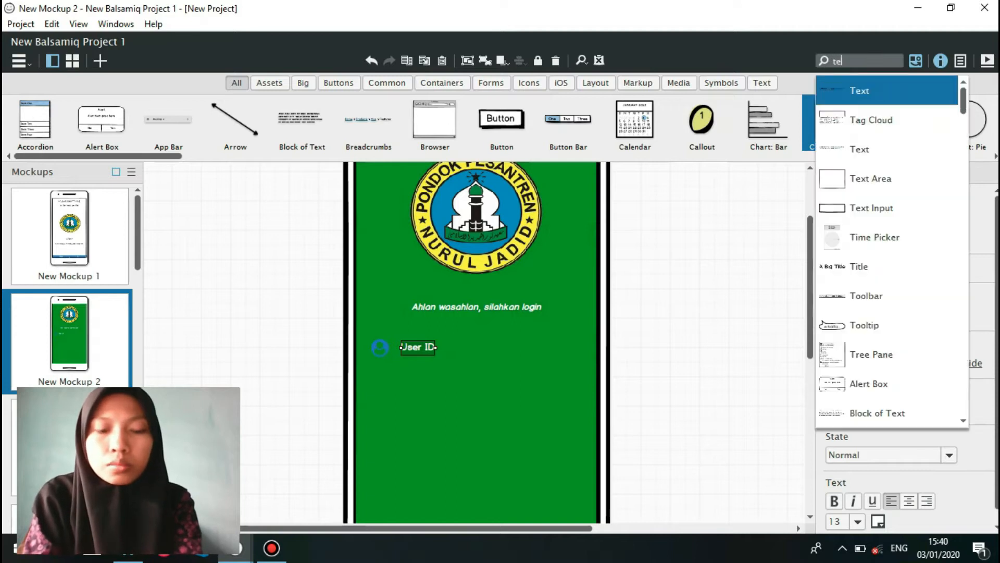
{"action": "type", "text": "x"}
{"action": "key", "text": "Down"}
{"action": "key", "text": "Down"}
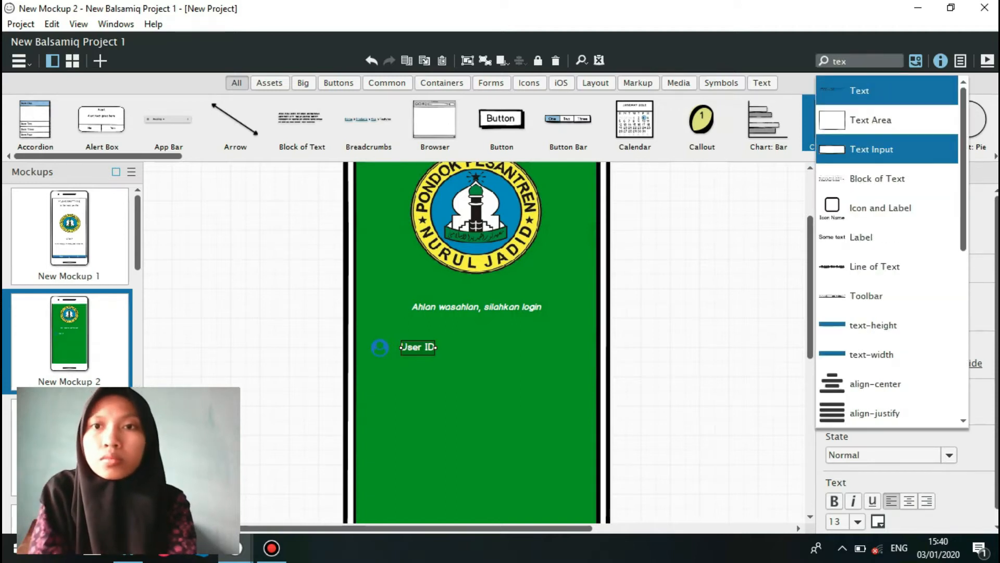
{"action": "key", "text": "Return"}
{"action": "left_click_drag", "start_coordinate": [208, 207], "coordinate": [585, 384]}
{"action": "left_click", "coordinate": [896, 426]}
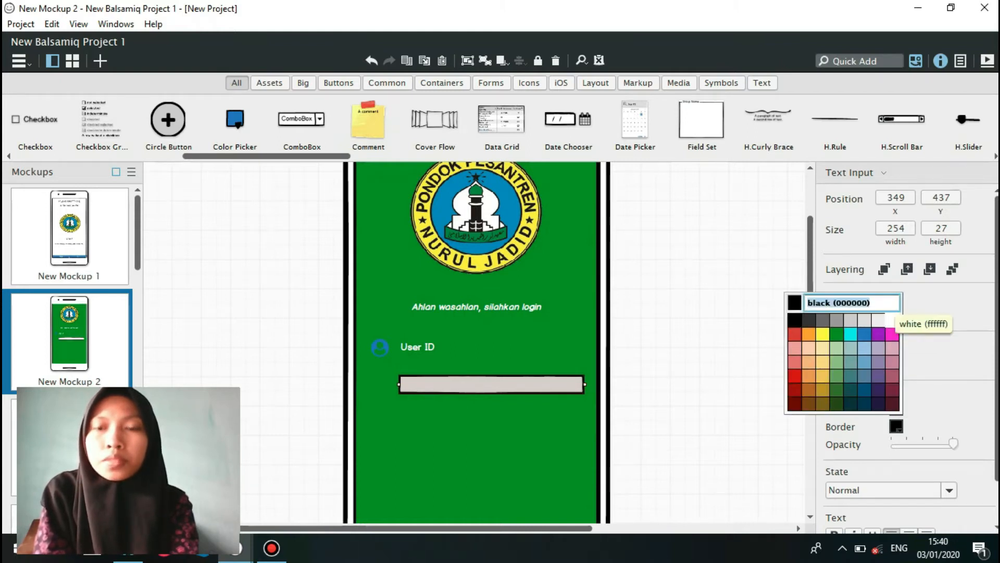
{"action": "left_click", "coordinate": [892, 320]}
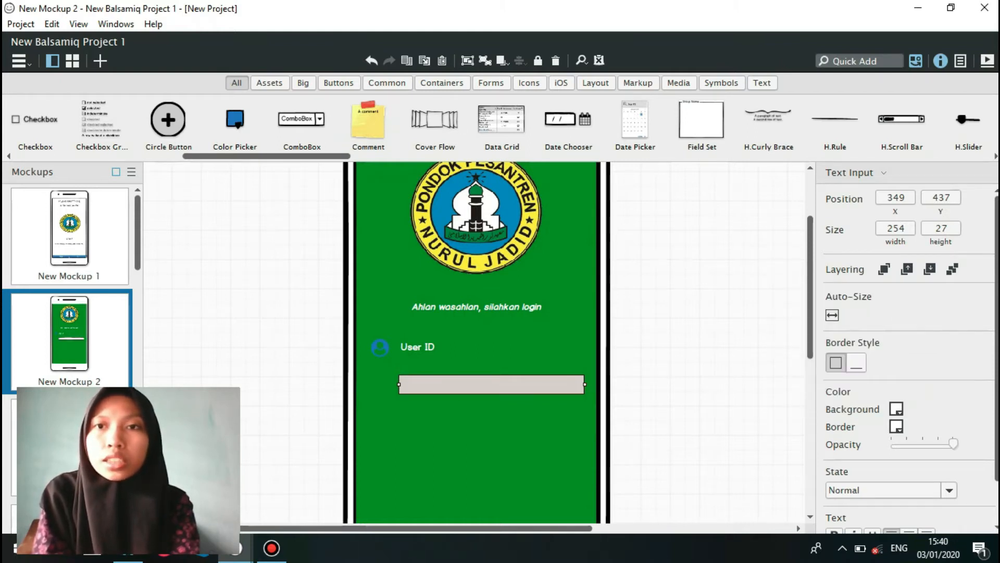
Add an Unlock Alt icon, set it to size S and blue, and place it below the user icon at about X 312, Y 501.
{"action": "type", "text": "lock"}
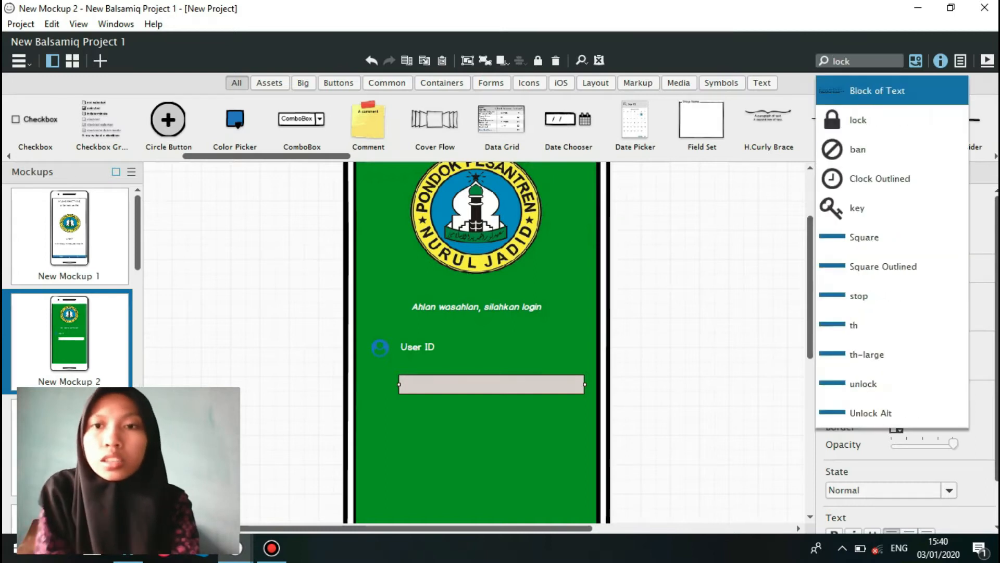
{"action": "key", "text": "Down"}
{"action": "key", "text": "Down"}
{"action": "key", "text": "Down"}
{"action": "key", "text": "Down"}
{"action": "key", "text": "Down"}
{"action": "key", "text": "Down"}
{"action": "key", "text": "Down"}
{"action": "key", "text": "Down"}
{"action": "key", "text": "Down"}
{"action": "key", "text": "Down"}
{"action": "key", "text": "Down"}
{"action": "key", "text": "Return"}
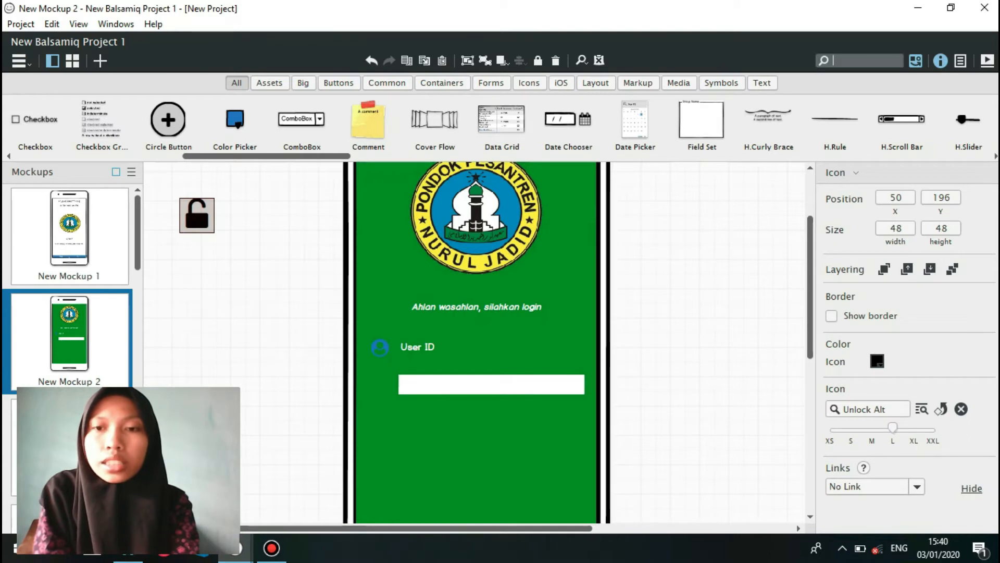
{"action": "left_click", "coordinate": [851, 429]}
{"action": "left_click", "coordinate": [877, 361]}
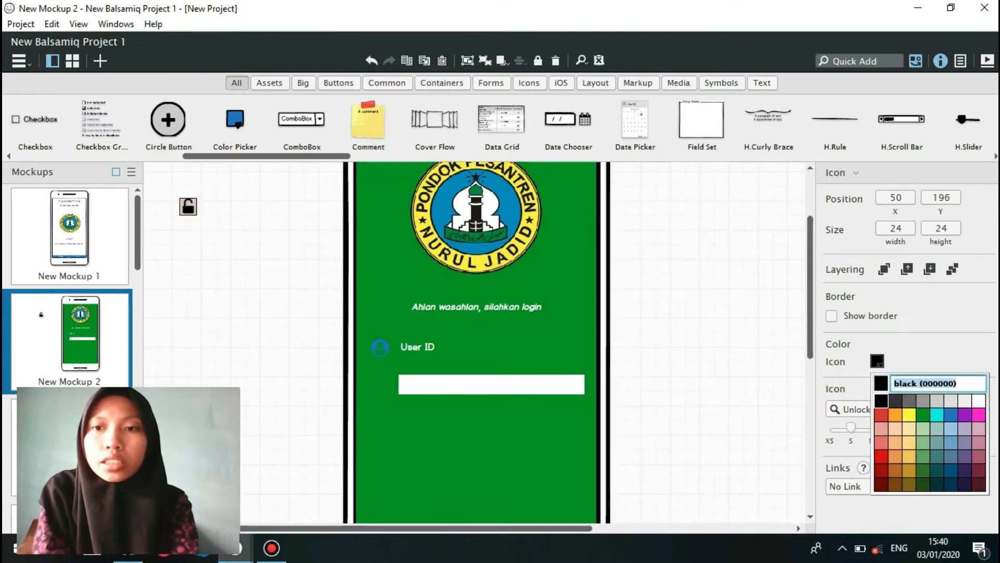
{"action": "left_click", "coordinate": [951, 415]}
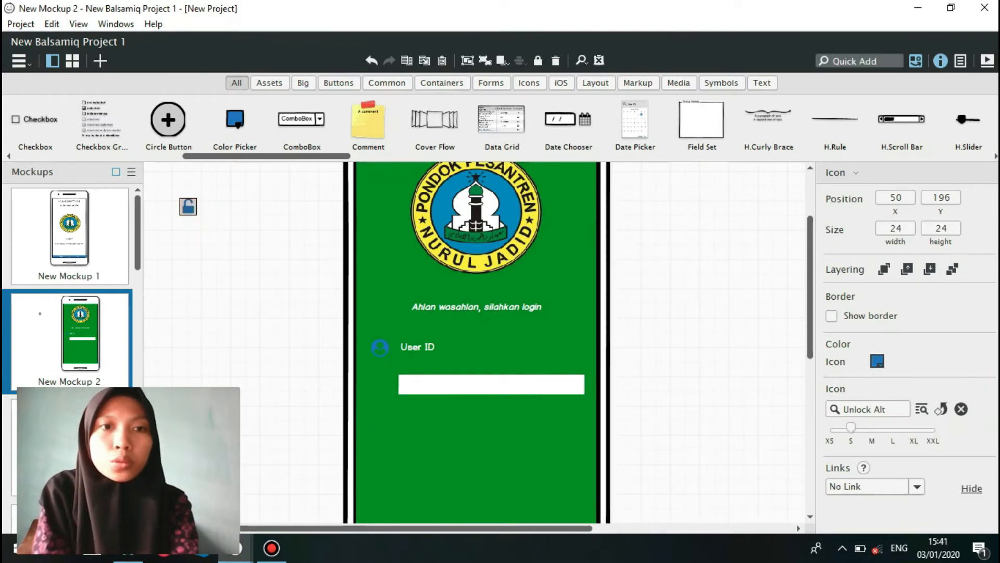
{"action": "left_click_drag", "start_coordinate": [188, 207], "coordinate": [382, 386]}
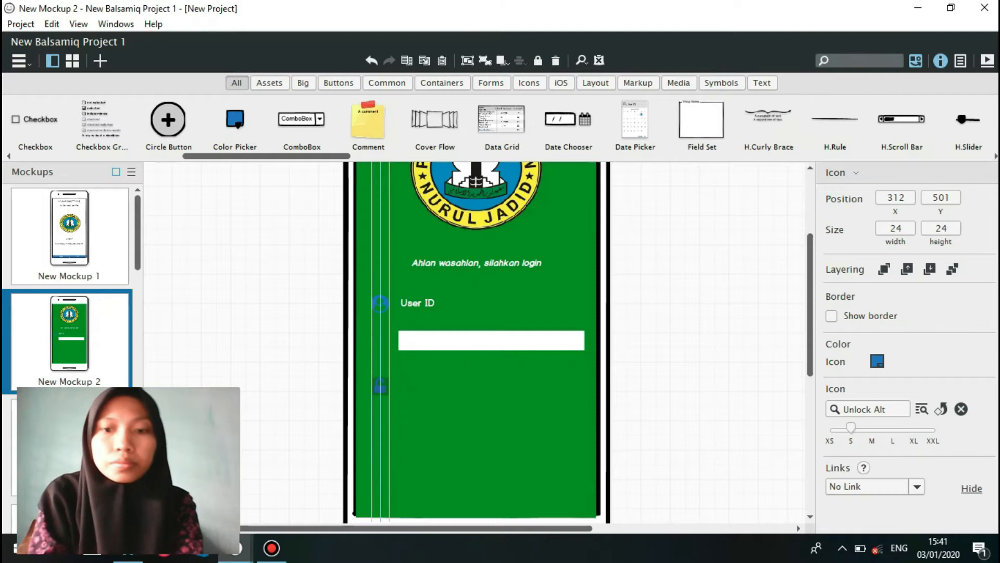
Add a "Password" label in white text beside the lock icon, at about X 352, Y 503.
{"action": "type", "text": "label"}
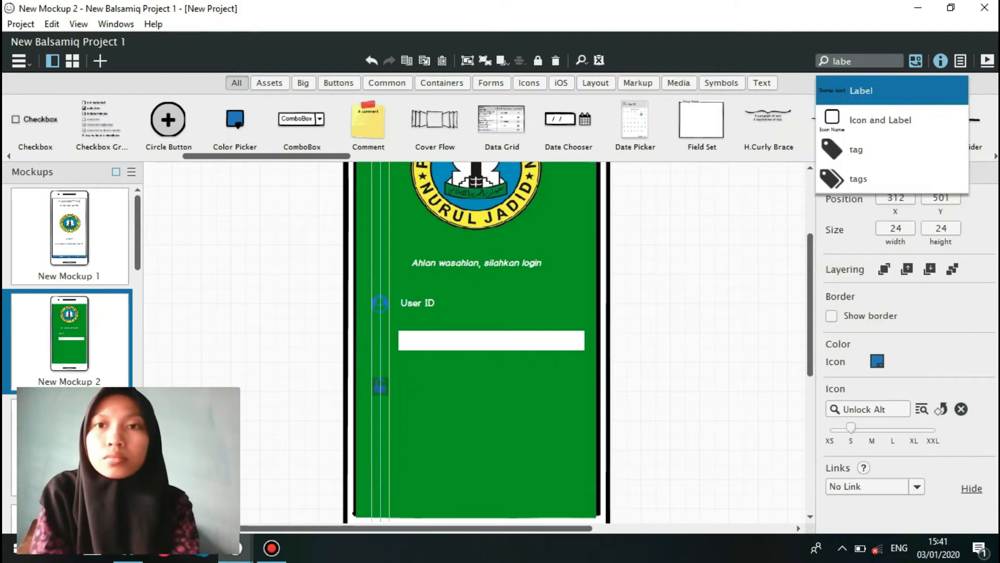
{"action": "key", "text": "Return"}
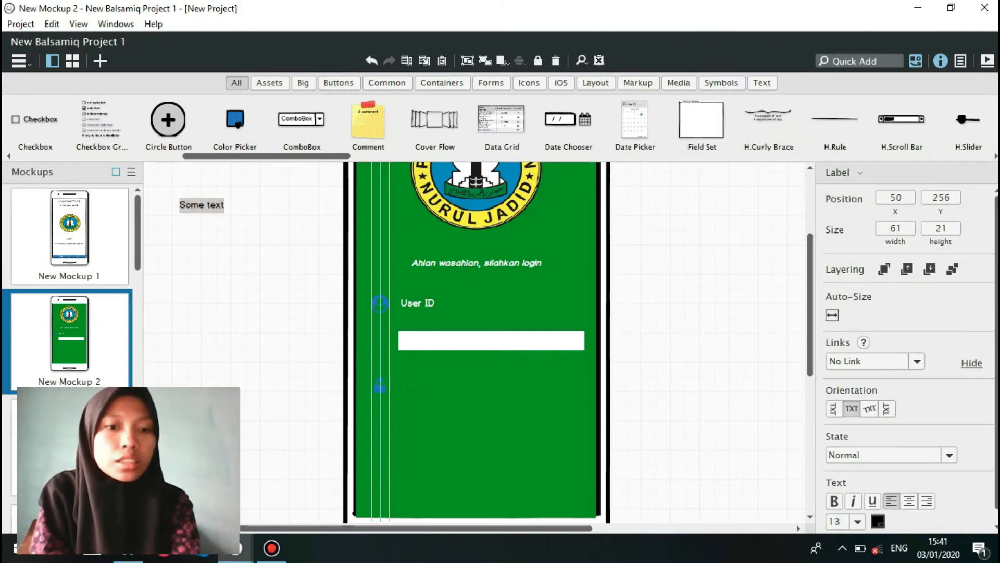
{"action": "double_click", "coordinate": [205, 206]}
{"action": "type", "text": "Password"}
{"action": "key", "text": "Return"}
{"action": "left_click_drag", "start_coordinate": [206, 207], "coordinate": [420, 381]}
{"action": "left_click", "coordinate": [878, 521]}
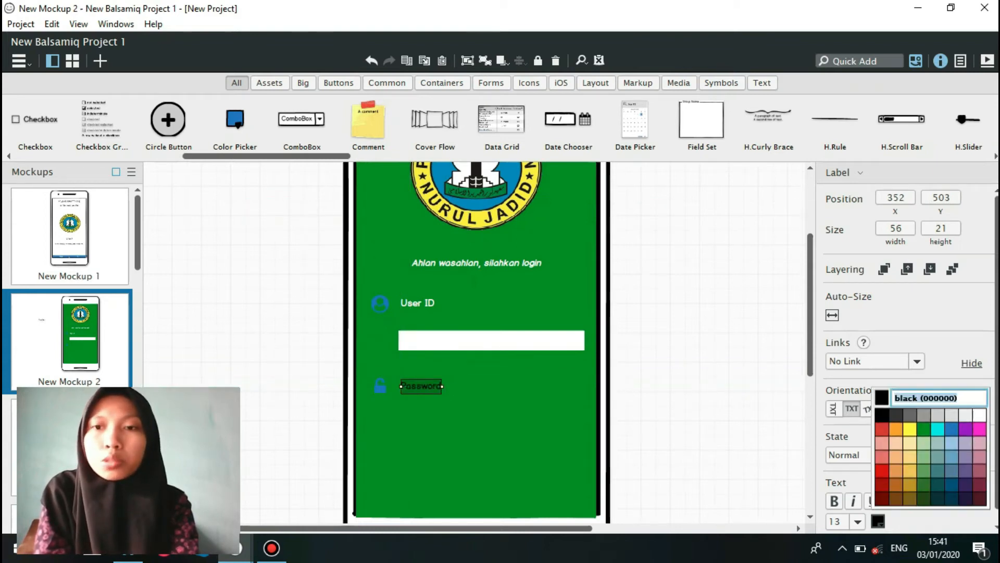
{"action": "left_click", "coordinate": [980, 415]}
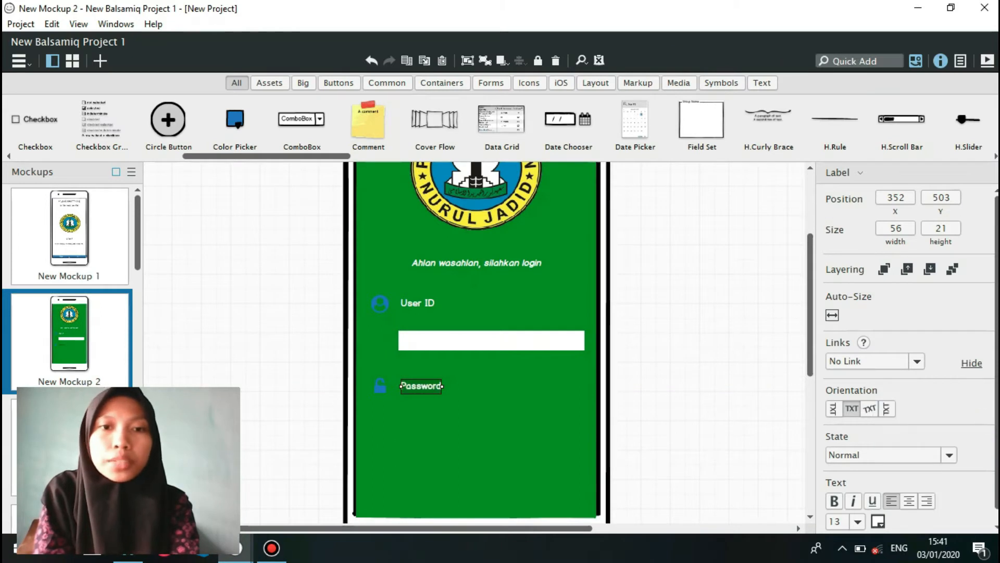
Duplicate the User ID text input and place the copy below the Password label at about X 349, Y 541.
{"action": "left_click", "coordinate": [491, 340]}
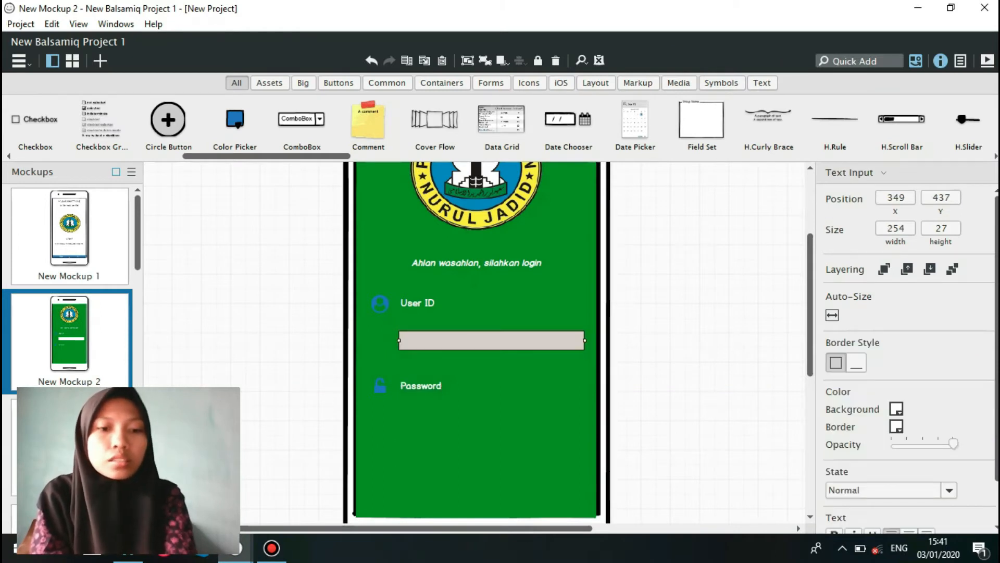
{"action": "key", "text": "ctrl+v"}
{"action": "left_click_drag", "start_coordinate": [552, 348], "coordinate": [545, 418]}
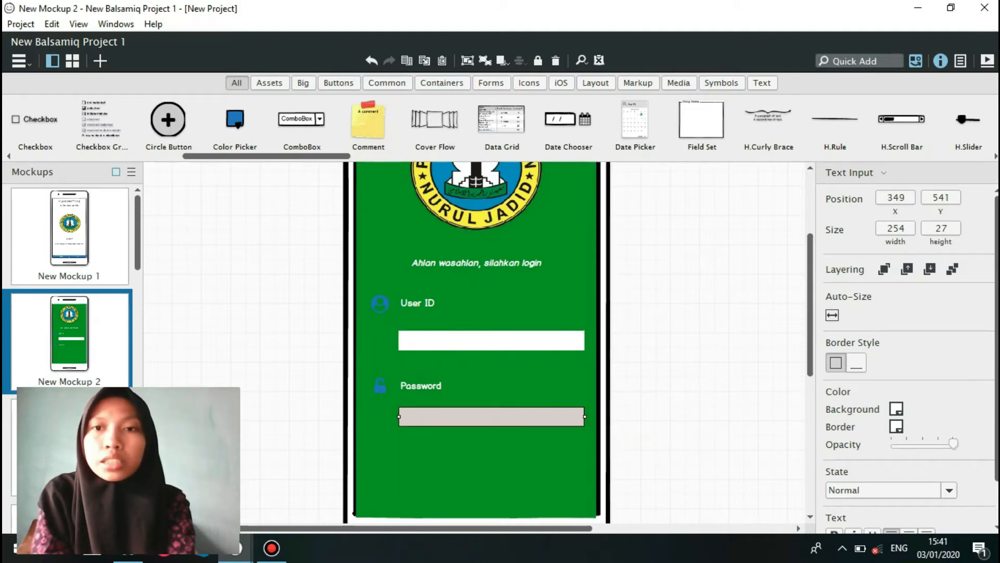
Add a button labelled "Login" below the password input, at about X 427, Y 597.
{"action": "scroll", "coordinate": [477, 343], "scroll_direction": "down", "scroll_amount": 3}
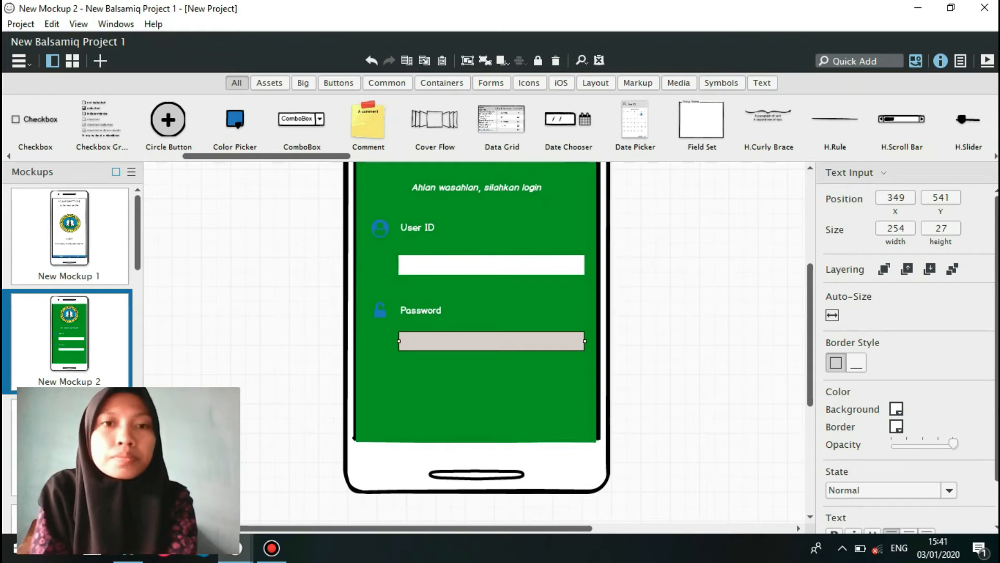
{"action": "left_click", "coordinate": [339, 83]}
{"action": "left_click_drag", "start_coordinate": [35, 119], "coordinate": [479, 383]}
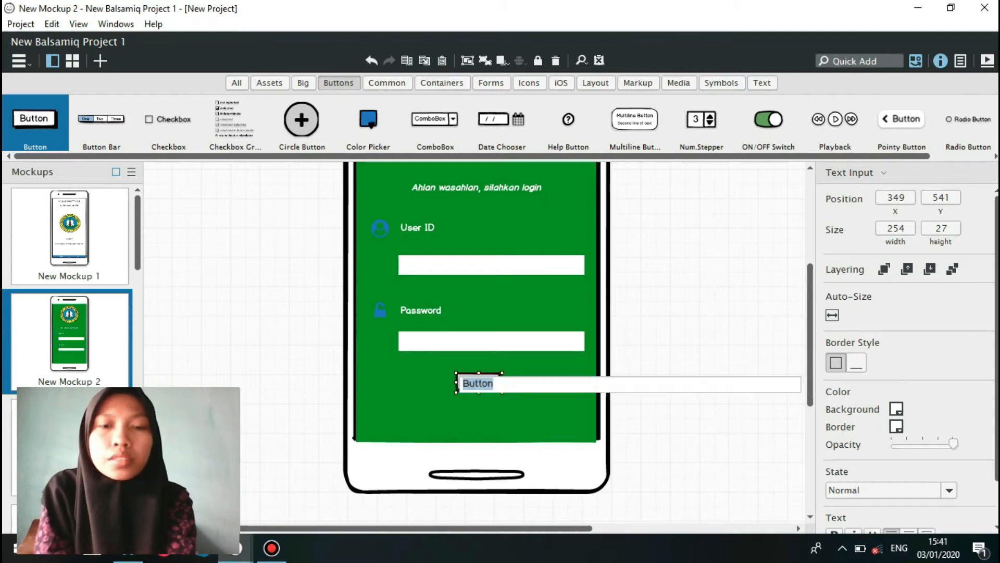
{"action": "key", "text": "End"}
{"action": "key", "text": "BackSpace"}
{"action": "key", "text": "BackSpace"}
{"action": "key", "text": "BackSpace"}
{"action": "key", "text": "BackSpace"}
{"action": "key", "text": "BackSpace"}
{"action": "key", "text": "BackSpace"}
{"action": "type", "text": "Login"}
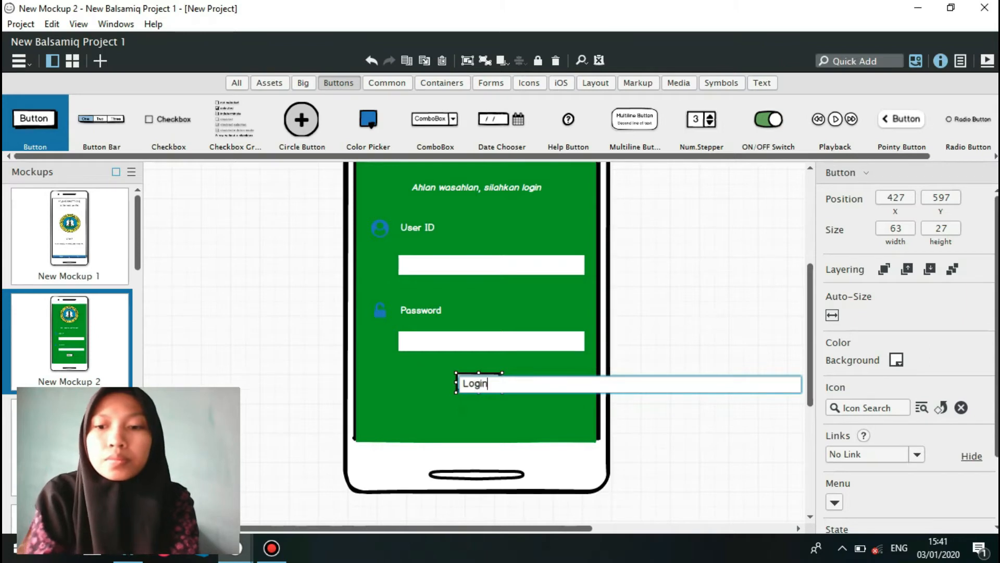
{"action": "key", "text": "Return"}
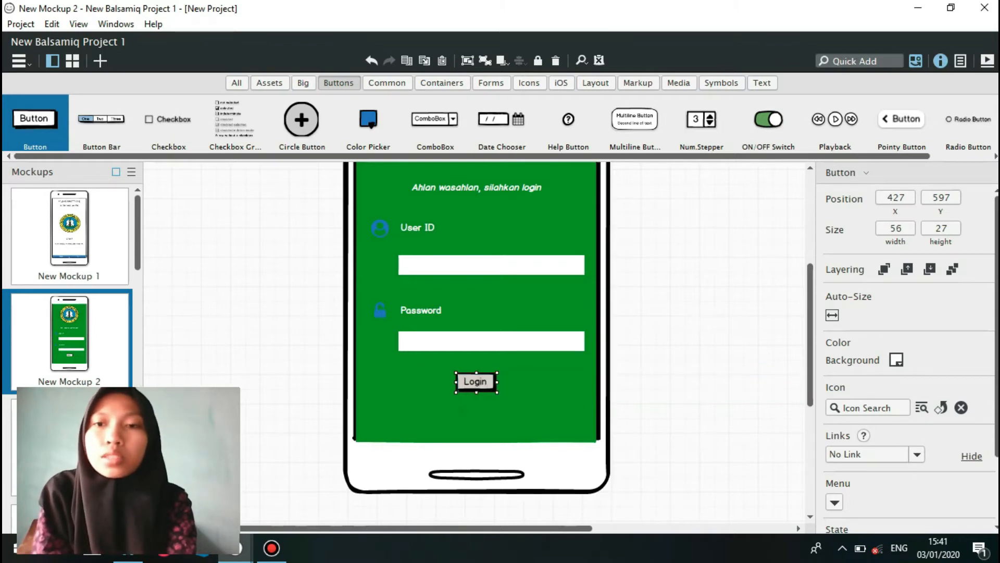
Set the Login button's background to blue (2b78e4) and widen it on both sides to about 151, starting at X 381.
{"action": "left_click", "coordinate": [896, 359]}
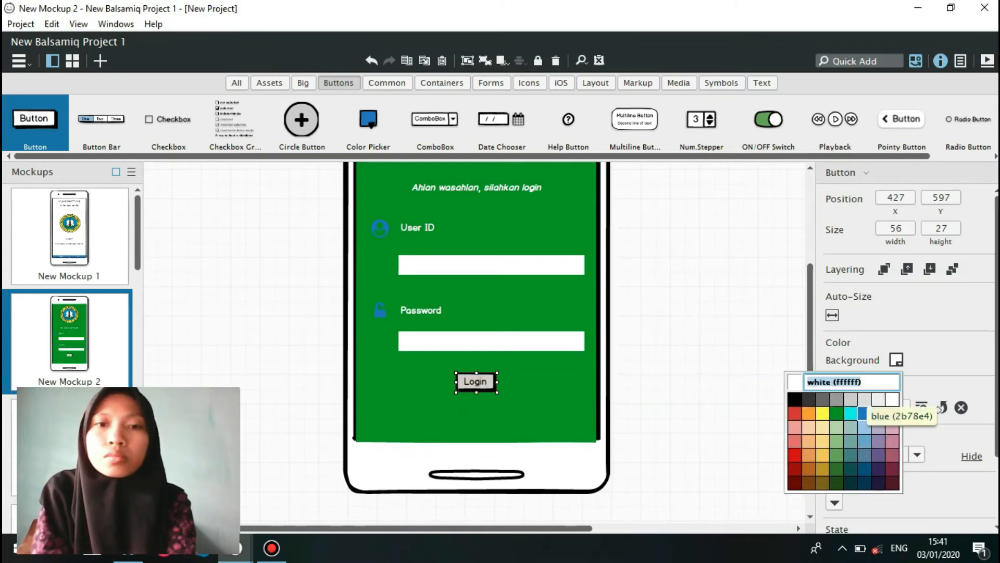
{"action": "left_click", "coordinate": [862, 413]}
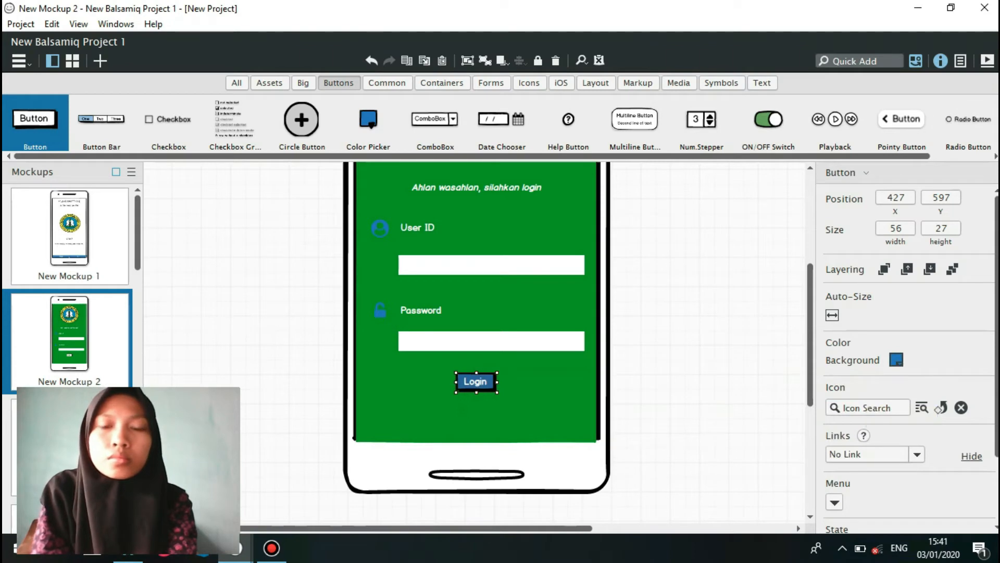
{"action": "left_click_drag", "start_coordinate": [455, 382], "coordinate": [422, 382]}
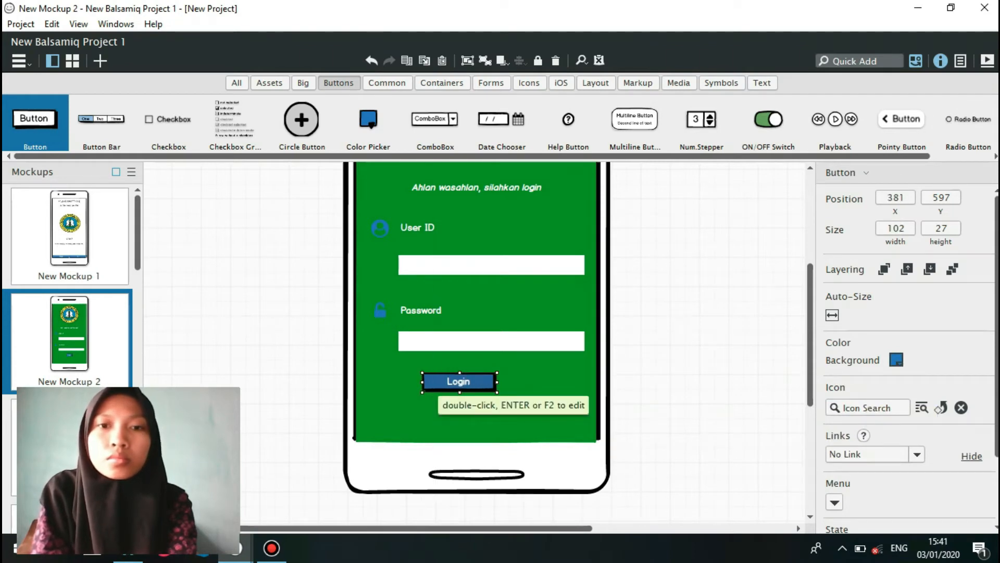
{"action": "left_click_drag", "start_coordinate": [497, 382], "coordinate": [532, 382]}
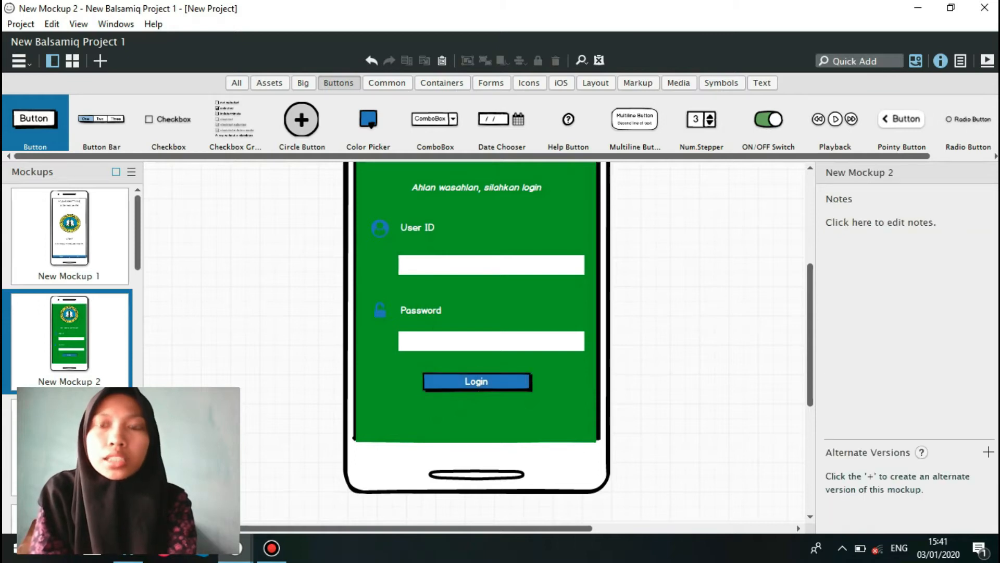
Add a Square icon at size S and place it near the bottom of the green screen at about X 318, Y 653.
{"action": "left_click", "coordinate": [861, 61]}
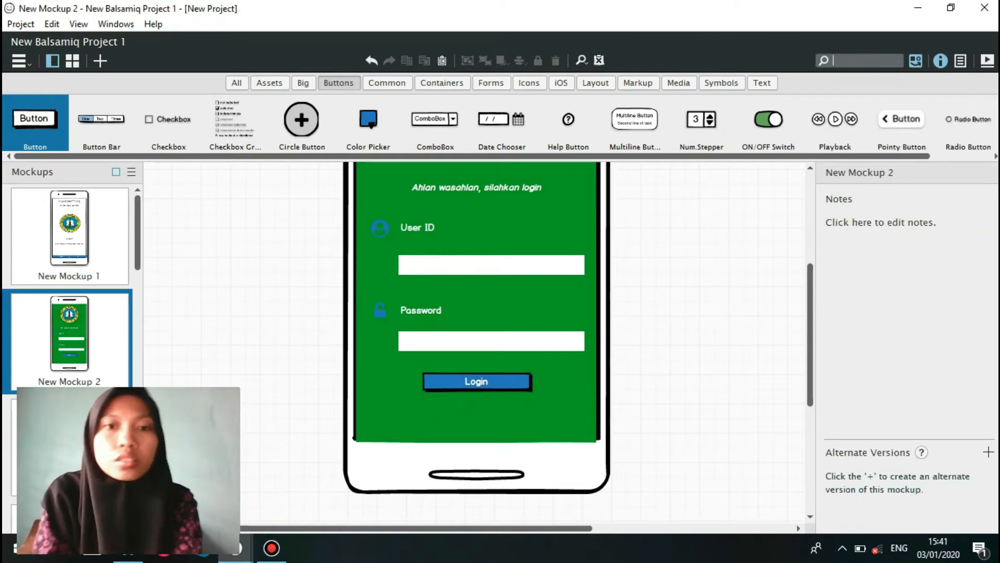
{"action": "type", "text": "squar"}
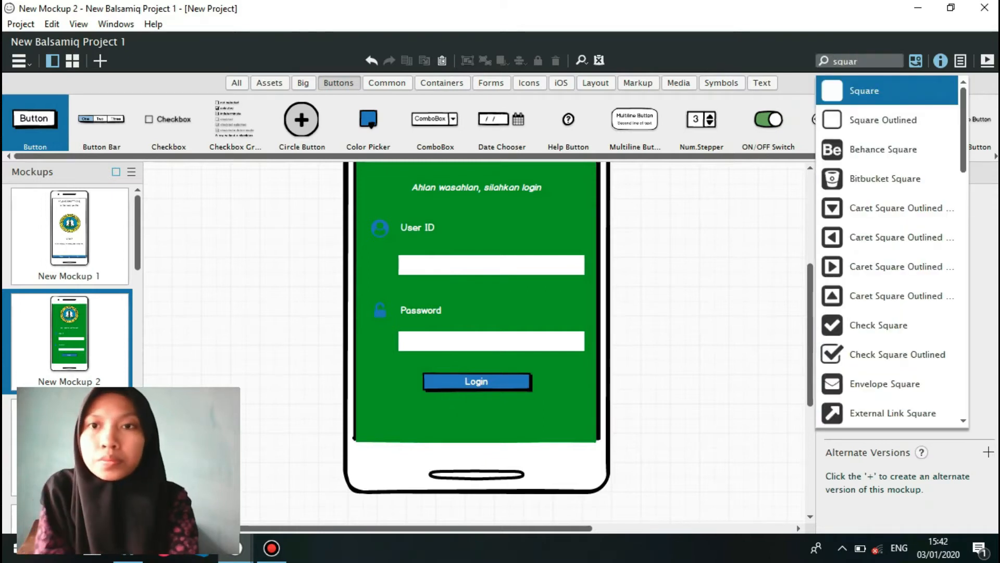
{"action": "key", "text": "Return"}
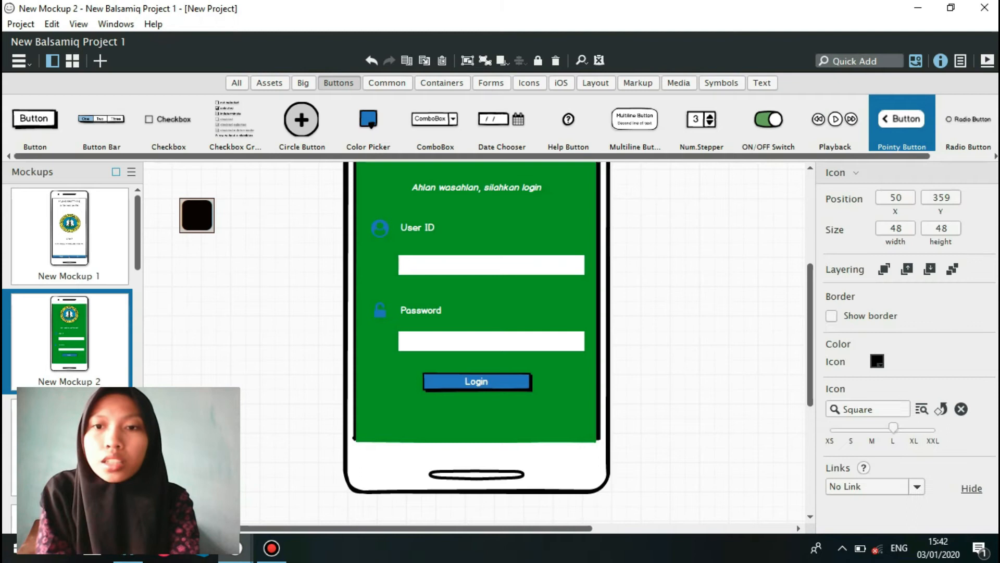
{"action": "left_click", "coordinate": [851, 429]}
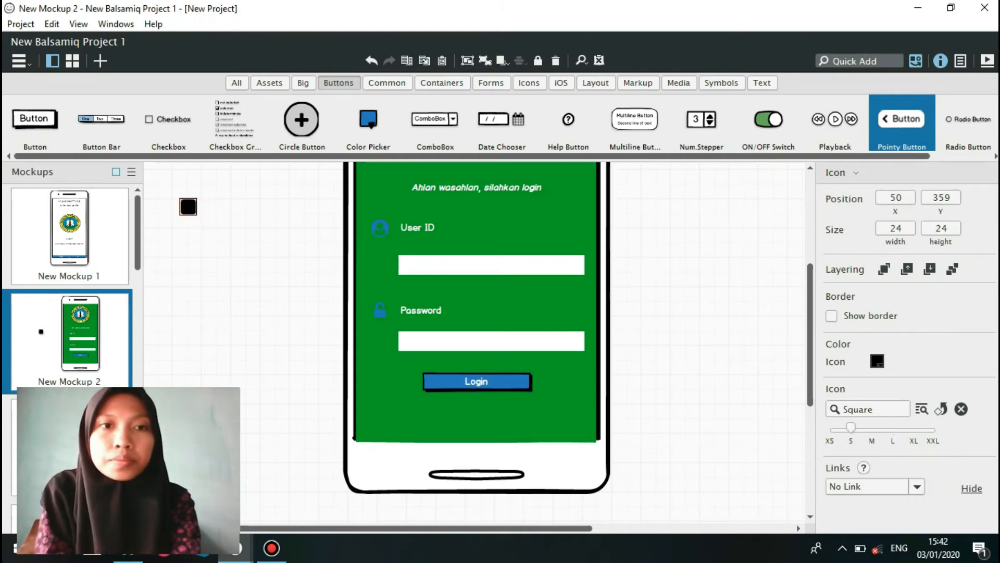
{"action": "left_click_drag", "start_coordinate": [188, 206], "coordinate": [384, 422]}
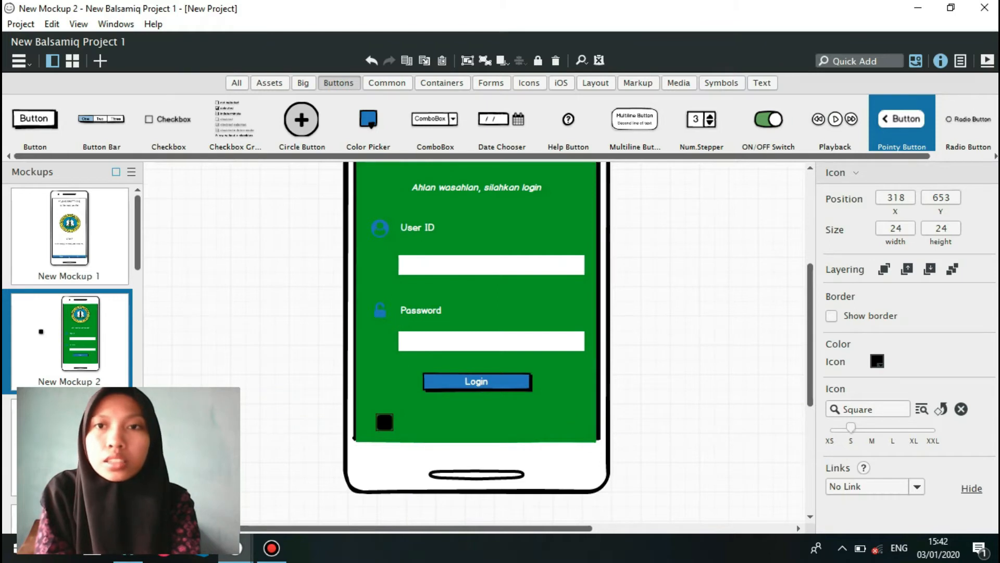
Add a Circle icon at size S and place it level with the square, at about X 443, Y 653.
{"action": "type", "text": "cir"}
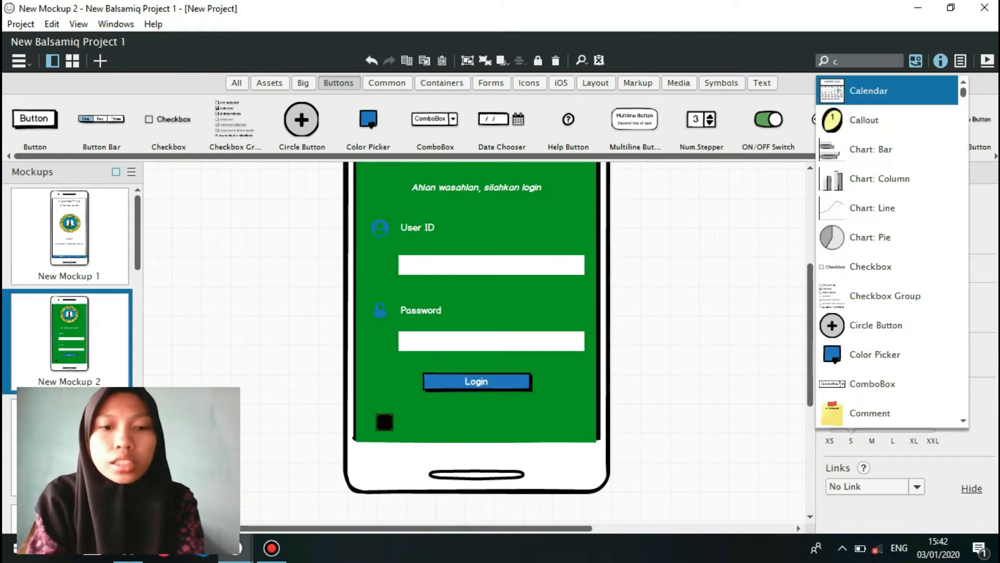
{"action": "key", "text": "Down"}
{"action": "key", "text": "Down"}
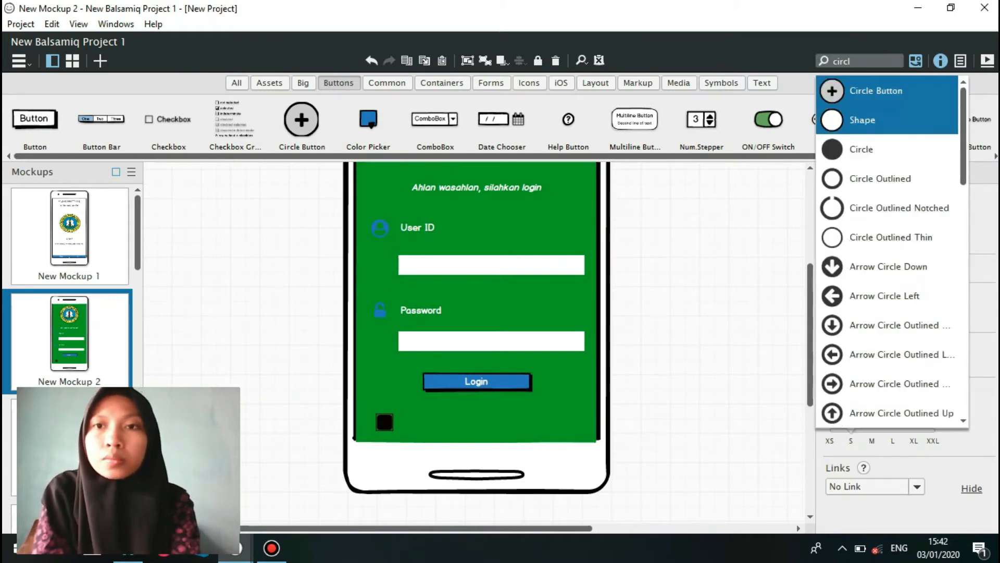
{"action": "key", "text": "Return"}
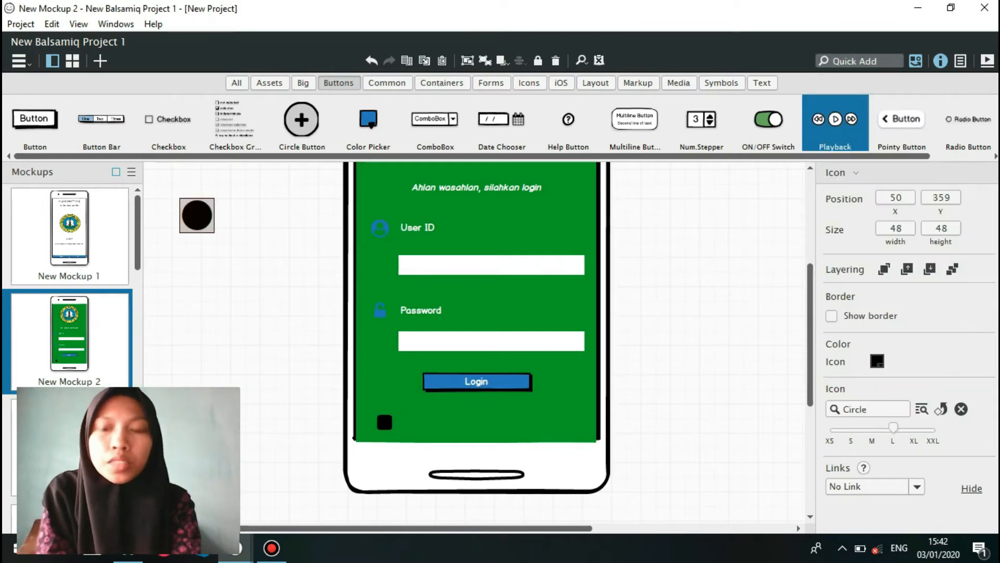
{"action": "left_click_drag", "start_coordinate": [894, 428], "coordinate": [851, 428]}
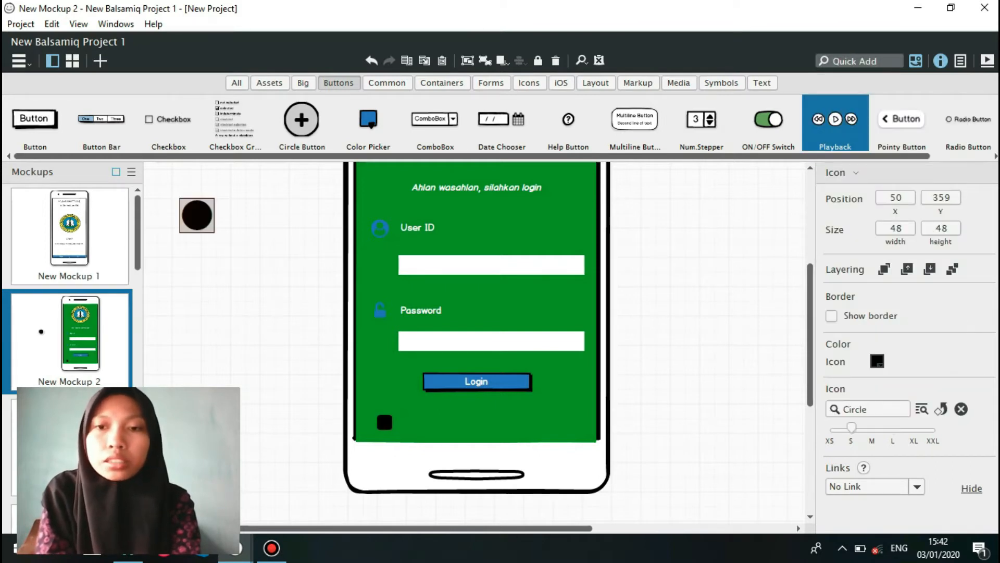
{"action": "left_click_drag", "start_coordinate": [188, 207], "coordinate": [476, 422]}
Add a Caret Left icon at size S and place it in line with the circle, at about X 532, Y 653.
{"action": "type", "text": "carle"}
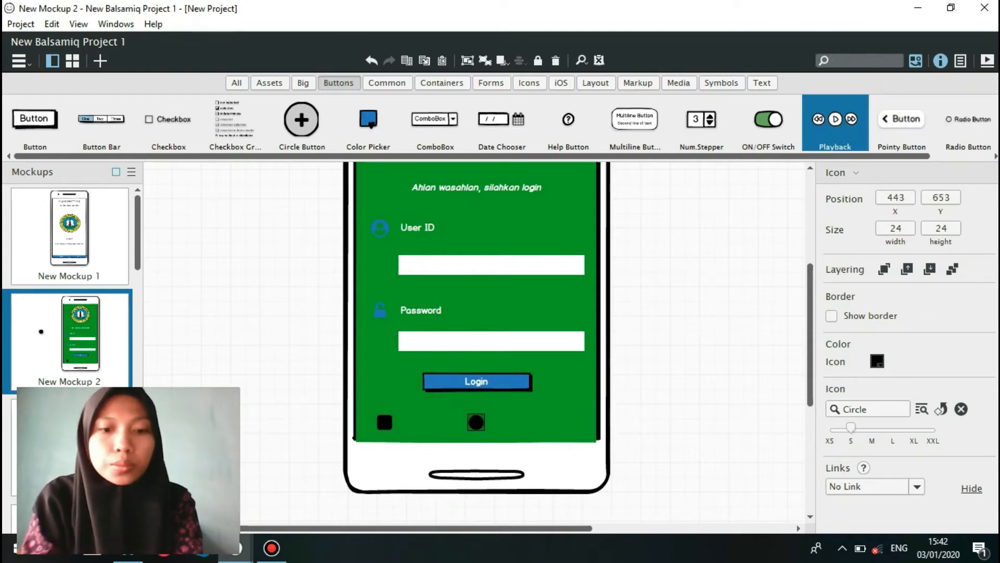
{"action": "key", "text": "BackSpace"}
{"action": "key", "text": "BackSpace"}
{"action": "key", "text": "BackSpace"}
{"action": "key", "text": "BackSpace"}
{"action": "type", "text": "left"}
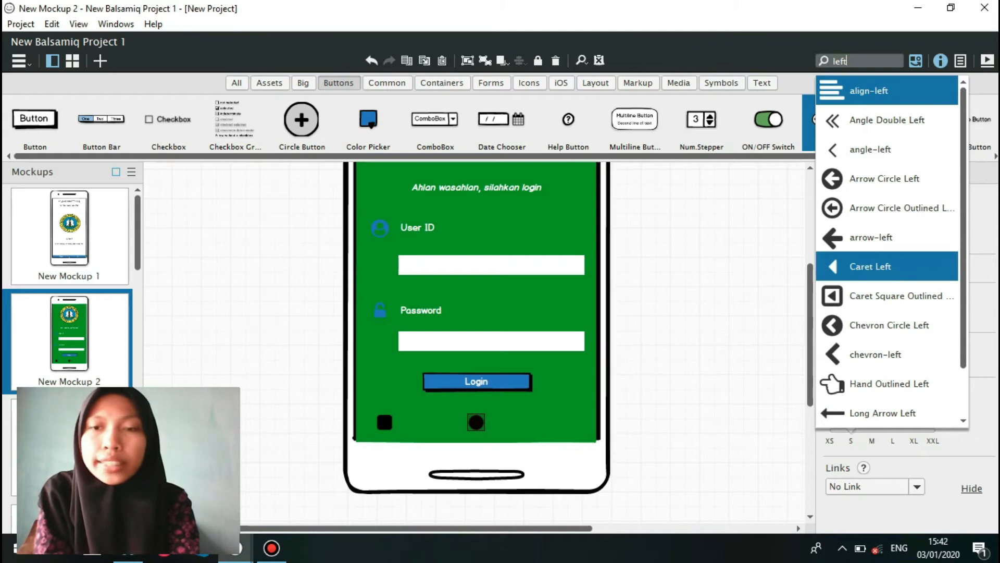
{"action": "left_click", "coordinate": [870, 266]}
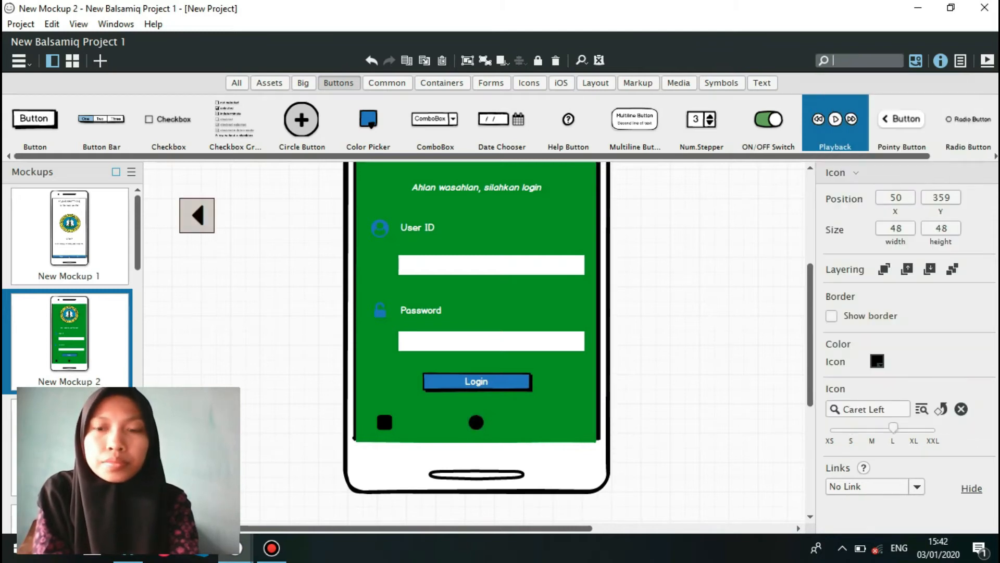
{"action": "left_click_drag", "start_coordinate": [893, 427], "coordinate": [851, 427]}
{"action": "left_click_drag", "start_coordinate": [188, 206], "coordinate": [540, 422]}
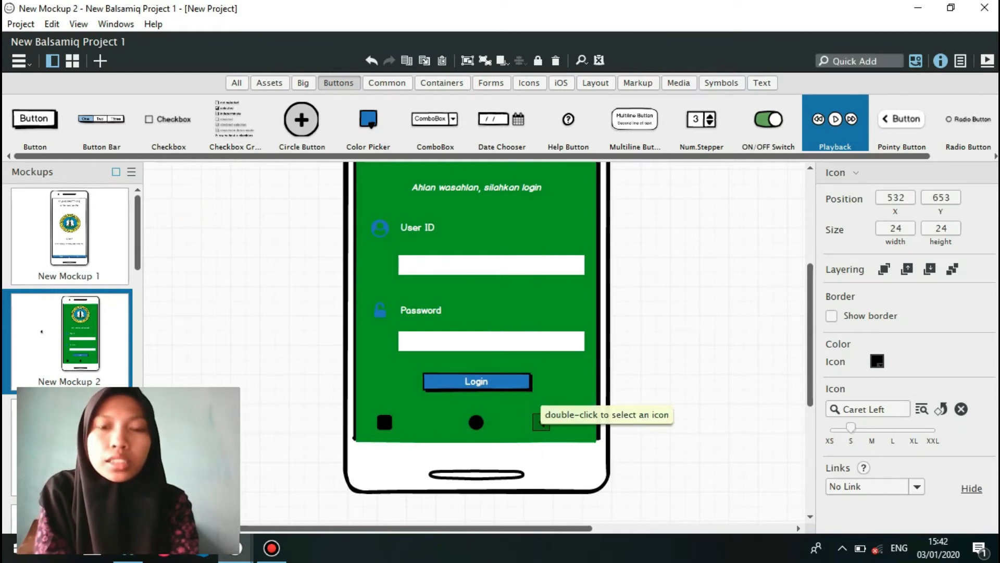
Select the Login button and open its list of link targets.
{"action": "left_click", "coordinate": [477, 380]}
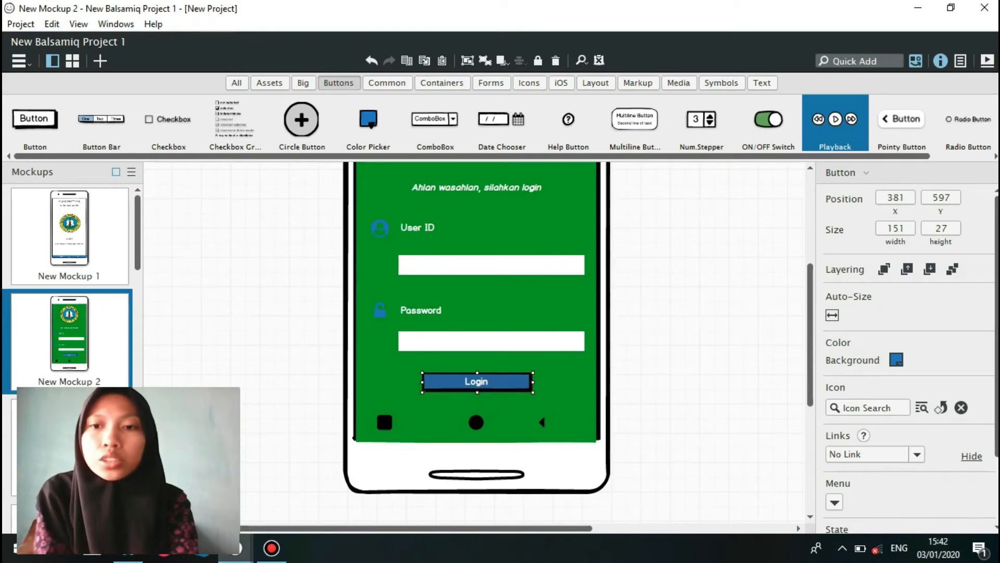
{"action": "left_click", "coordinate": [917, 454]}
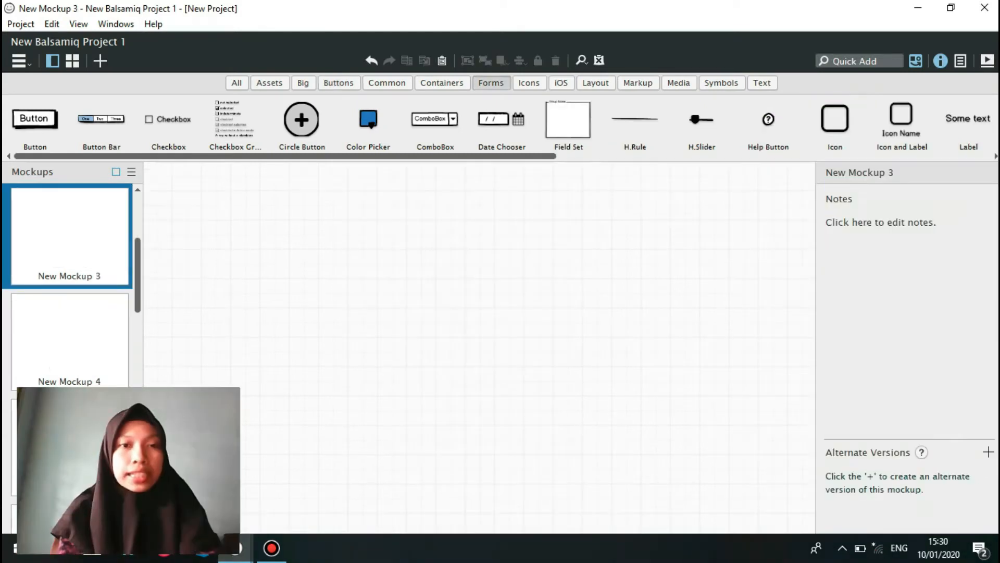
Paste the main menu group from the "projek aplikasi smartphone" project into New Mockup 3, replacing the duplicate background image, and deselect it.
{"action": "mouse_move", "coordinate": [236, 547]}
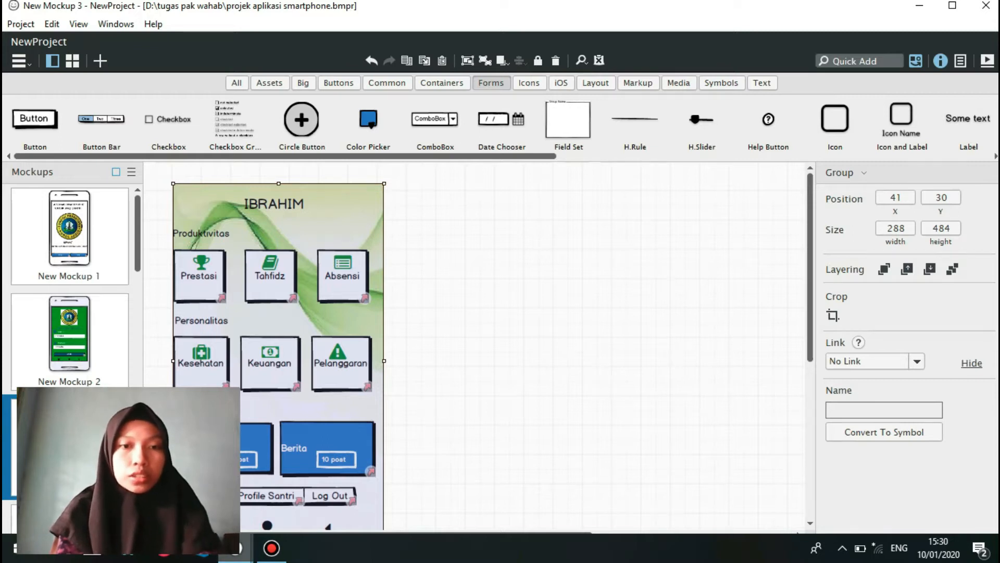
{"action": "left_click", "coordinate": [236, 547]}
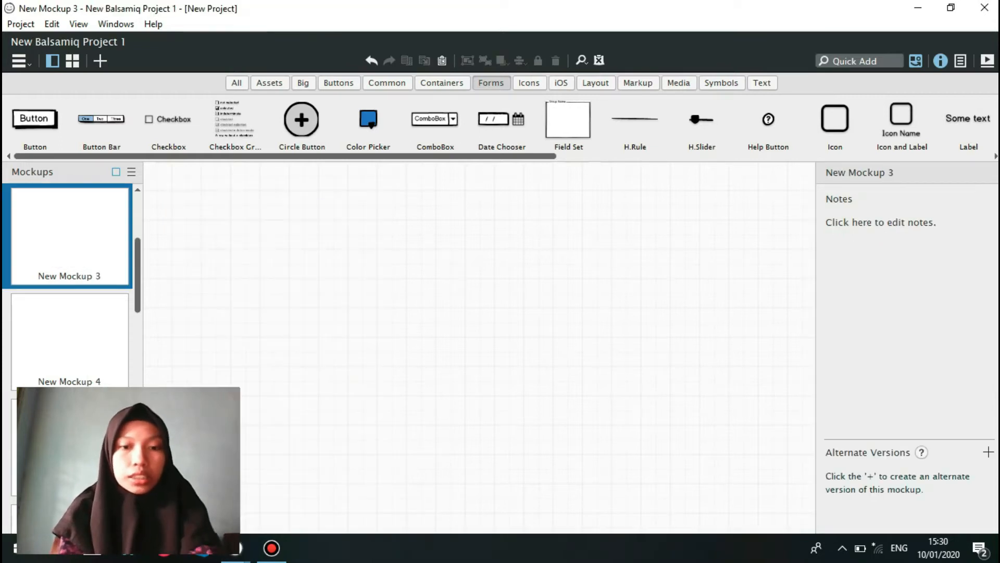
{"action": "key", "text": "ctrl+v"}
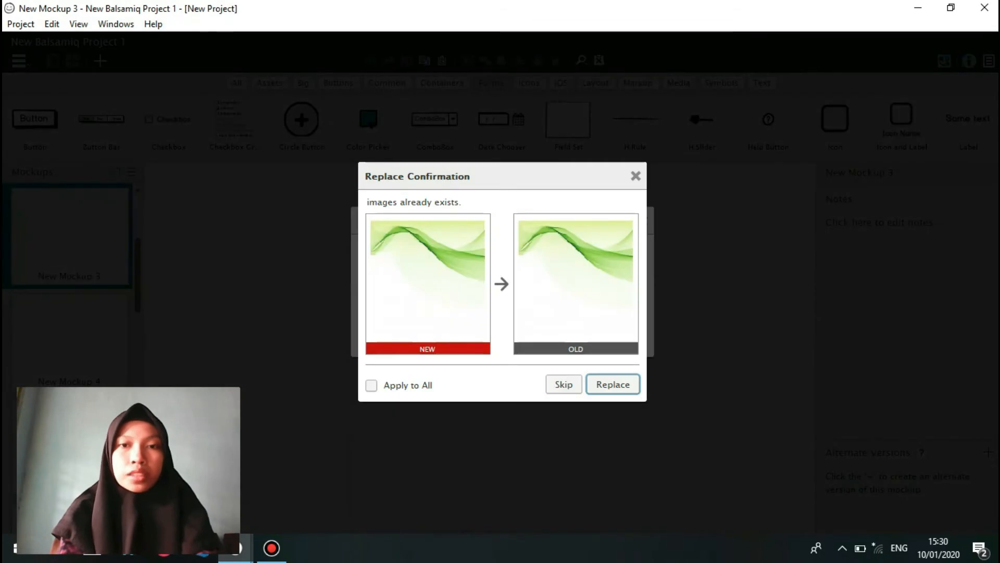
{"action": "key", "text": "Return"}
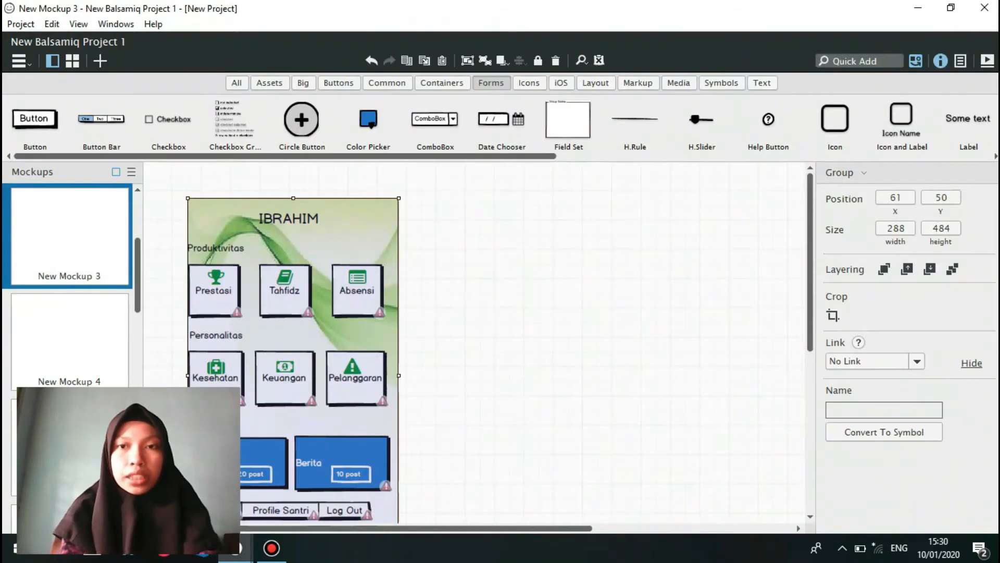
{"action": "scroll", "coordinate": [499, 349], "scroll_direction": "down", "scroll_amount": 2}
{"action": "scroll", "coordinate": [582, 272], "scroll_direction": "up", "scroll_amount": 1}
{"action": "left_click", "coordinate": [582, 272]}
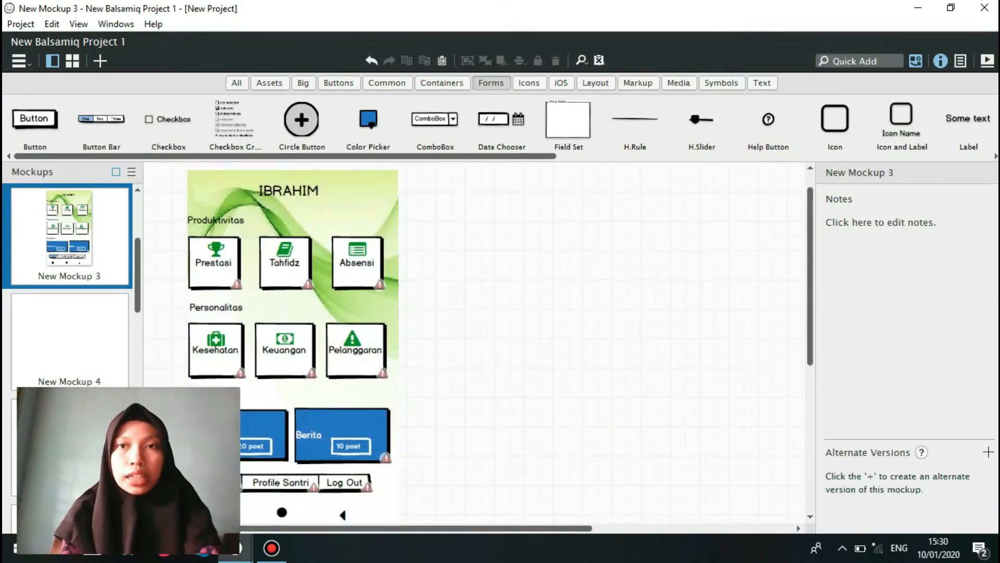
Look up the label control and the trophy icon in the control library, clearing each search.
{"action": "type", "text": "label"}
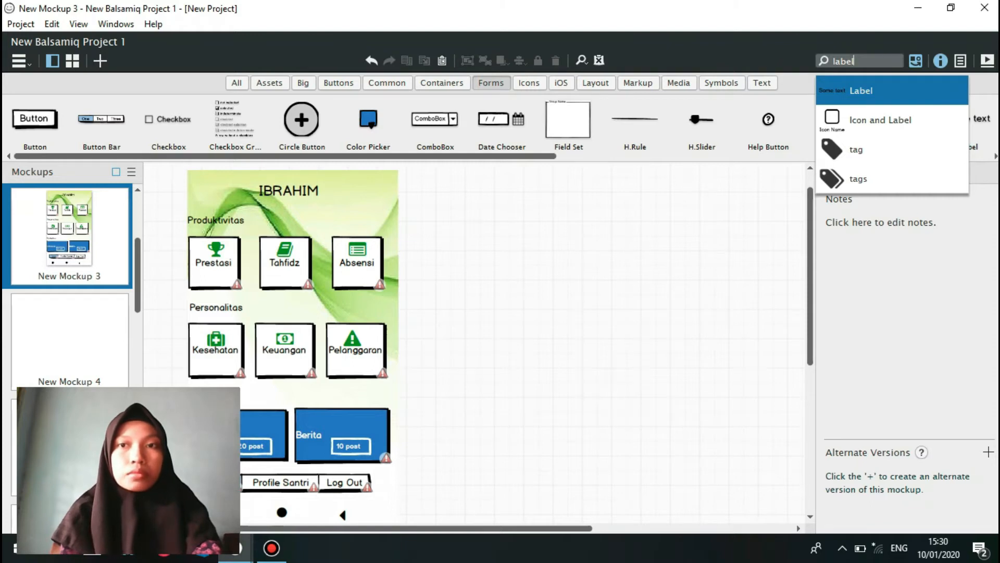
{"action": "key", "text": "BackSpace"}
{"action": "key", "text": "BackSpace"}
{"action": "key", "text": "BackSpace"}
{"action": "key", "text": "BackSpace"}
{"action": "key", "text": "BackSpace"}
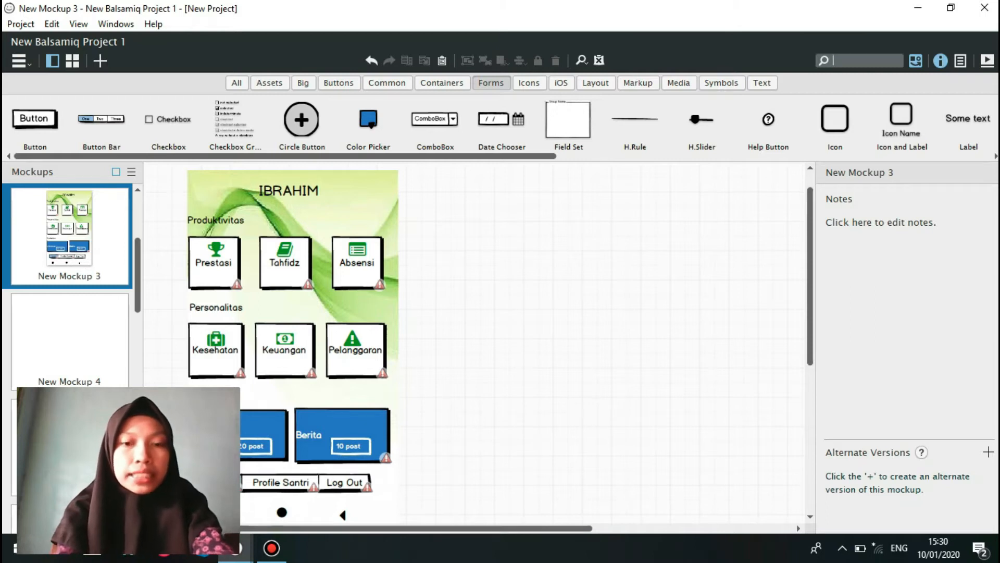
{"action": "type", "text": "trop"}
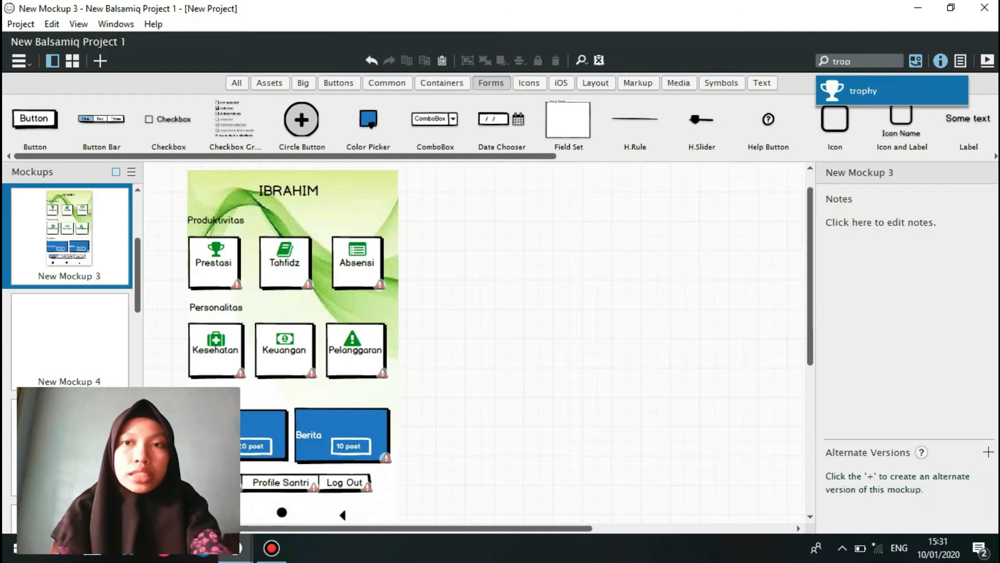
{"action": "key", "text": "BackSpace"}
{"action": "key", "text": "BackSpace"}
{"action": "key", "text": "BackSpace"}
{"action": "key", "text": "BackSpace"}
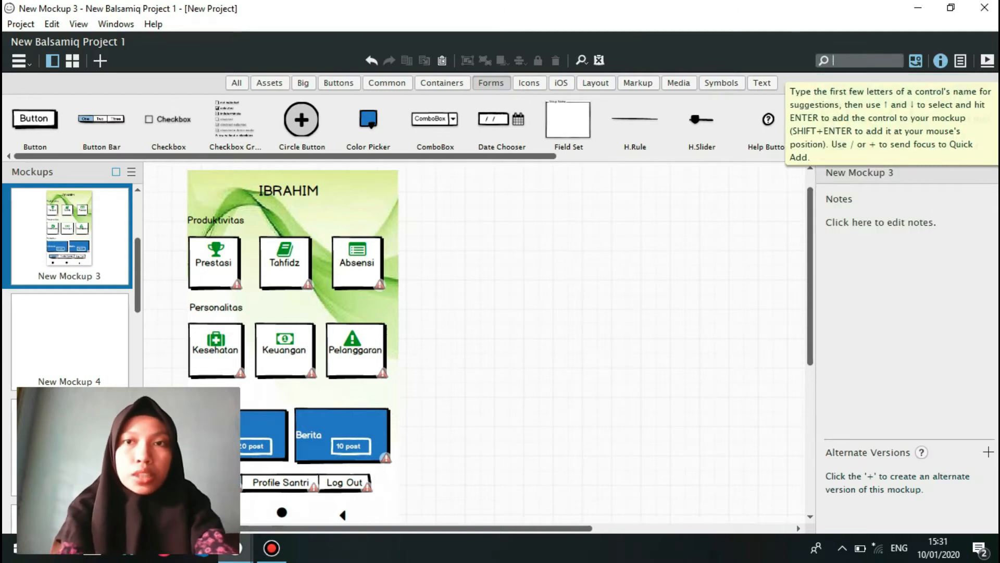
Look up the book and calendar icons in the control library, leaving the search without adding anything.
{"action": "type", "text": "book"}
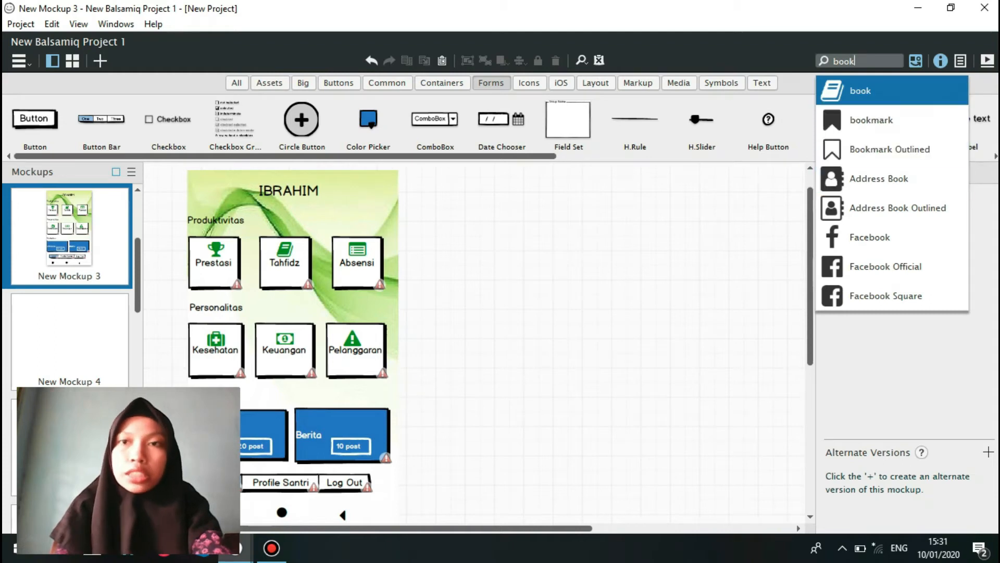
{"action": "key", "text": "BackSpace"}
{"action": "key", "text": "BackSpace"}
{"action": "key", "text": "BackSpace"}
{"action": "key", "text": "BackSpace"}
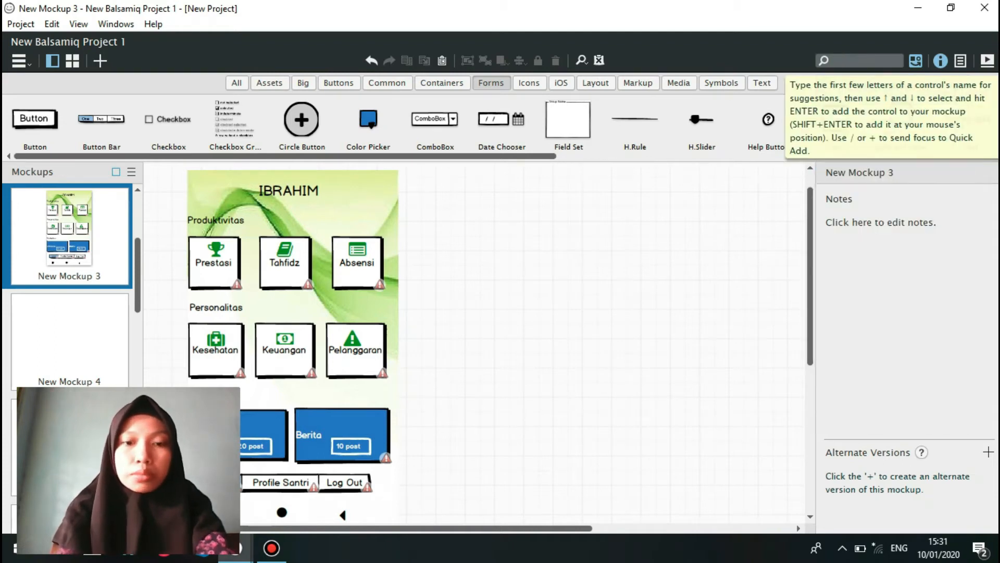
{"action": "type", "text": "calend"}
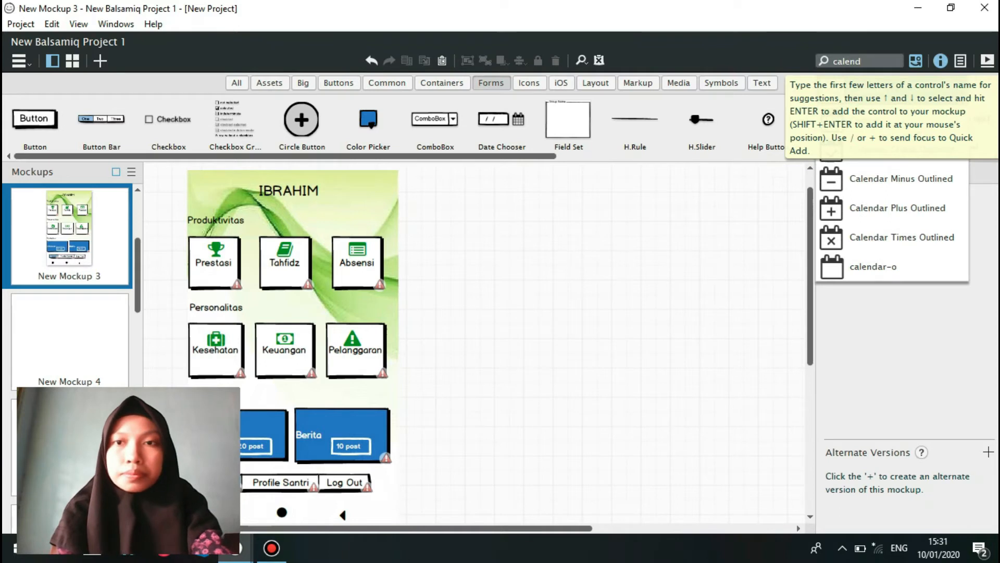
{"action": "key", "text": "Escape"}
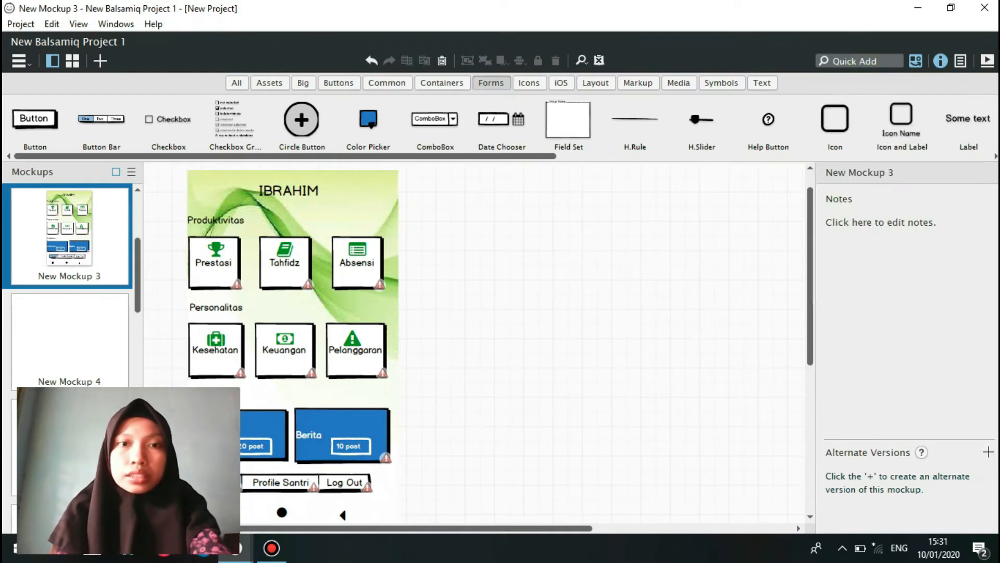
Look up the medkit icon and the Money icon in the control library.
{"action": "left_click", "coordinate": [855, 61]}
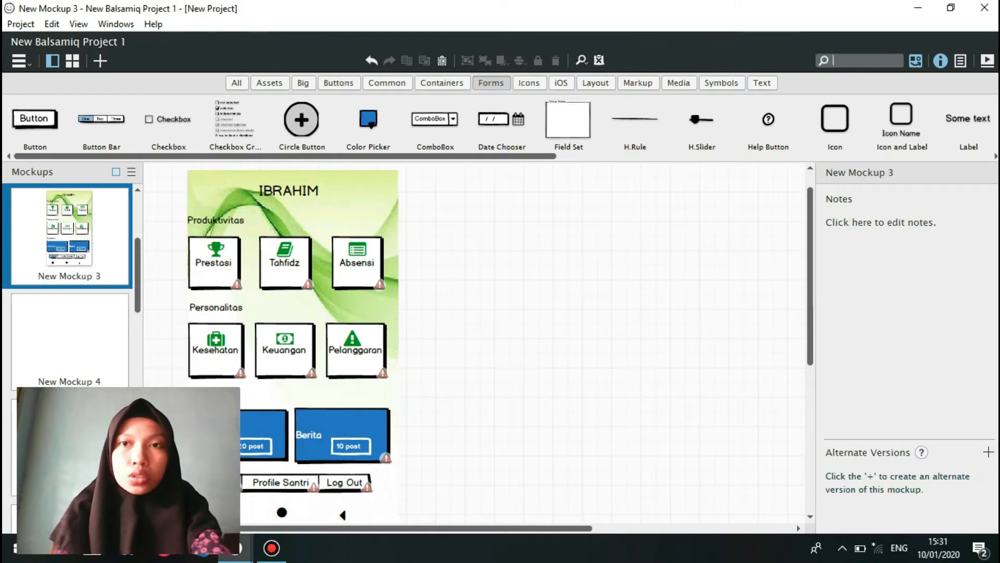
{"action": "type", "text": "med"}
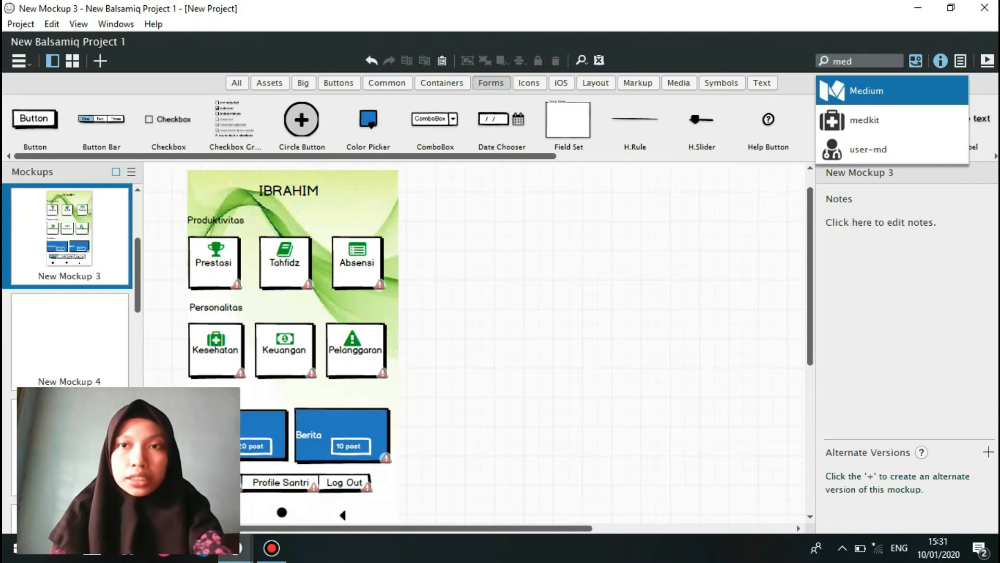
{"action": "key", "text": "BackSpace"}
{"action": "key", "text": "BackSpace"}
{"action": "type", "text": "o"}
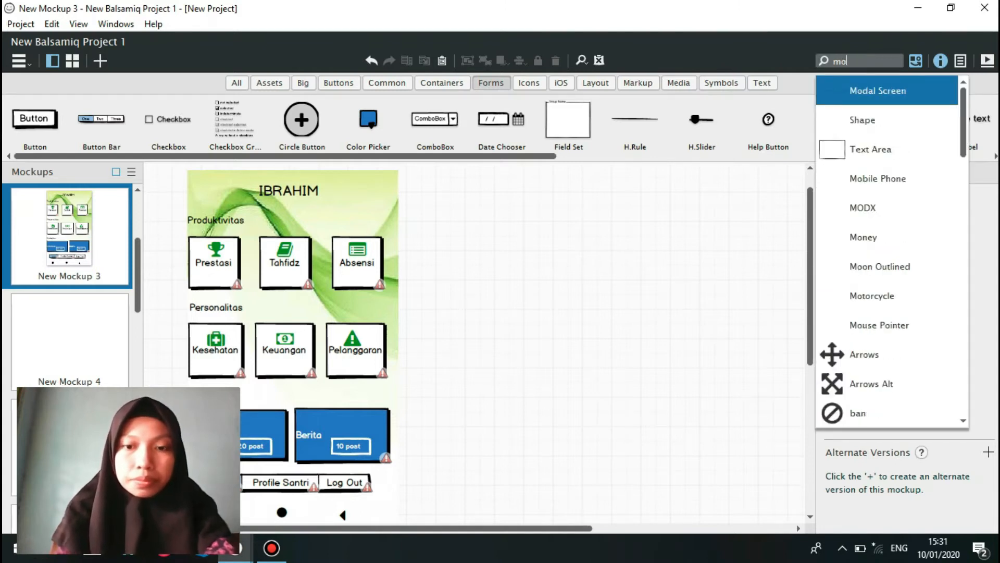
{"action": "type", "text": "ney"}
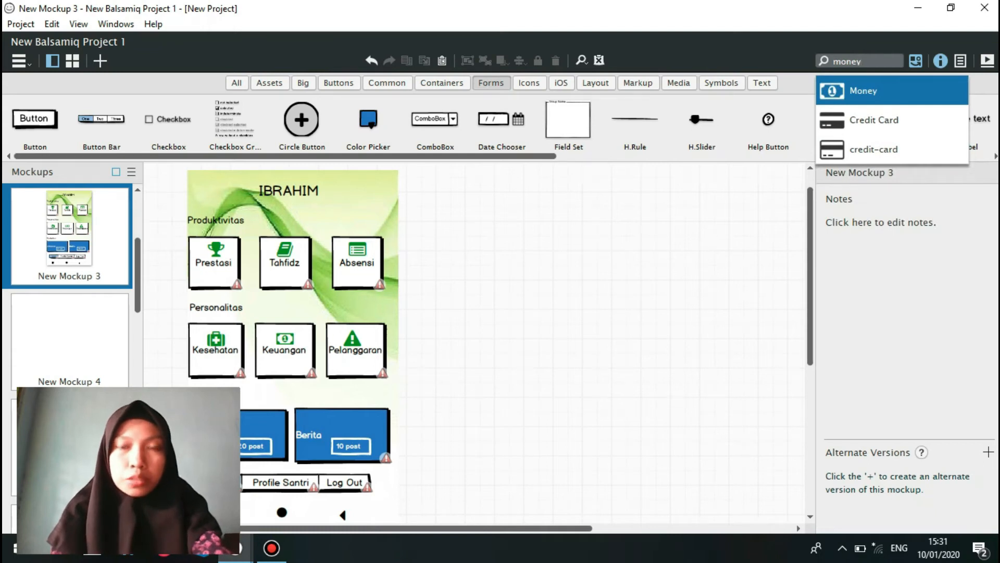
Search the control library for exclamation icons with "exc" and look over the whole main menu mockup.
{"action": "key", "text": "BackSpace"}
{"action": "key", "text": "BackSpace"}
{"action": "key", "text": "BackSpace"}
{"action": "key", "text": "BackSpace"}
{"action": "key", "text": "BackSpace"}
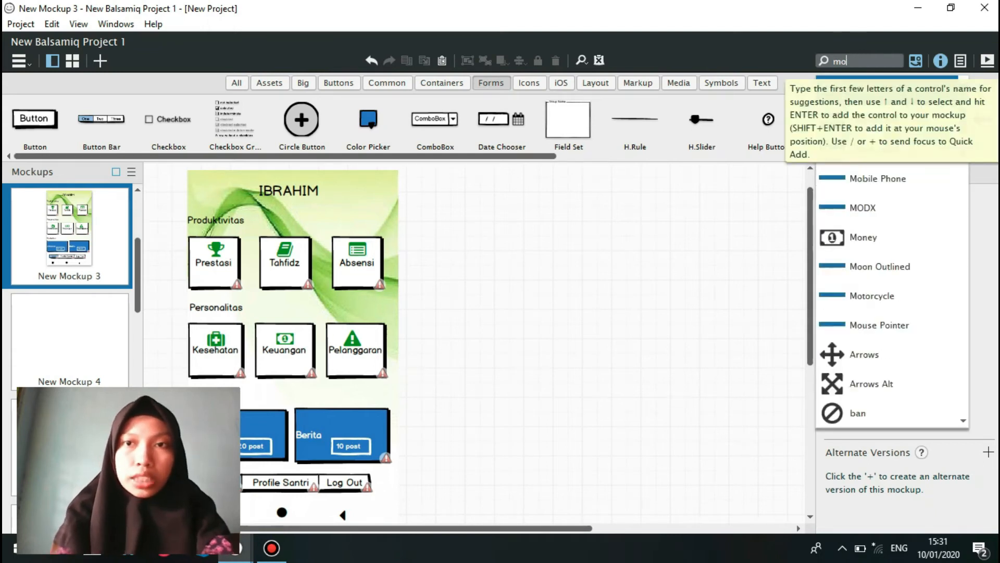
{"action": "type", "text": "exc"}
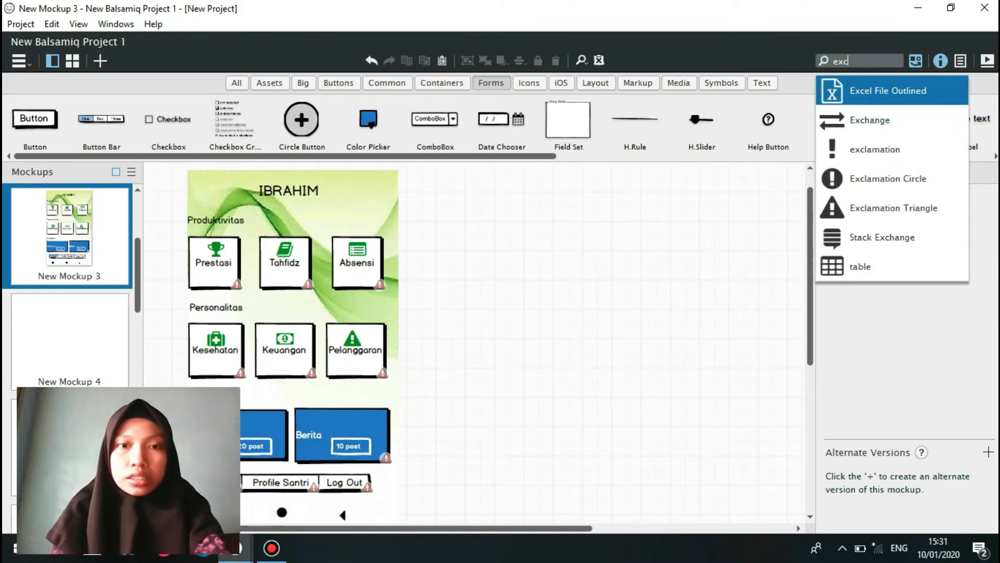
{"action": "scroll", "coordinate": [500, 339], "scroll_direction": "down", "scroll_amount": 4}
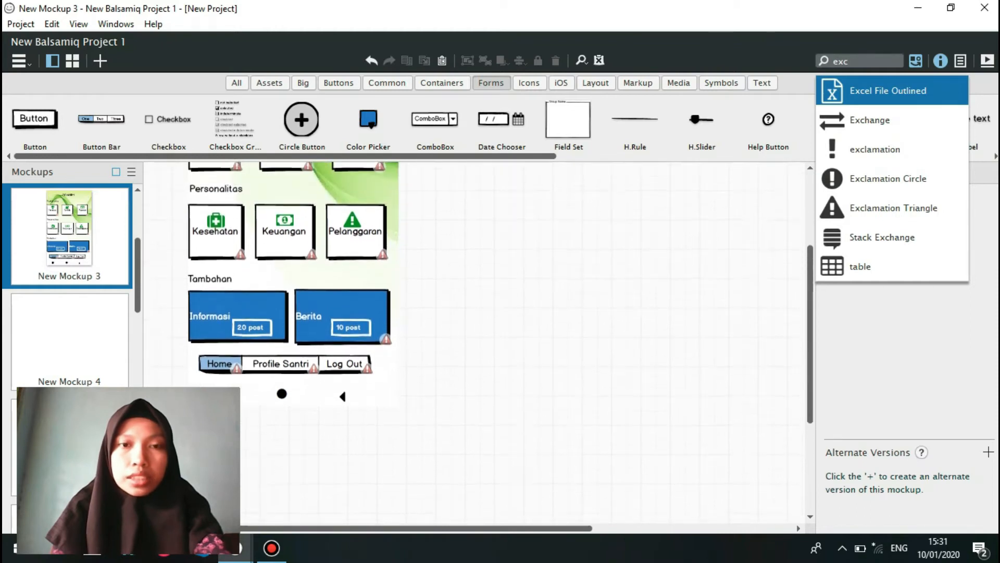
{"action": "scroll", "coordinate": [292, 329], "scroll_direction": "up", "scroll_amount": 3}
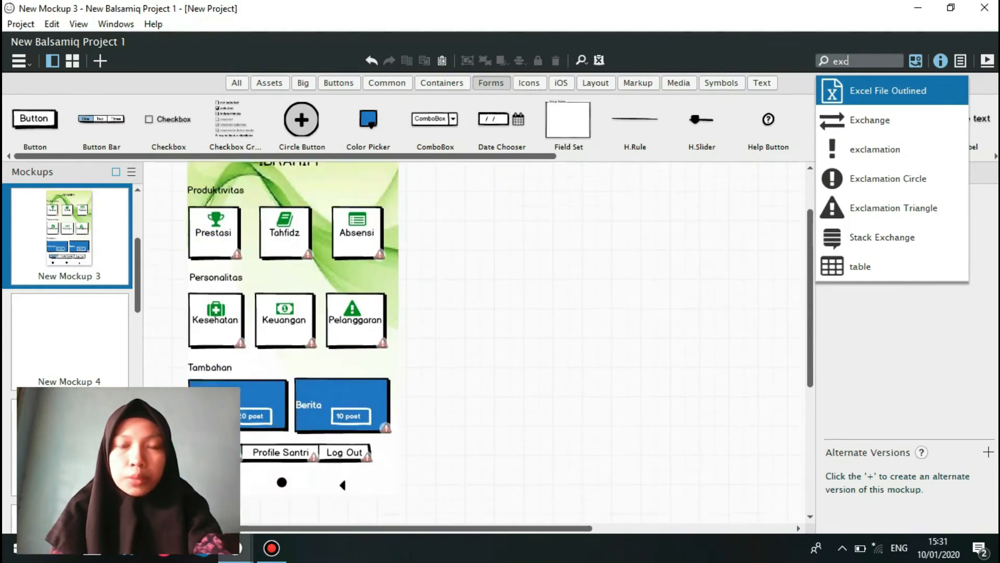
{"action": "scroll", "coordinate": [292, 339], "scroll_direction": "down", "scroll_amount": 4}
{"action": "scroll", "coordinate": [292, 339], "scroll_direction": "up", "scroll_amount": 6}
Ungroup the pasted main menu group into separate controls and deselect them.
{"action": "scroll", "coordinate": [291, 339], "scroll_direction": "down", "scroll_amount": 1}
{"action": "left_click_drag", "start_coordinate": [172, 178], "coordinate": [427, 523]}
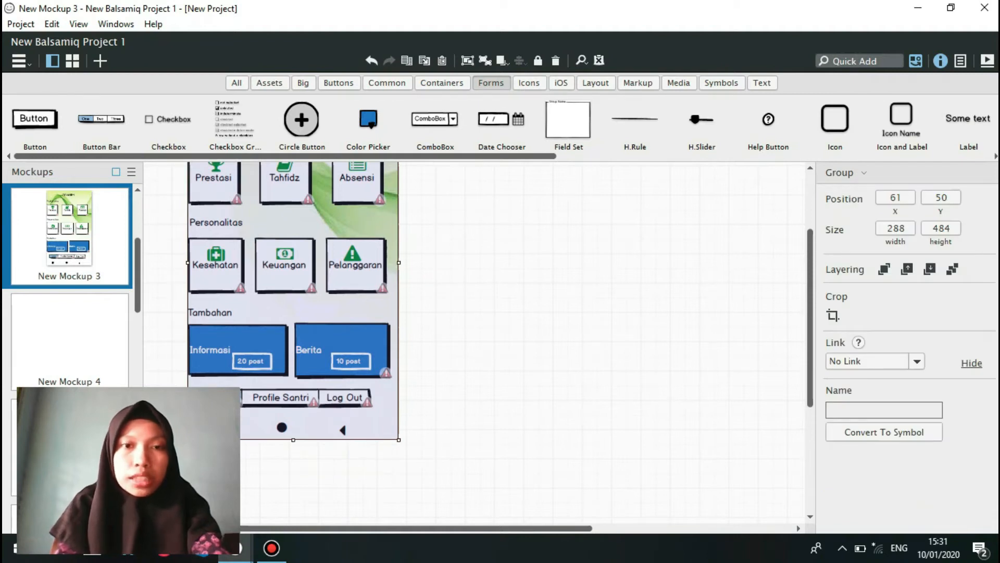
{"action": "key", "text": "ctrl+shift+g"}
{"action": "left_click", "coordinate": [531, 316]}
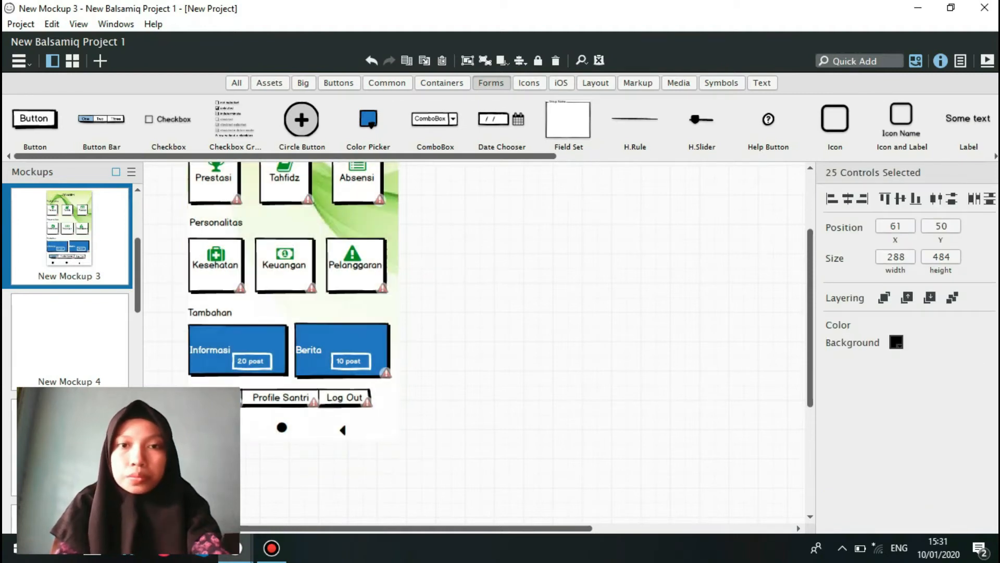
Link the Prestasi button to New Mockup 4 and the Tahfidz button to New Mockup 5.
{"action": "scroll", "coordinate": [500, 330], "scroll_direction": "up", "scroll_amount": 4}
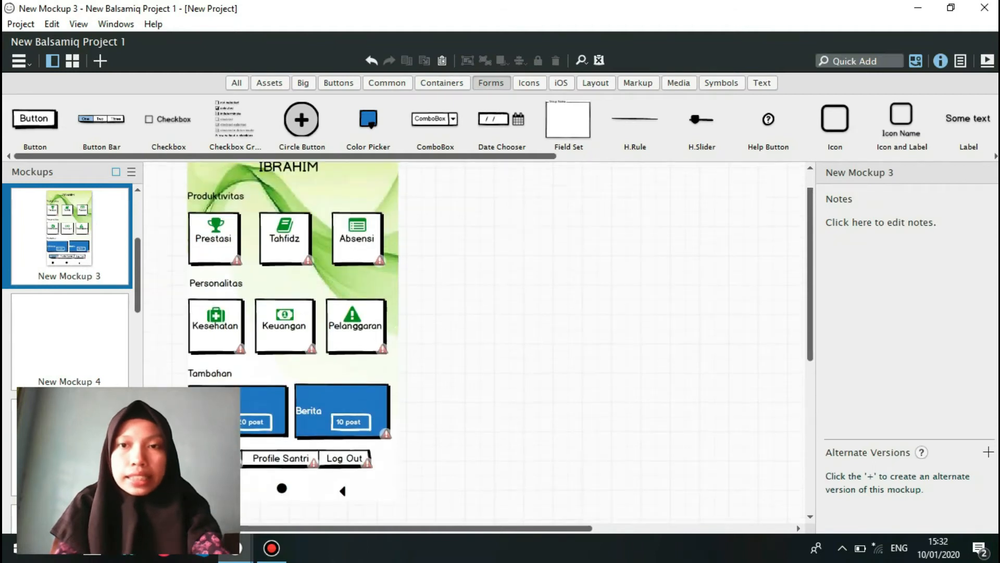
{"action": "left_click", "coordinate": [214, 291]}
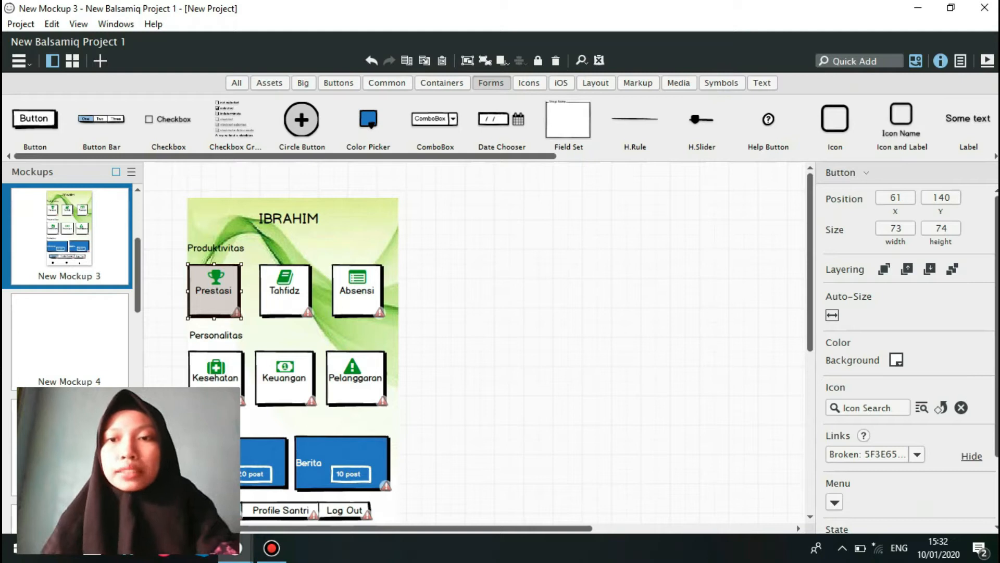
{"action": "left_click", "coordinate": [917, 455]}
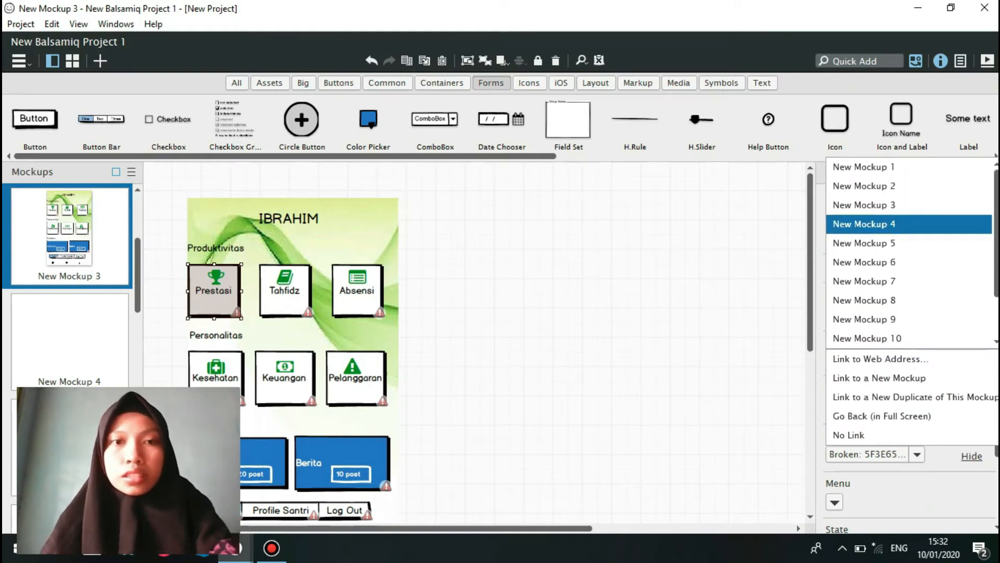
{"action": "left_click", "coordinate": [864, 224]}
{"action": "left_click", "coordinate": [285, 291]}
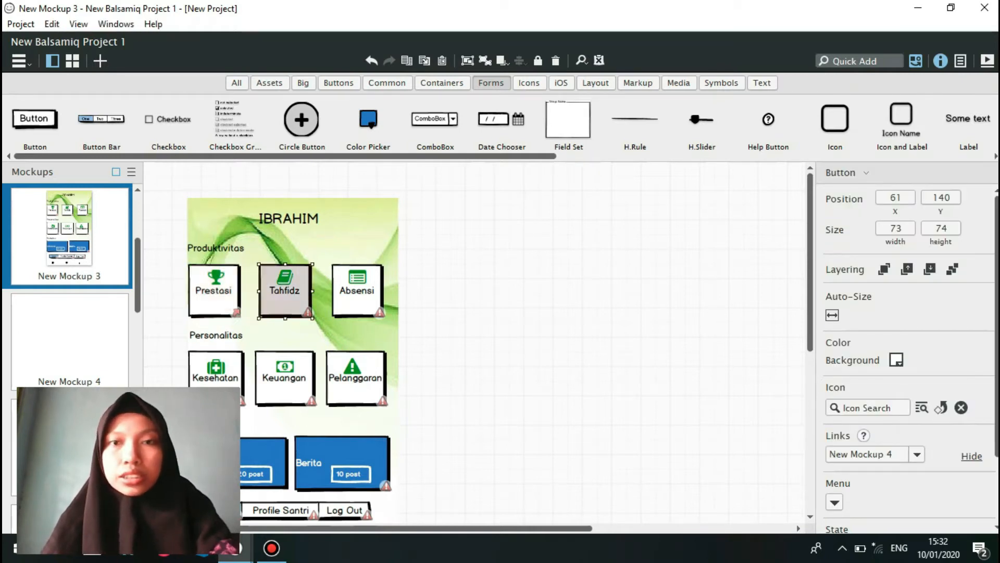
{"action": "left_click", "coordinate": [918, 455]}
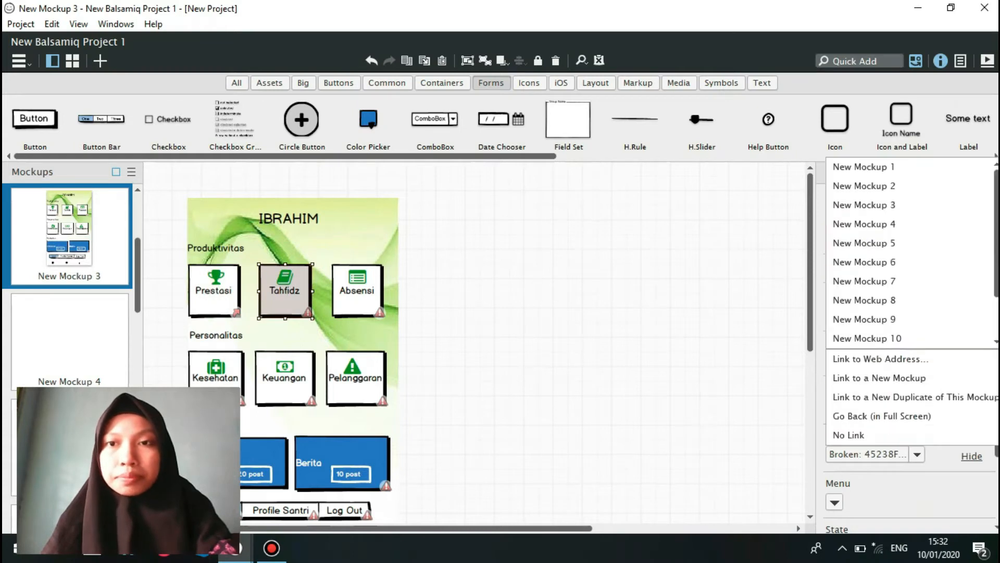
{"action": "left_click", "coordinate": [864, 243]}
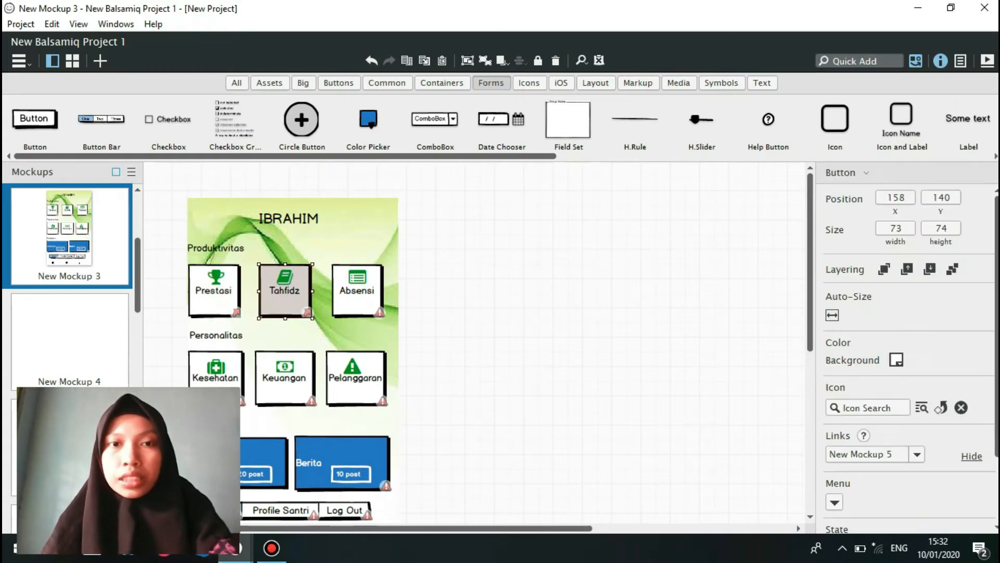
Link the Absensi button to New Mockup 6 and the Kesehatan button to New Mockup 7.
{"action": "left_click", "coordinate": [357, 292]}
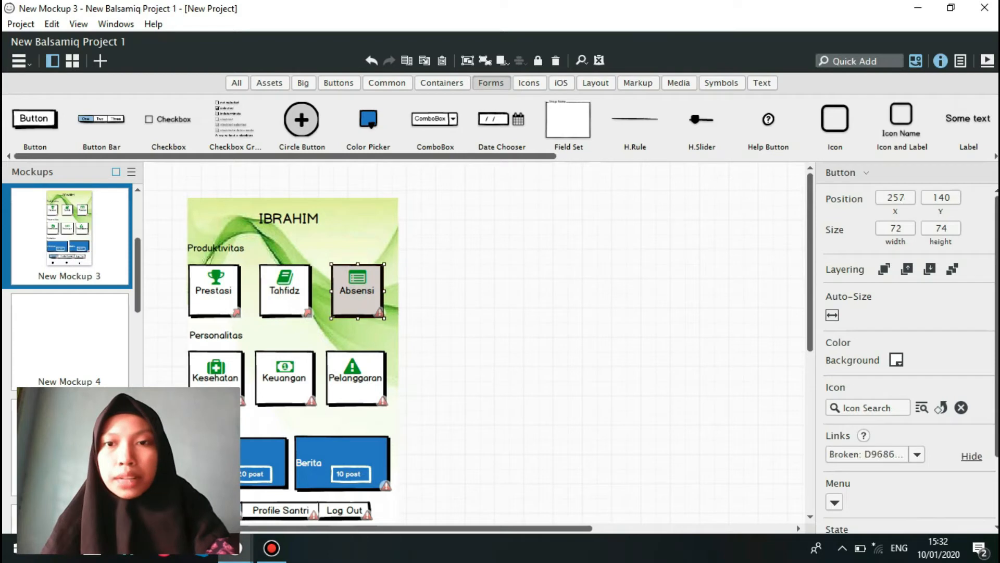
{"action": "left_click", "coordinate": [917, 455]}
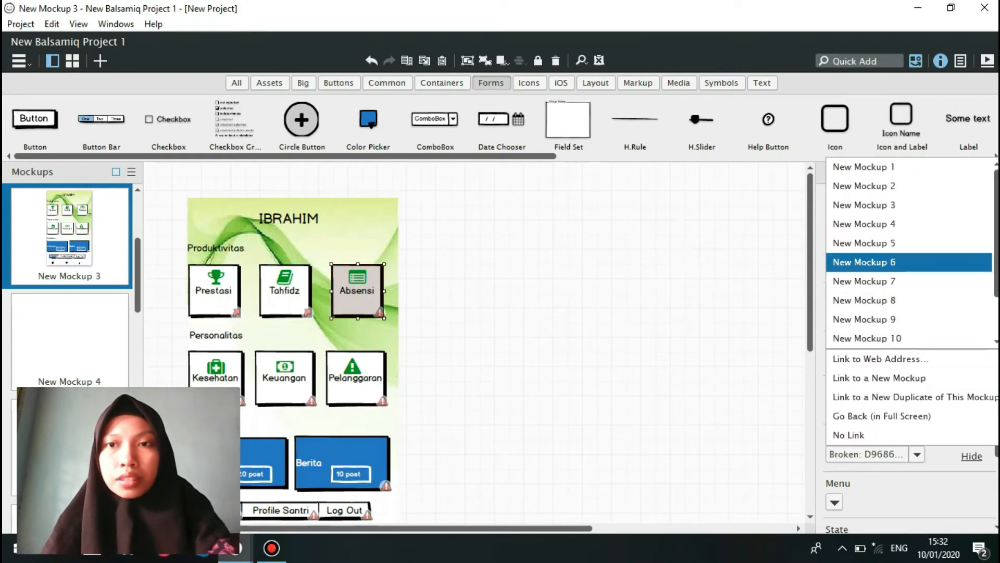
{"action": "key", "text": "Return"}
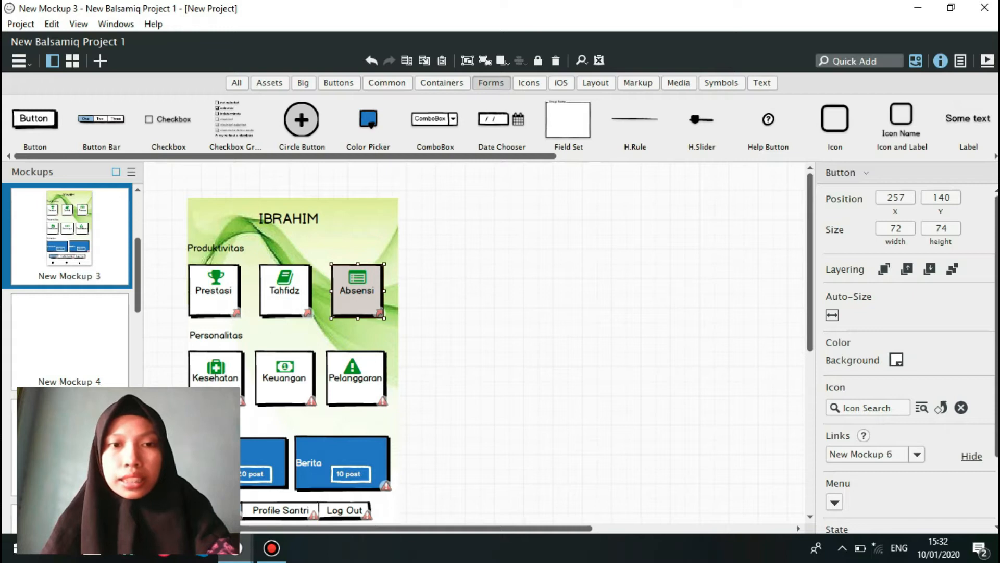
{"action": "left_click", "coordinate": [216, 377]}
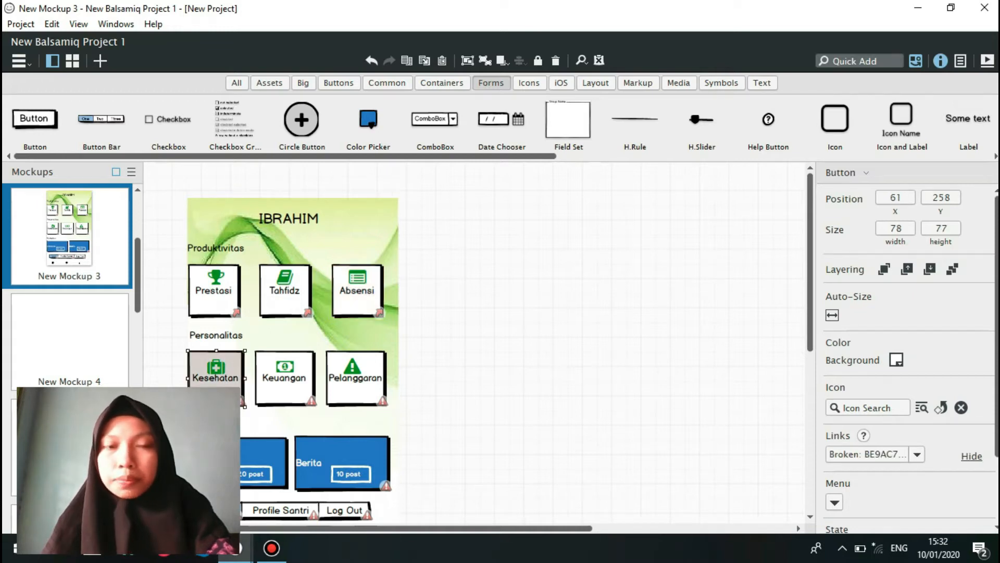
{"action": "left_click", "coordinate": [917, 454]}
{"action": "key", "text": "Down"}
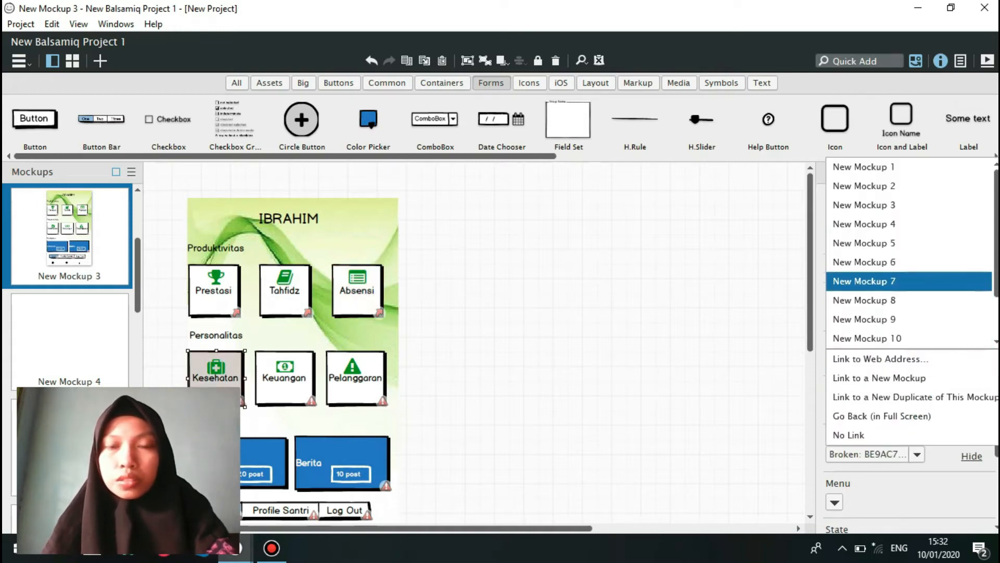
{"action": "key", "text": "Return"}
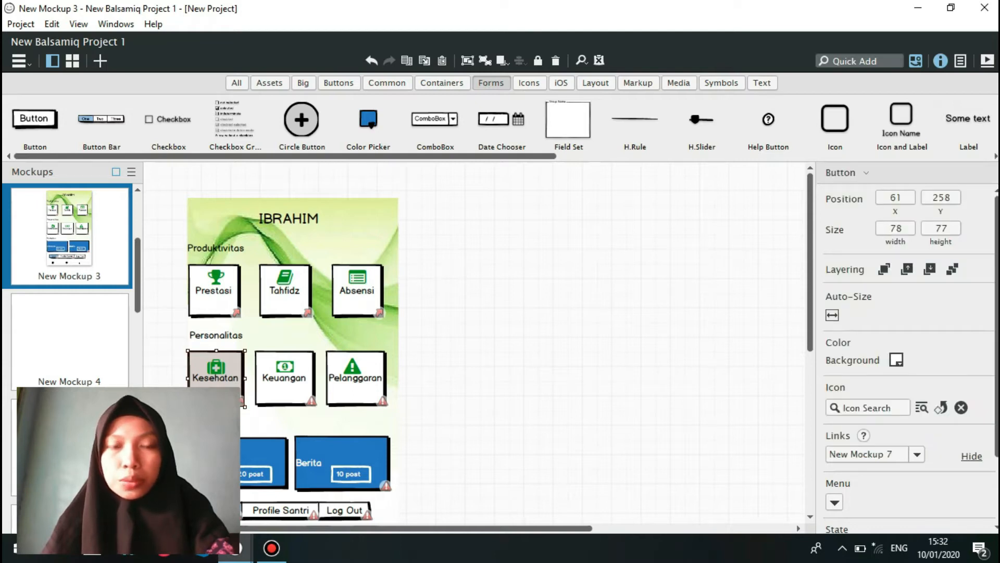
Link the Keuangan button to New Mockup 8 and the Pelanggaran button to New Mockup 9.
{"action": "left_click", "coordinate": [285, 378]}
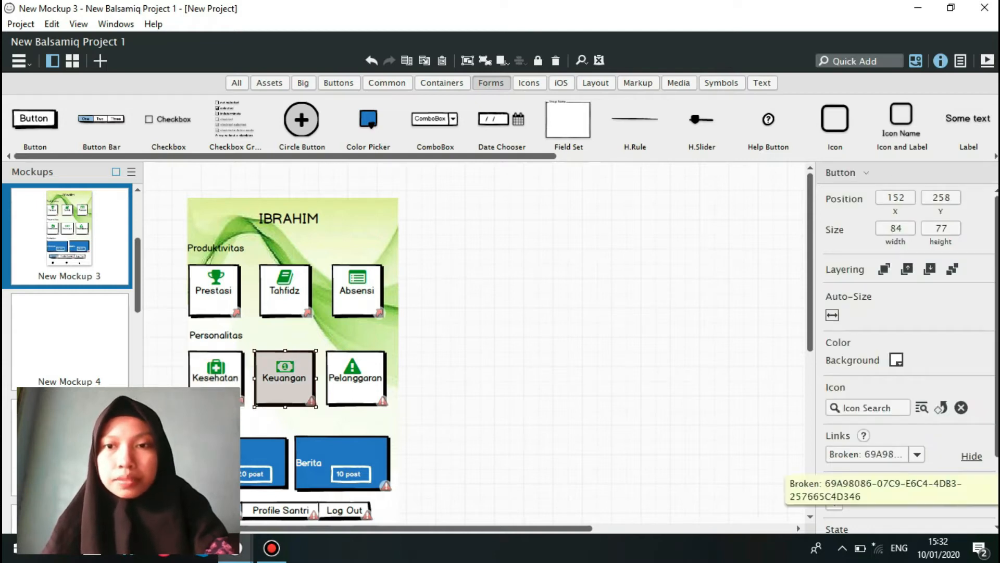
{"action": "left_click", "coordinate": [917, 454]}
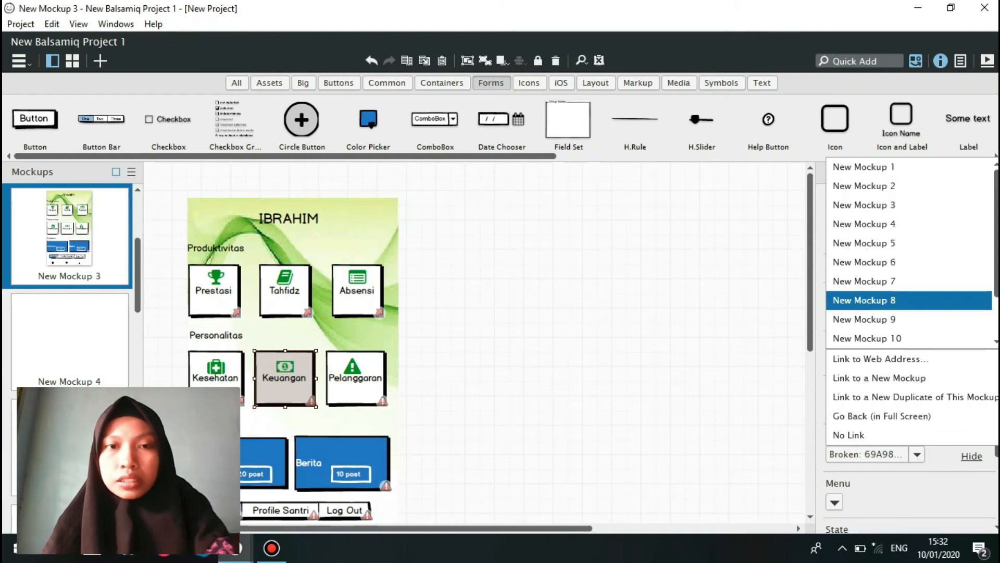
{"action": "key", "text": "Return"}
{"action": "left_click", "coordinate": [356, 378]}
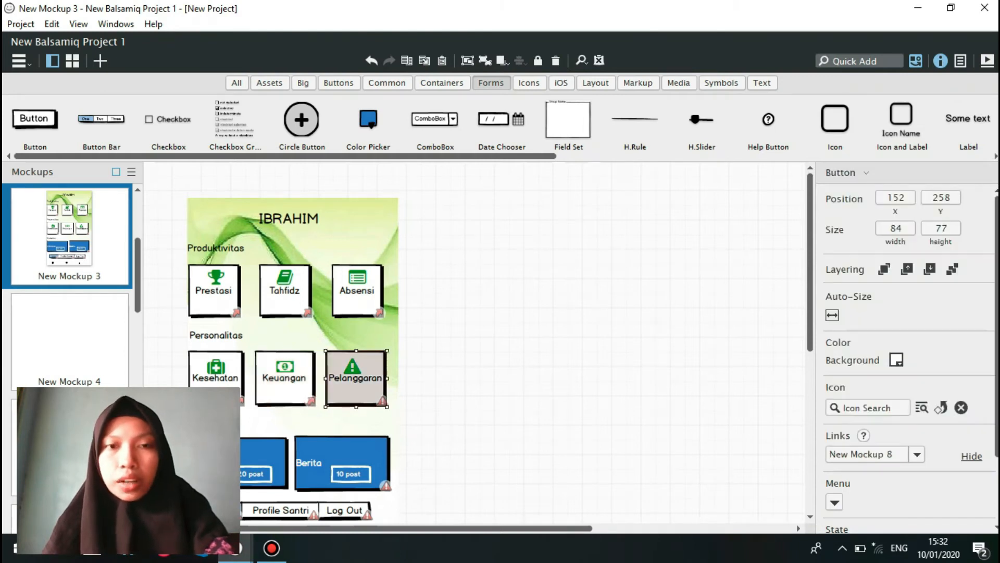
{"action": "left_click", "coordinate": [917, 454]}
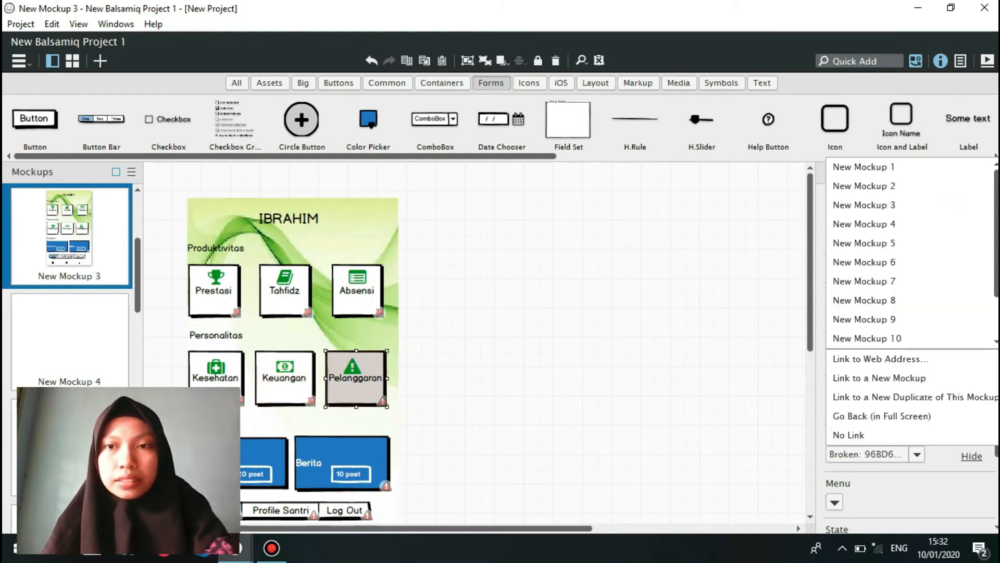
{"action": "key", "text": "Return"}
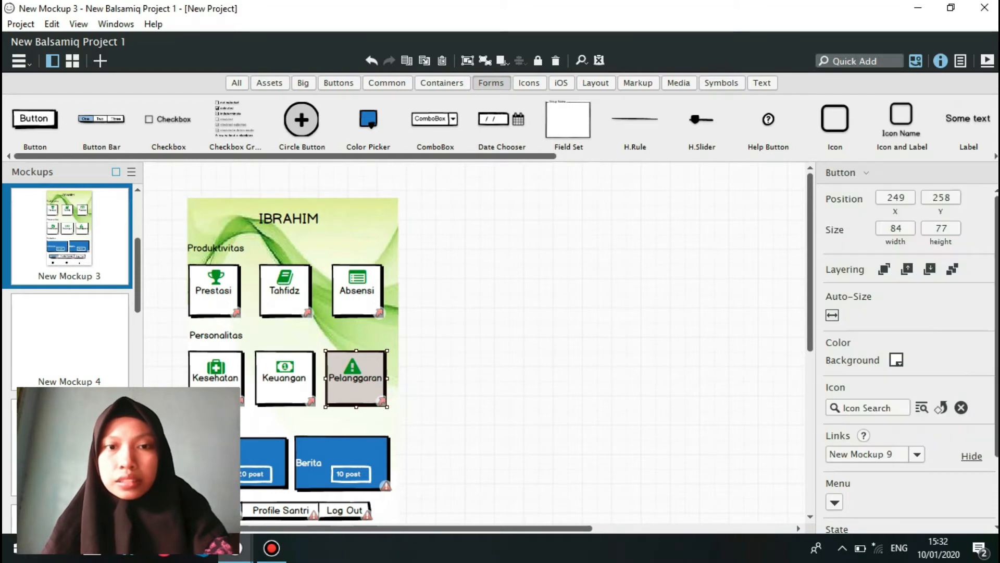
Link the blue Berita button to New Mockup 10.
{"action": "left_click", "coordinate": [344, 454]}
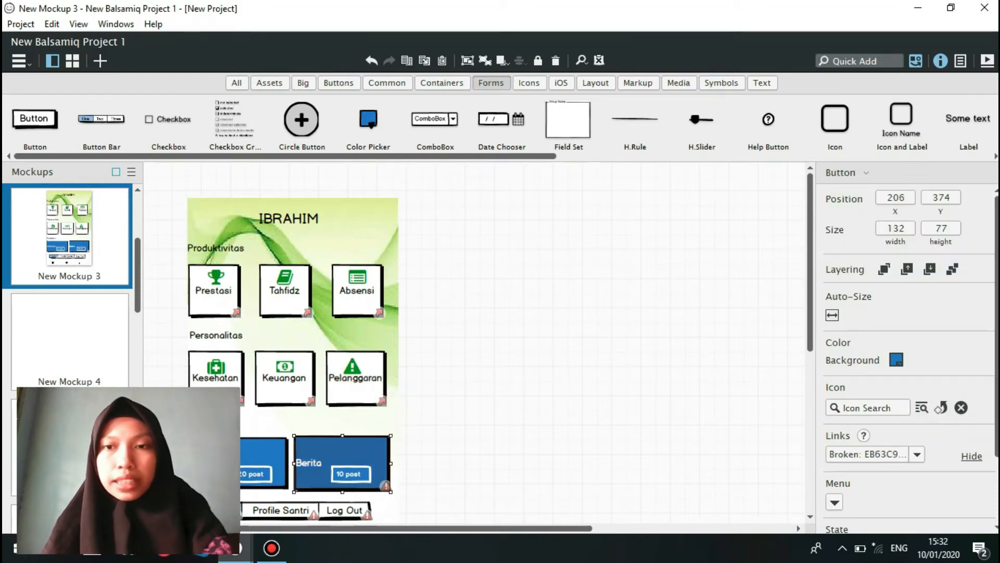
{"action": "left_click", "coordinate": [917, 454]}
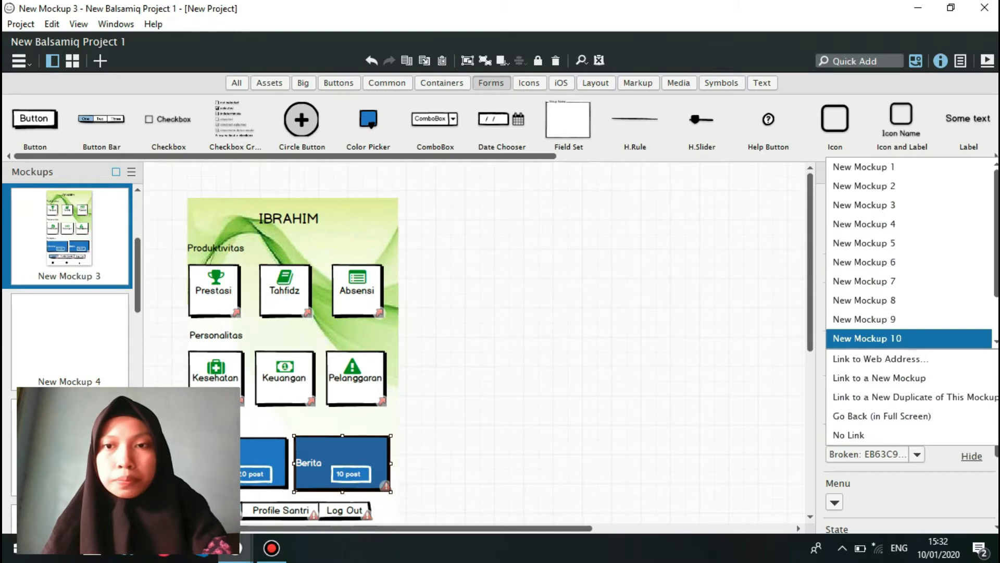
{"action": "key", "text": "Return"}
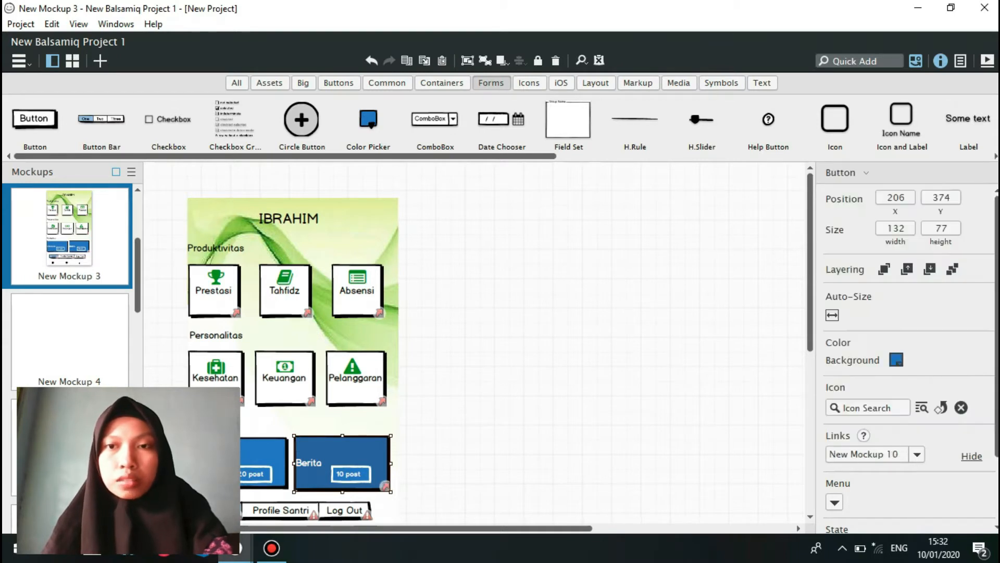
Link the Home item of the main menu's button bar to New Mockup 3.
{"action": "scroll", "coordinate": [469, 344], "scroll_direction": "down", "scroll_amount": 2}
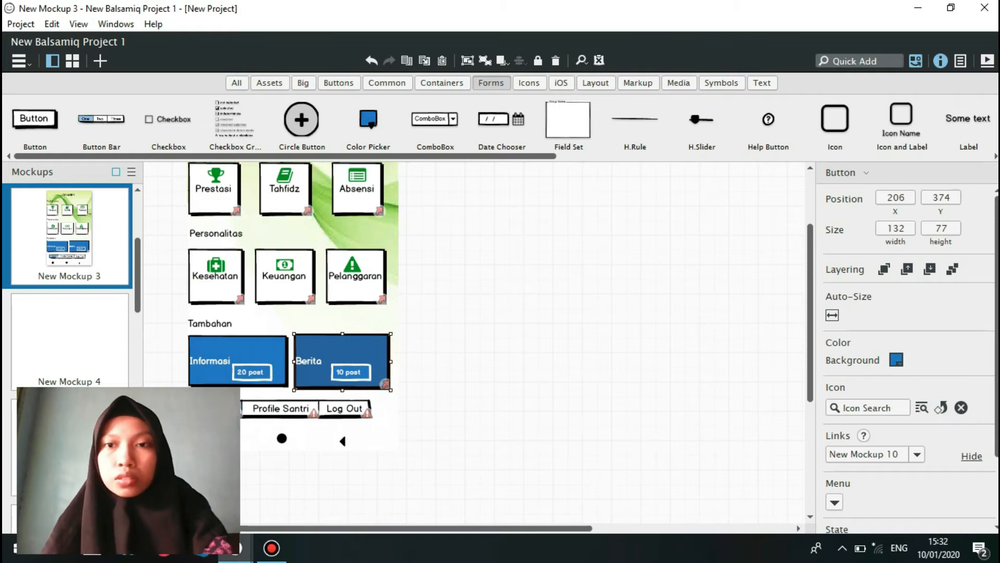
{"action": "scroll", "coordinate": [469, 344], "scroll_direction": "down", "scroll_amount": 2}
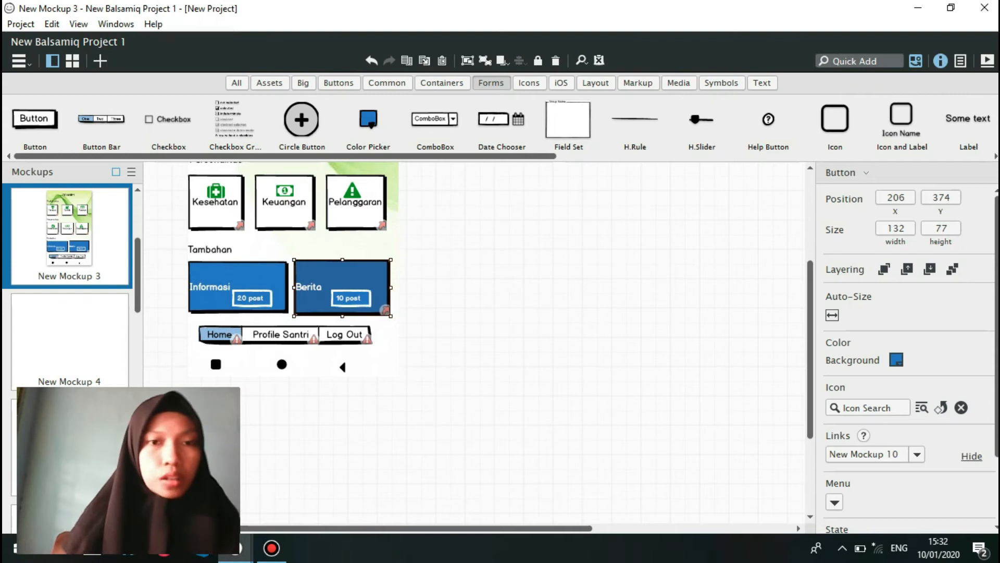
{"action": "left_click", "coordinate": [285, 335]}
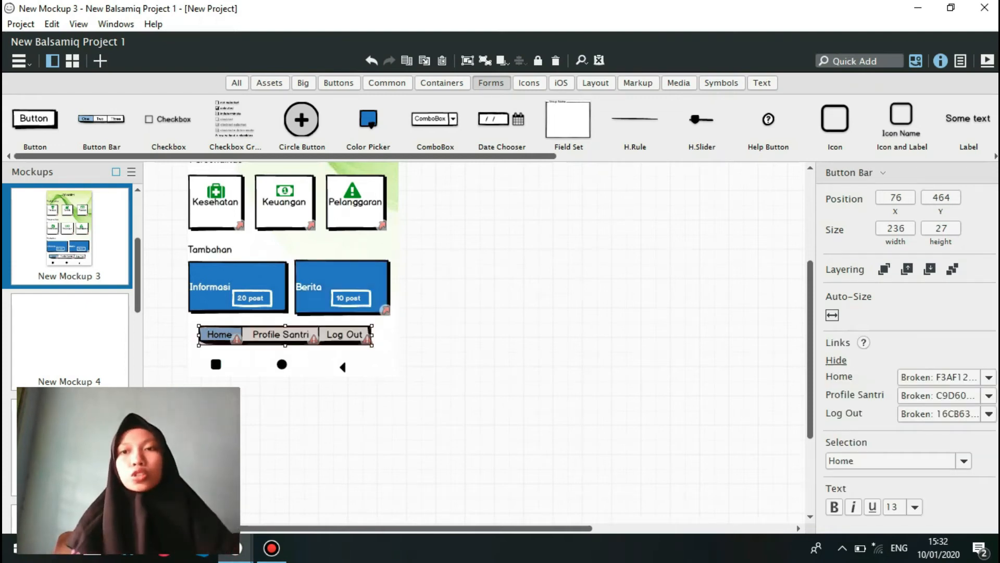
{"action": "left_click", "coordinate": [989, 377]}
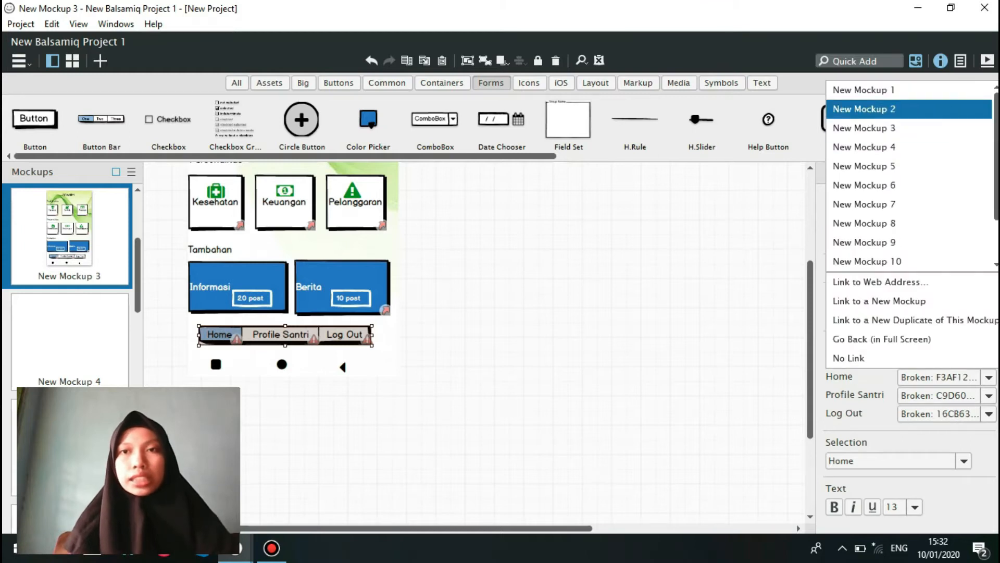
{"action": "left_click", "coordinate": [864, 128]}
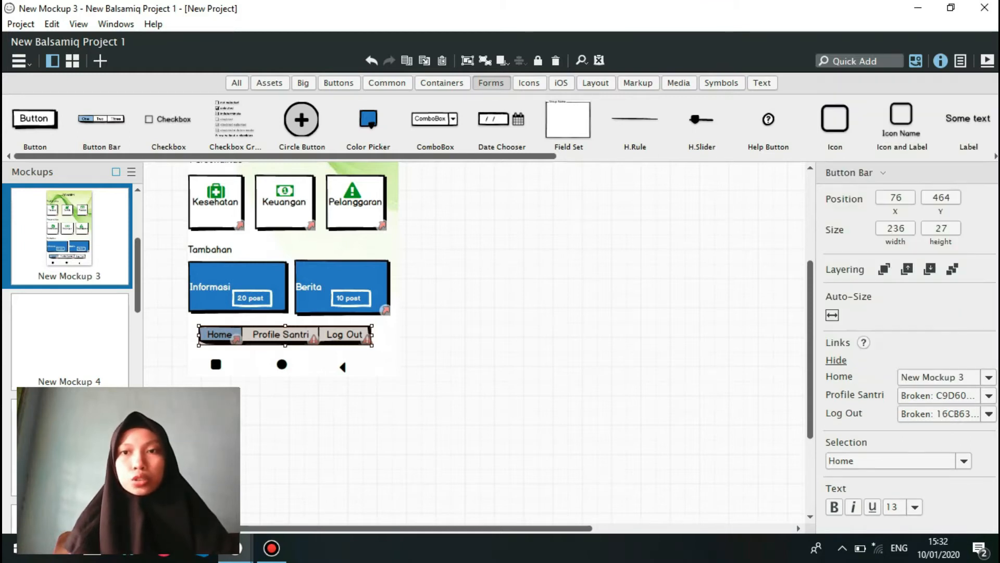
Link the button bar's Profile Santri item to New Mockup 11 and its Log Out item to New Mockup 1.
{"action": "left_click", "coordinate": [938, 395]}
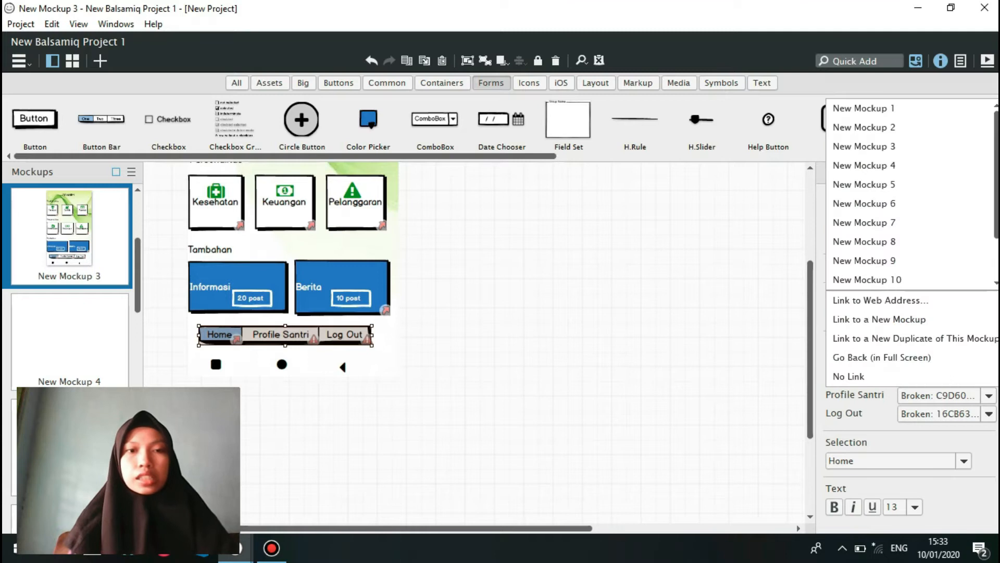
{"action": "left_click", "coordinate": [996, 283]}
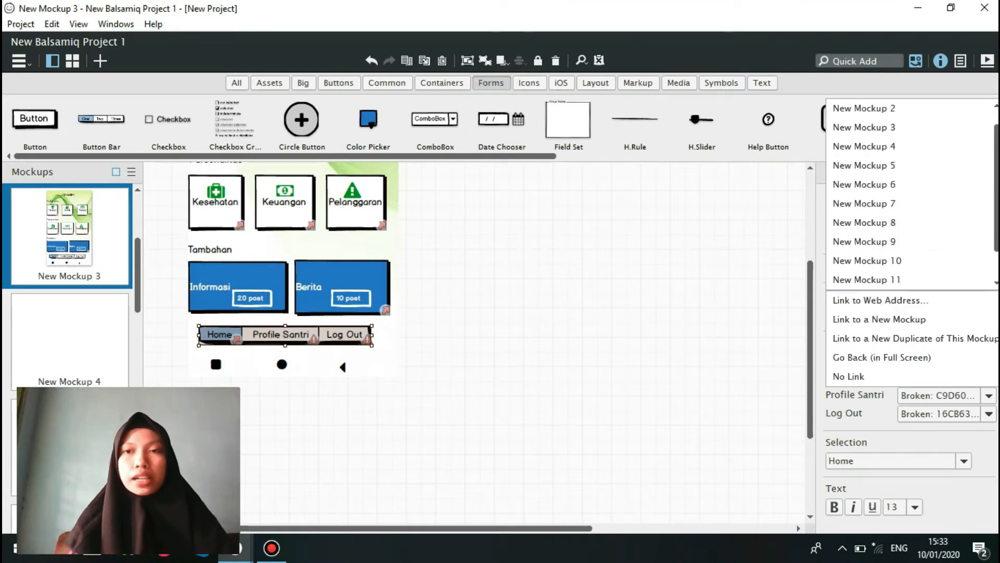
{"action": "left_click", "coordinate": [867, 279]}
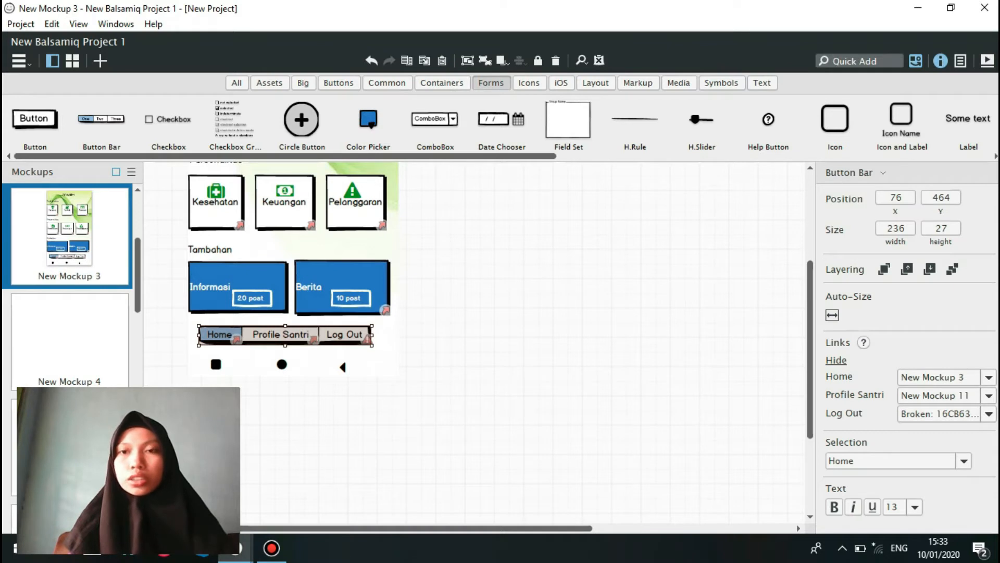
{"action": "left_click", "coordinate": [988, 414]}
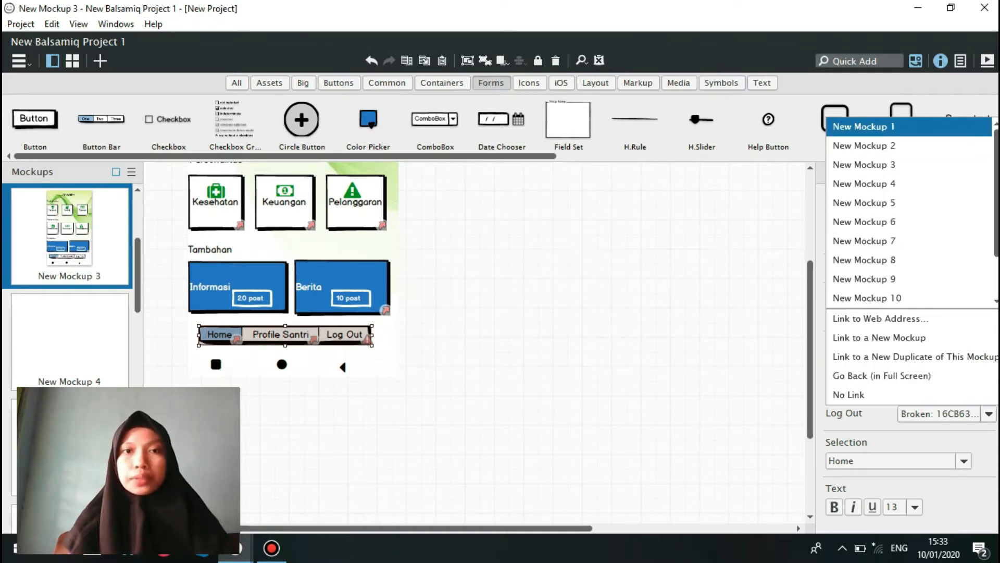
{"action": "left_click", "coordinate": [863, 127]}
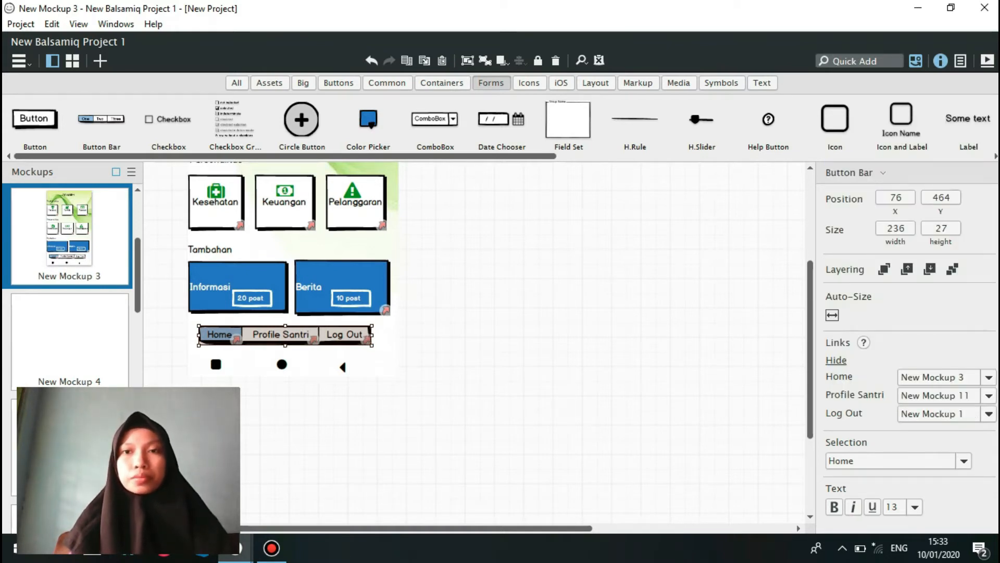
Look over the linked main menu and open the empty New Mockup 4.
{"action": "scroll", "coordinate": [469, 344], "scroll_direction": "up", "scroll_amount": 5}
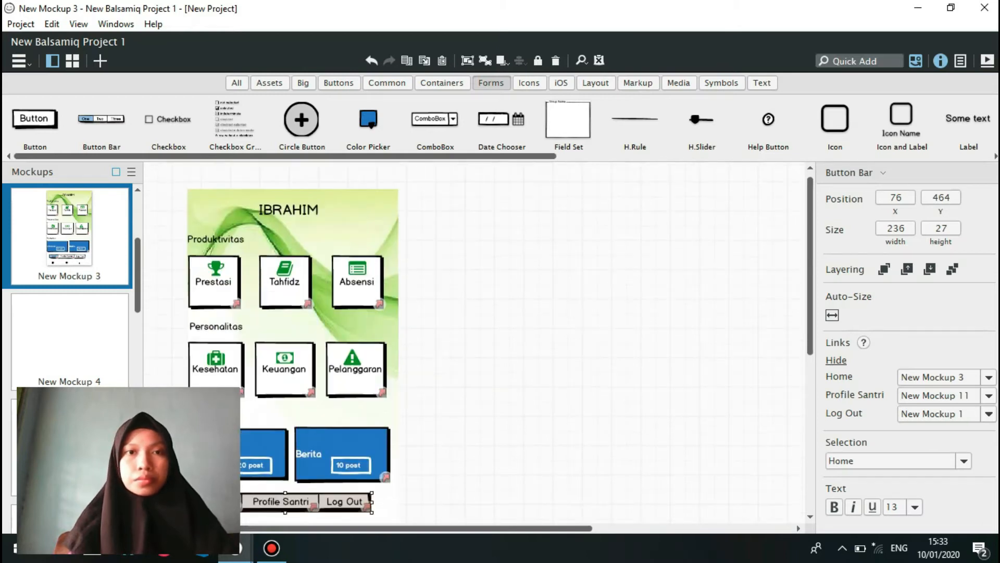
{"action": "scroll", "coordinate": [293, 282], "scroll_direction": "down", "scroll_amount": 5}
{"action": "scroll", "coordinate": [293, 281], "scroll_direction": "up", "scroll_amount": 4}
{"action": "scroll", "coordinate": [293, 281], "scroll_direction": "down", "scroll_amount": 2}
{"action": "scroll", "coordinate": [293, 281], "scroll_direction": "up", "scroll_amount": 2}
{"action": "scroll", "coordinate": [475, 344], "scroll_direction": "down", "scroll_amount": 1}
{"action": "left_click", "coordinate": [70, 341]}
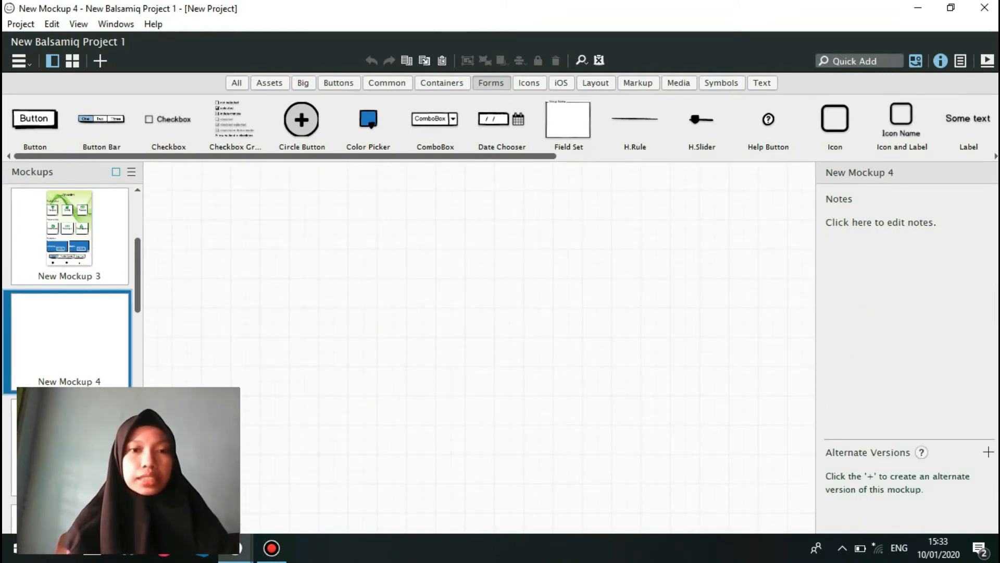
Switch to the project projek aplikasi smartphone.bmpr and copy the grouped Prestasi screen from New Mockup 6.
{"action": "mouse_move", "coordinate": [236, 549]}
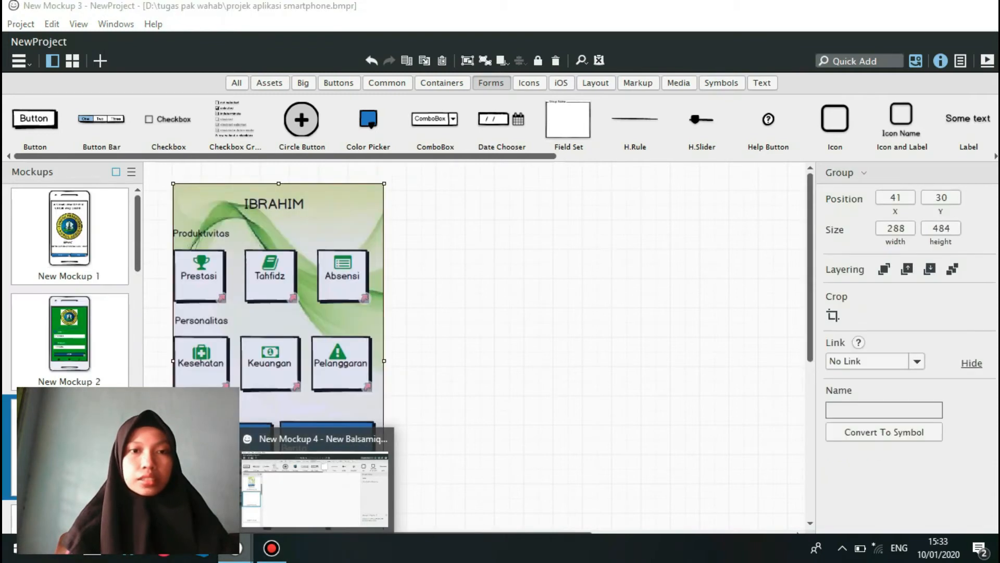
{"action": "left_click", "coordinate": [166, 490]}
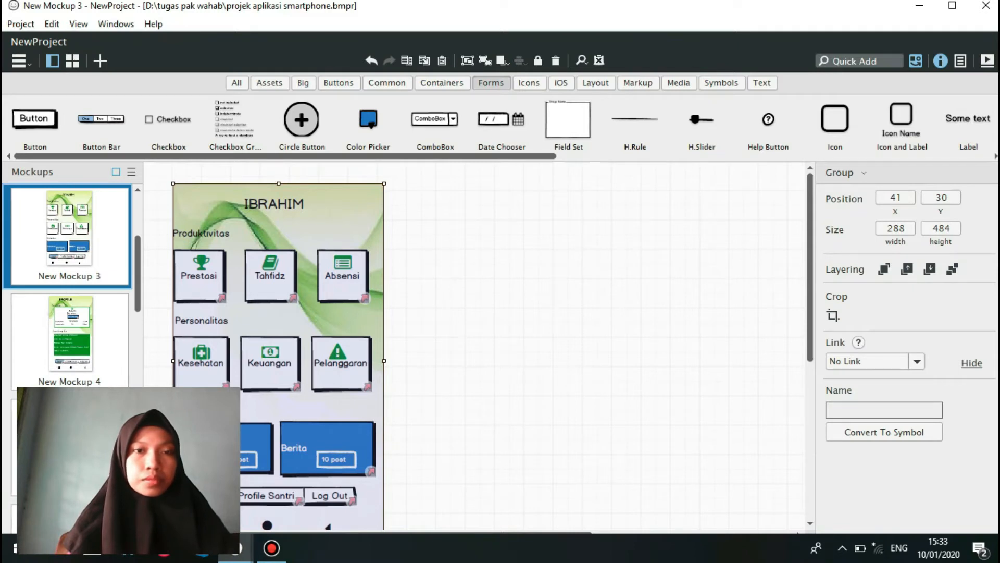
{"action": "left_click_drag", "start_coordinate": [137, 274], "coordinate": [137, 333]}
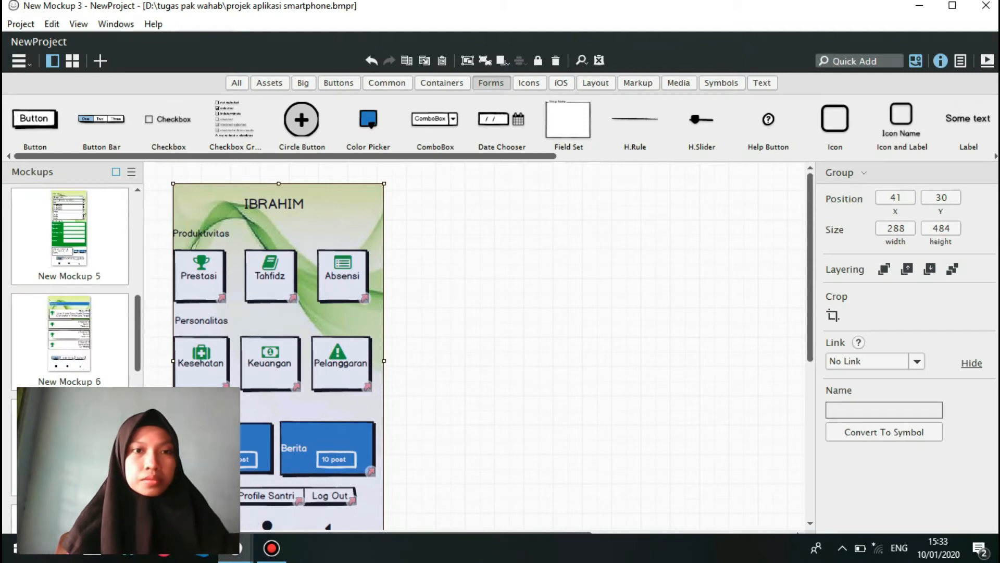
{"action": "left_click", "coordinate": [69, 336]}
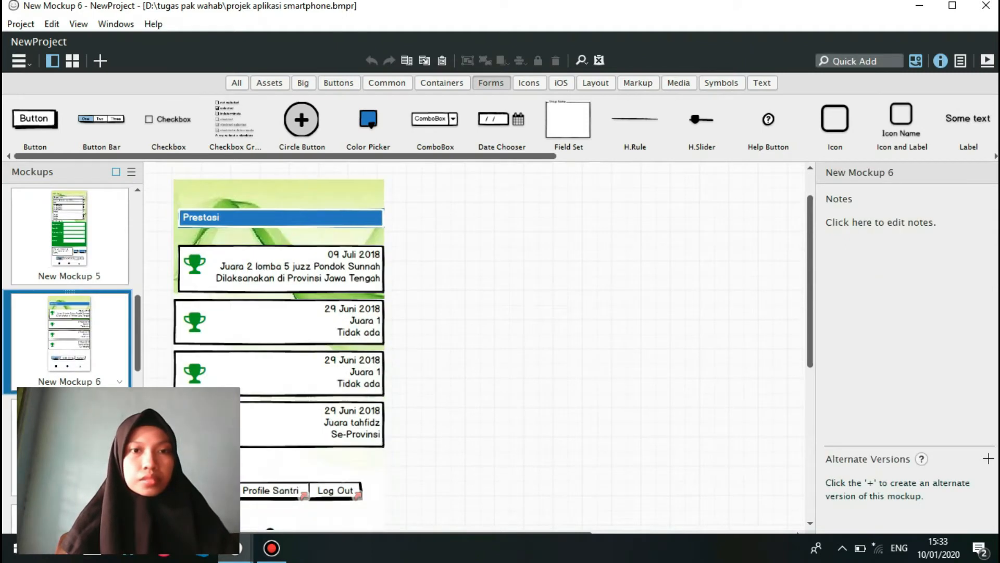
{"action": "left_click", "coordinate": [279, 344]}
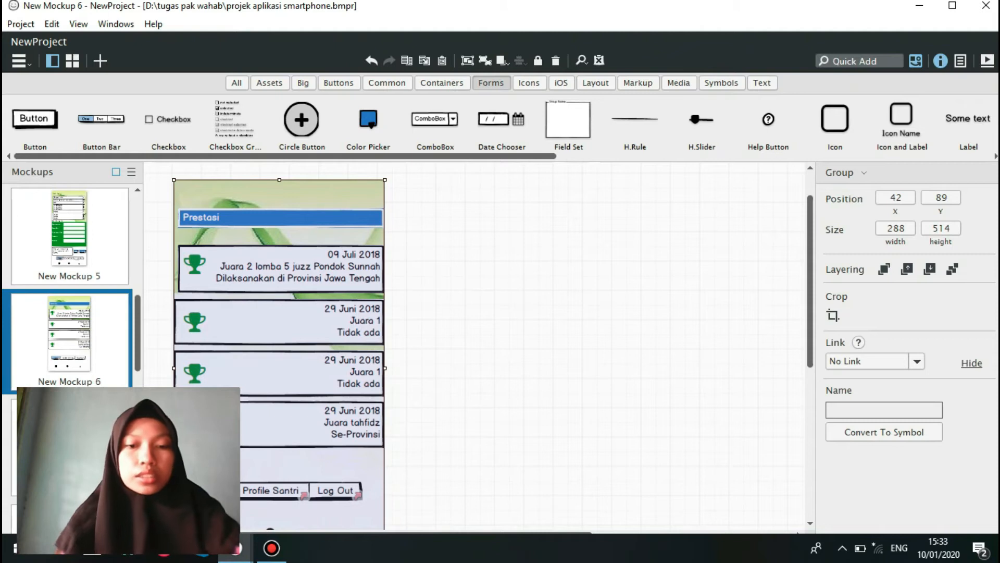
Return to New Balsamiq Project 1, paste the Prestasi screen into New Mockup 4 replacing the existing background image, and deselect it.
{"action": "mouse_move", "coordinate": [234, 547]}
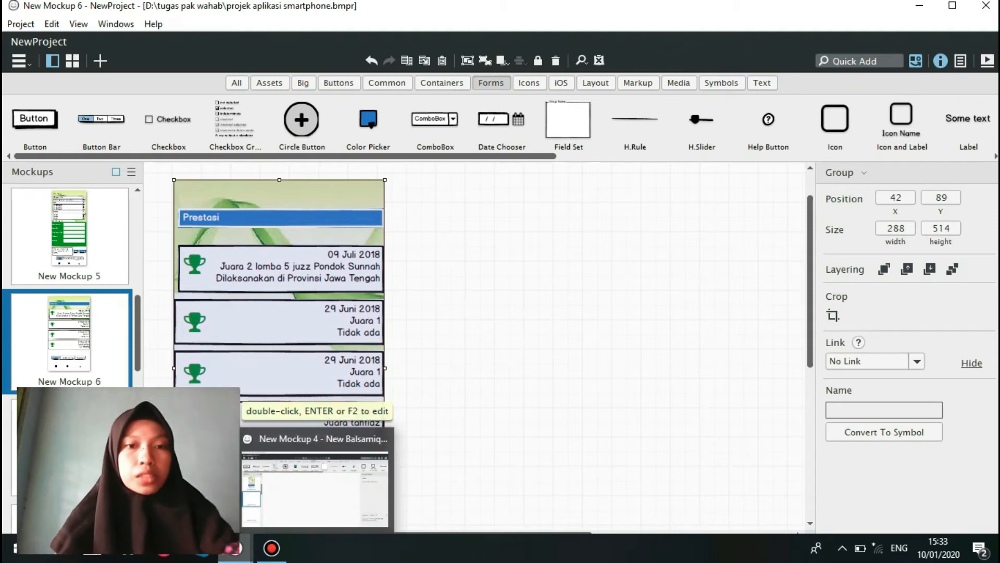
{"action": "left_click", "coordinate": [316, 489]}
{"action": "key", "text": "ctrl+v"}
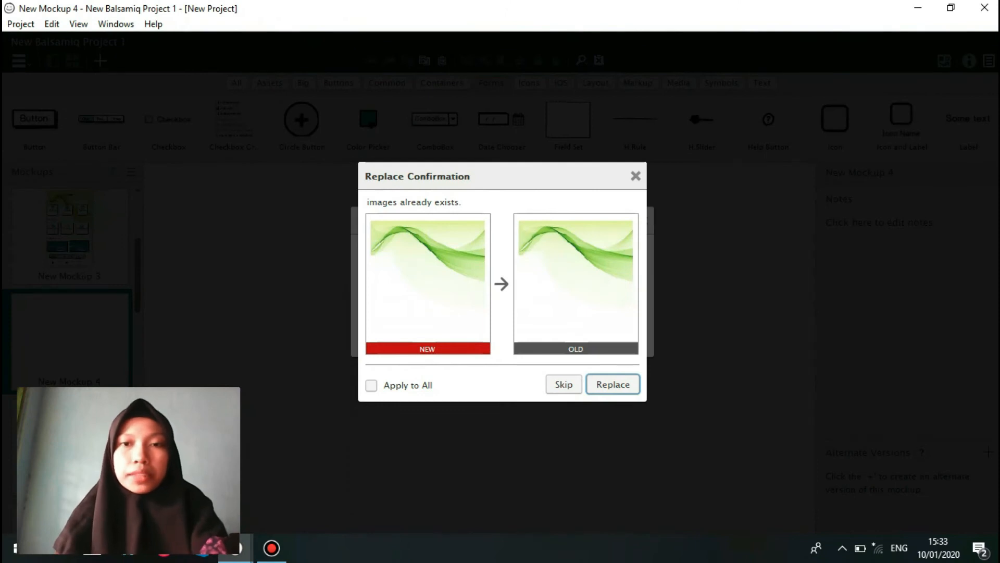
{"action": "key", "text": "Return"}
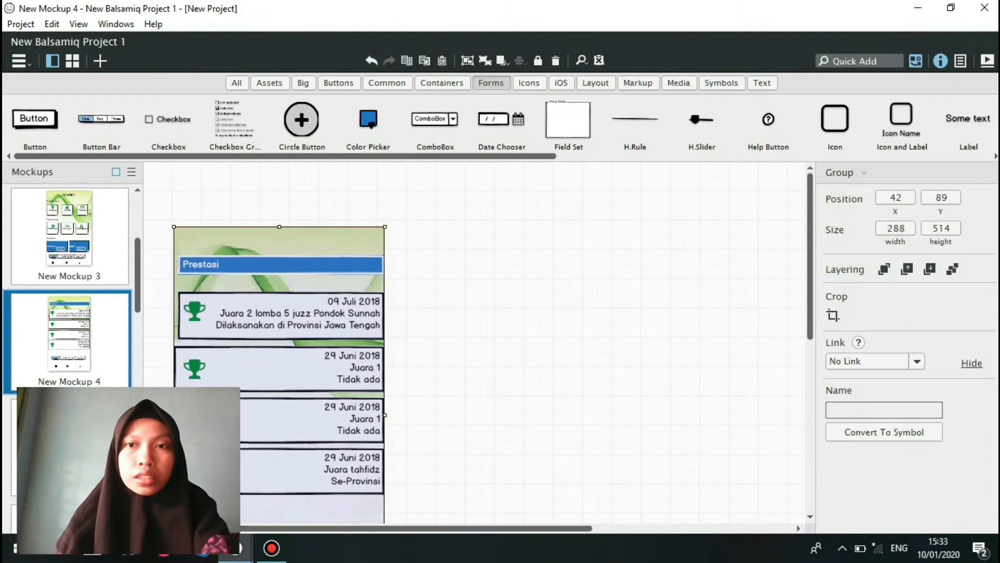
{"action": "scroll", "coordinate": [477, 344], "scroll_direction": "down", "scroll_amount": 4}
{"action": "scroll", "coordinate": [476, 344], "scroll_direction": "up", "scroll_amount": 2}
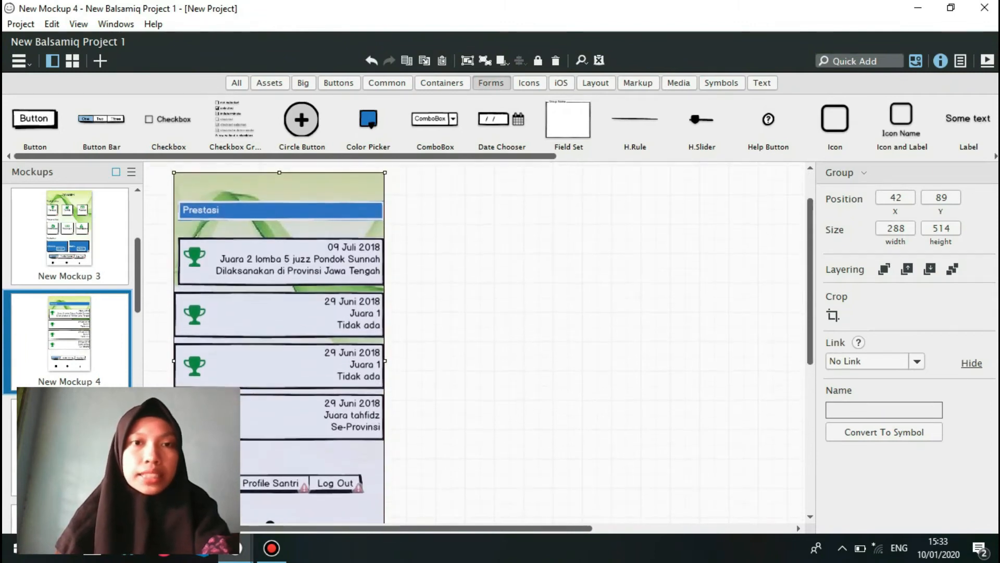
{"action": "key", "text": "Escape"}
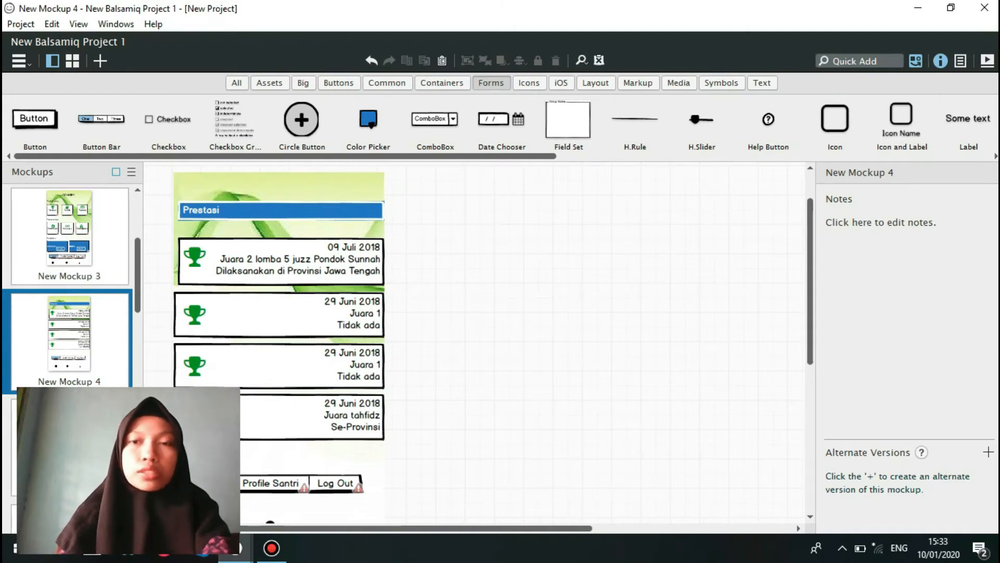
Ungroup the pasted Prestasi screen in New Mockup 4, including its nested group, into separate controls and deselect them.
{"action": "scroll", "coordinate": [477, 344], "scroll_direction": "down", "scroll_amount": 3}
{"action": "scroll", "coordinate": [476, 344], "scroll_direction": "up", "scroll_amount": 3}
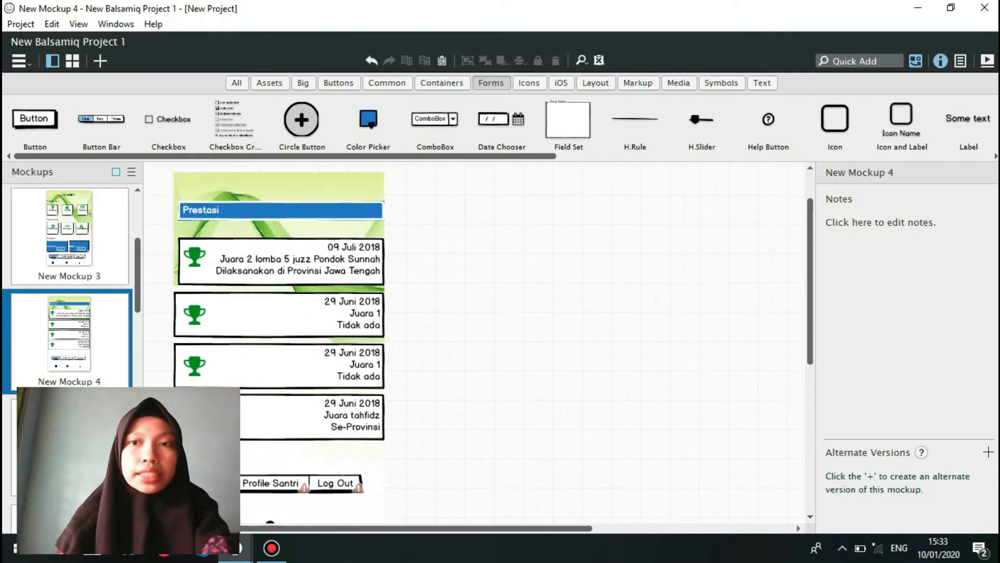
{"action": "scroll", "coordinate": [489, 344], "scroll_direction": "up", "scroll_amount": 2}
{"action": "left_click_drag", "start_coordinate": [154, 203], "coordinate": [444, 495]}
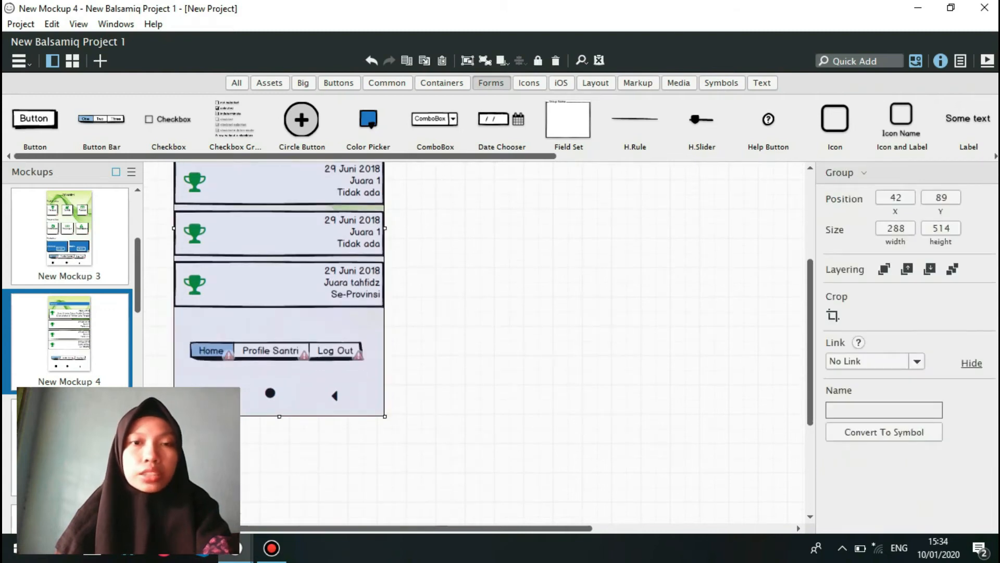
{"action": "left_click", "coordinate": [444, 469]}
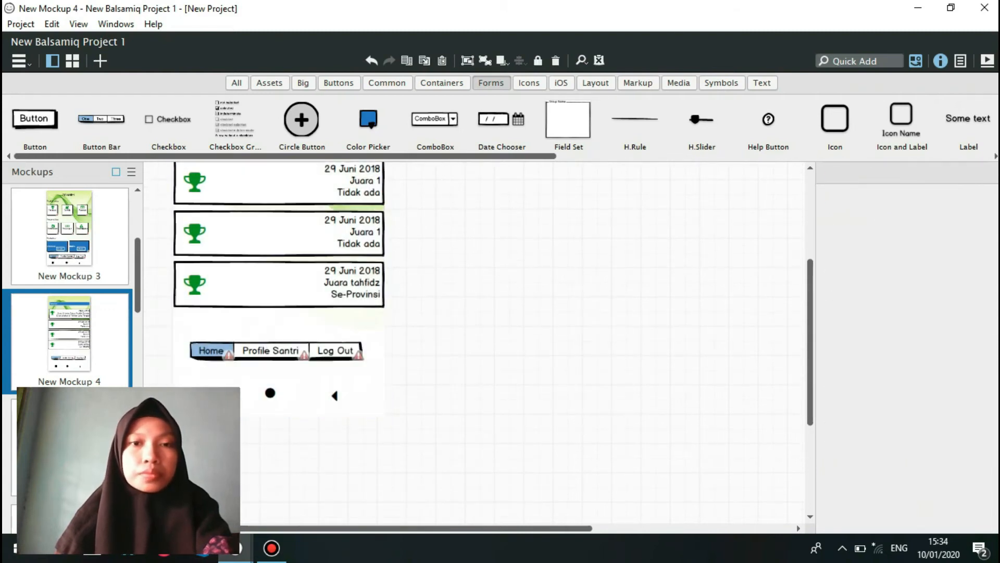
{"action": "left_click", "coordinate": [313, 325]}
{"action": "scroll", "coordinate": [475, 342], "scroll_direction": "up", "scroll_amount": 4}
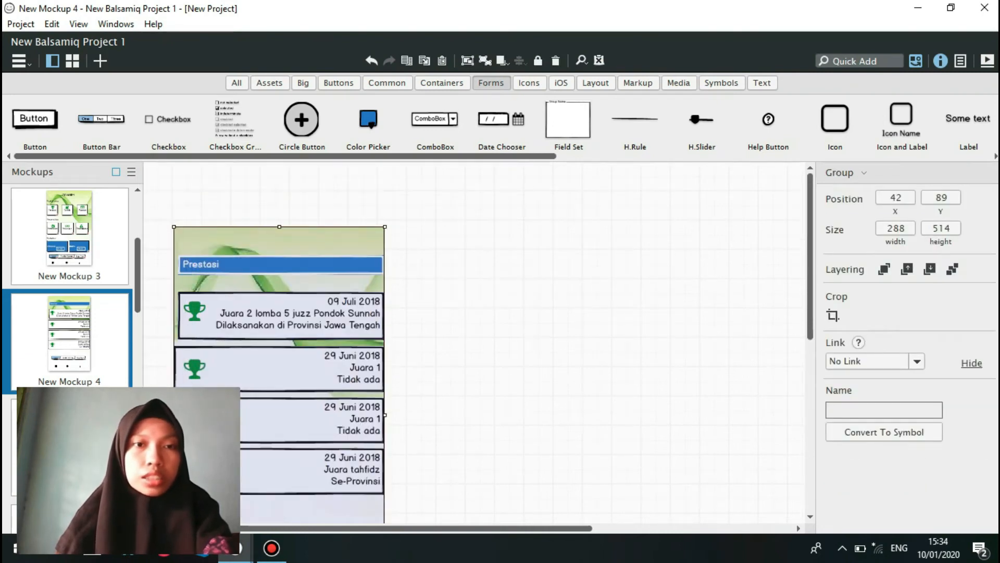
{"action": "left_click_drag", "start_coordinate": [162, 204], "coordinate": [414, 472]}
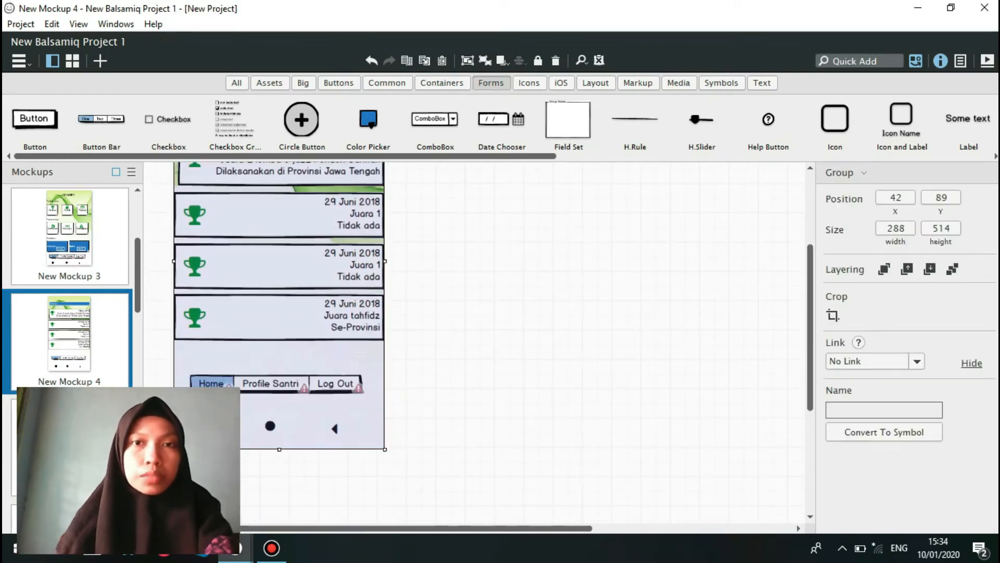
{"action": "key", "text": "ctrl+shift+g"}
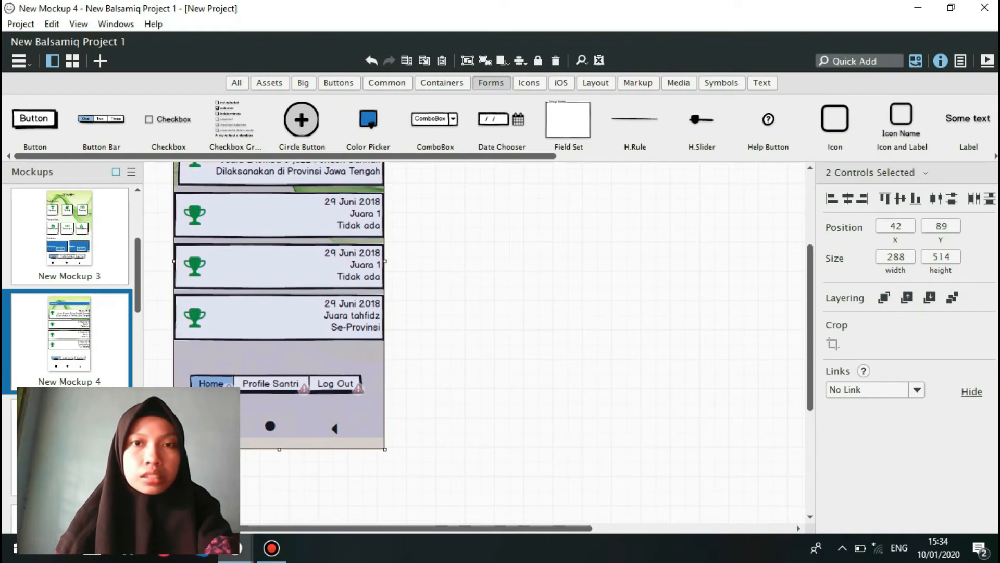
{"action": "key", "text": "ctrl+shift+g"}
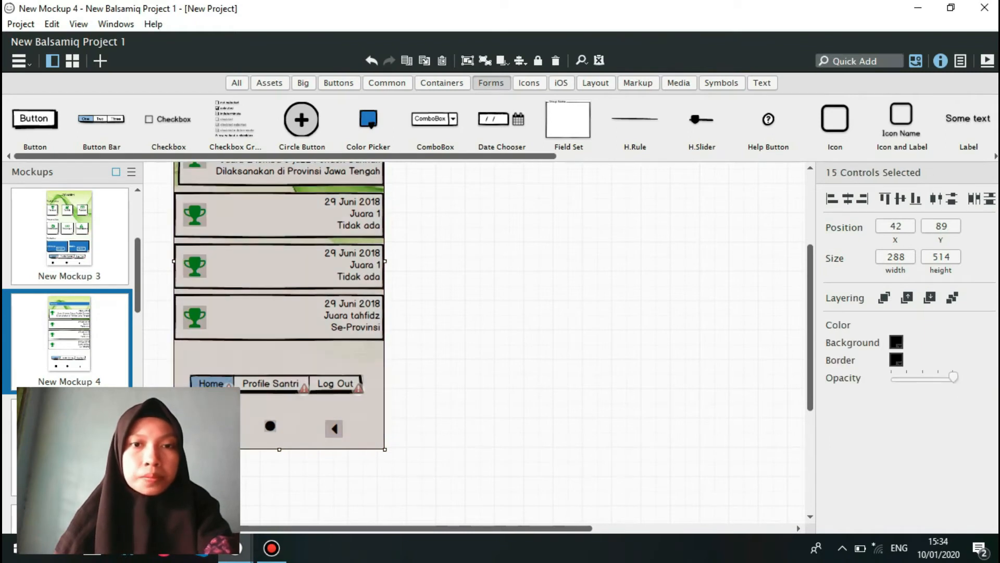
{"action": "key", "text": "Escape"}
Select the Juara tahfidz entry and look over the achievement entries and its text area properties on the Prestasi screen.
{"action": "left_click", "coordinate": [280, 317]}
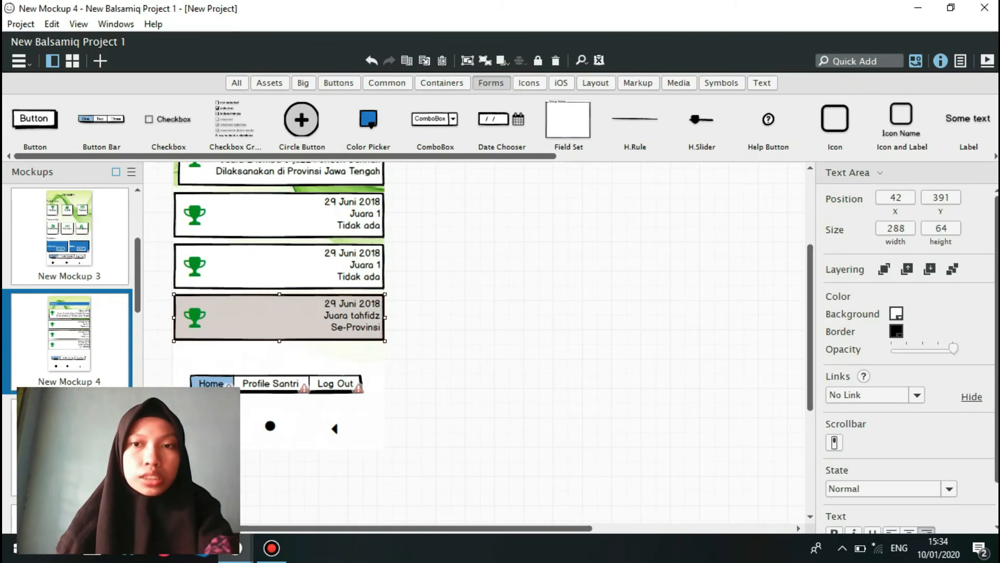
{"action": "scroll", "coordinate": [489, 328], "scroll_direction": "up", "scroll_amount": 1}
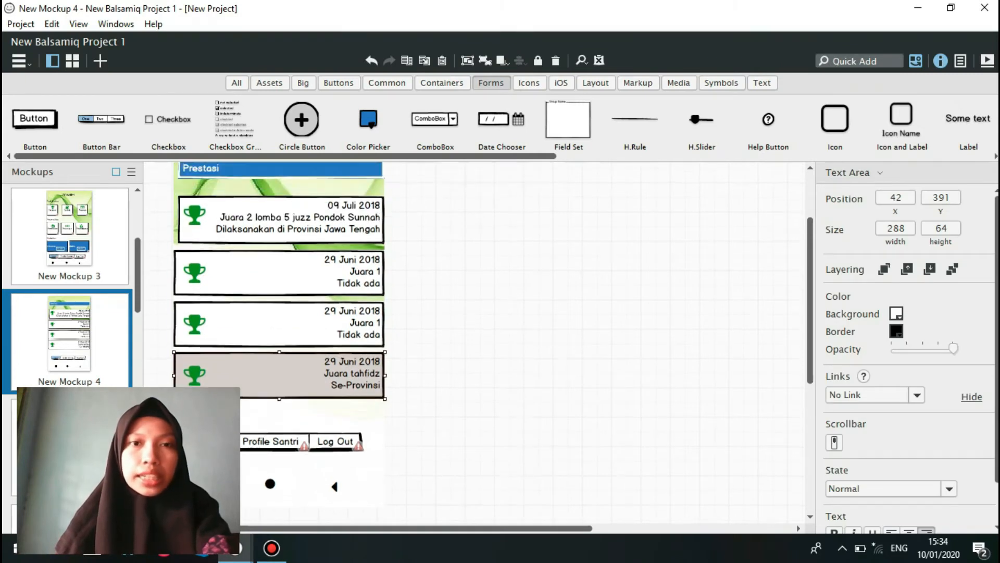
{"action": "scroll", "coordinate": [490, 342], "scroll_direction": "up", "scroll_amount": 1}
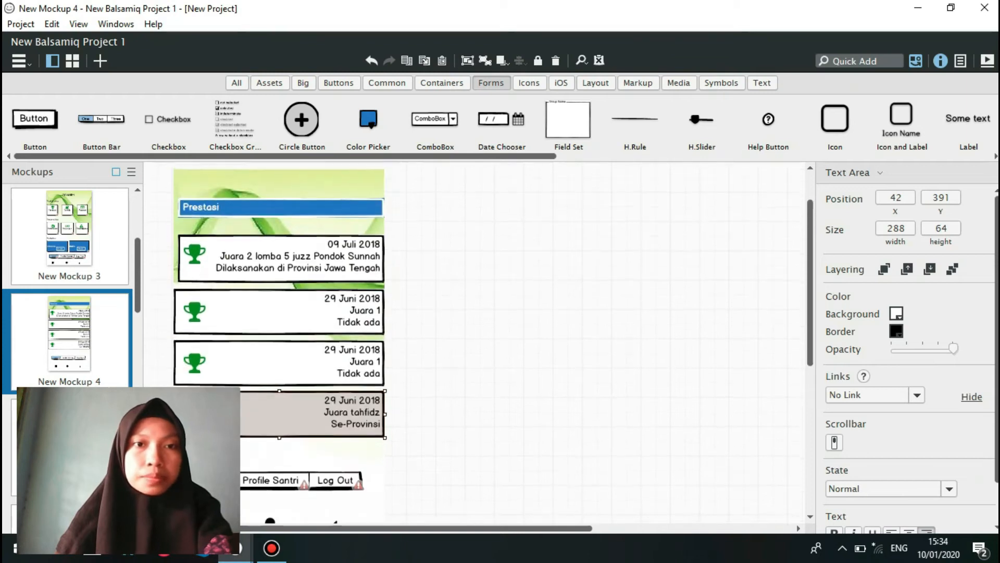
{"action": "scroll", "coordinate": [489, 328], "scroll_direction": "down", "scroll_amount": 2}
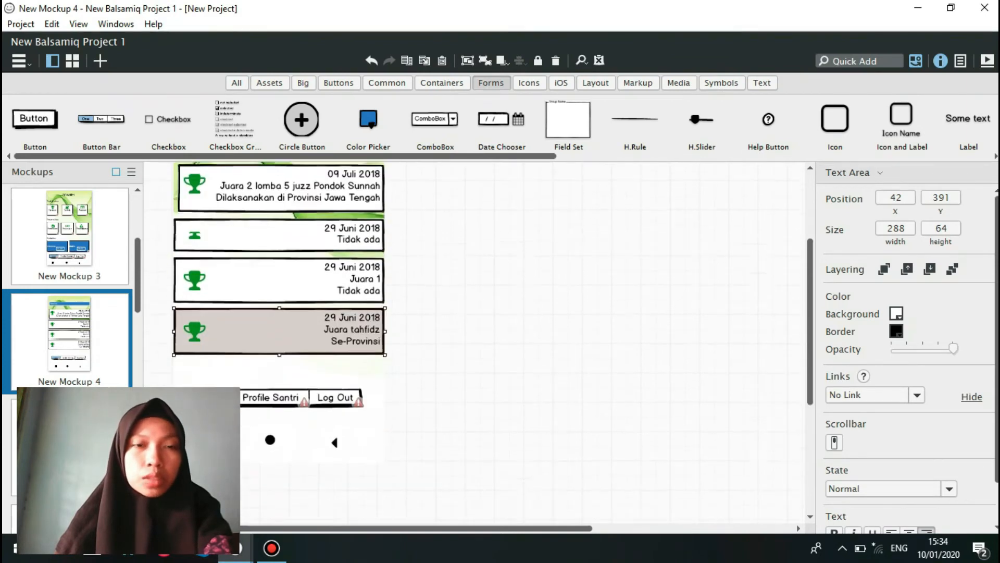
{"action": "scroll", "coordinate": [489, 342], "scroll_direction": "up", "scroll_amount": 2}
{"action": "scroll", "coordinate": [489, 342], "scroll_direction": "down", "scroll_amount": 1}
{"action": "scroll", "coordinate": [490, 342], "scroll_direction": "up", "scroll_amount": 1}
{"action": "scroll", "coordinate": [489, 342], "scroll_direction": "down", "scroll_amount": 3}
{"action": "scroll", "coordinate": [489, 342], "scroll_direction": "up", "scroll_amount": 1}
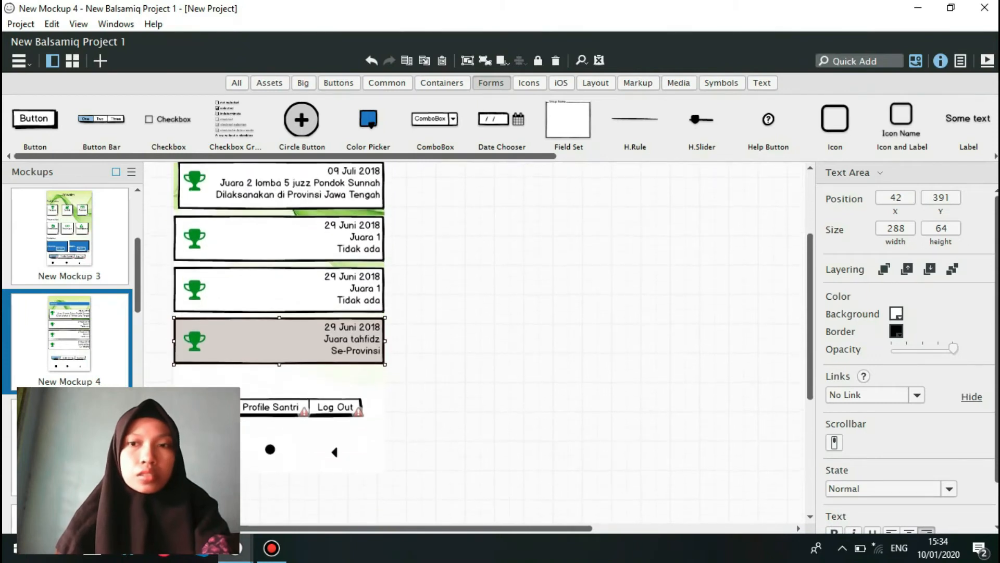
{"action": "scroll", "coordinate": [490, 342], "scroll_direction": "down", "scroll_amount": 1}
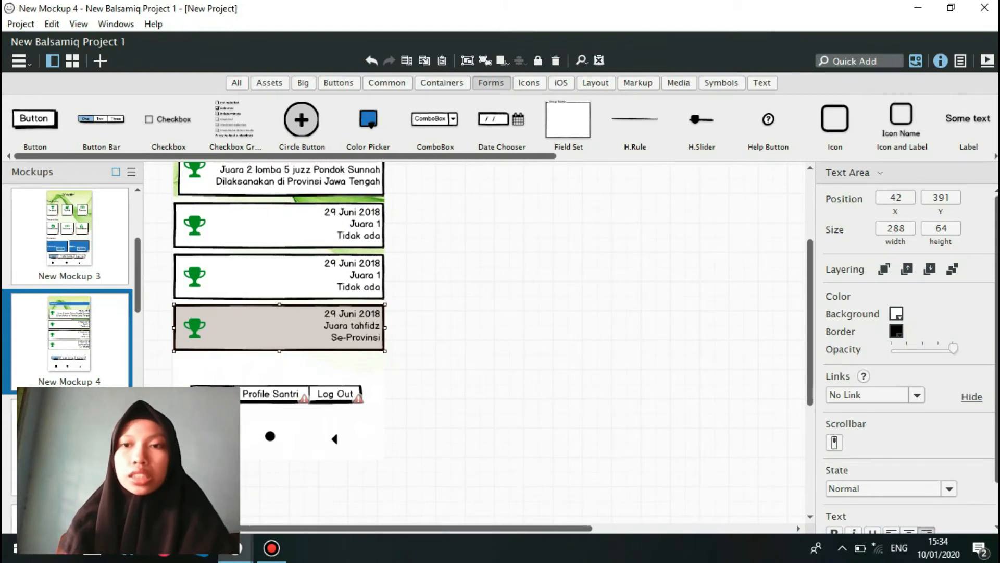
{"action": "scroll", "coordinate": [907, 355], "scroll_direction": "down", "scroll_amount": 2}
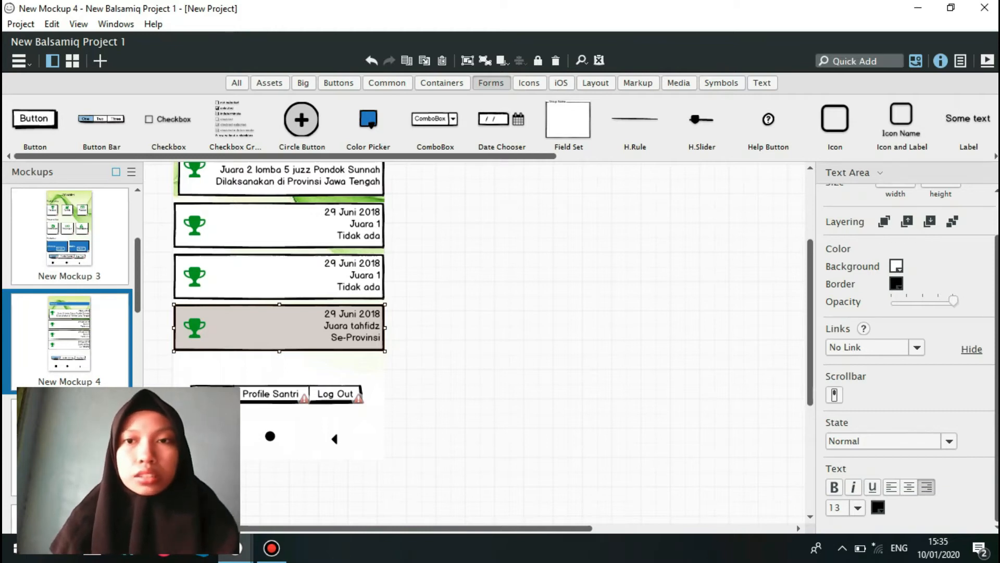
{"action": "scroll", "coordinate": [489, 302], "scroll_direction": "down", "scroll_amount": 3}
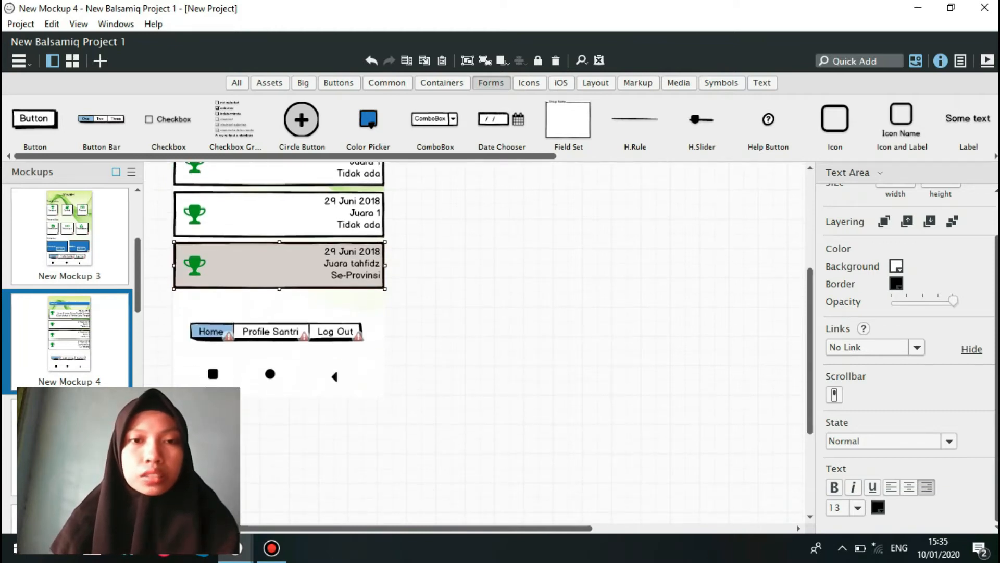
Link the Home item of the Prestasi screen's button bar to New Mockup 3.
{"action": "left_click", "coordinate": [276, 332]}
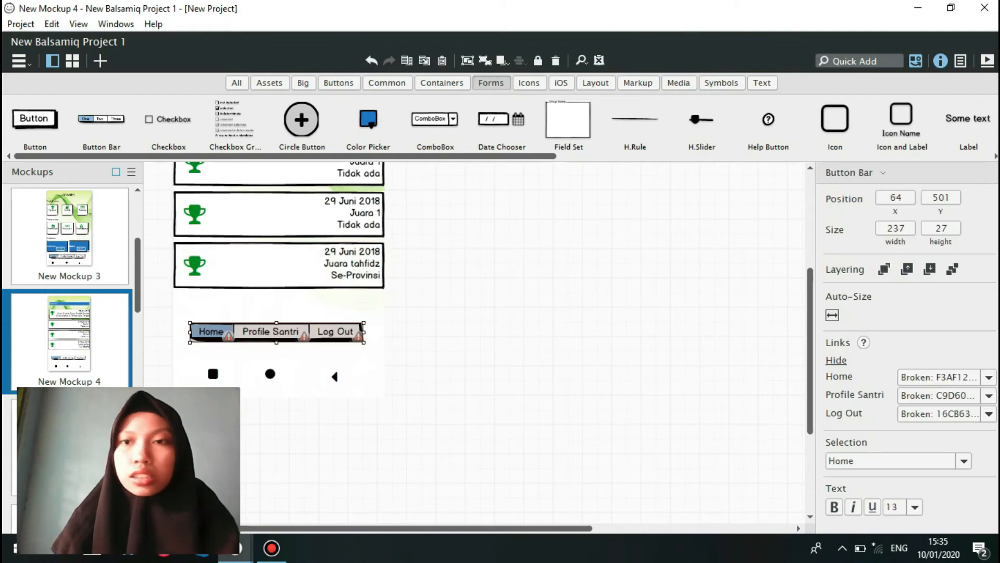
{"action": "left_click", "coordinate": [989, 378]}
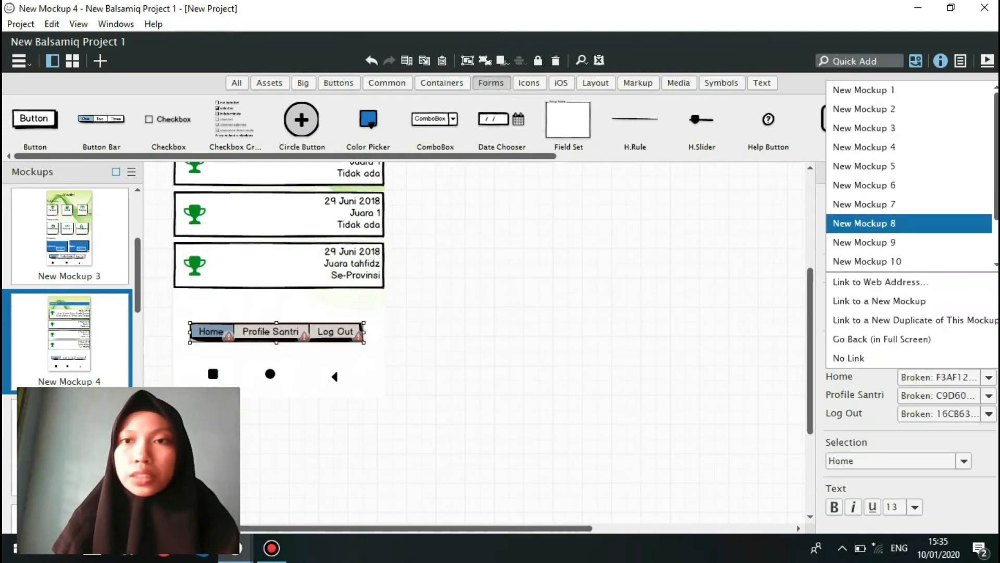
{"action": "left_click", "coordinate": [864, 129]}
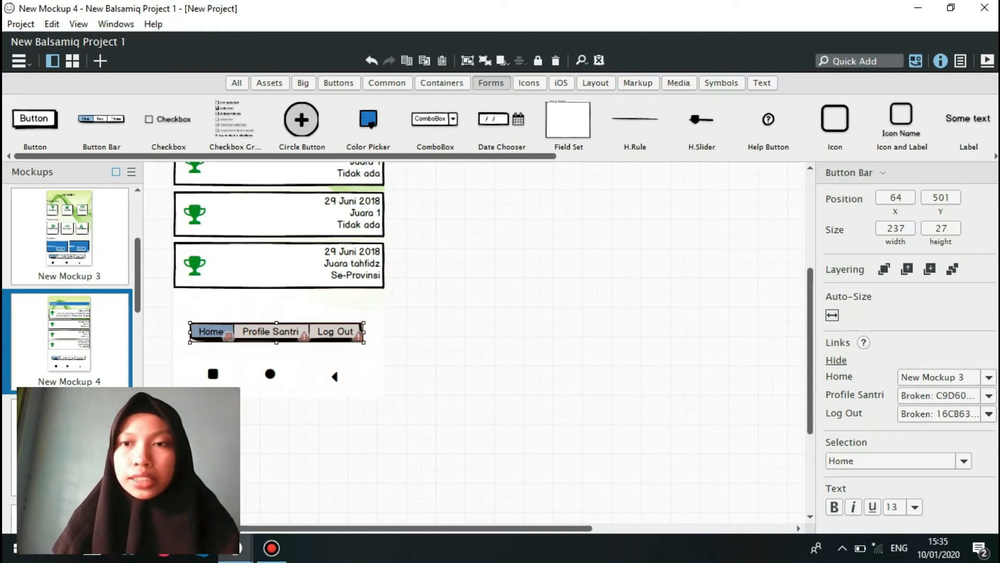
Link the Prestasi button bar's Profile Santri item to New Mockup 11 and its Log Out item to New Mockup 1.
{"action": "left_click", "coordinate": [989, 378]}
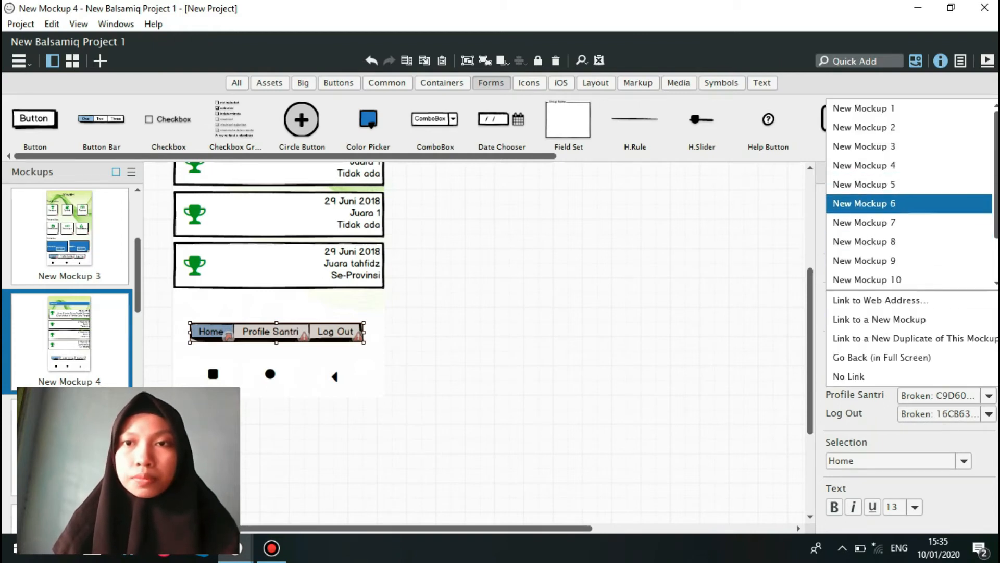
{"action": "left_click", "coordinate": [996, 283]}
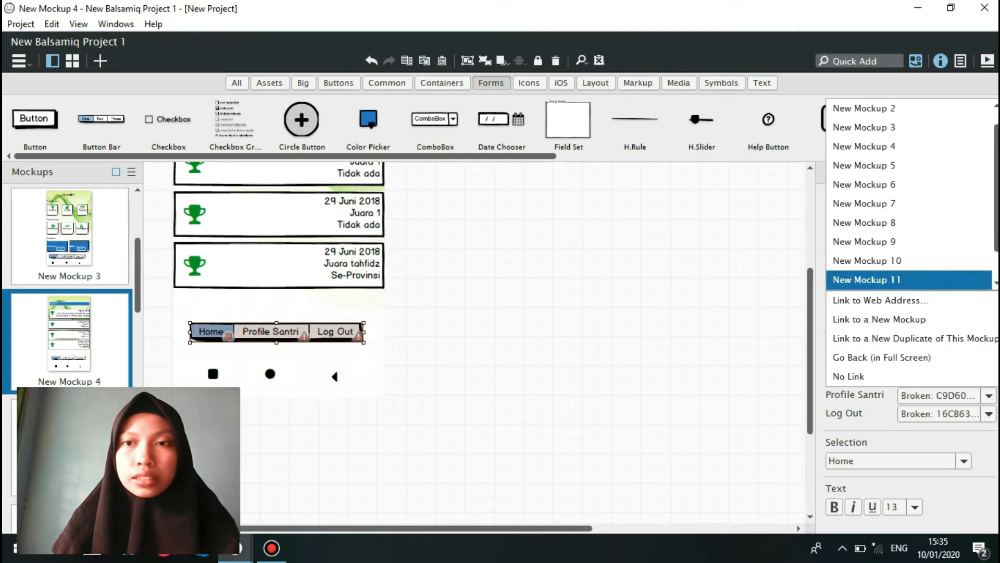
{"action": "left_click", "coordinate": [911, 280]}
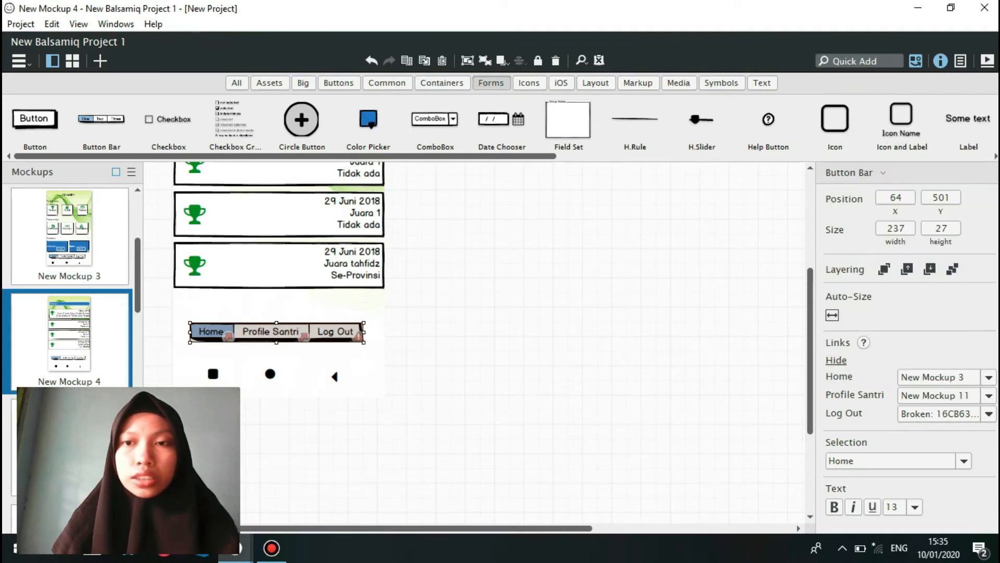
{"action": "left_click", "coordinate": [989, 414]}
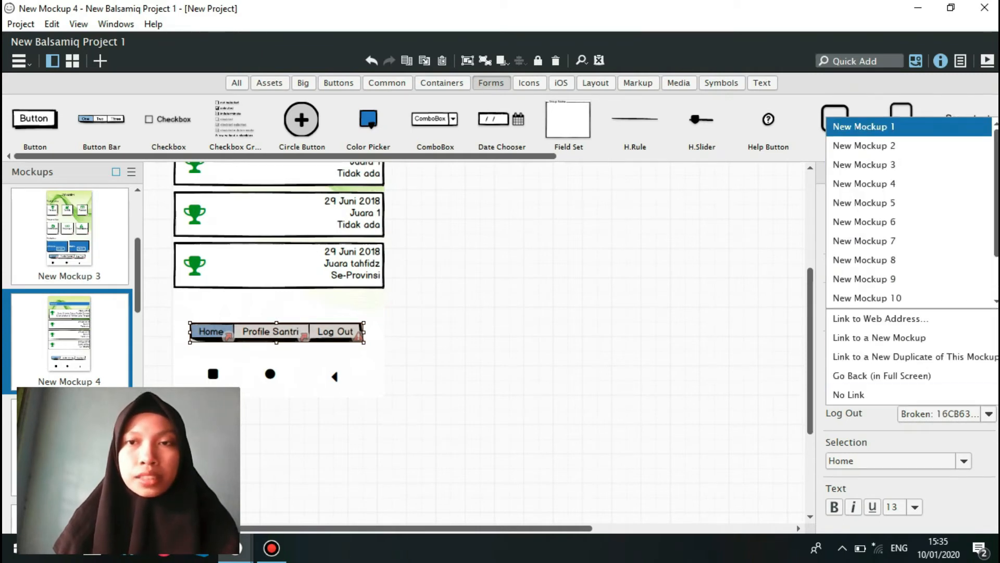
{"action": "left_click", "coordinate": [901, 126]}
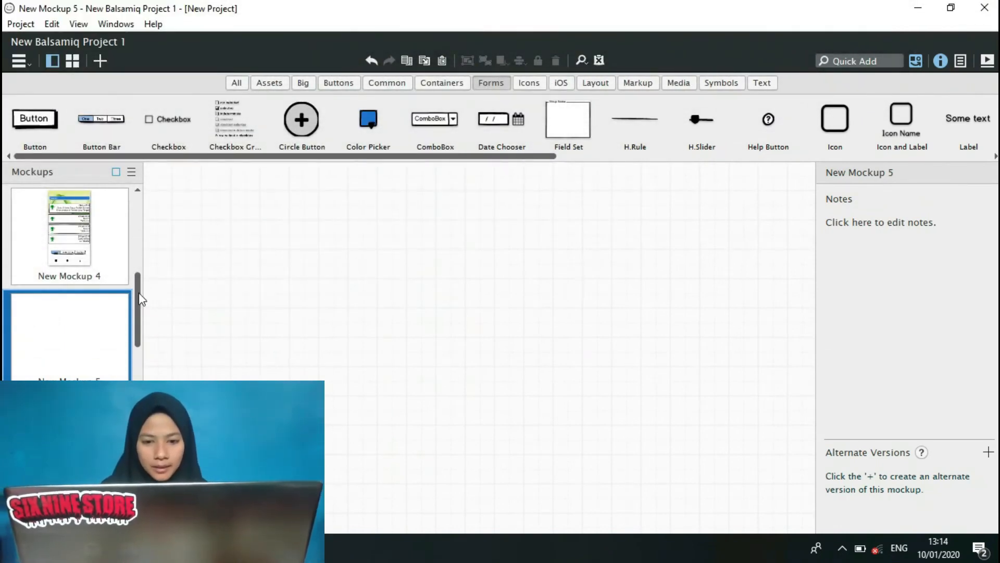
Switch to the project projek aplikasi smartphone.bmpr and copy the grouped Tahfidz screen from New Mockup 7.
{"action": "scroll", "coordinate": [139, 297], "scroll_direction": "up", "scroll_amount": 2}
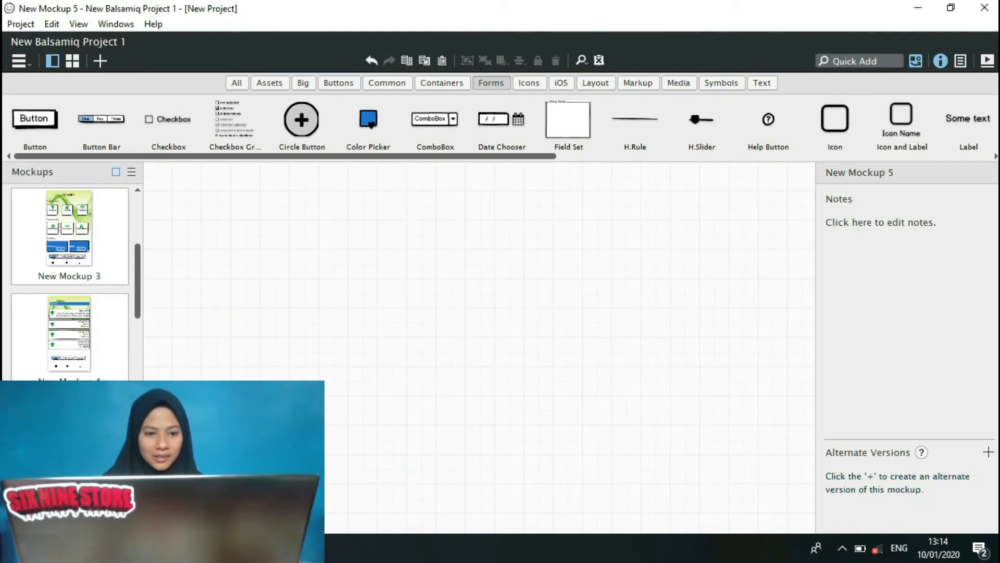
{"action": "left_click", "coordinate": [250, 548]}
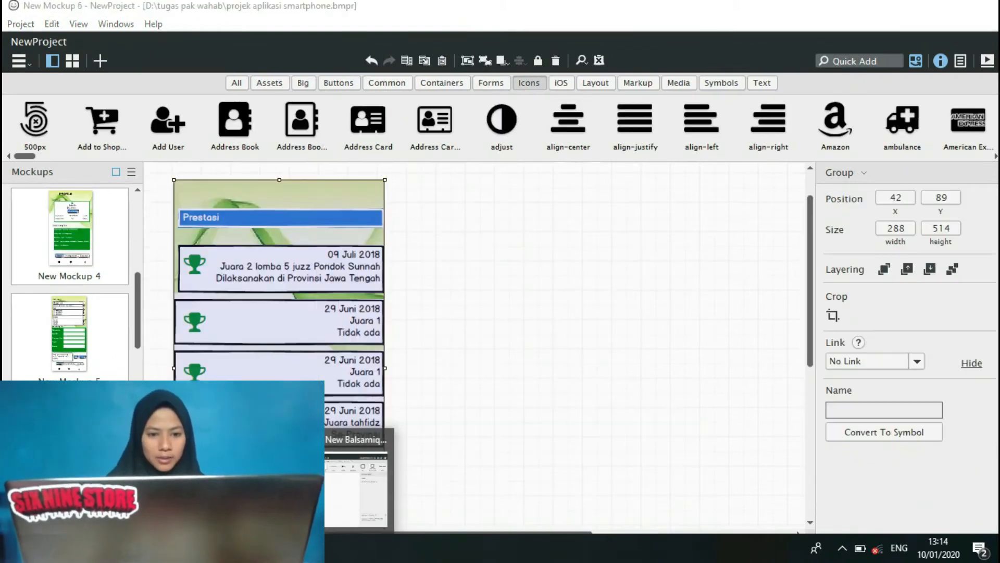
{"action": "left_click", "coordinate": [180, 487]}
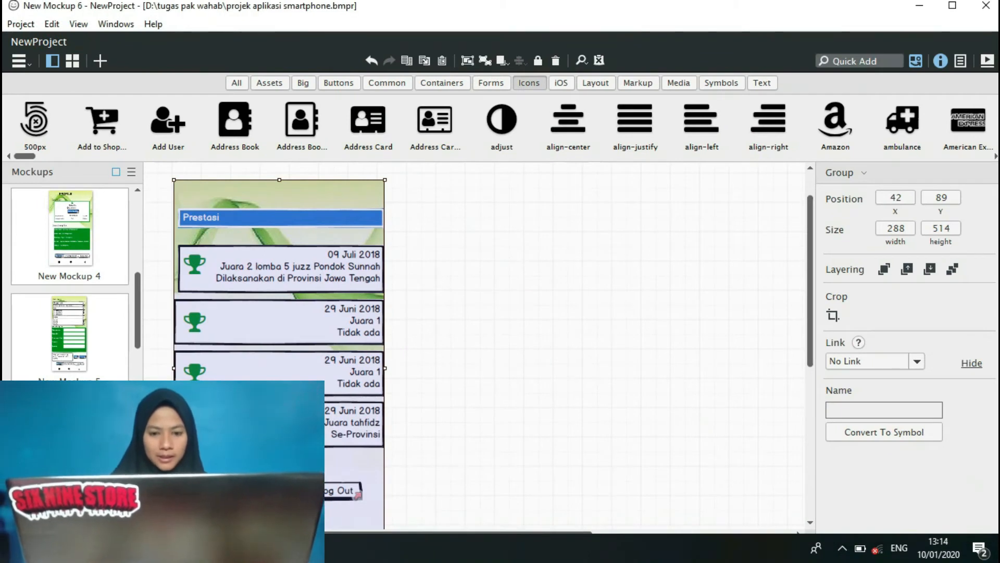
{"action": "left_click", "coordinate": [70, 515]}
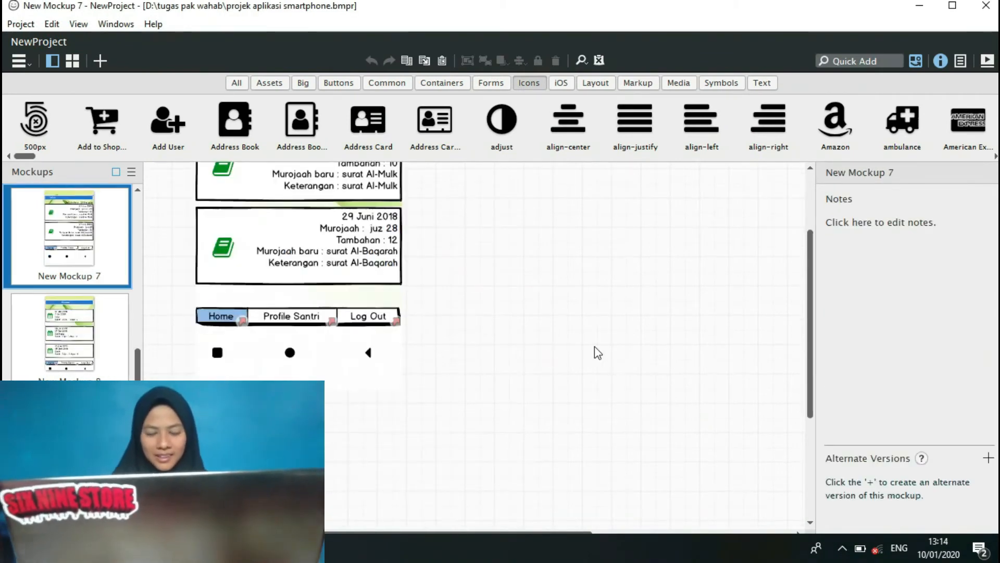
{"action": "left_click_drag", "start_coordinate": [811, 302], "coordinate": [810, 258]}
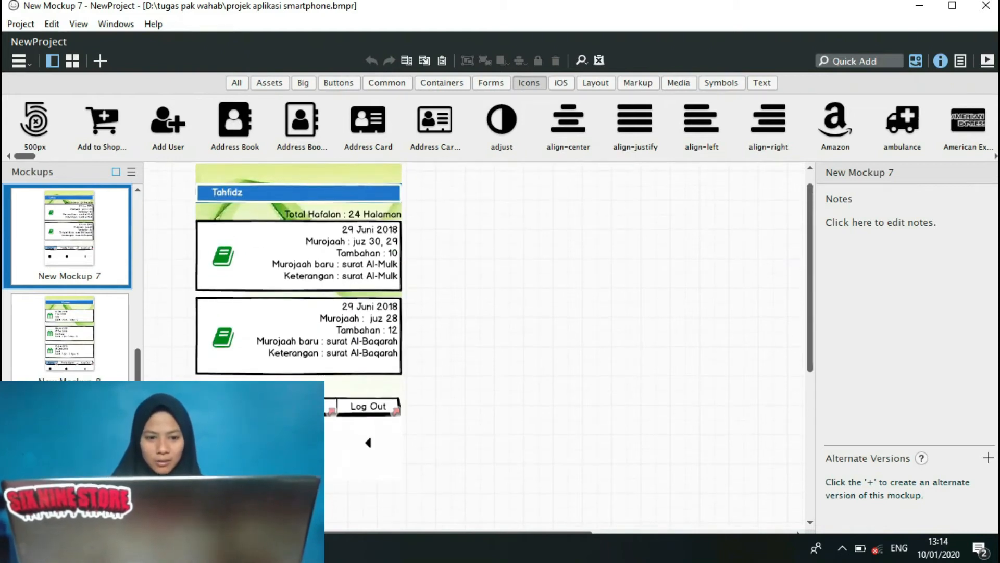
{"action": "left_click_drag", "start_coordinate": [181, 494], "coordinate": [410, 201]}
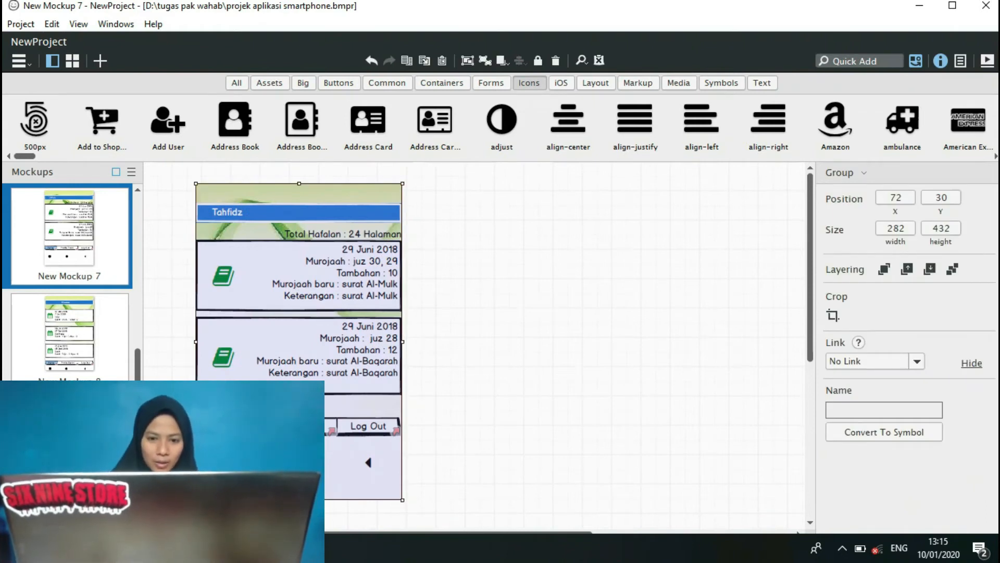
Return to New Balsamiq Project 1 and paste the Tahfidz screen into New Mockup 5, replacing the existing background image.
{"action": "mouse_move", "coordinate": [256, 548]}
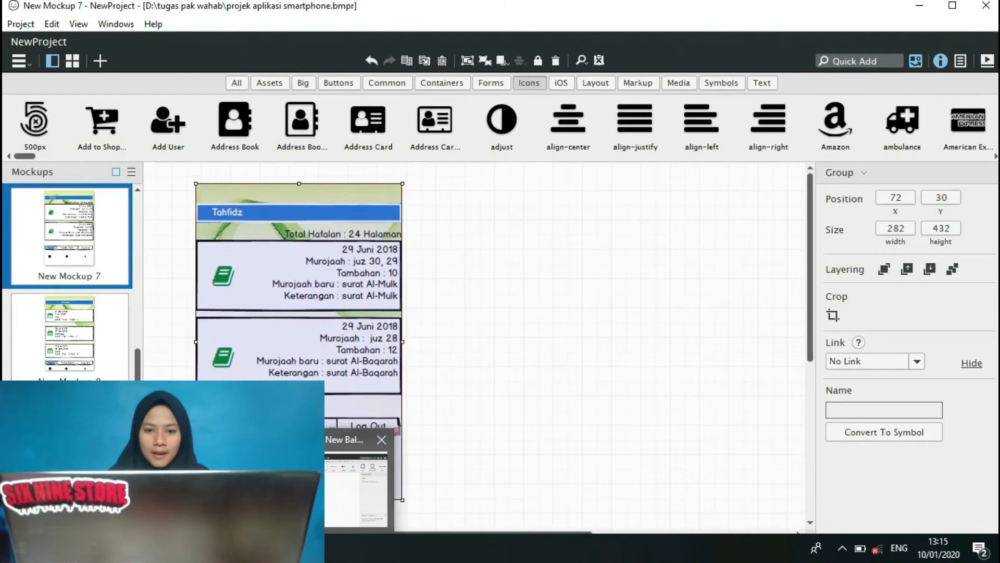
{"action": "left_click", "coordinate": [349, 482]}
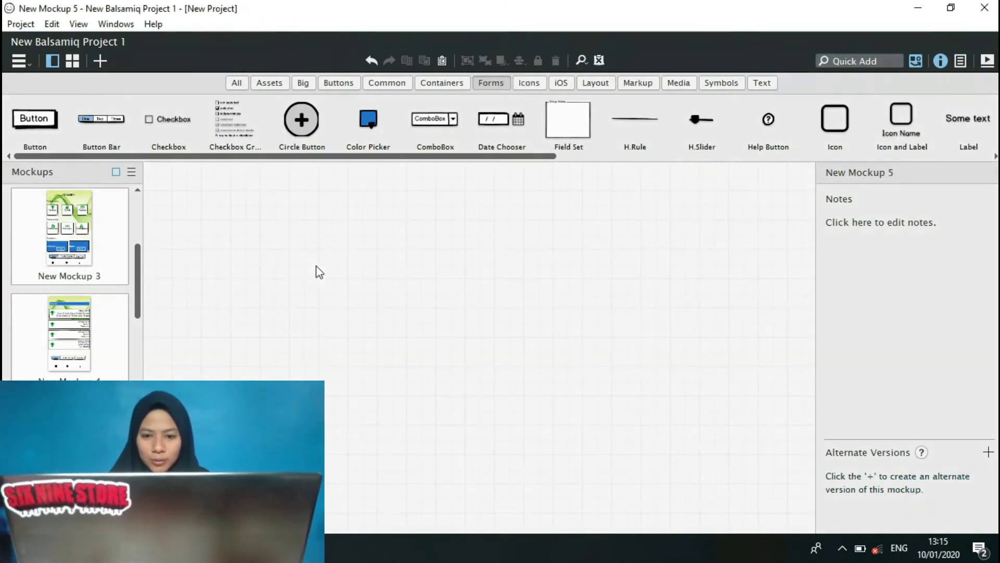
{"action": "key", "text": "ctrl+v"}
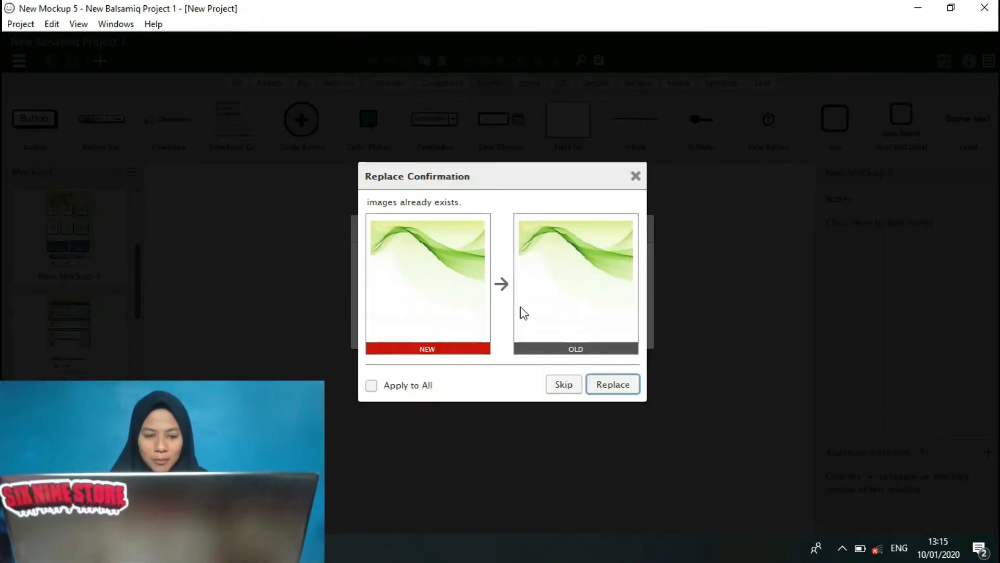
{"action": "left_click", "coordinate": [625, 384]}
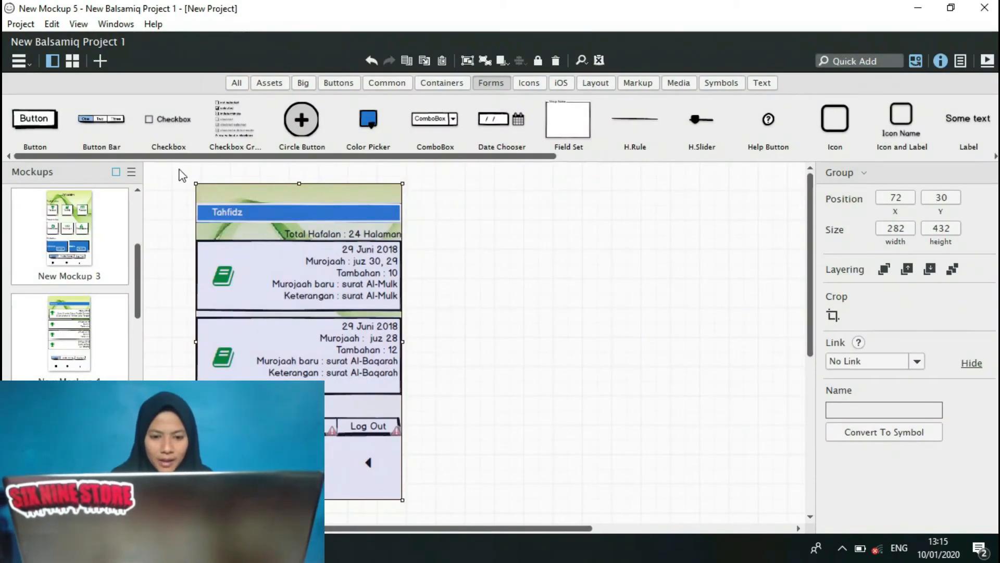
Ungroup the pasted Tahfidz screen in New Mockup 5 and deselect it.
{"action": "left_click_drag", "start_coordinate": [172, 167], "coordinate": [443, 419]}
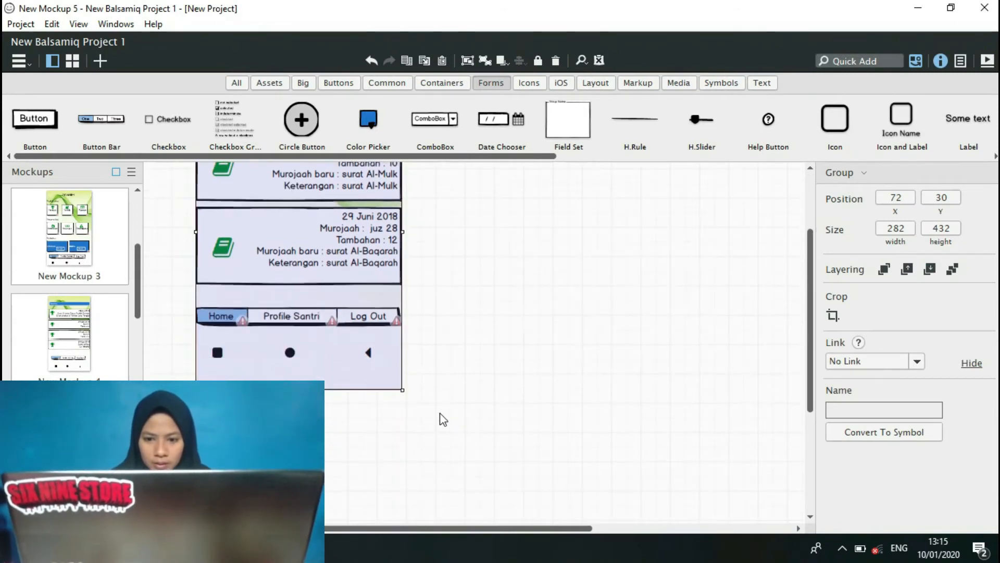
{"action": "left_click", "coordinate": [489, 59]}
{"action": "left_click", "coordinate": [502, 314]}
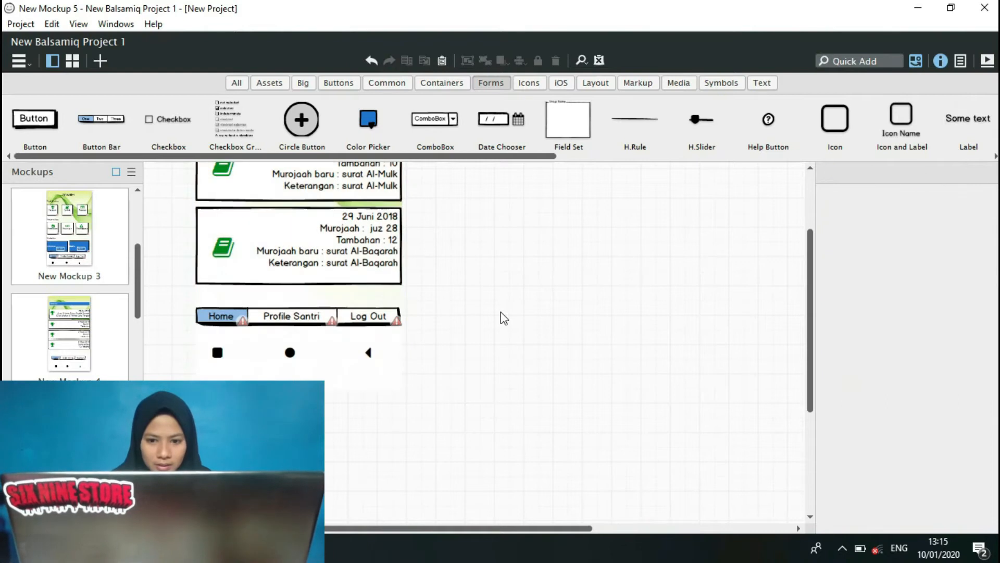
Link the Home item of the Tahfidz screen's button bar to New Mockup 3.
{"action": "left_click", "coordinate": [354, 322]}
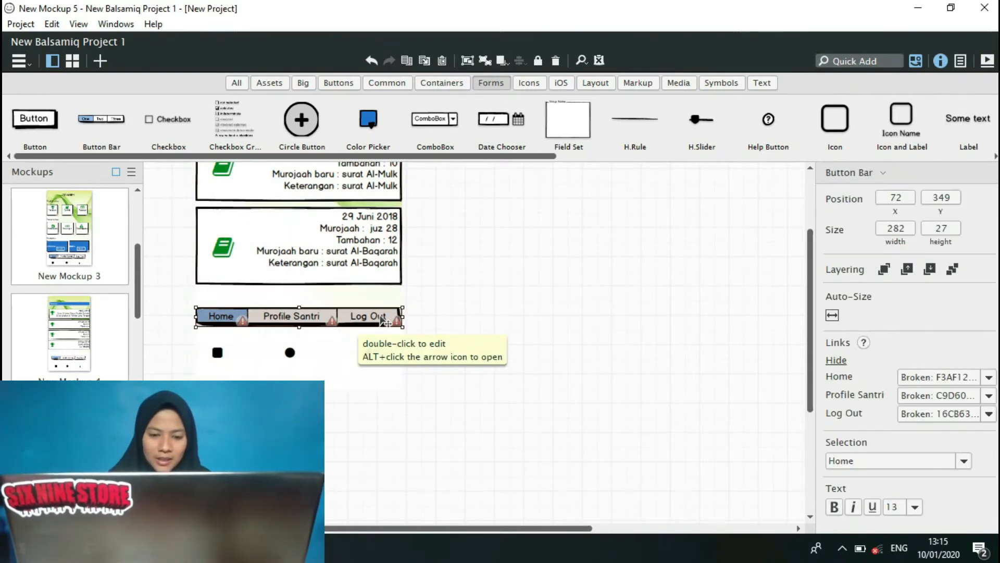
{"action": "left_click_drag", "start_coordinate": [814, 274], "coordinate": [810, 246]}
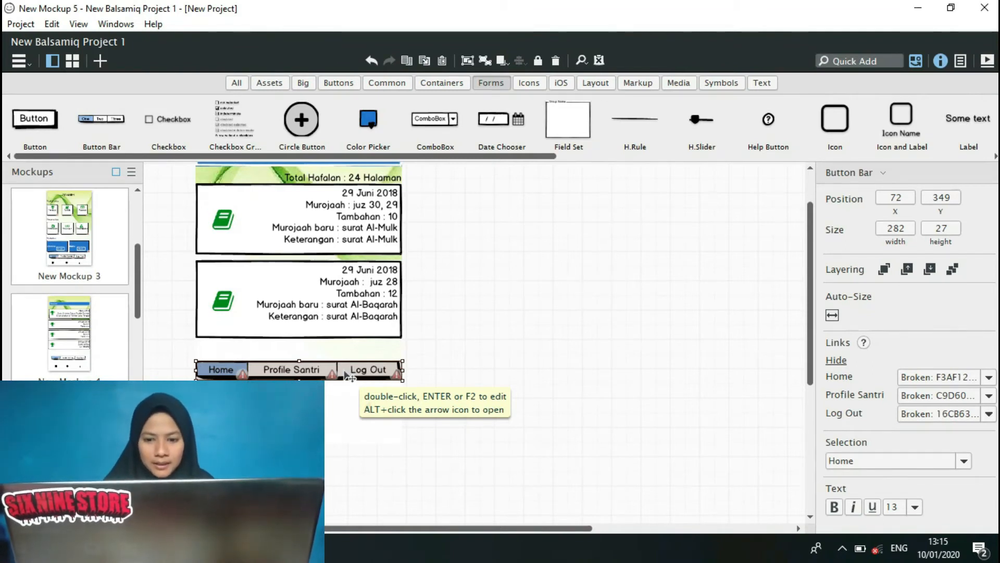
{"action": "left_click", "coordinate": [989, 378]}
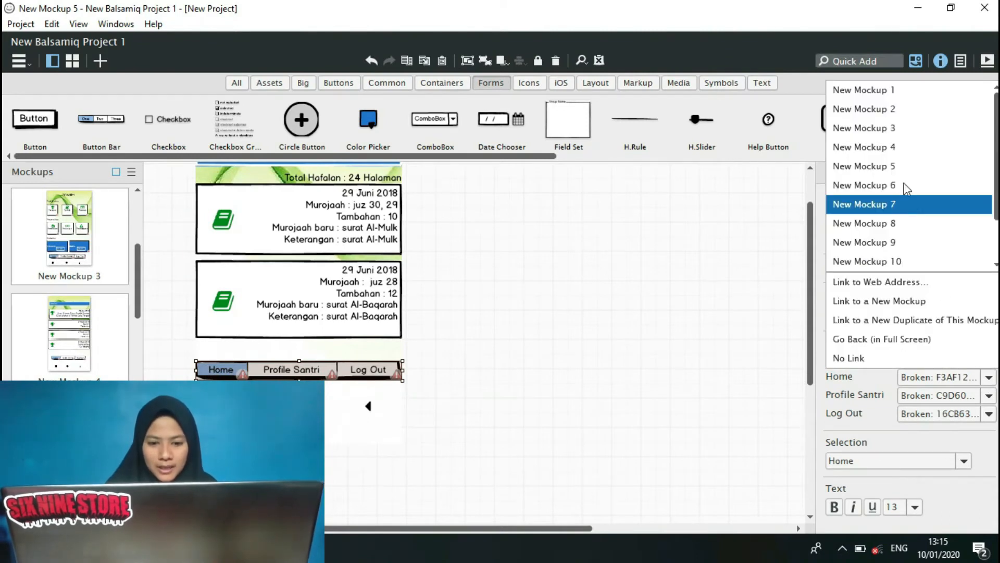
{"action": "left_click", "coordinate": [896, 129]}
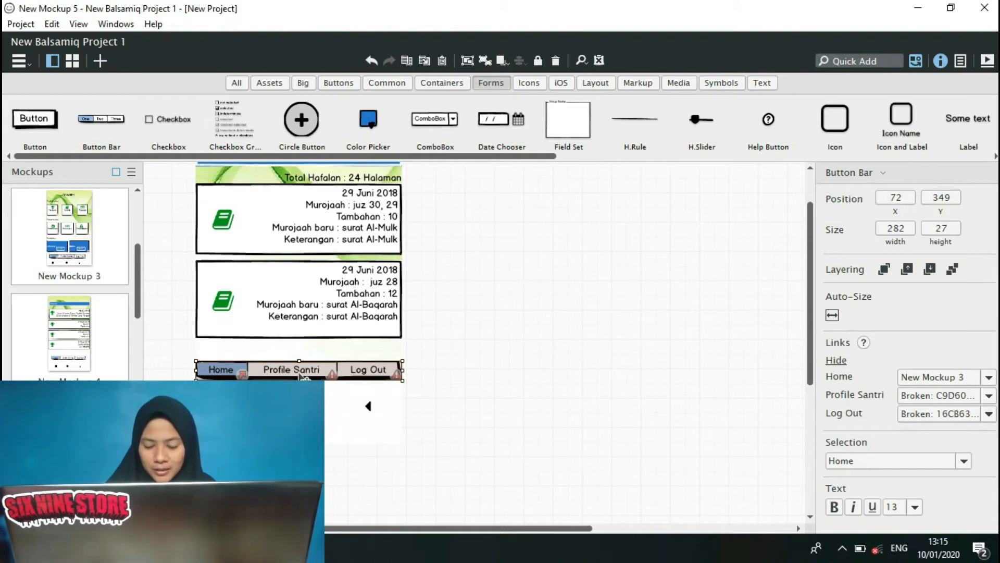
Link the Tahfidz button bar's Profile Santri item to New Mockup 11 and its Log Out item to New Mockup 1.
{"action": "left_click", "coordinate": [989, 396]}
{"action": "scroll", "coordinate": [909, 193], "scroll_direction": "down", "scroll_amount": 1}
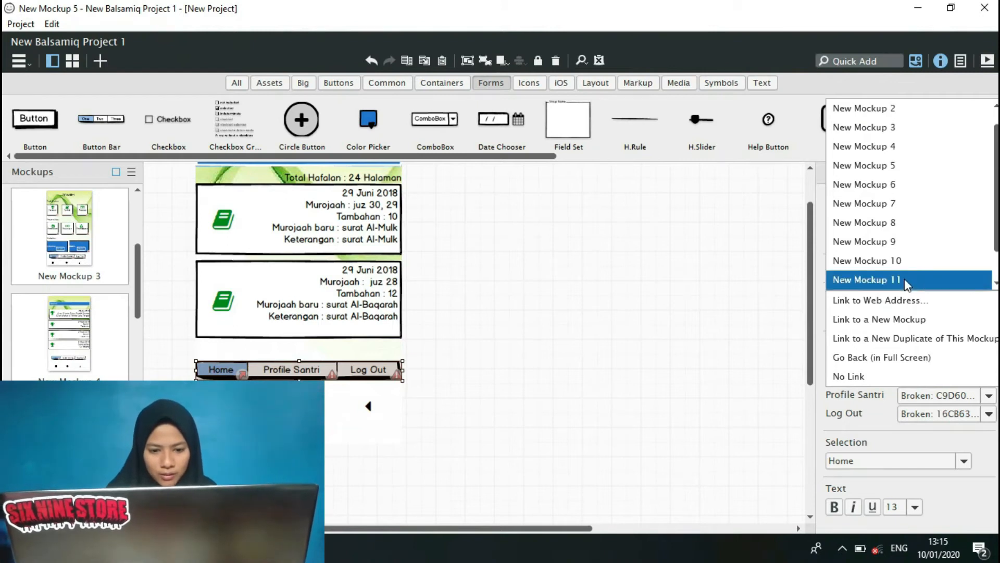
{"action": "left_click", "coordinate": [976, 280]}
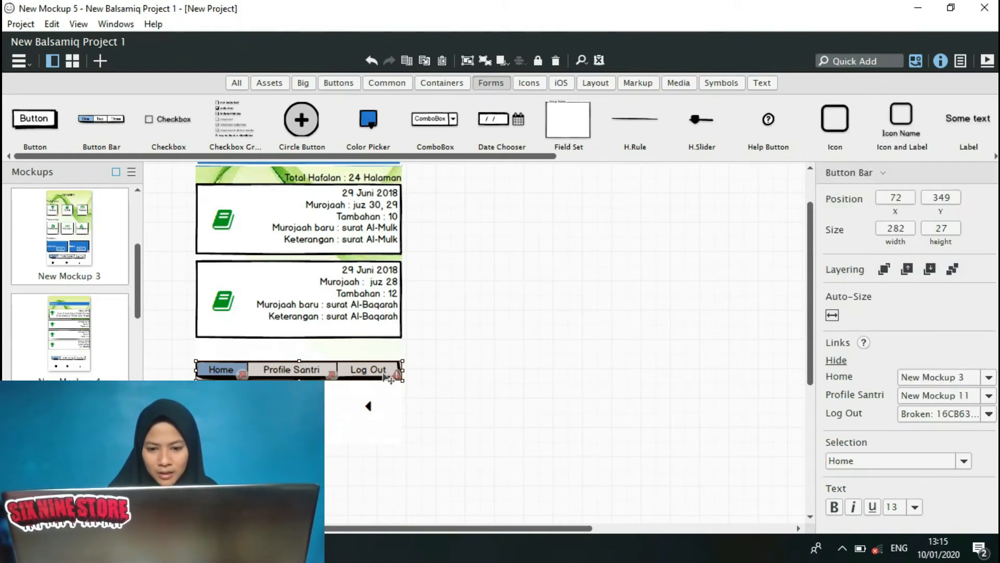
{"action": "left_click", "coordinate": [989, 414]}
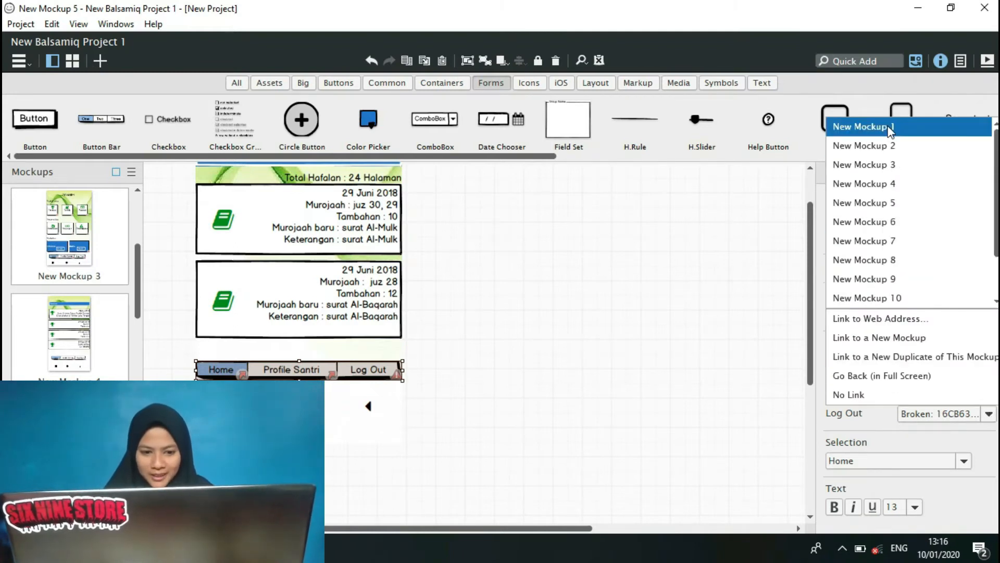
{"action": "left_click", "coordinate": [891, 131]}
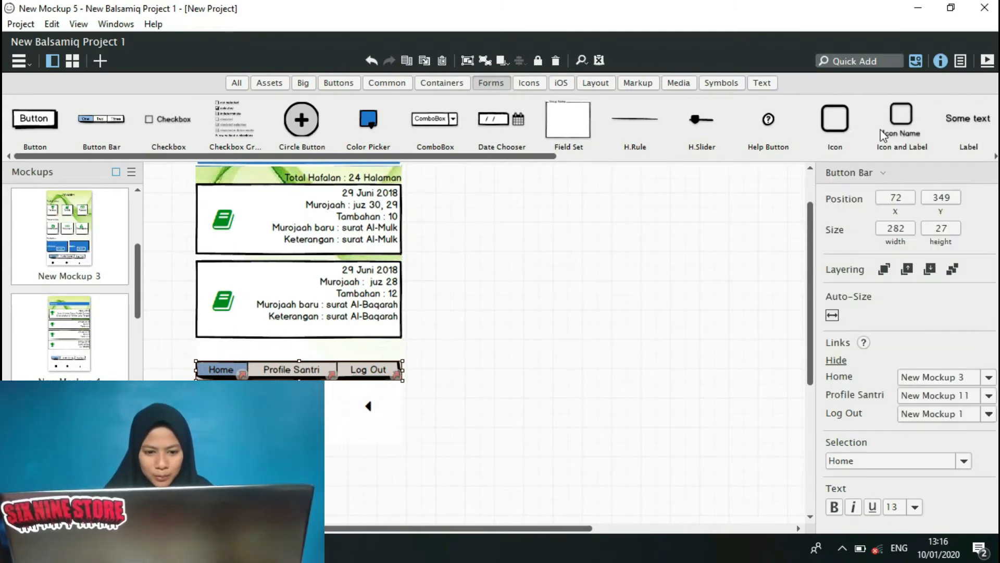
{"action": "left_click_drag", "start_coordinate": [810, 267], "coordinate": [812, 234]}
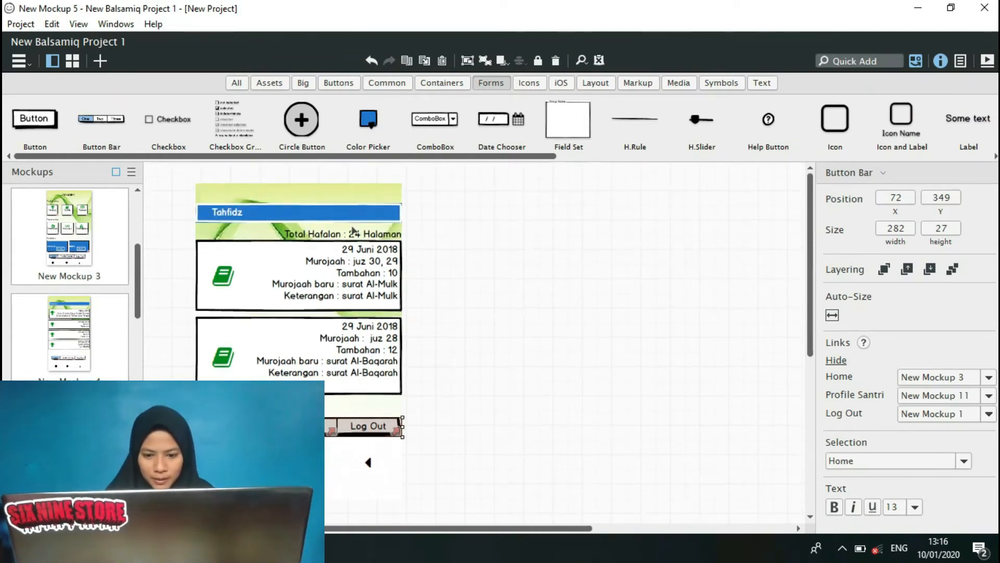
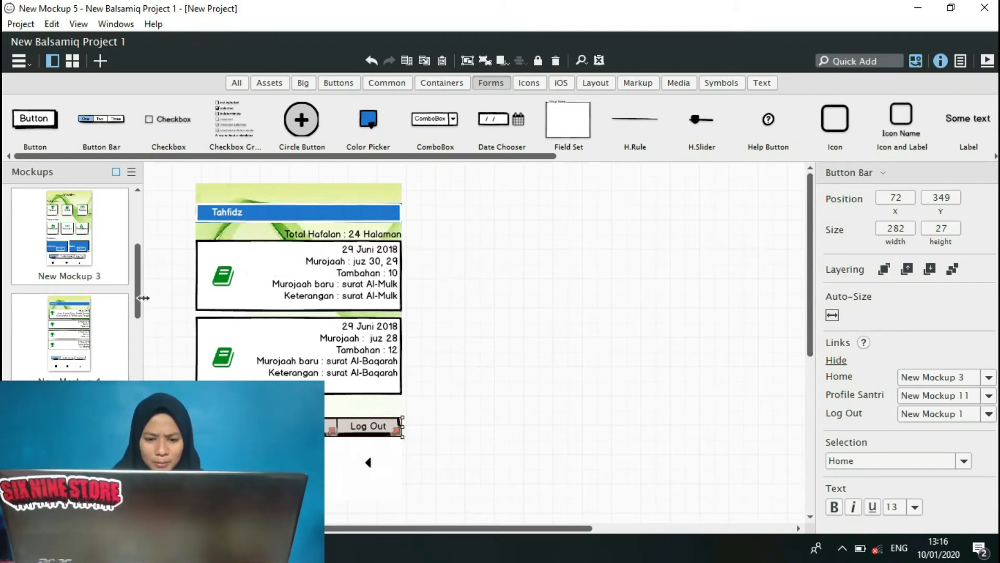
Open the empty New Mockup 6, switch to the NewProject window and copy the Absensi screen from its New Mockup 8.
{"action": "left_click_drag", "start_coordinate": [138, 291], "coordinate": [138, 328]}
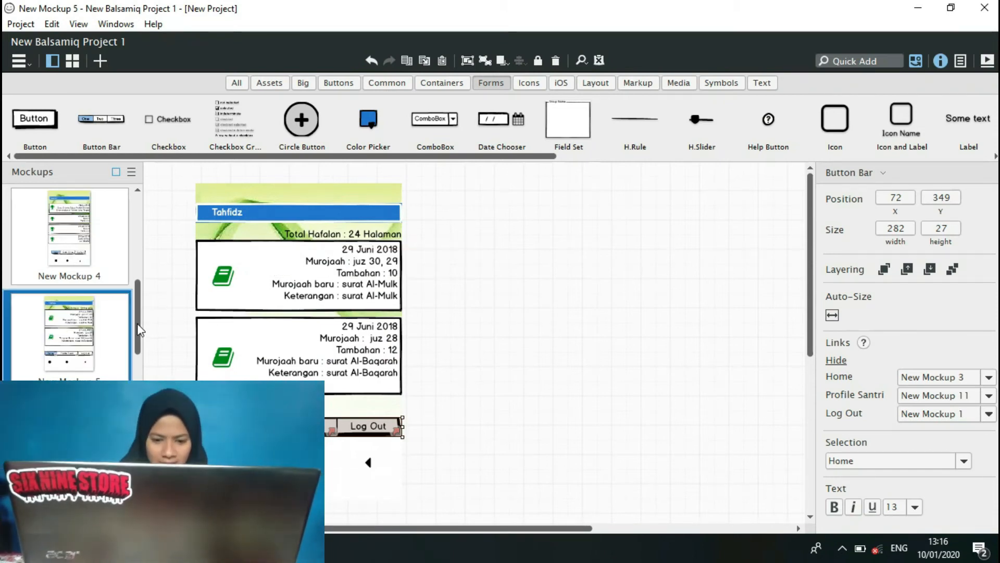
{"action": "left_click", "coordinate": [69, 438]}
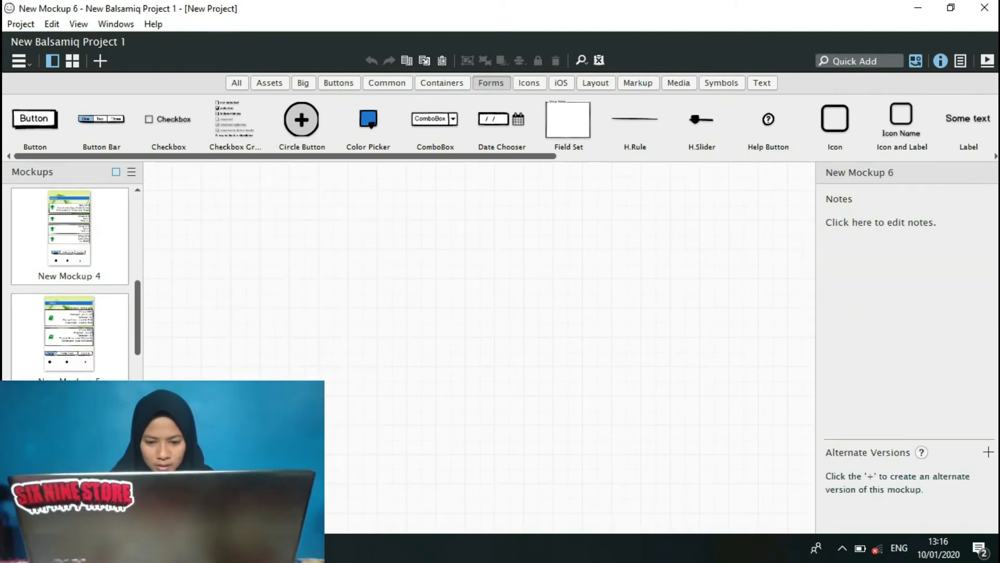
{"action": "mouse_move", "coordinate": [247, 548]}
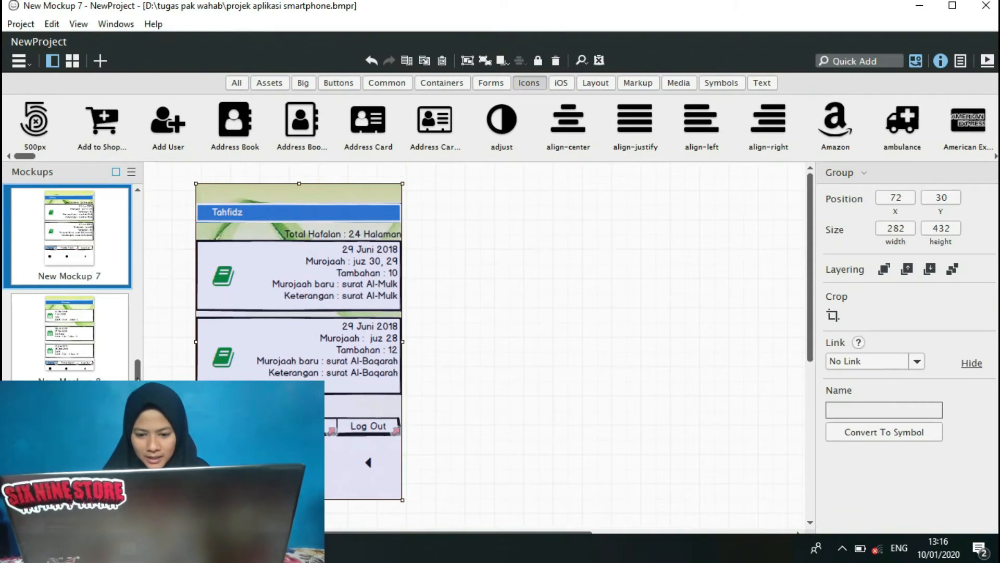
{"action": "left_click", "coordinate": [111, 359]}
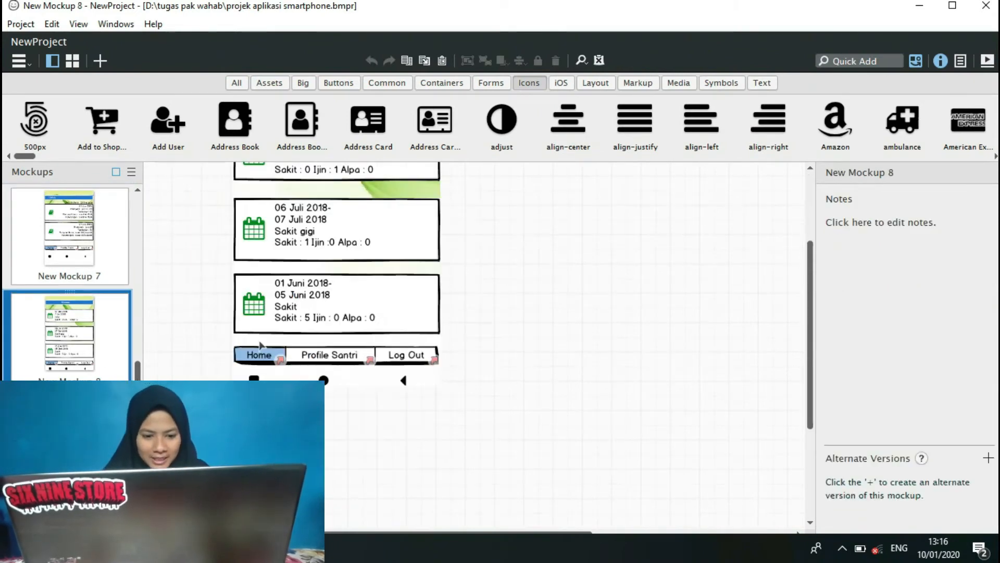
{"action": "left_click_drag", "start_coordinate": [811, 316], "coordinate": [812, 255]}
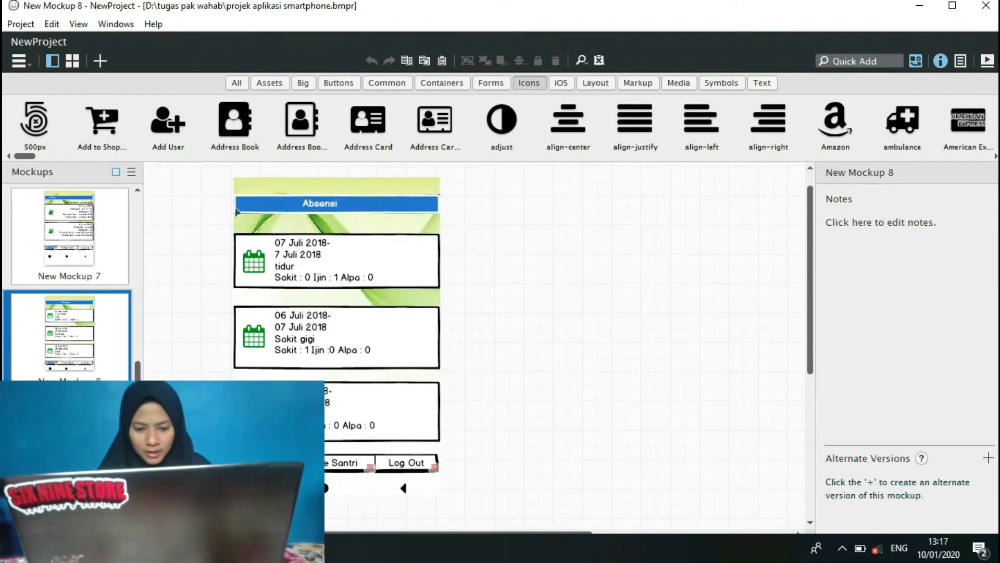
{"action": "left_click", "coordinate": [298, 245]}
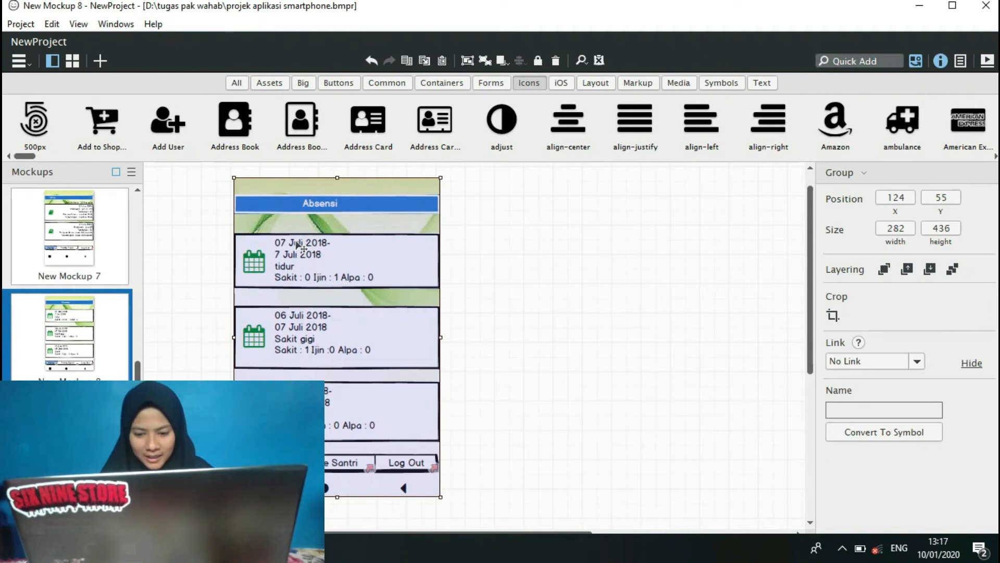
Return to New Balsamiq Project 1 and paste the Absensi screen into New Mockup 6, replacing the existing background image.
{"action": "mouse_move", "coordinate": [261, 548]}
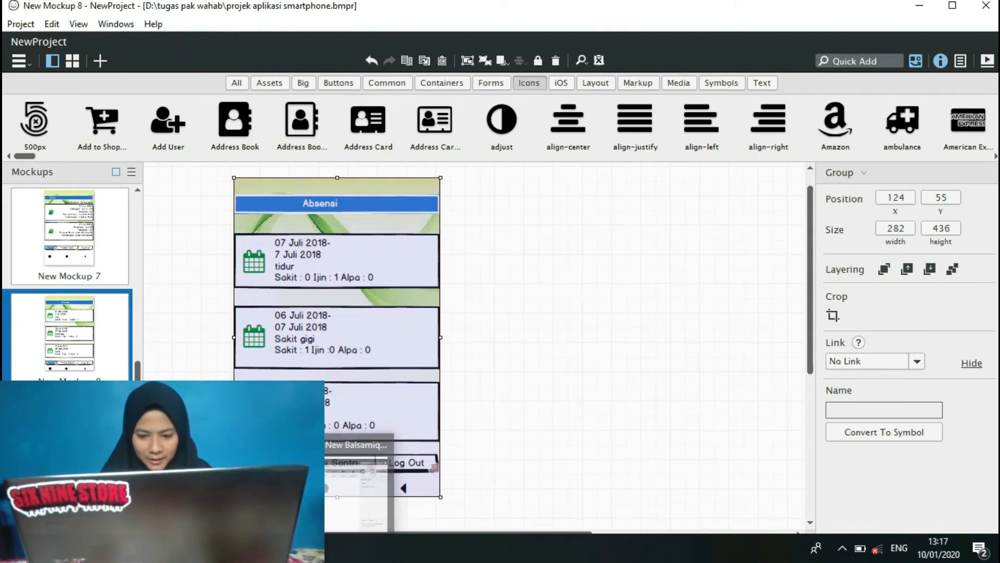
{"action": "left_click", "coordinate": [360, 479]}
{"action": "key", "text": "ctrl+v"}
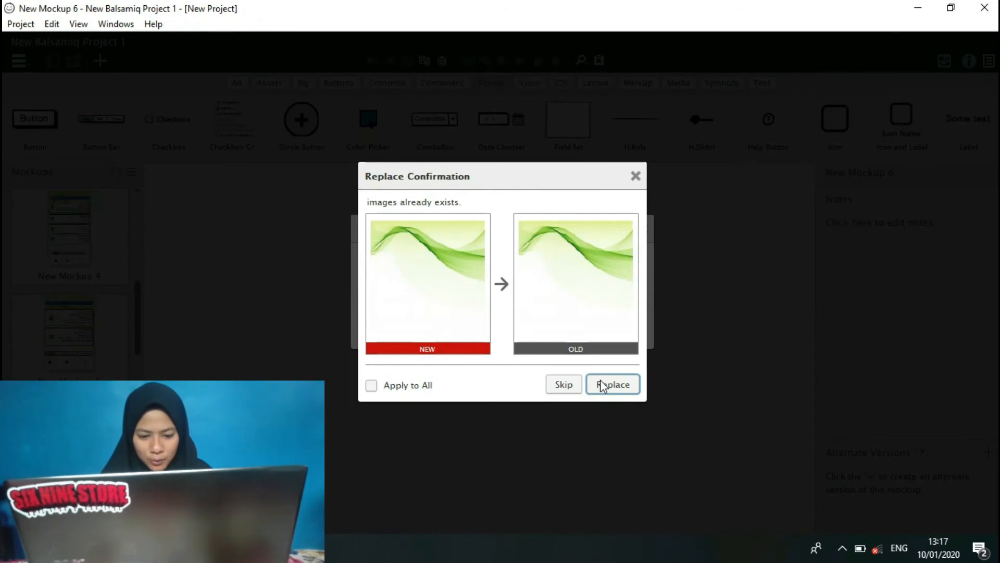
{"action": "left_click", "coordinate": [601, 385]}
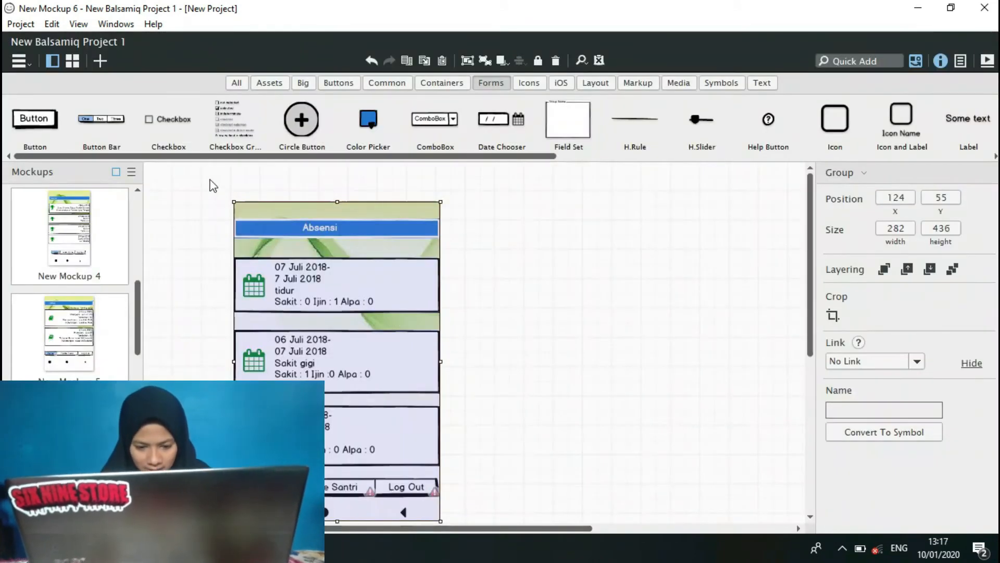
Ungroup the pasted Absensi screen in New Mockup 6 and deselect it.
{"action": "left_click_drag", "start_coordinate": [210, 180], "coordinate": [465, 445]}
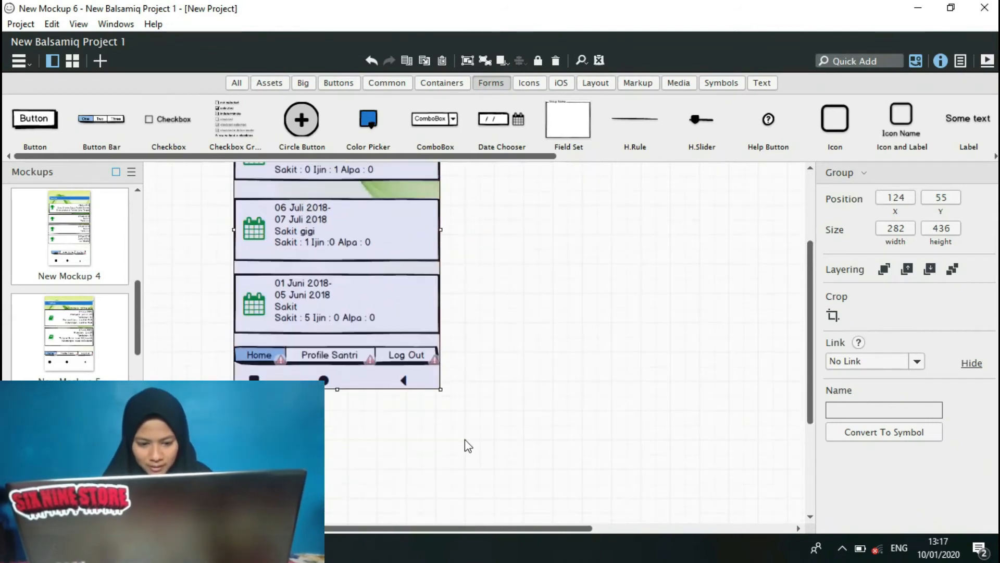
{"action": "left_click", "coordinate": [482, 62]}
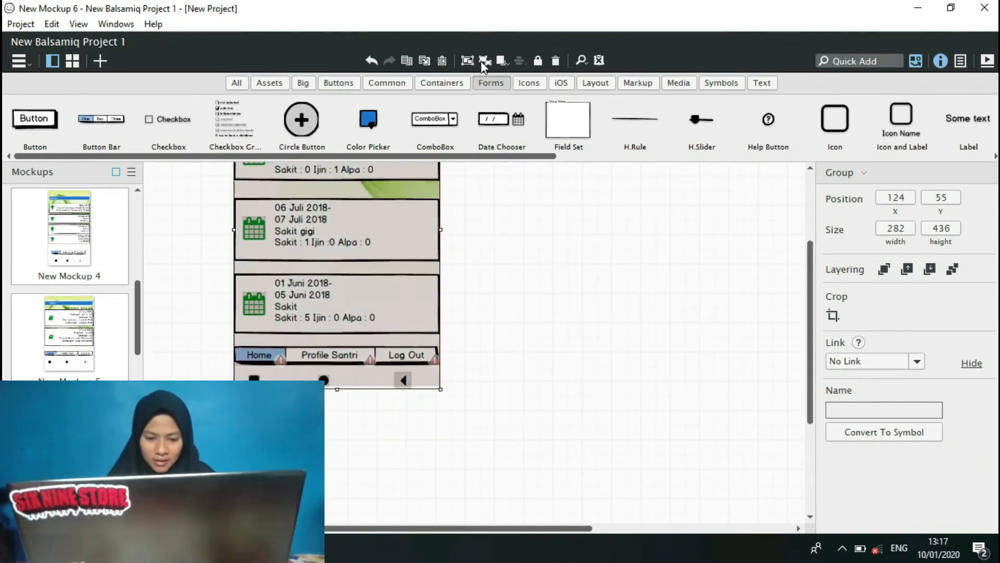
{"action": "left_click", "coordinate": [598, 368]}
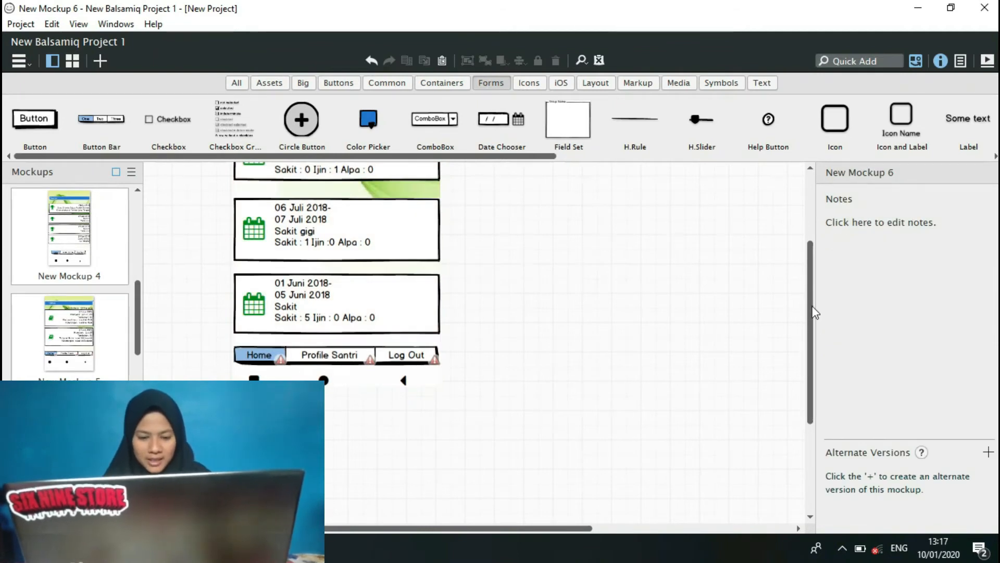
Link the Home item of the Absensi screen's button bar to New Mockup 3.
{"action": "scroll", "coordinate": [814, 270], "scroll_direction": "up", "scroll_amount": 1}
{"action": "scroll", "coordinate": [813, 265], "scroll_direction": "up", "scroll_amount": 1}
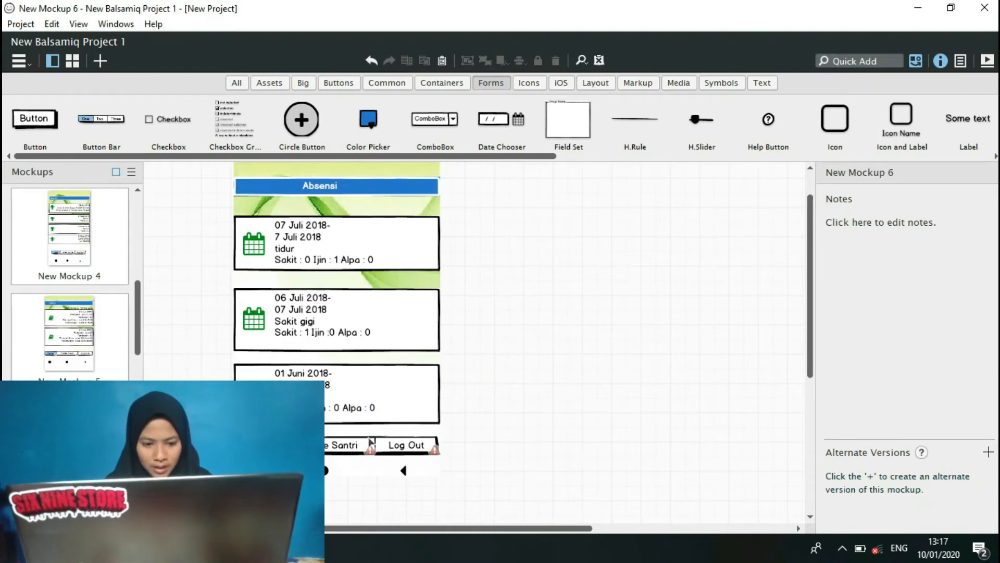
{"action": "left_click", "coordinate": [296, 446]}
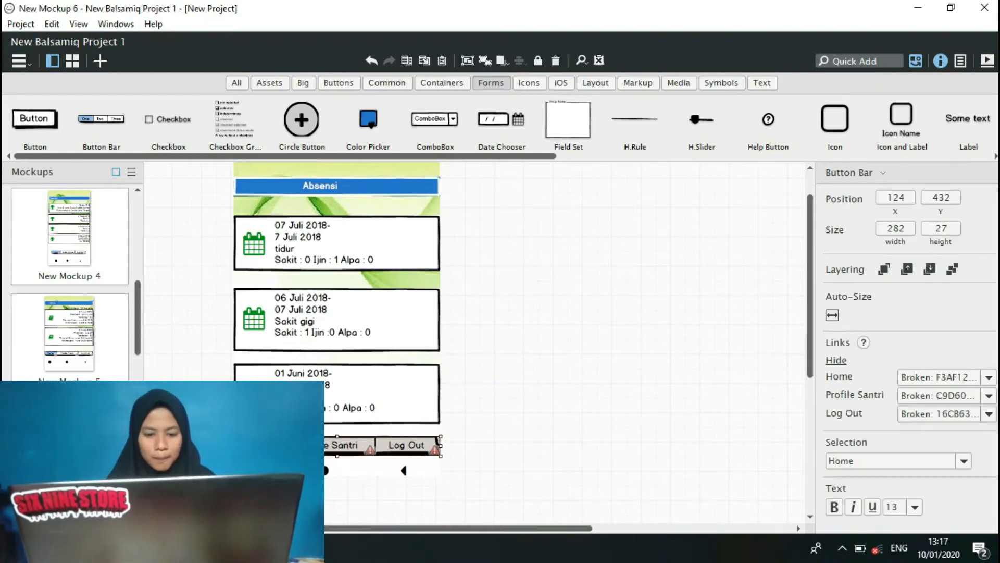
{"action": "left_click", "coordinate": [989, 378]}
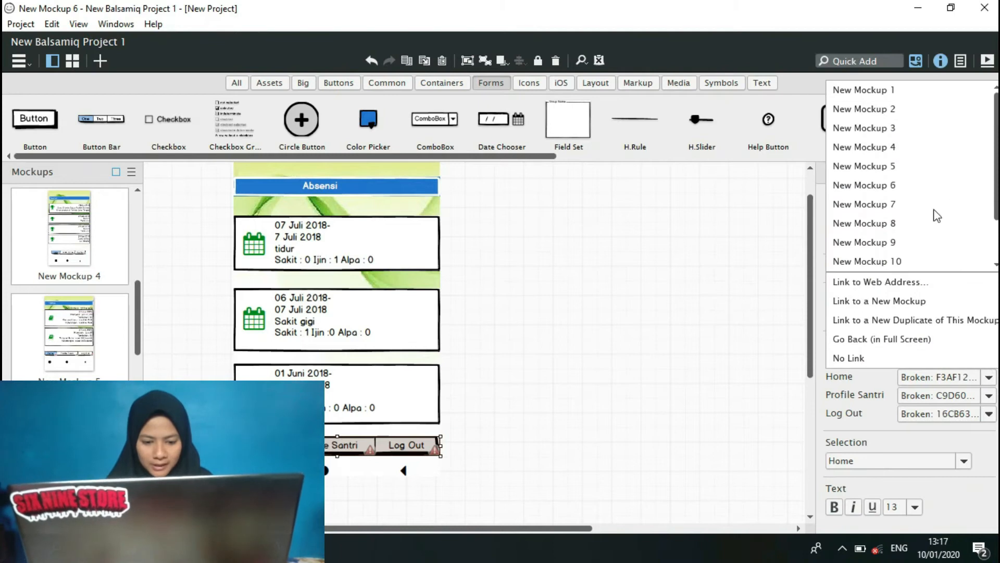
{"action": "left_click", "coordinate": [916, 138]}
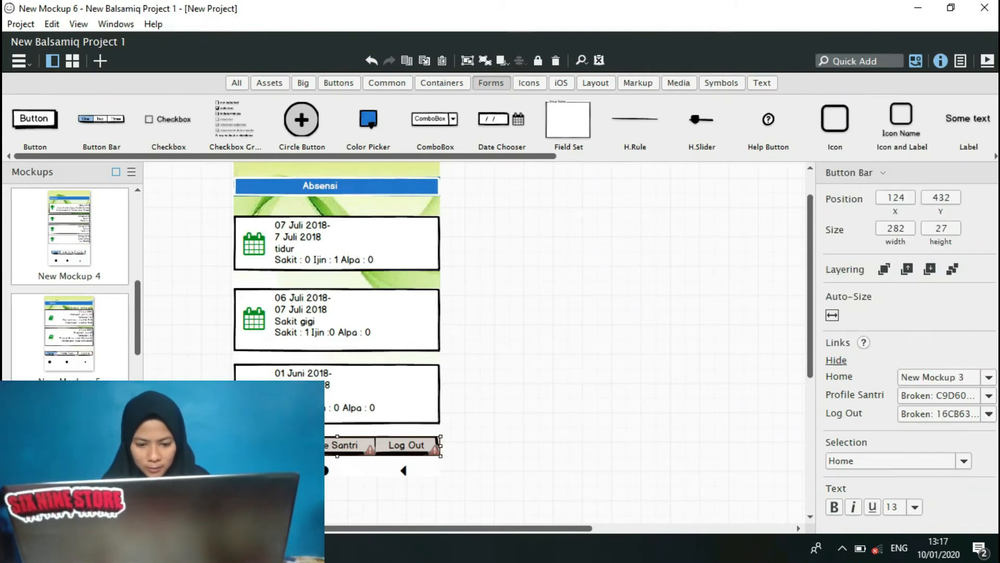
Link the Absensi button bar's Profile Santri item to New Mockup 11 and its Log Out item to New Mockup 1.
{"action": "left_click", "coordinate": [989, 396]}
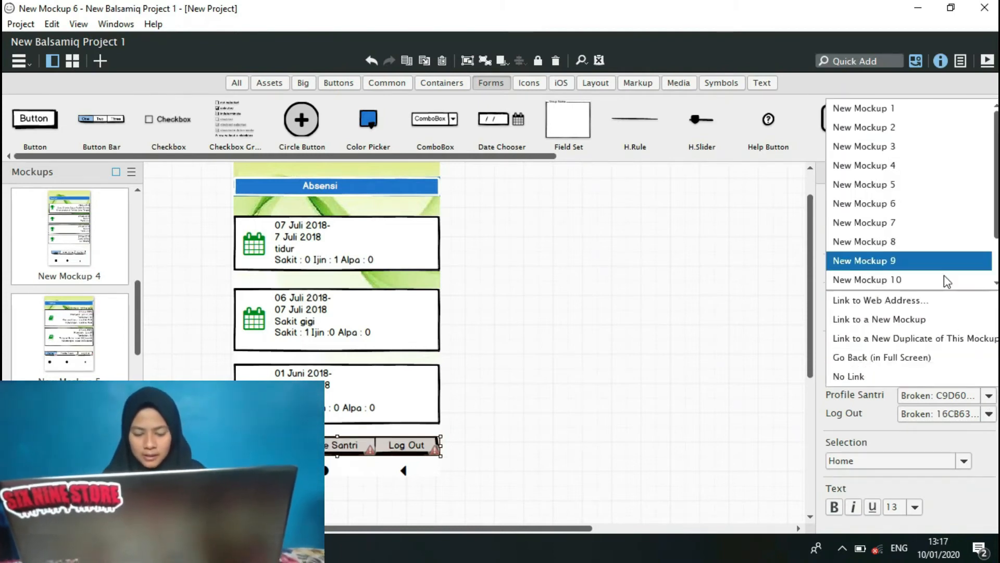
{"action": "scroll", "coordinate": [949, 281], "scroll_direction": "down", "scroll_amount": 1}
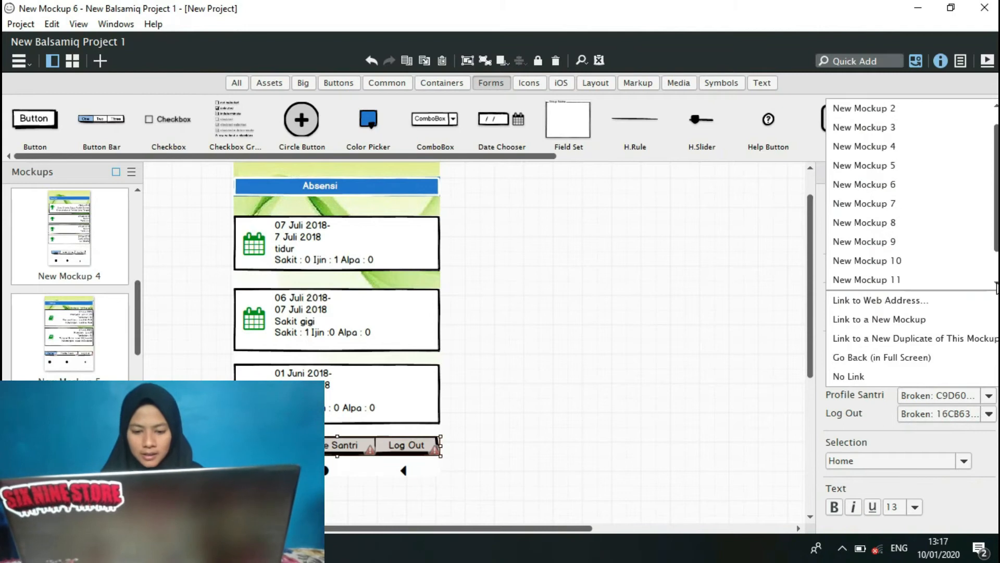
{"action": "left_click", "coordinate": [953, 282]}
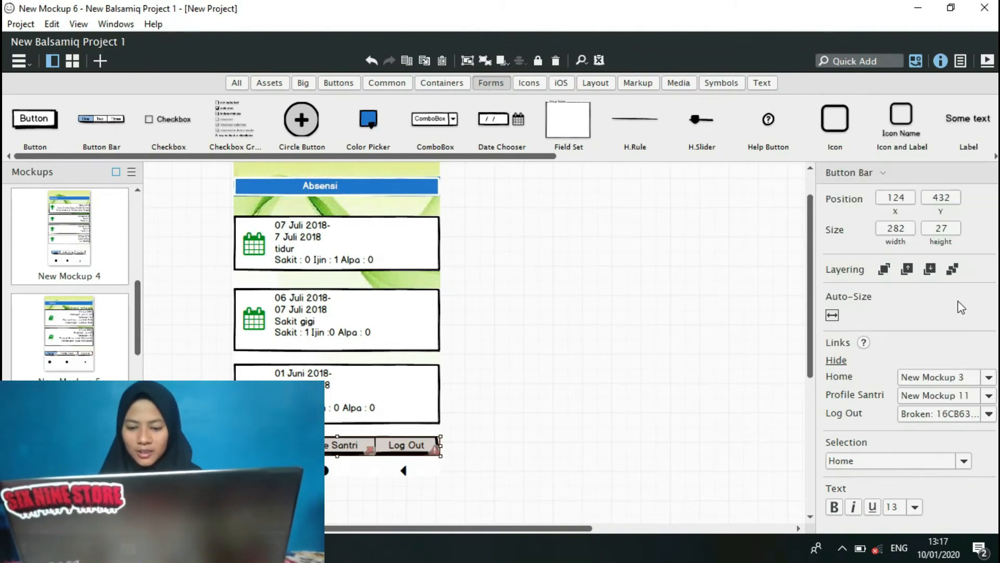
{"action": "left_click", "coordinate": [989, 414]}
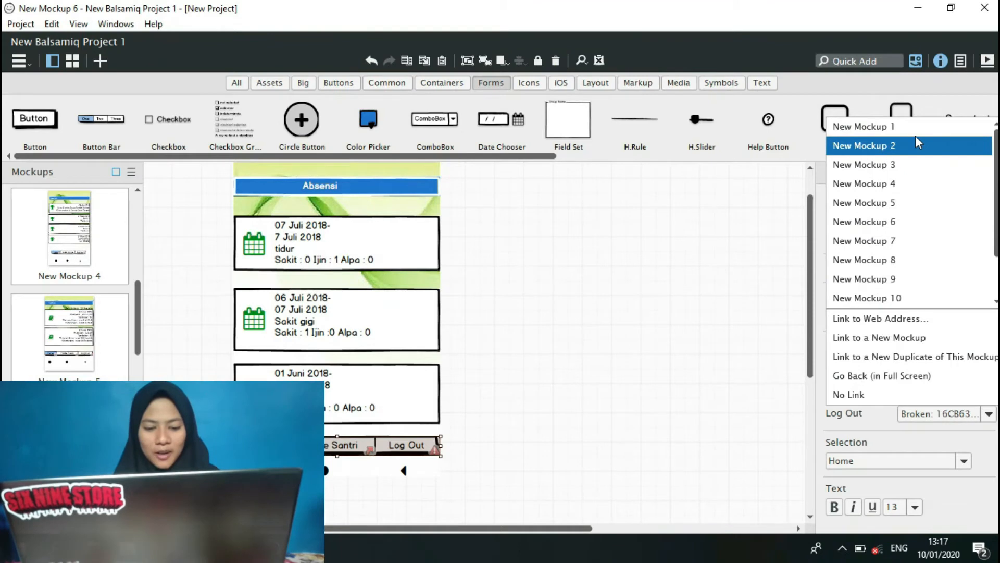
{"action": "left_click", "coordinate": [915, 126]}
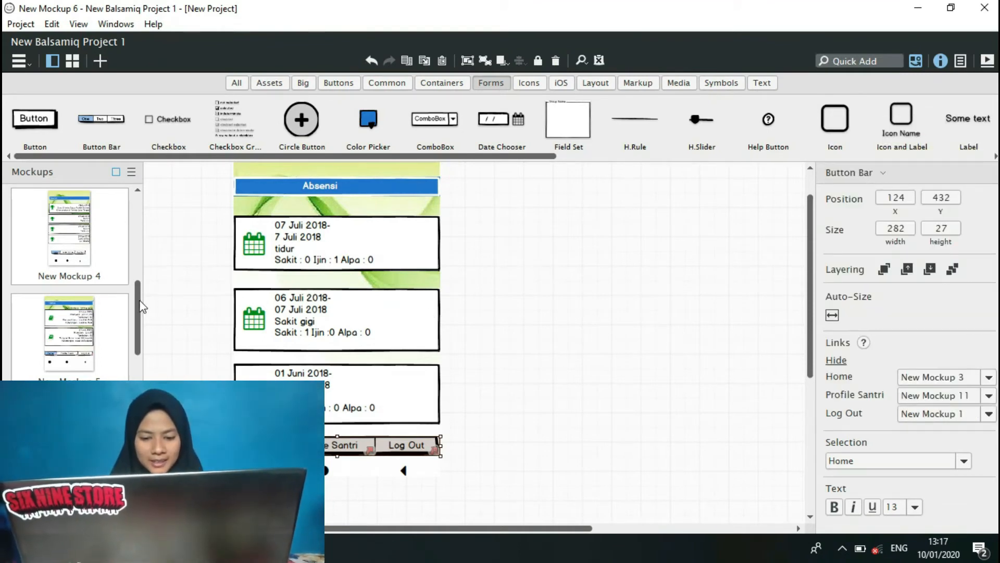
Open the empty New Mockup 7, switch to the NewProject window and copy the Kesehatan screen from its New Mockup 9.
{"action": "left_click_drag", "start_coordinate": [137, 299], "coordinate": [136, 333]}
{"action": "left_click", "coordinate": [86, 330]}
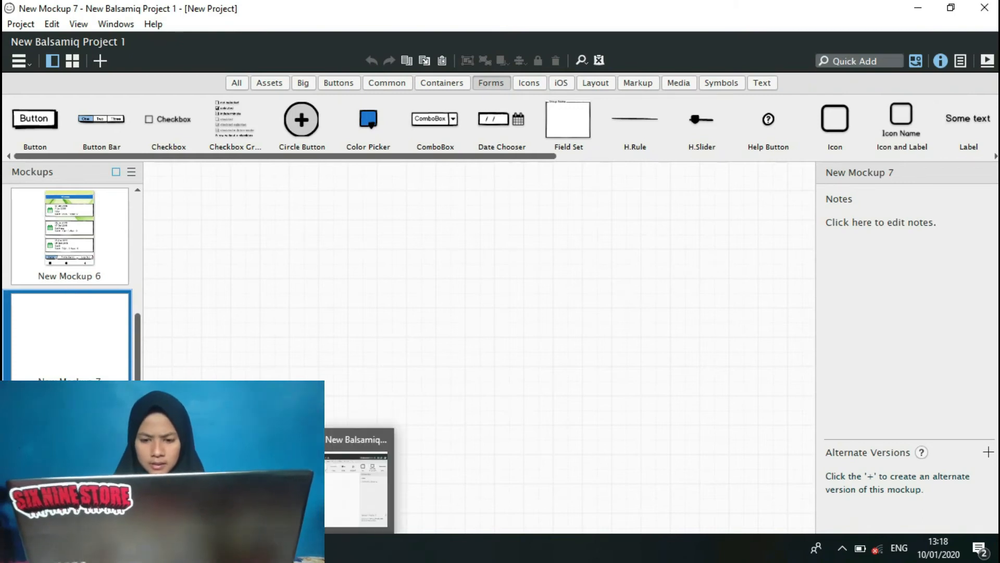
{"action": "mouse_move", "coordinate": [245, 548]}
{"action": "left_click", "coordinate": [169, 485]}
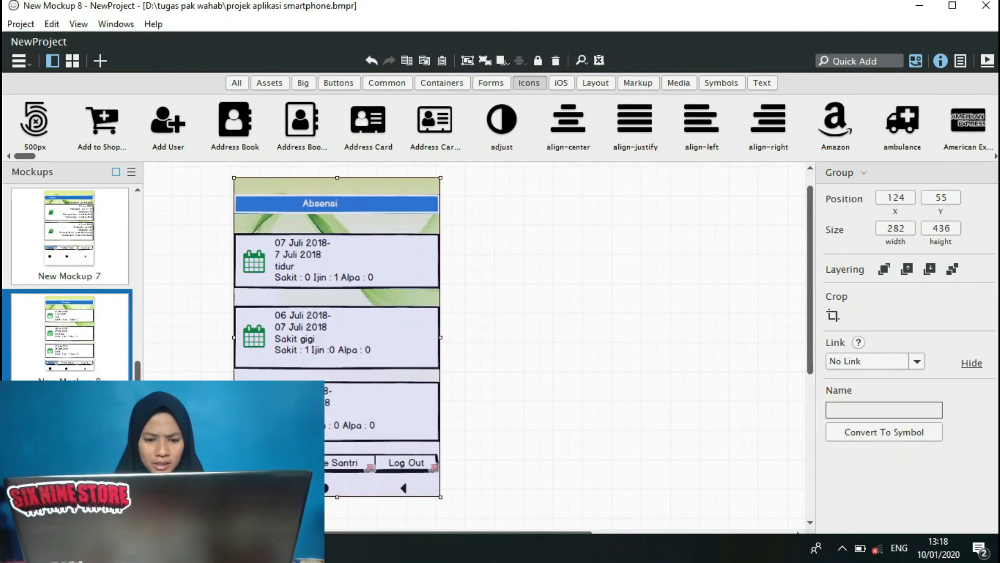
{"action": "left_click", "coordinate": [69, 444]}
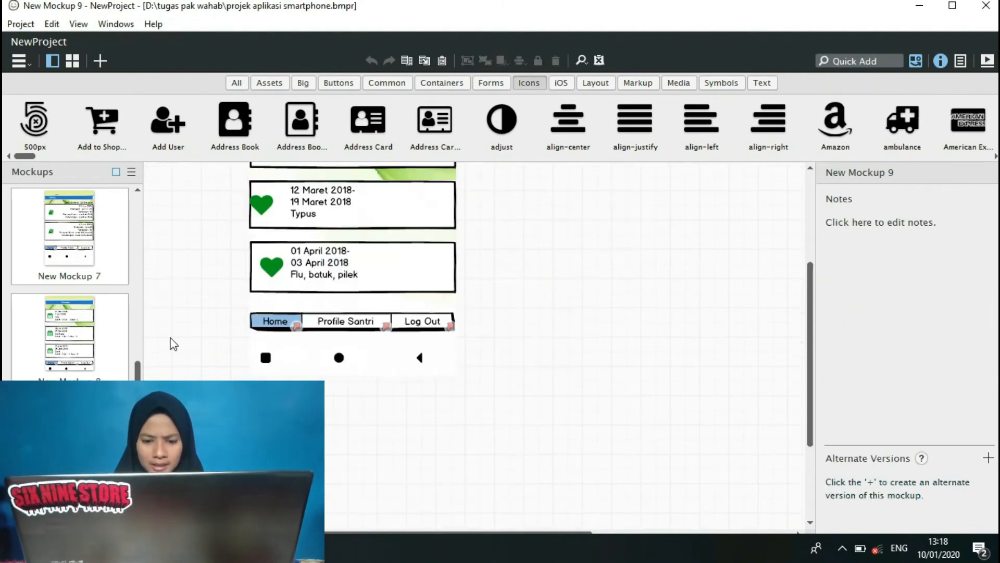
{"action": "left_click_drag", "start_coordinate": [811, 272], "coordinate": [810, 223]}
{"action": "left_click_drag", "start_coordinate": [218, 184], "coordinate": [500, 514]}
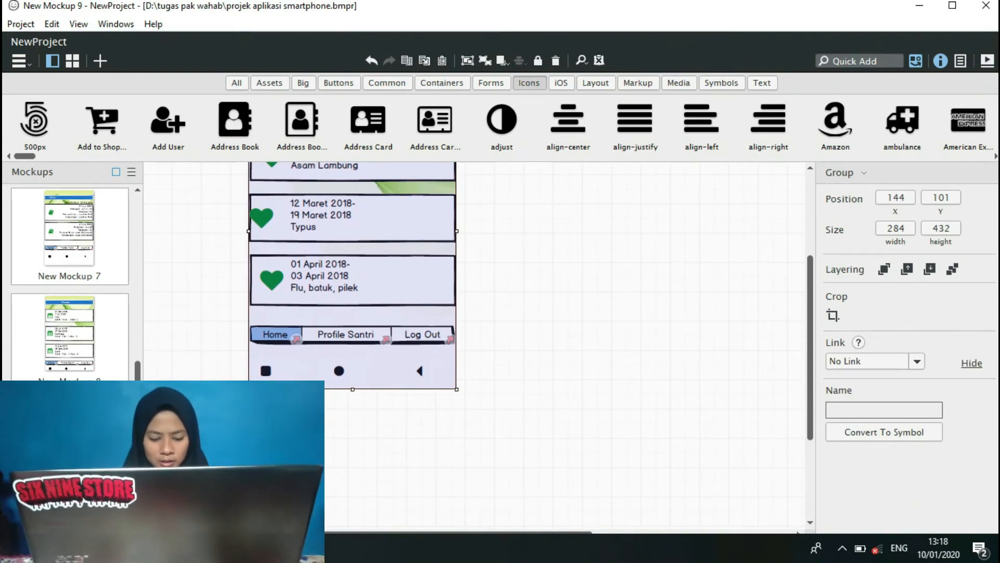
Return to New Balsamiq Project 1 and paste the Kesehatan screen into New Mockup 7, replacing the existing background image.
{"action": "mouse_move", "coordinate": [241, 548]}
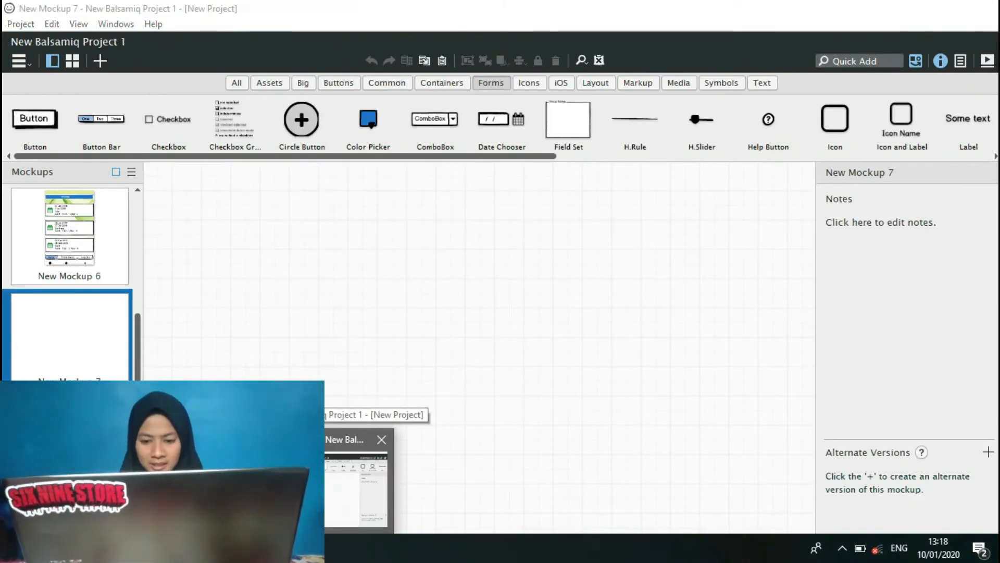
{"action": "left_click", "coordinate": [302, 485]}
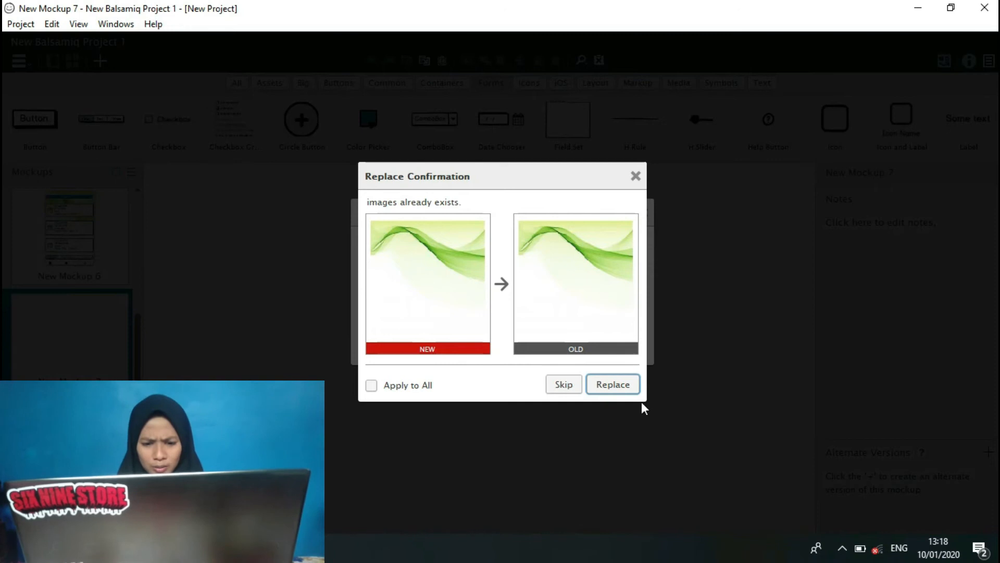
{"action": "left_click", "coordinate": [621, 386]}
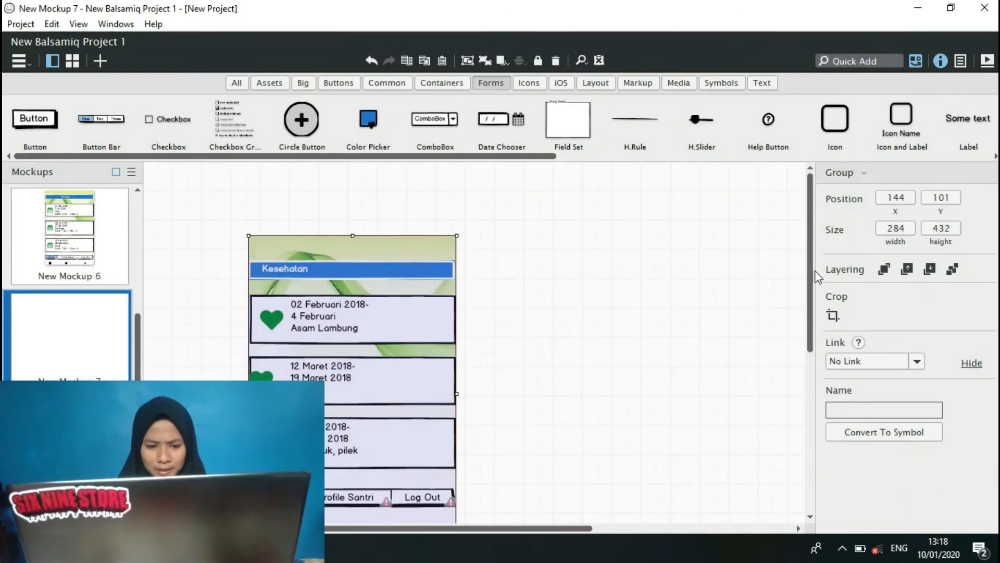
Ungroup the pasted Kesehatan screen in New Mockup 7 and deselect it.
{"action": "left_click_drag", "start_coordinate": [212, 210], "coordinate": [497, 521]}
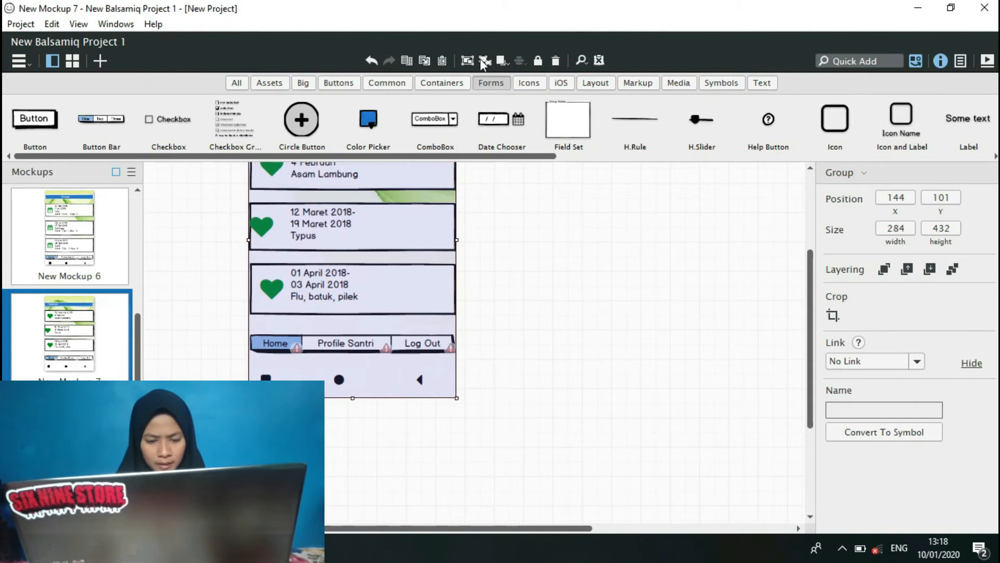
{"action": "key", "text": "ctrl+shift+g"}
{"action": "left_click", "coordinate": [629, 310]}
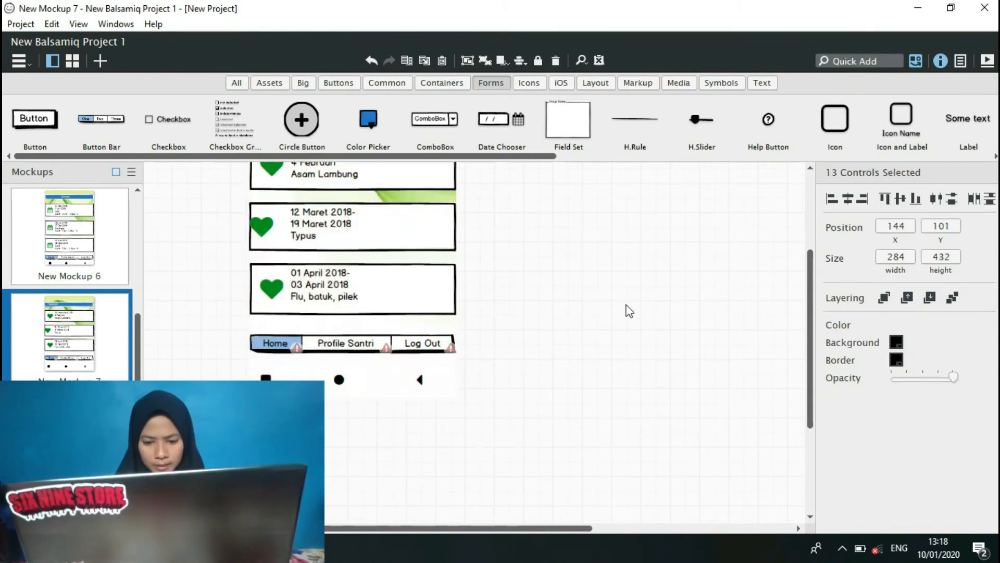
Link the Kesehatan button bar's Home item to New Mockup 3 and its Profile Santri item to New Mockup 11.
{"action": "left_click", "coordinate": [291, 344]}
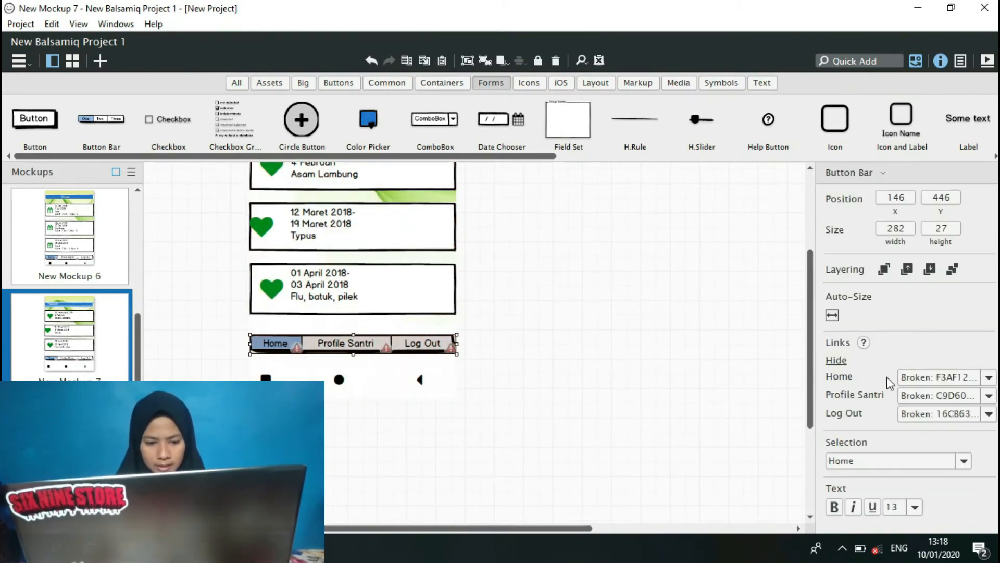
{"action": "left_click", "coordinate": [989, 377]}
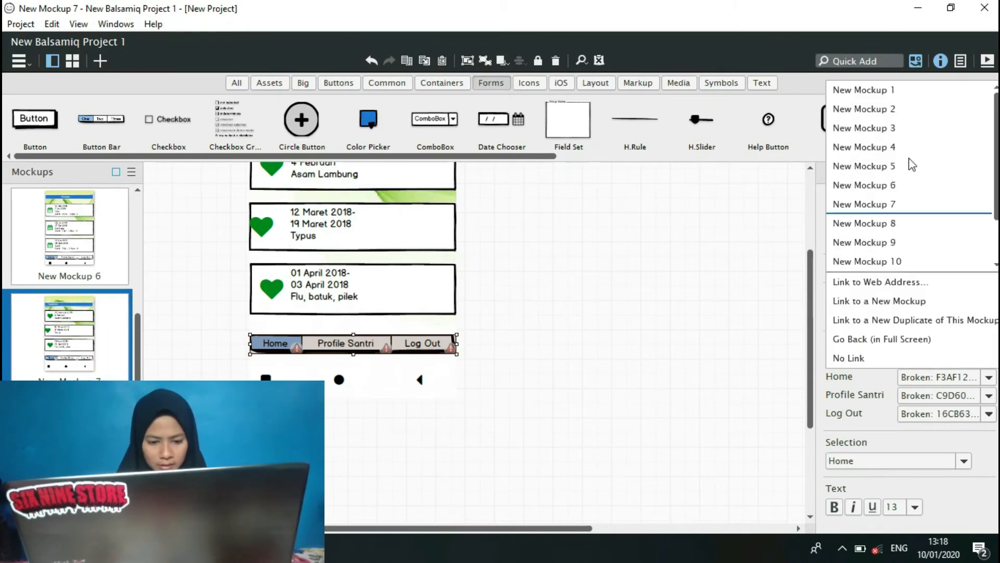
{"action": "left_click", "coordinate": [895, 131]}
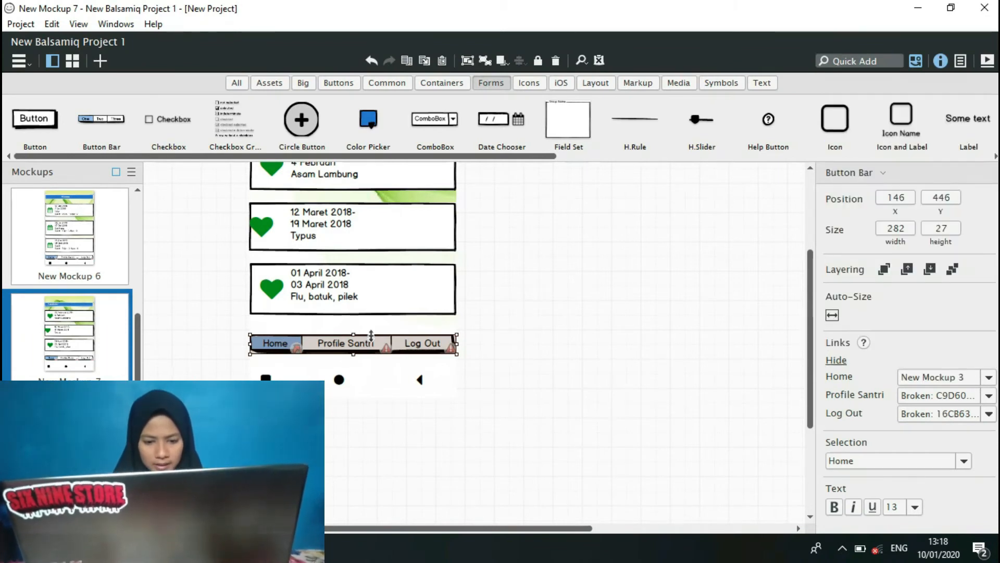
{"action": "left_click", "coordinate": [988, 396]}
{"action": "scroll", "coordinate": [912, 234], "scroll_direction": "down", "scroll_amount": 1}
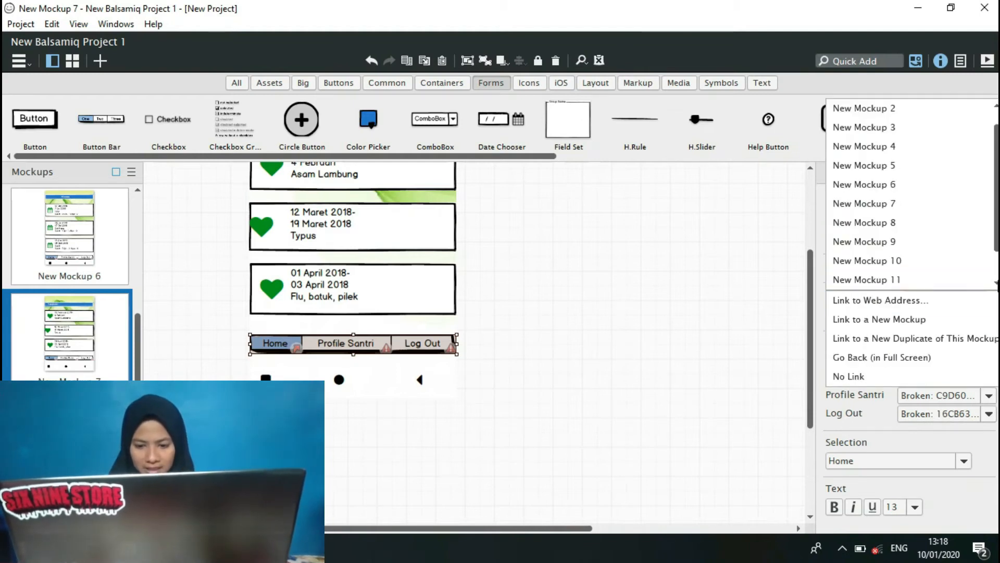
{"action": "left_click", "coordinate": [918, 281]}
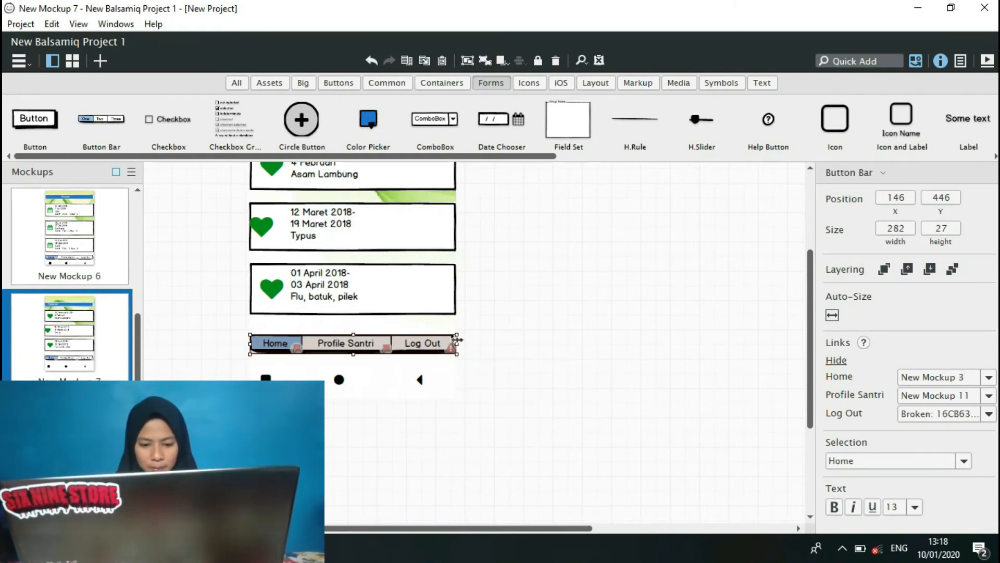
Link the Kesehatan button bar's Log Out item to New Mockup 1.
{"action": "left_click", "coordinate": [965, 461]}
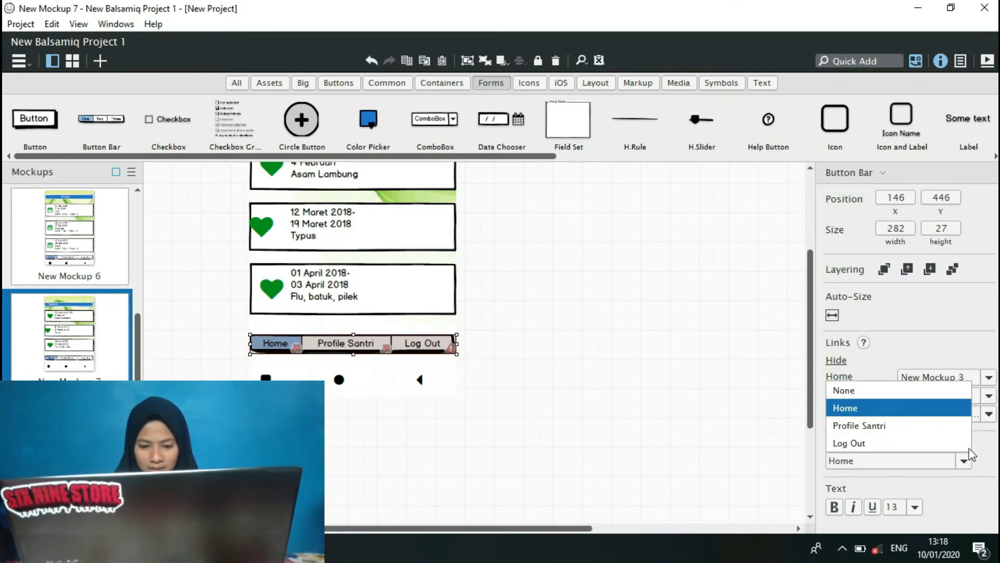
{"action": "left_click", "coordinate": [994, 415]}
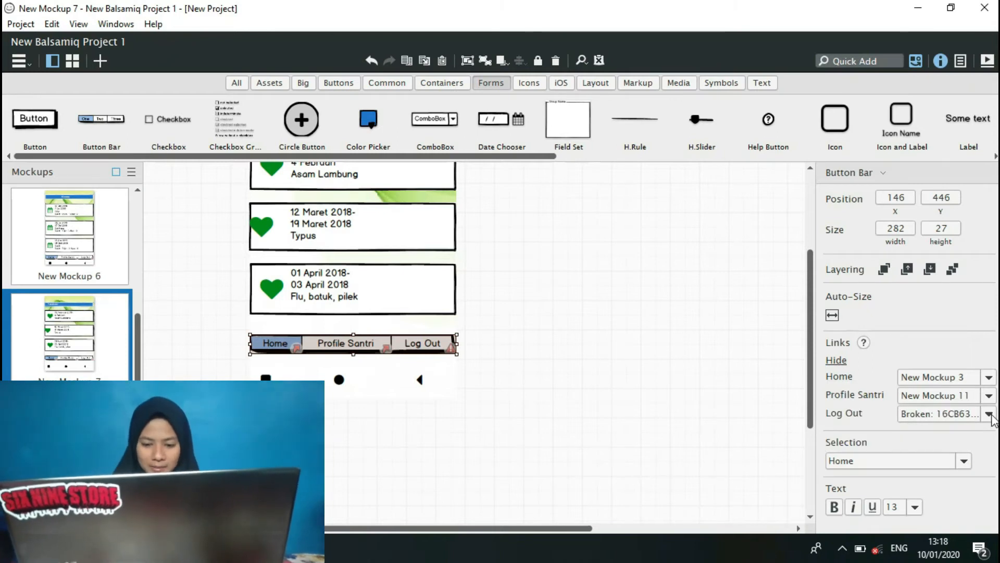
{"action": "left_click", "coordinate": [990, 415]}
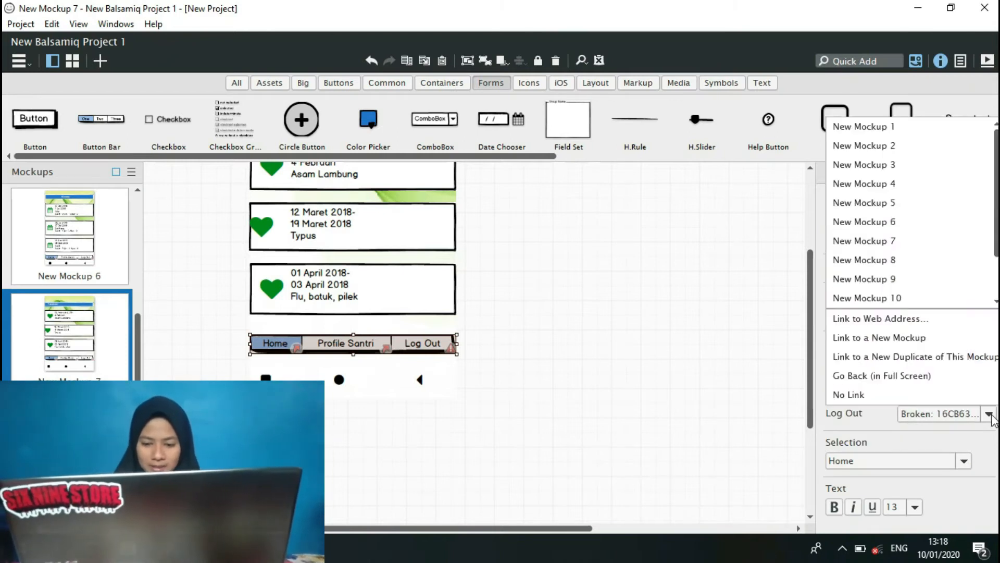
{"action": "left_click", "coordinate": [894, 127]}
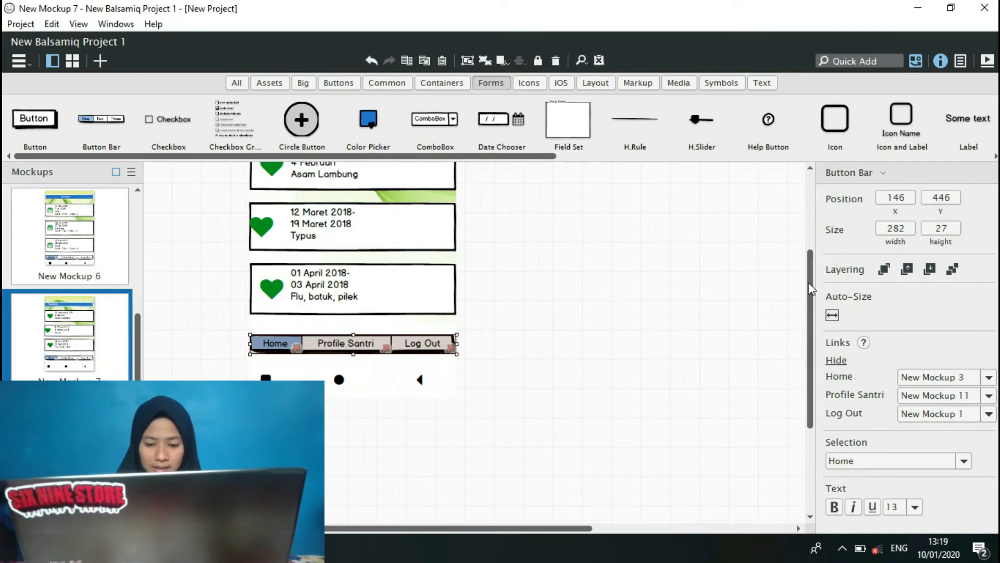
{"action": "left_click_drag", "start_coordinate": [814, 288], "coordinate": [782, 258]}
{"action": "scroll", "coordinate": [786, 297], "scroll_direction": "down", "scroll_amount": 3}
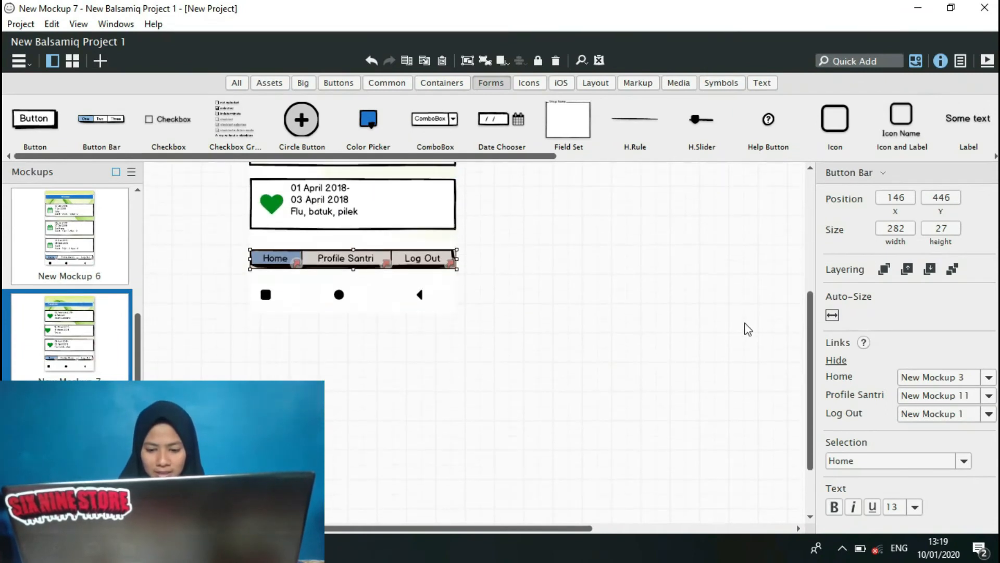
Open the empty New Mockup 8, view the Keuangan screen in NewProject's New Mockup 10, and return to New Balsamiq Project 1.
{"action": "left_click", "coordinate": [70, 443]}
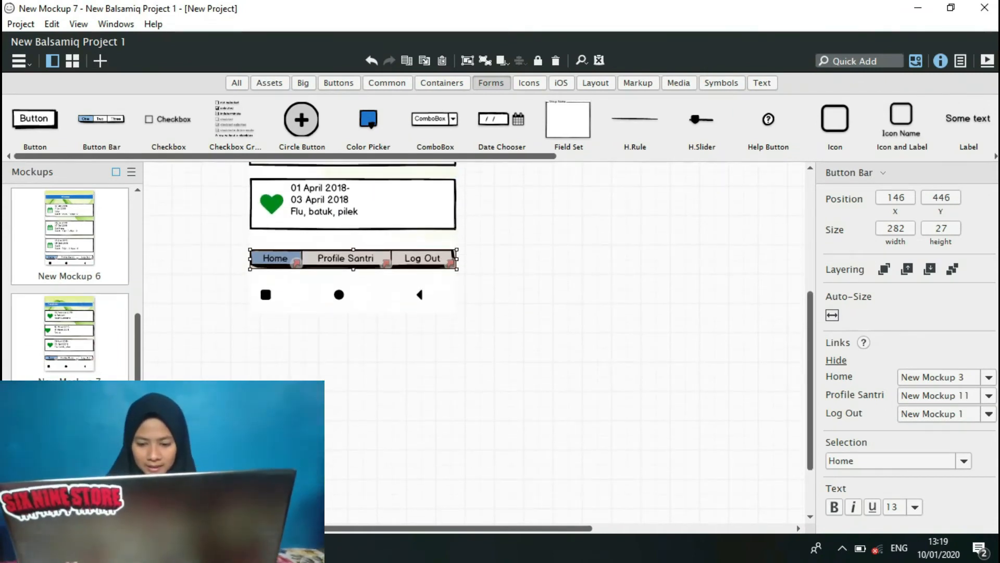
{"action": "mouse_move", "coordinate": [318, 548]}
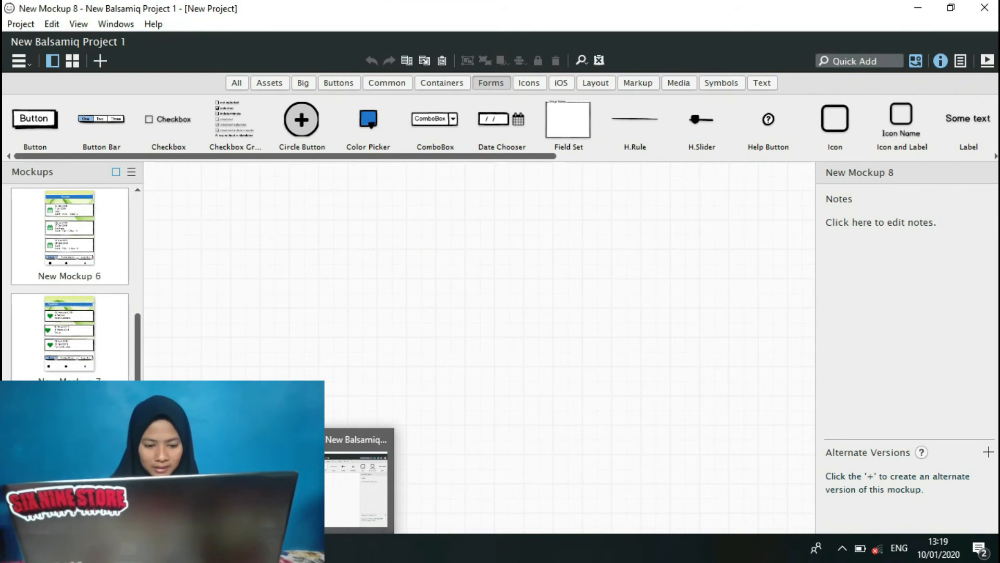
{"action": "left_click", "coordinate": [177, 487]}
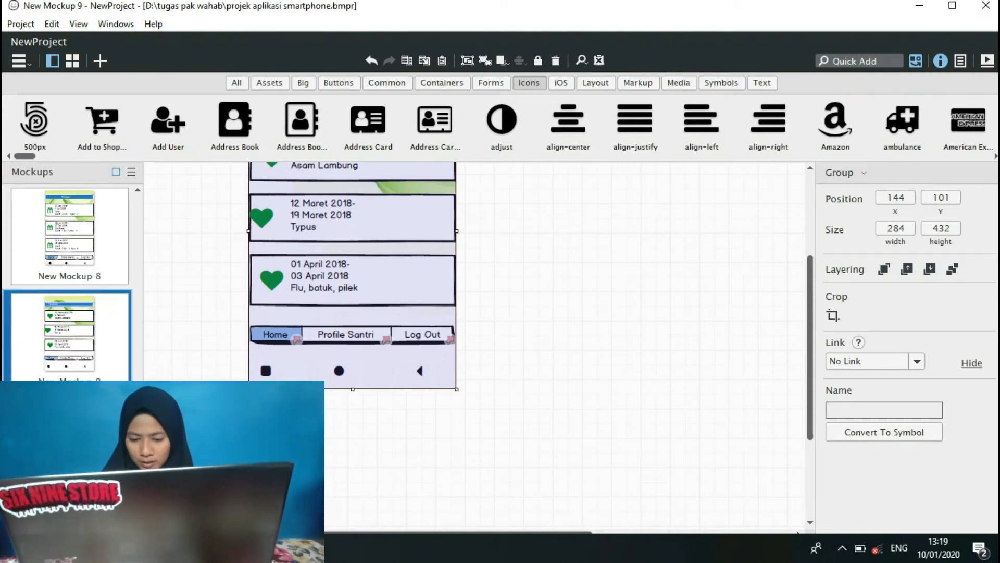
{"action": "left_click", "coordinate": [69, 445]}
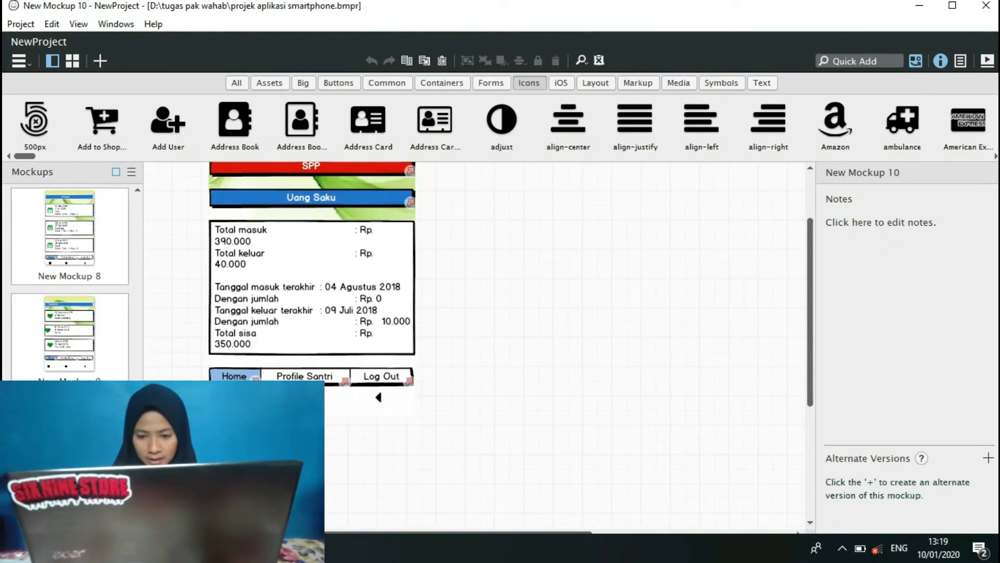
{"action": "mouse_move", "coordinate": [266, 549]}
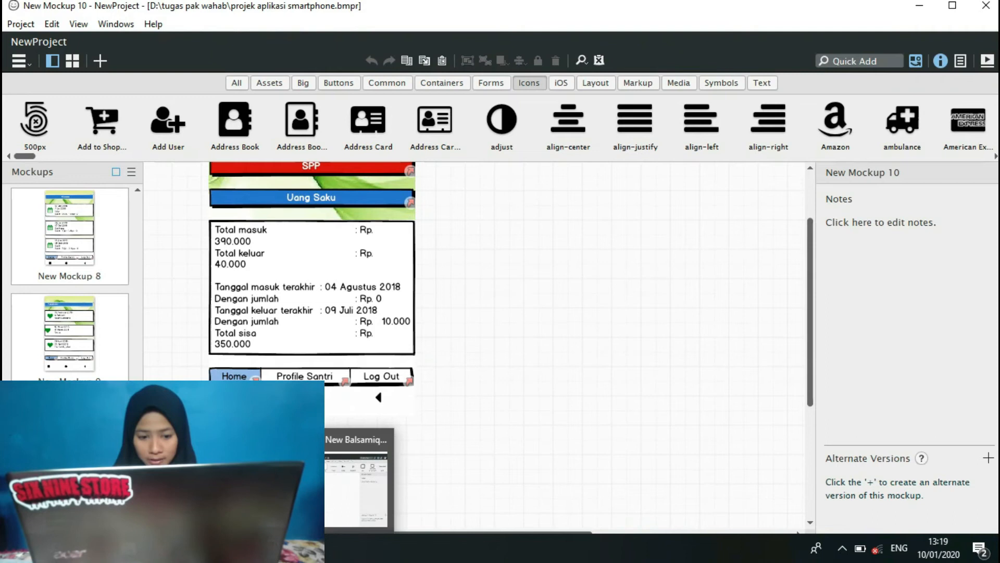
{"action": "left_click", "coordinate": [320, 482]}
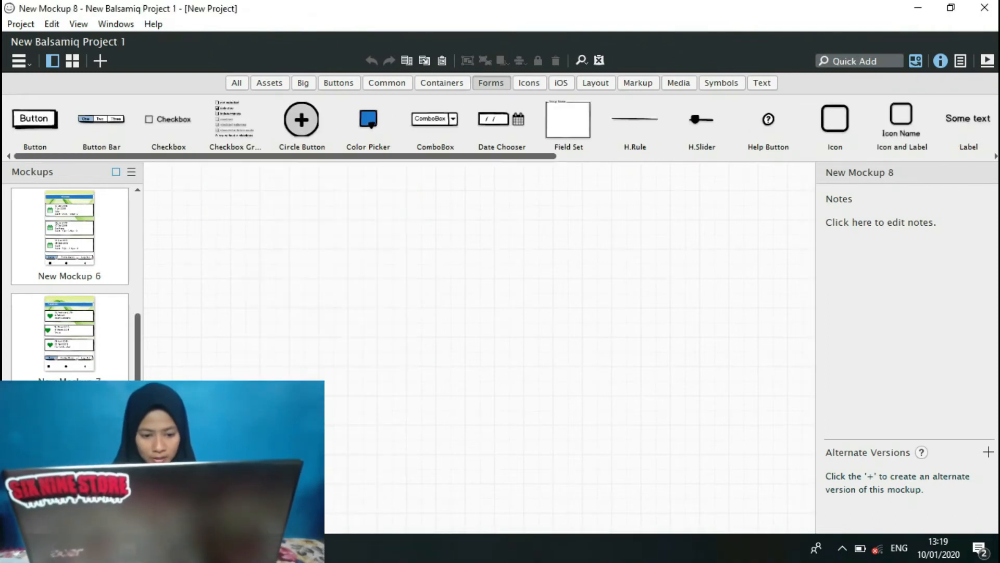
Reopen New Mockup 7 and review the Kesehatan screen from its header down to the button bar.
{"action": "left_click", "coordinate": [67, 352]}
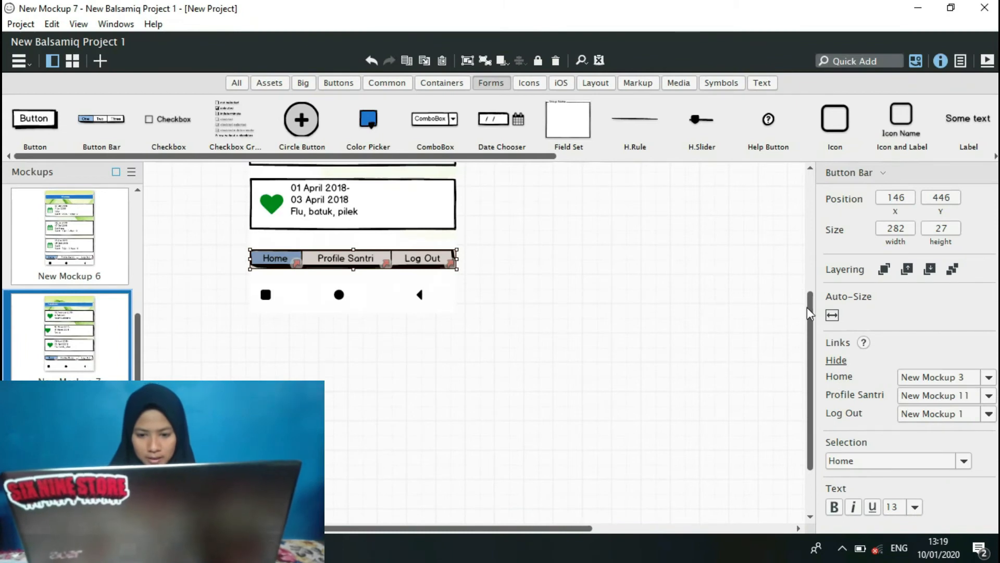
{"action": "left_click_drag", "start_coordinate": [811, 293], "coordinate": [811, 195]}
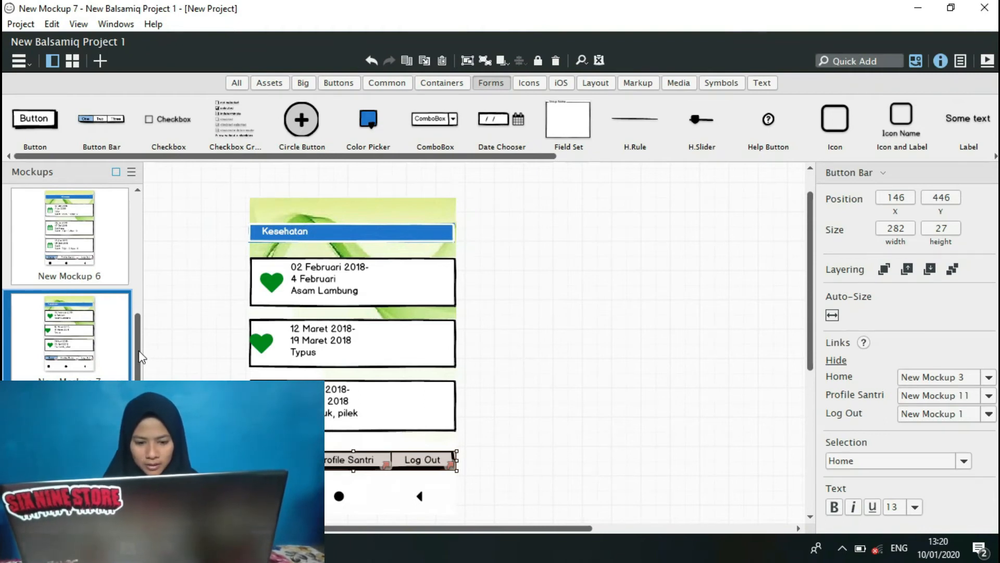
{"action": "left_click", "coordinate": [310, 281]}
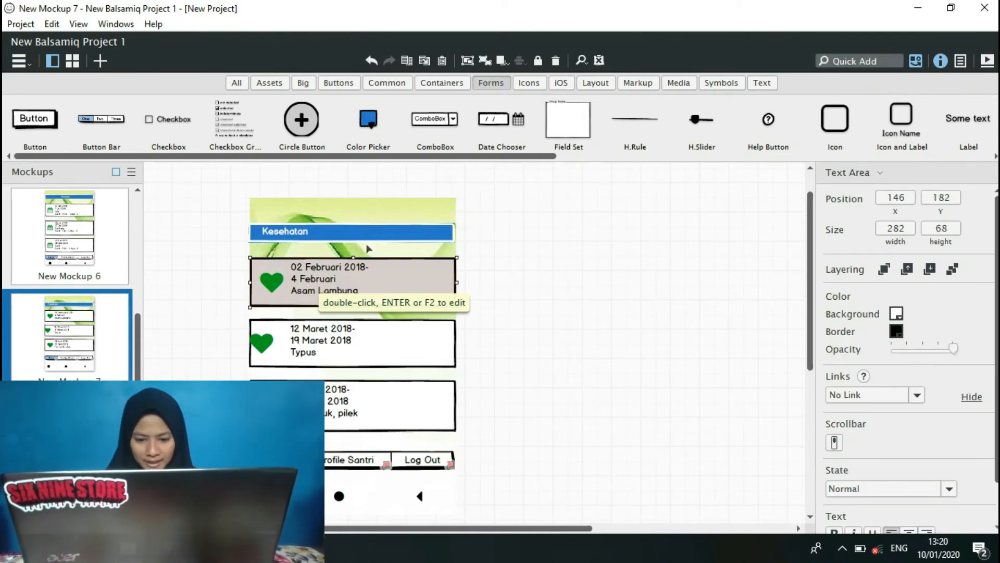
{"action": "left_click", "coordinate": [531, 295]}
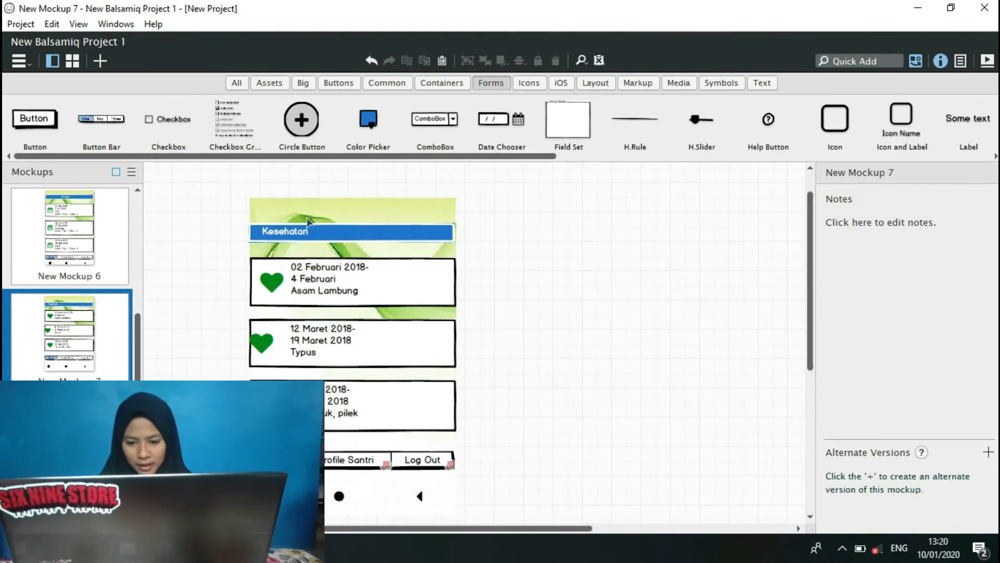
Open the empty New Mockup 8, switch to the NewProject window and copy the Keuangan screen from its New Mockup 10.
{"action": "left_click", "coordinate": [69, 446]}
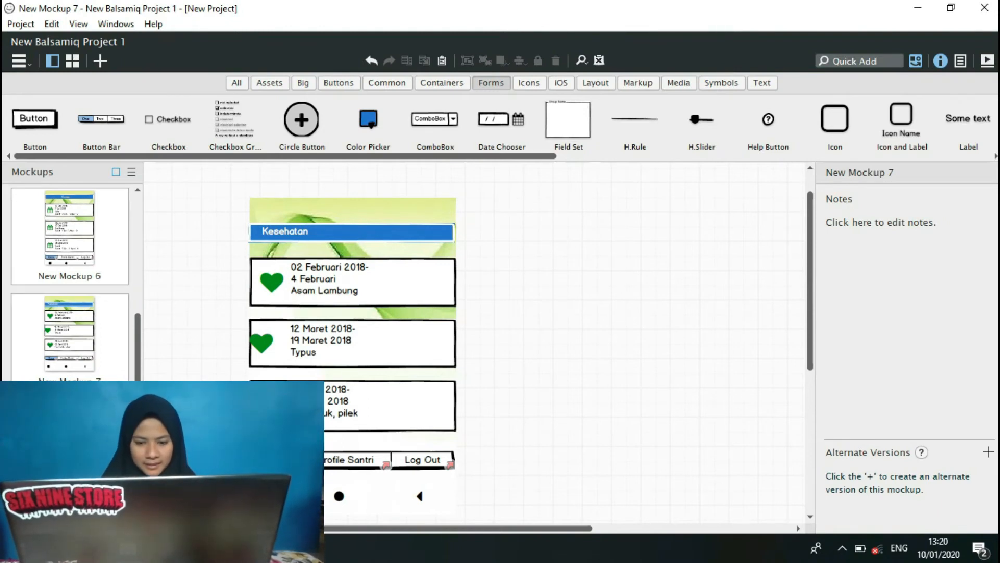
{"action": "mouse_move", "coordinate": [308, 548]}
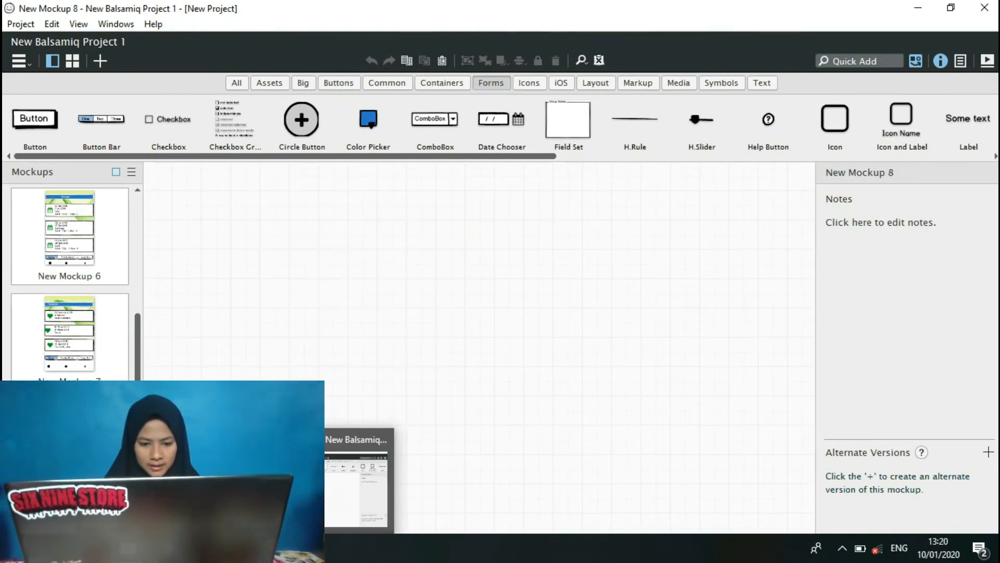
{"action": "left_click", "coordinate": [180, 487]}
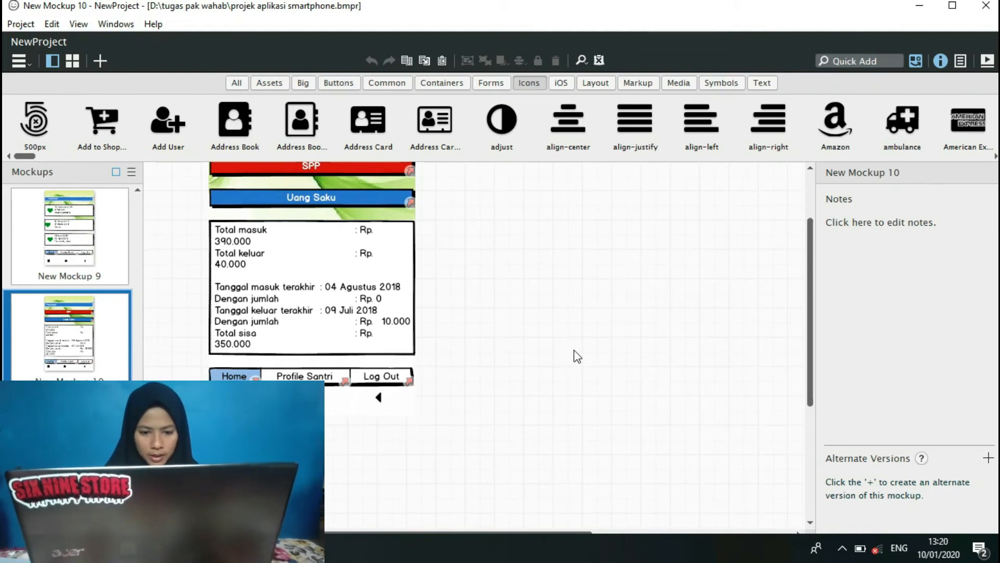
{"action": "left_click_drag", "start_coordinate": [165, 456], "coordinate": [478, 175]}
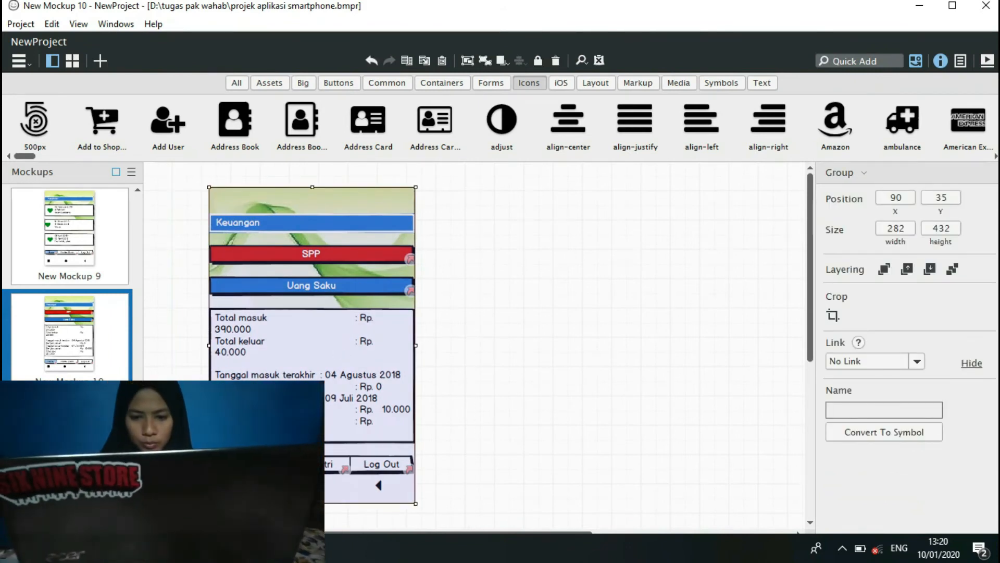
Return to New Balsamiq Project 1 and paste the Keuangan screen into New Mockup 8.
{"action": "mouse_move", "coordinate": [245, 548]}
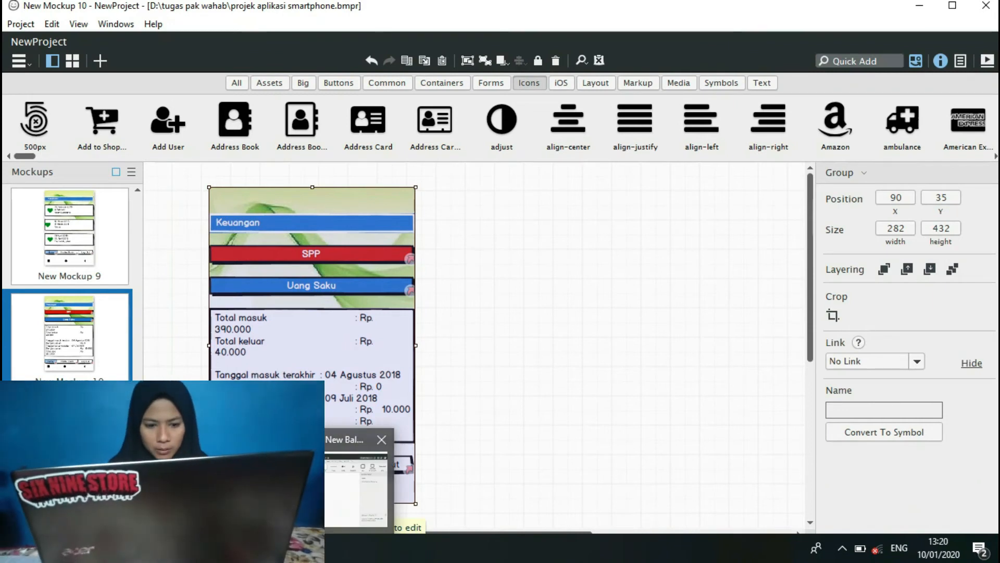
{"action": "left_click", "coordinate": [357, 490]}
{"action": "key", "text": "ctrl+v"}
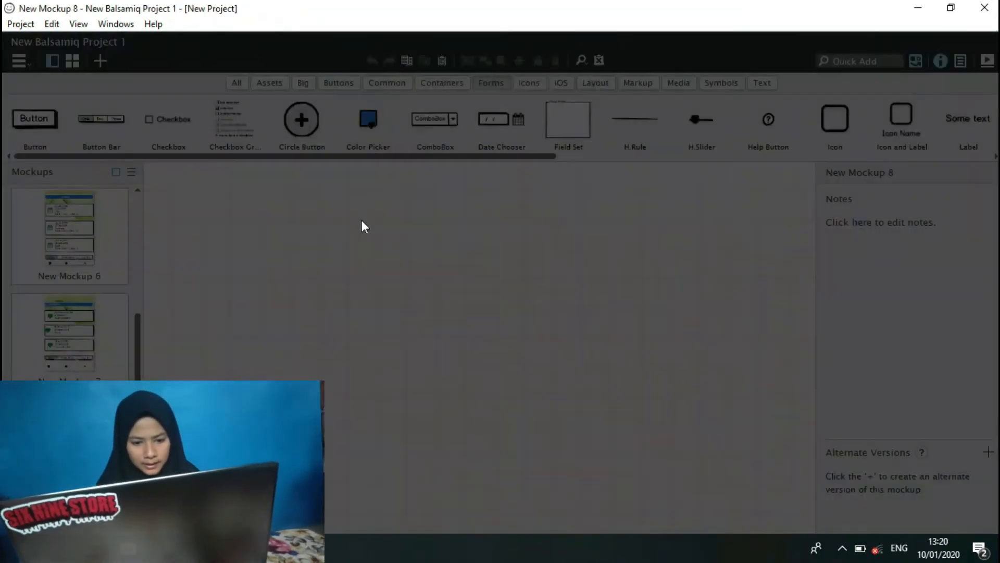
{"action": "left_click", "coordinate": [604, 385]}
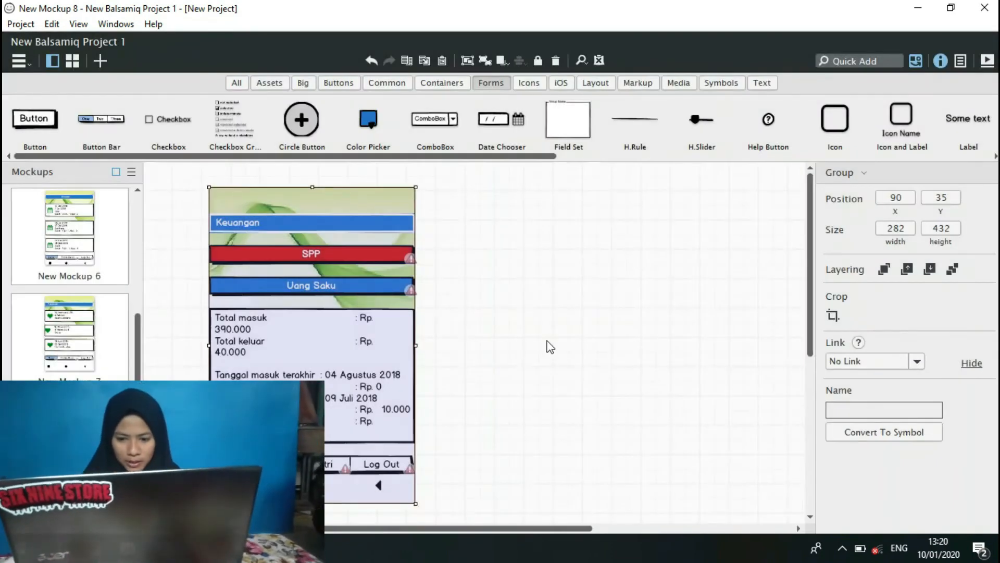
Ungroup the pasted Keuangan screen in New Mockup 8 and deselect it.
{"action": "left_click", "coordinate": [547, 346]}
{"action": "left_click_drag", "start_coordinate": [182, 178], "coordinate": [470, 419]}
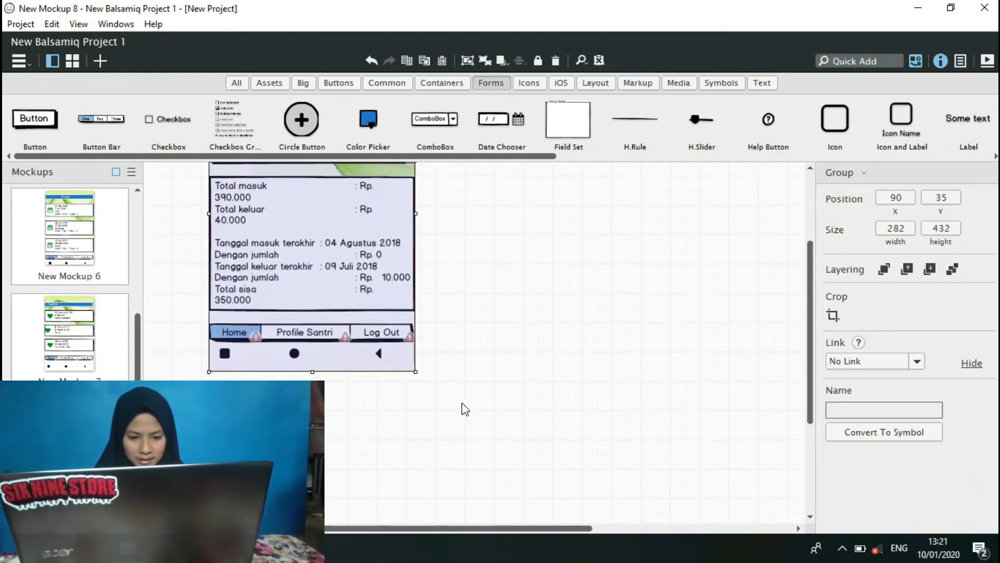
{"action": "left_click", "coordinate": [484, 61]}
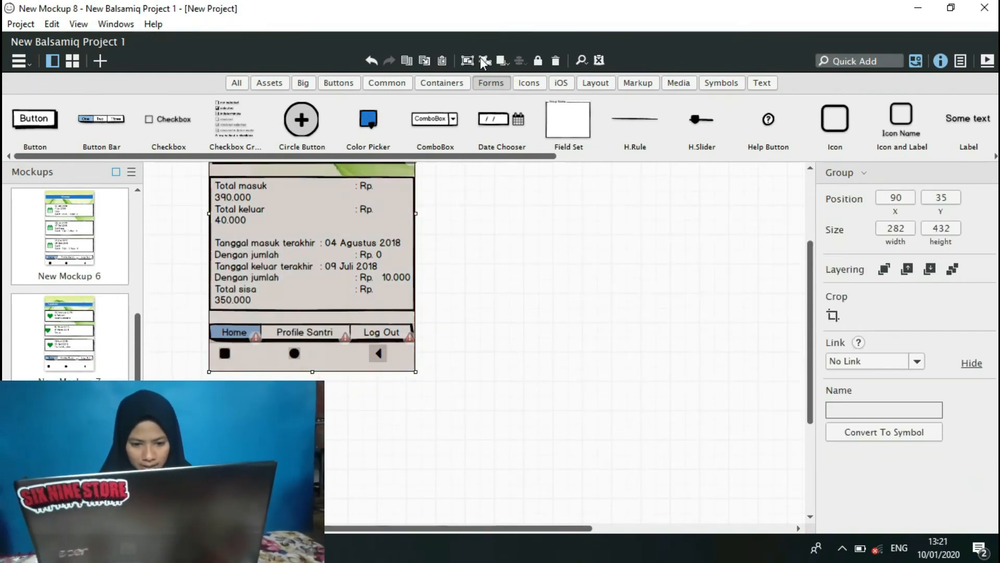
{"action": "left_click", "coordinate": [740, 352]}
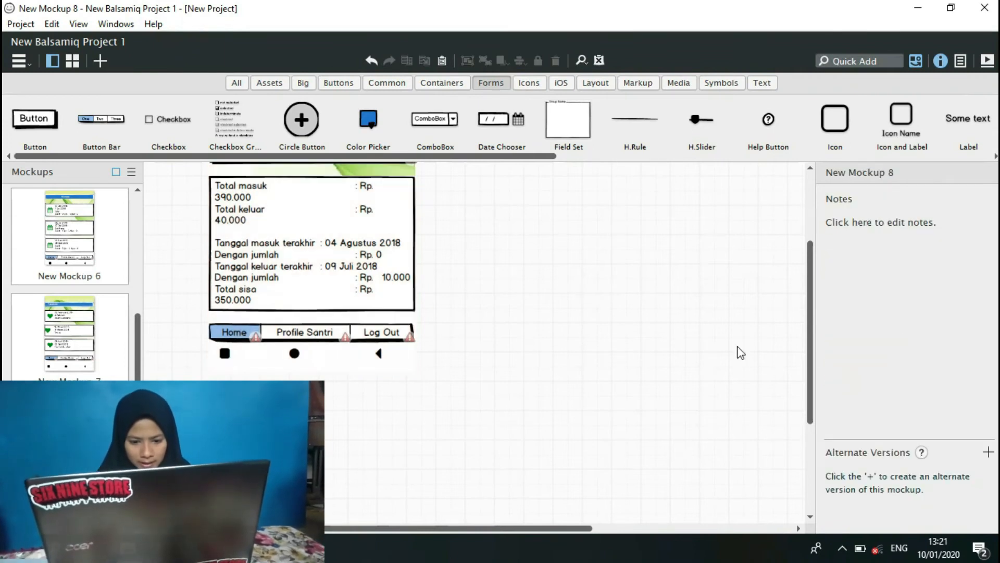
Link the red SPP button on the Keuangan screen to New Mockup 12.
{"action": "left_click_drag", "start_coordinate": [812, 335], "coordinate": [813, 271]}
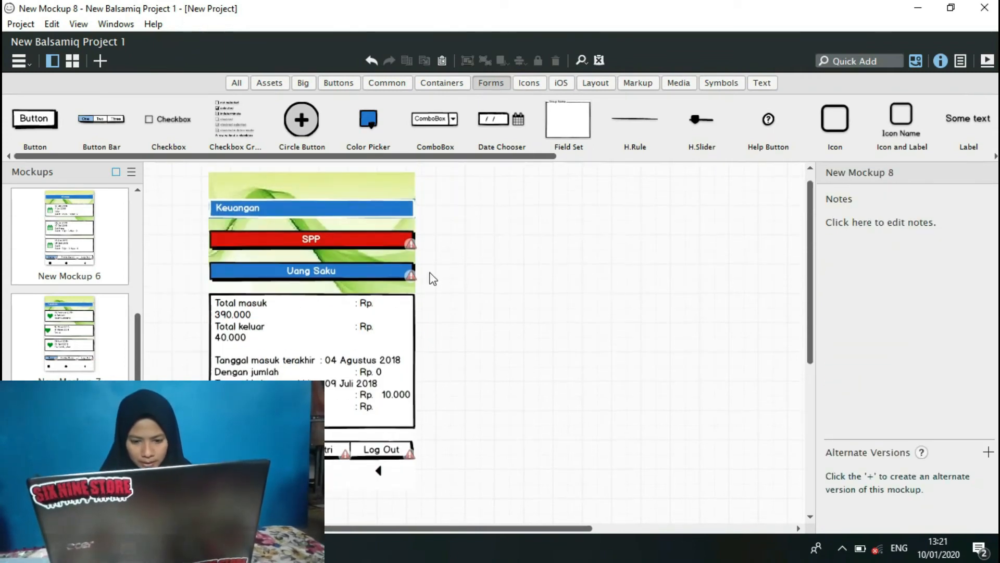
{"action": "left_click", "coordinate": [331, 239]}
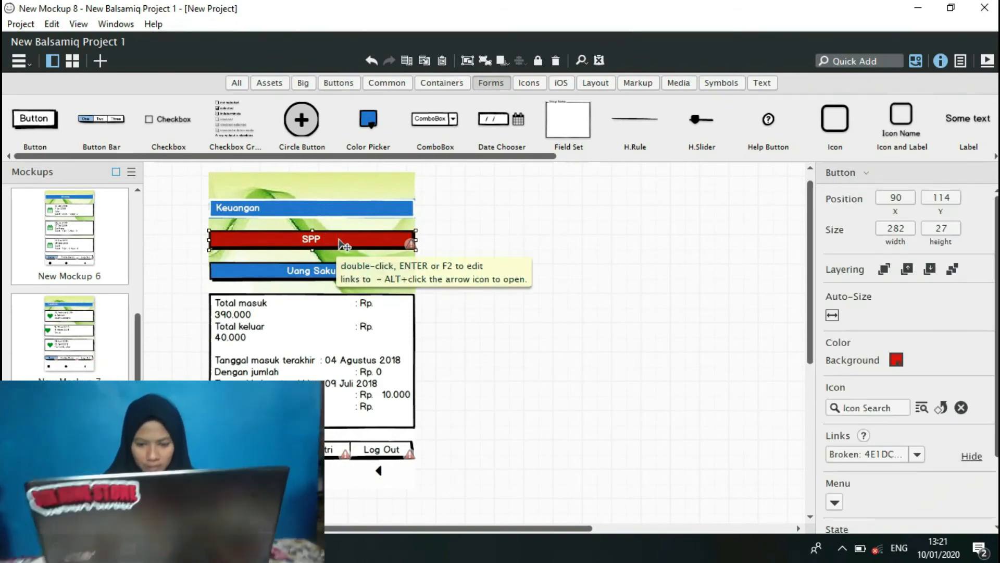
{"action": "left_click", "coordinate": [917, 455]}
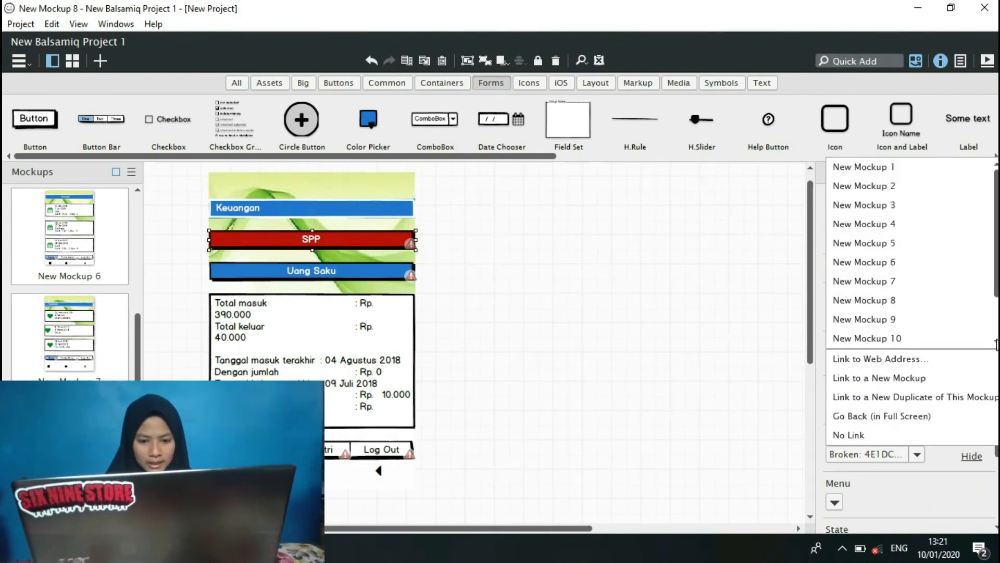
{"action": "scroll", "coordinate": [909, 253], "scroll_direction": "down", "scroll_amount": 1}
{"action": "scroll", "coordinate": [909, 253], "scroll_direction": "down", "scroll_amount": 1}
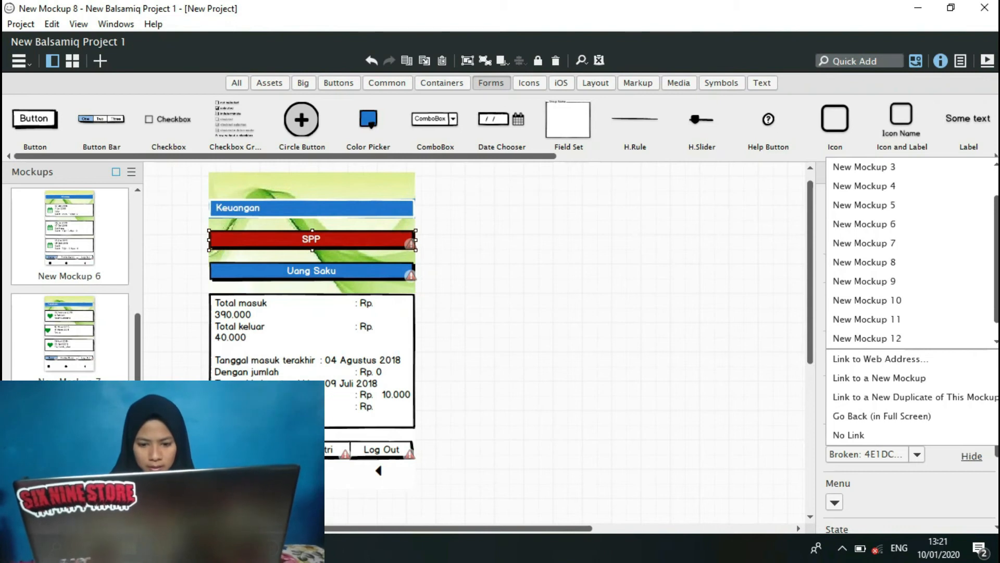
{"action": "left_click", "coordinate": [894, 339]}
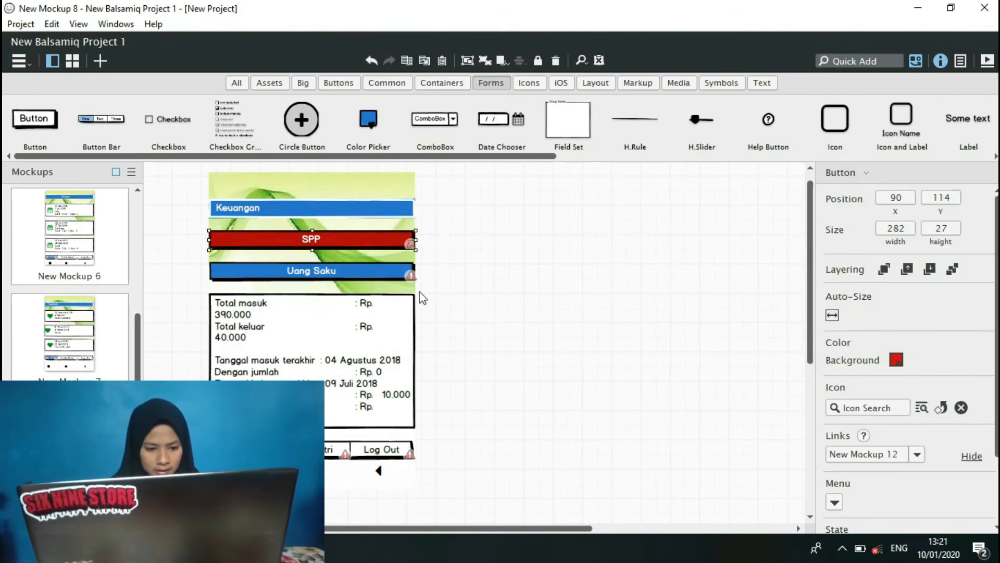
Link the blue Uang Saku button on the Keuangan screen to New Mockup 13.
{"action": "left_click", "coordinate": [401, 276]}
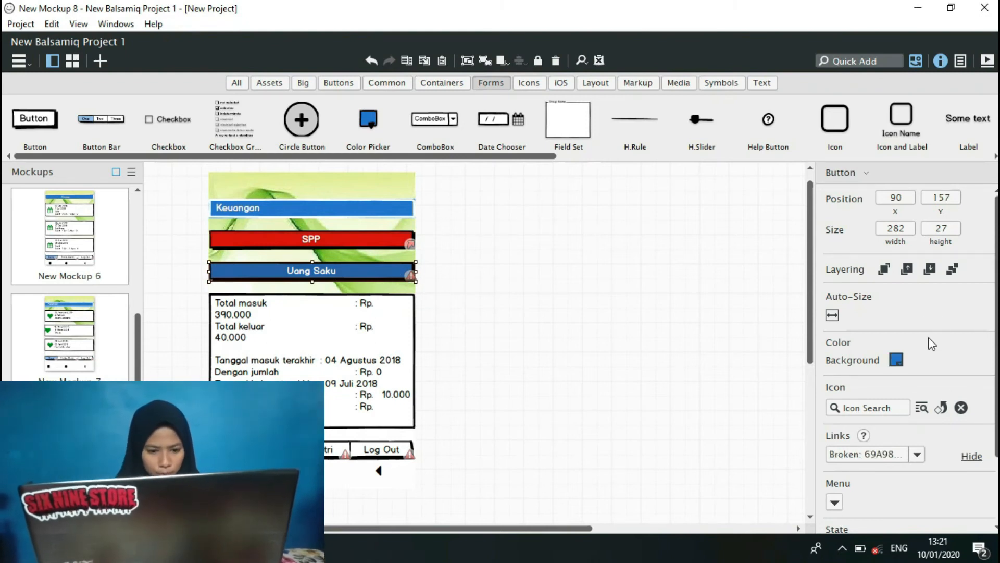
{"action": "left_click", "coordinate": [917, 453]}
{"action": "scroll", "coordinate": [992, 342], "scroll_direction": "down", "scroll_amount": 3}
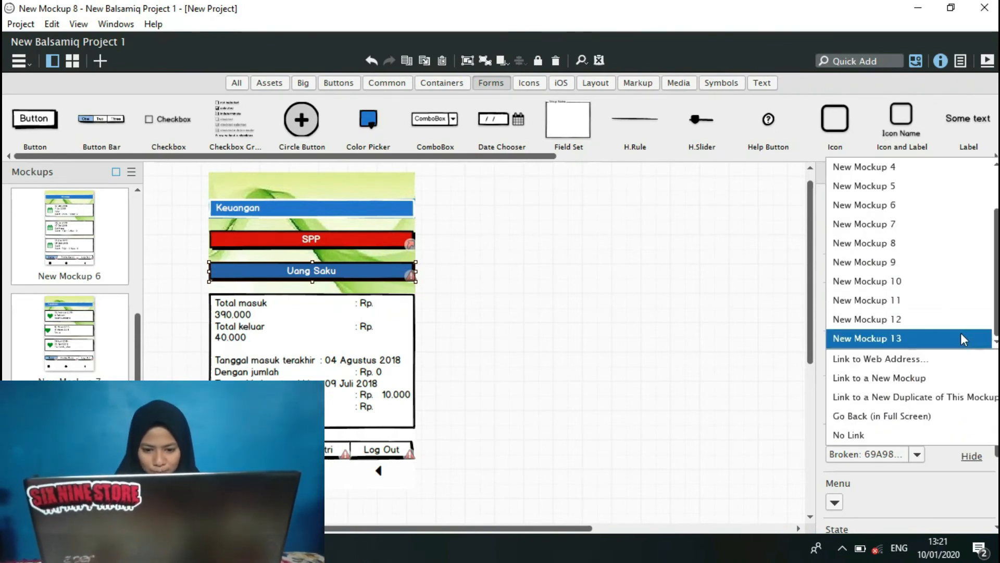
{"action": "left_click", "coordinate": [965, 338]}
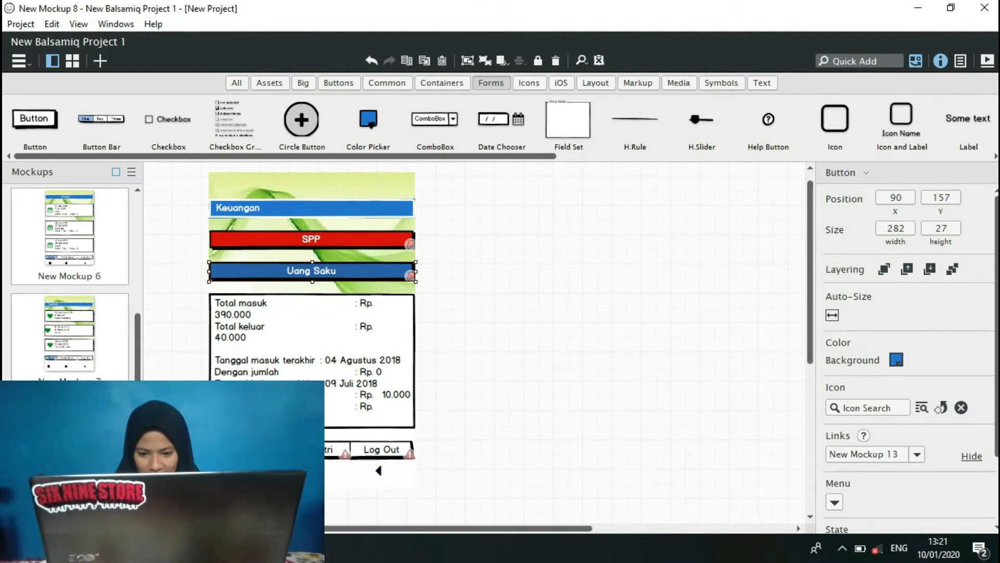
Link the Keuangan screen's button bar: Home to New Mockup 3, Profile Santri to New Mockup 11 and Log Out to New Mockup 1.
{"action": "left_click", "coordinate": [312, 450]}
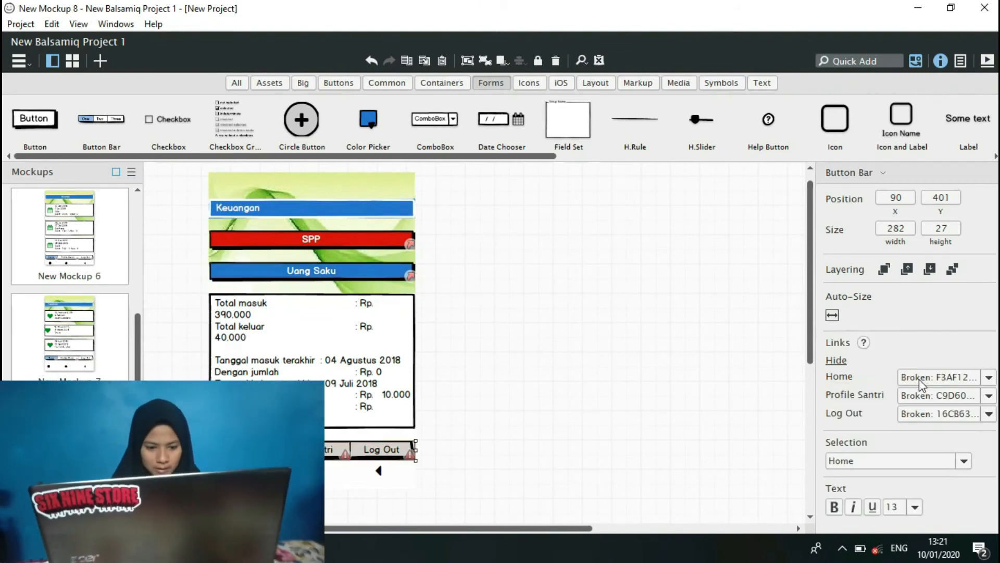
{"action": "left_click", "coordinate": [988, 377]}
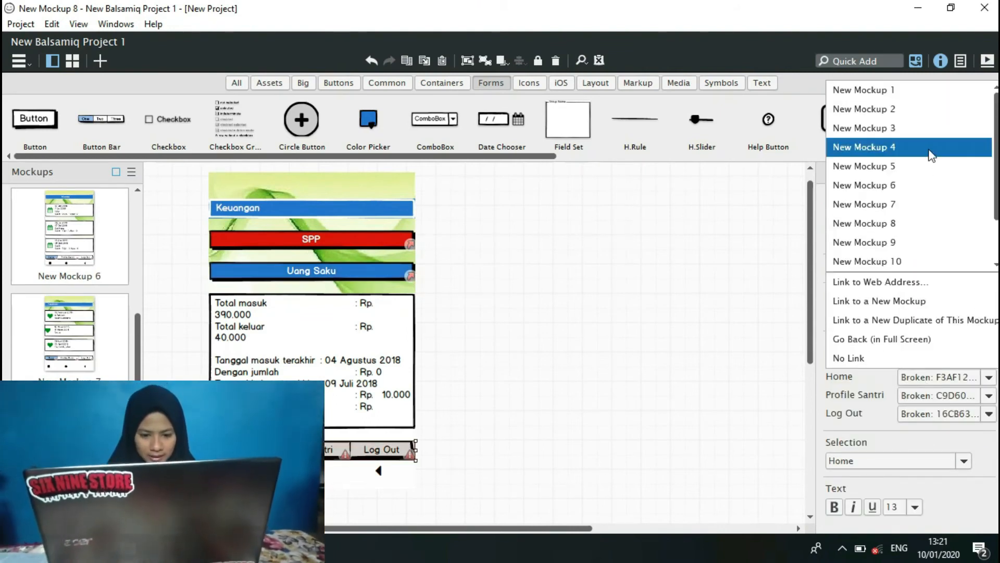
{"action": "left_click", "coordinate": [921, 135]}
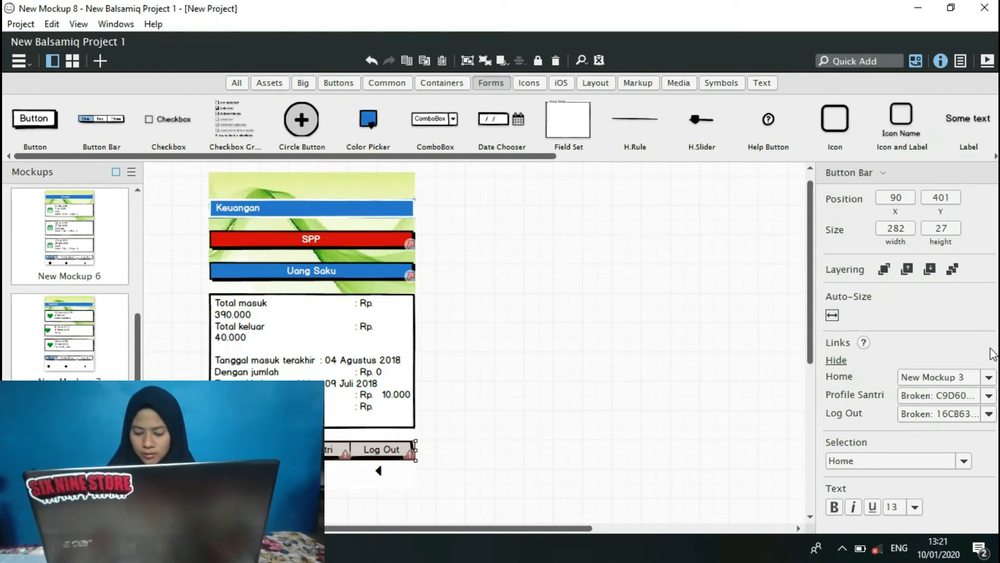
{"action": "left_click", "coordinate": [988, 396]}
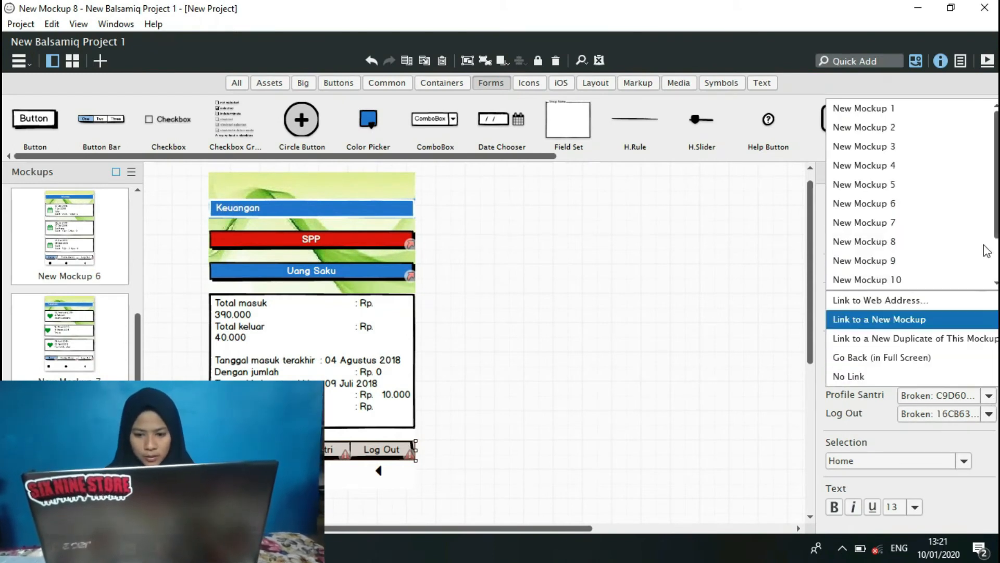
{"action": "left_click", "coordinate": [995, 282]}
{"action": "left_click", "coordinate": [996, 282]}
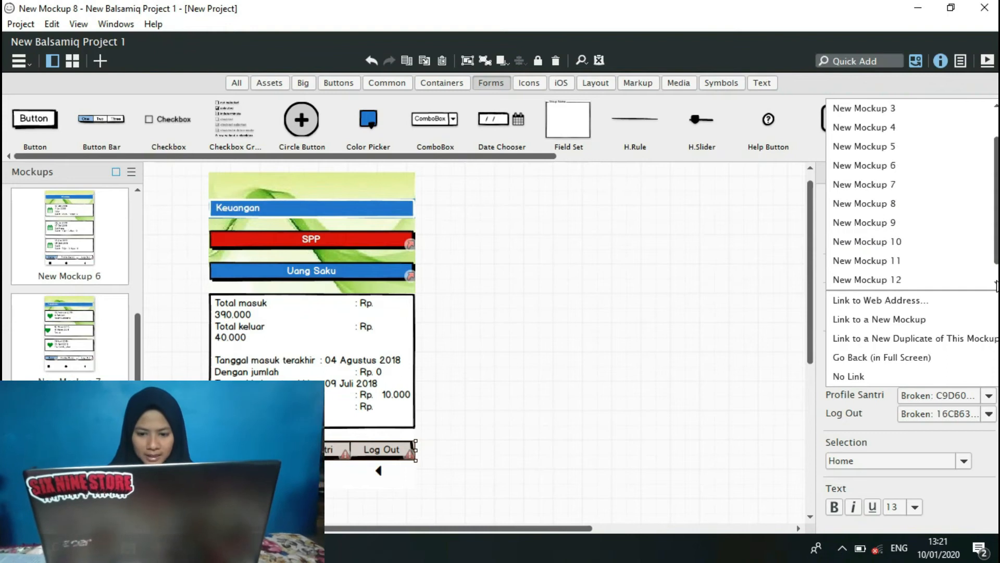
{"action": "left_click", "coordinate": [932, 268]}
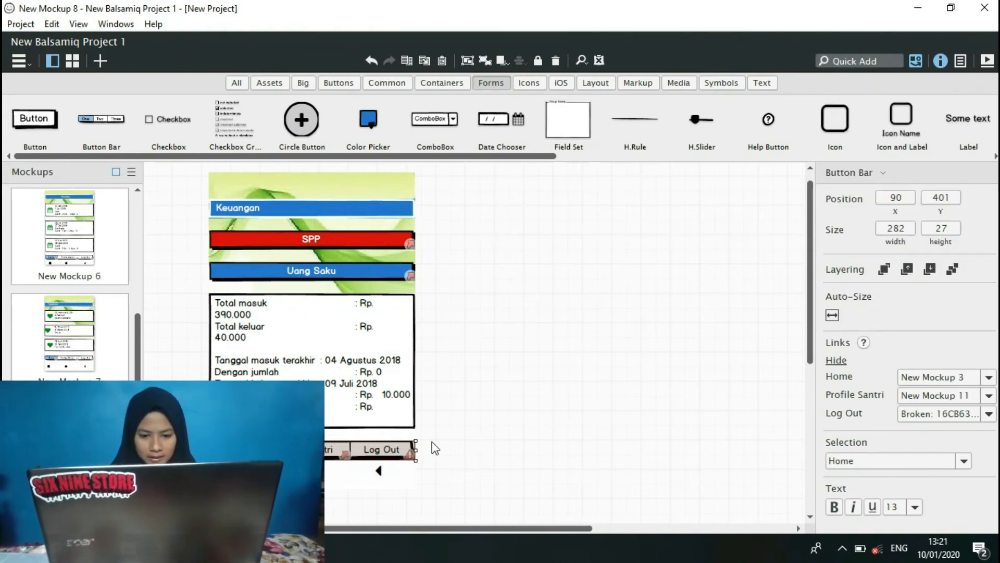
{"action": "left_click", "coordinate": [988, 414]}
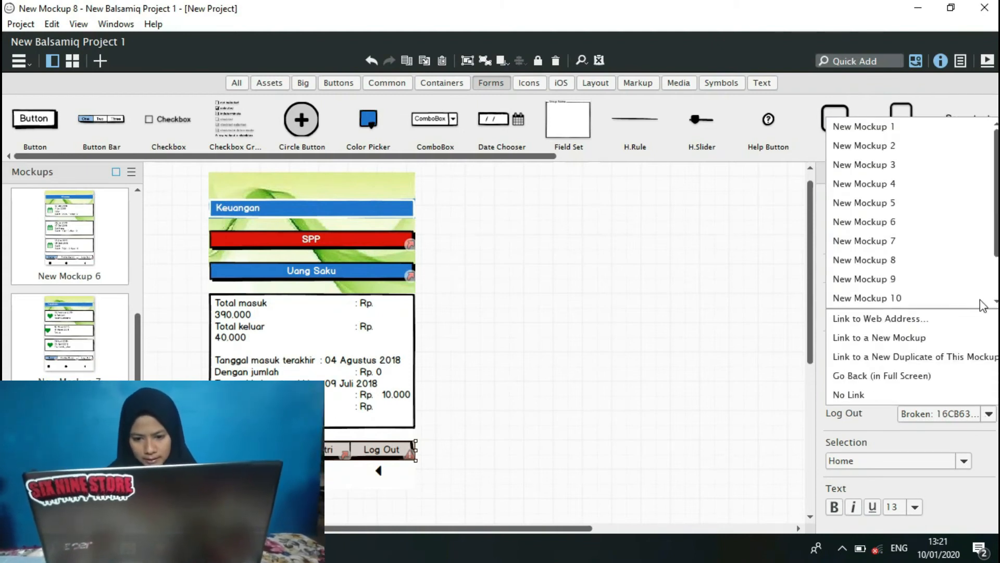
{"action": "left_click", "coordinate": [924, 130]}
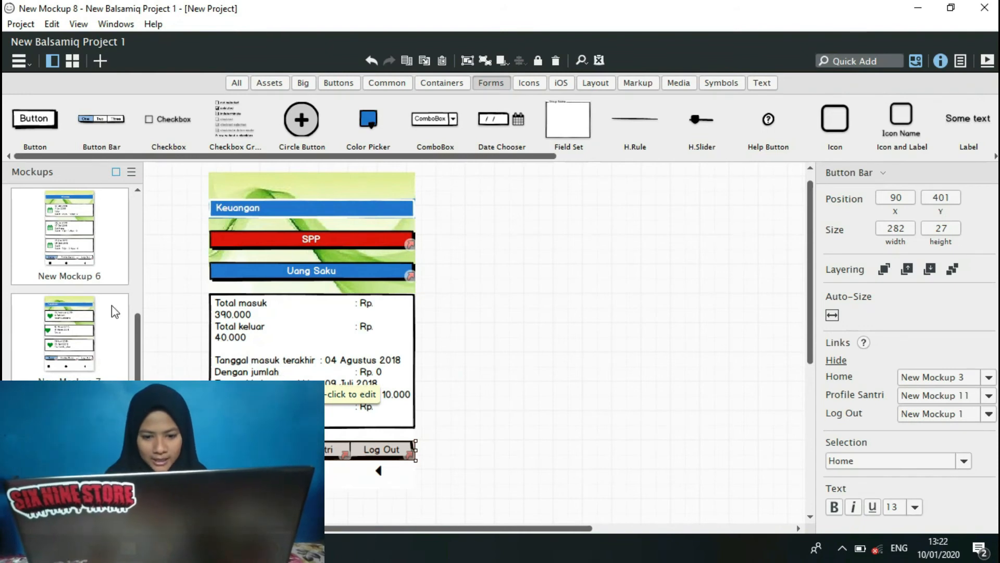
Open the empty New Mockup 9, then switch to the NewProject window and copy the Pelanggaran screen from New Mockup 12.
{"action": "left_click_drag", "start_coordinate": [139, 356], "coordinate": [139, 400]}
{"action": "left_click", "coordinate": [66, 342]}
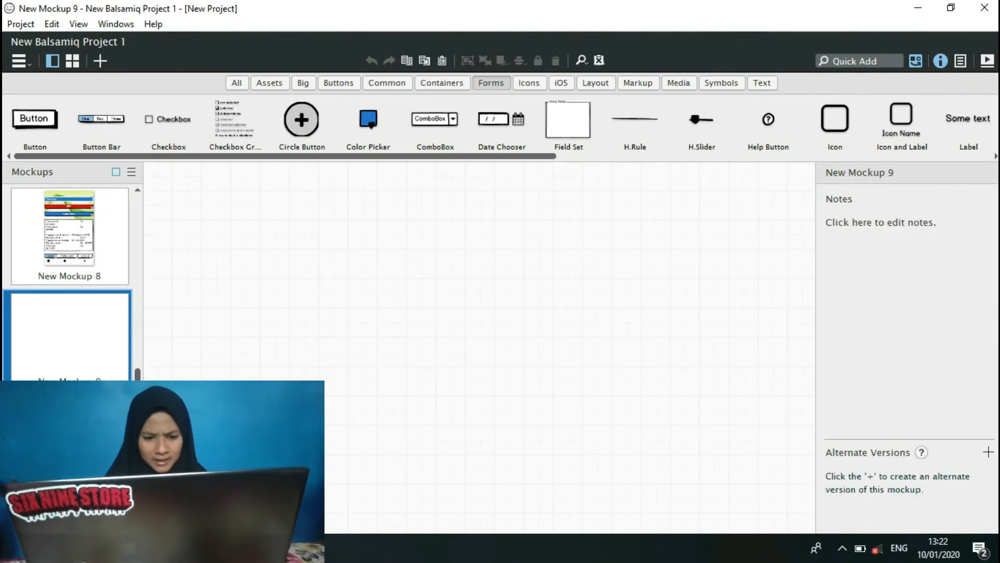
{"action": "mouse_move", "coordinate": [269, 548]}
{"action": "left_click", "coordinate": [206, 479]}
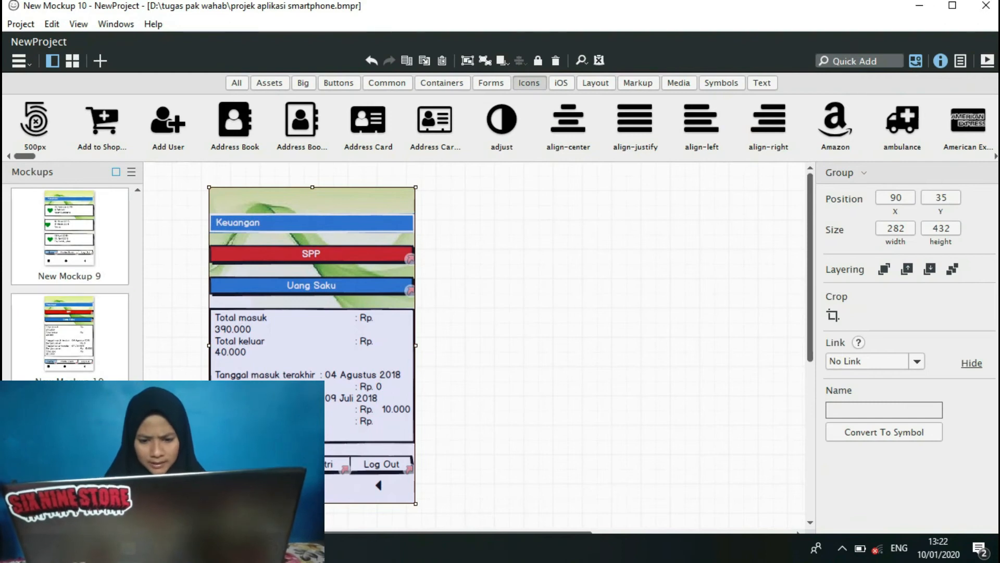
{"action": "left_click", "coordinate": [69, 516]}
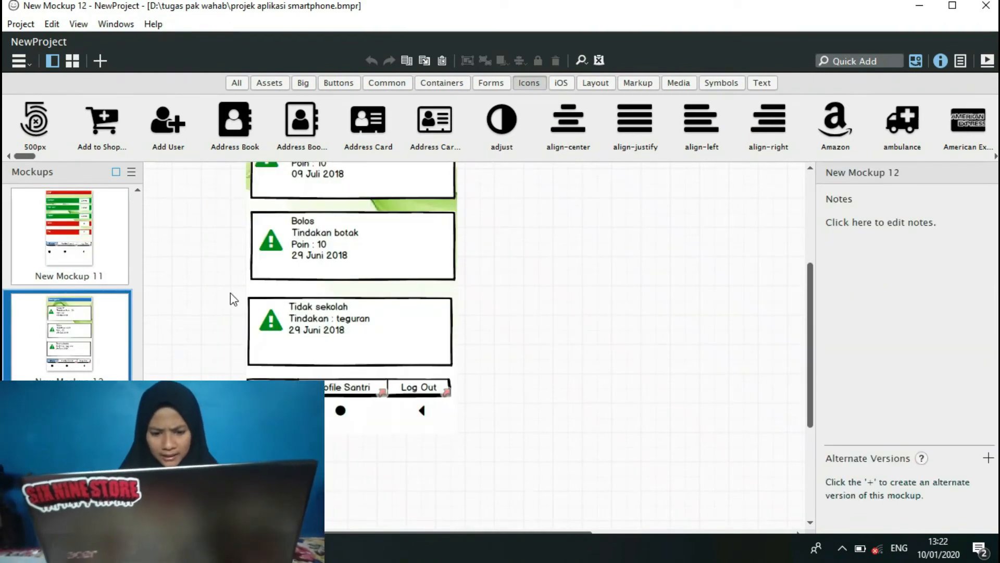
{"action": "scroll", "coordinate": [520, 214], "scroll_direction": "up", "scroll_amount": 5}
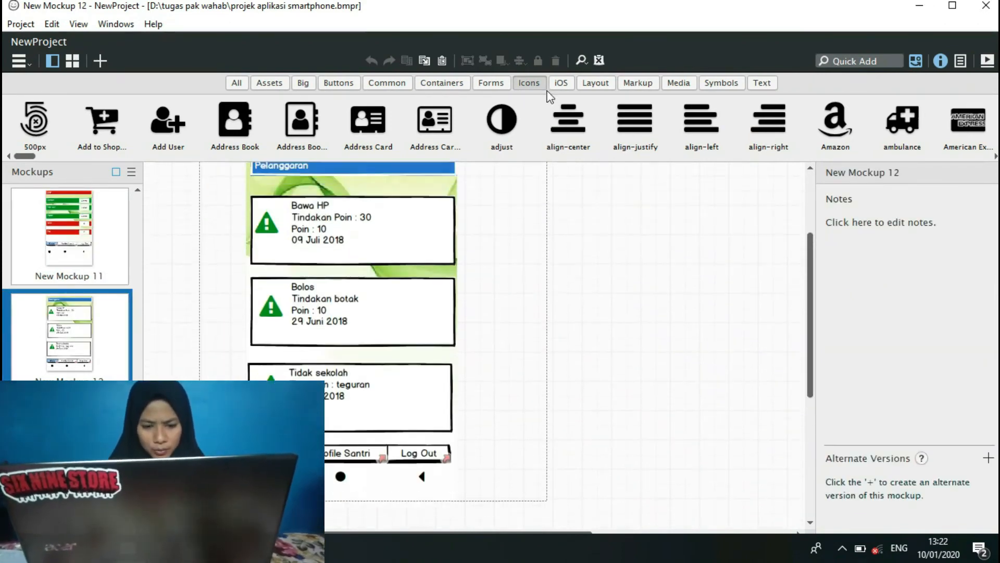
{"action": "left_click", "coordinate": [397, 375]}
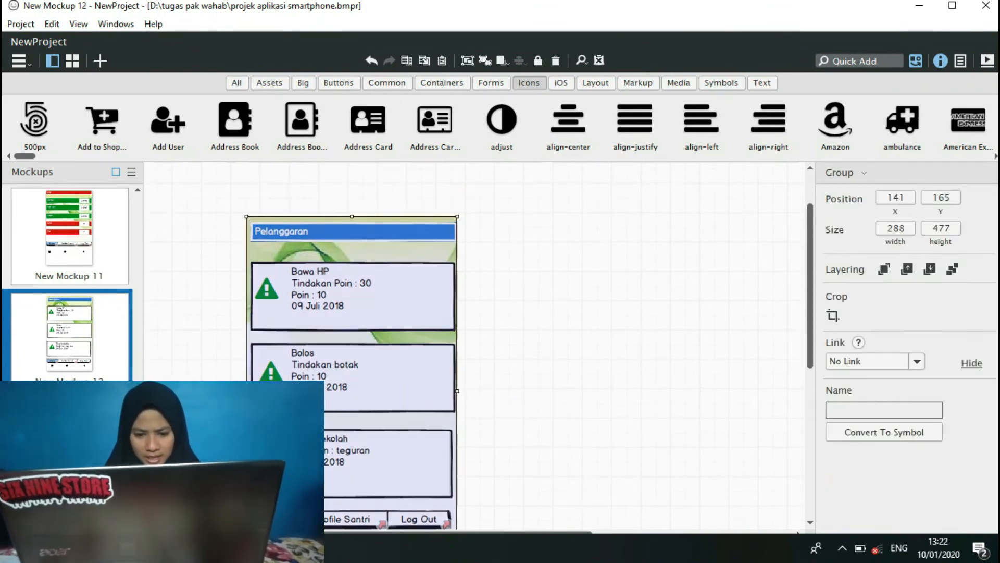
Return to New Balsamiq Project 1 and paste the Pelanggaran screen into New Mockup 9.
{"action": "mouse_move", "coordinate": [289, 548]}
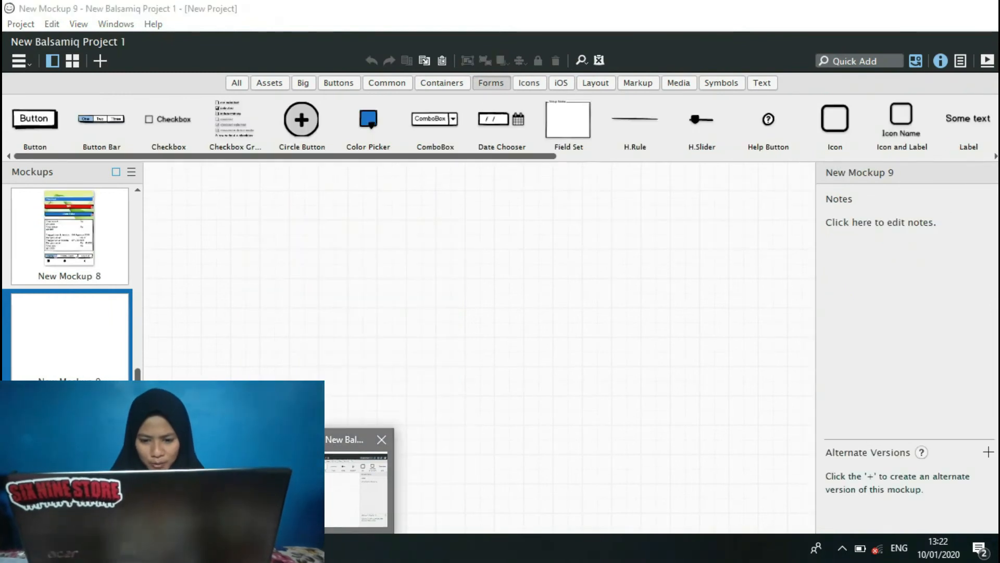
{"action": "left_click", "coordinate": [343, 479]}
{"action": "key", "text": "ctrl+v"}
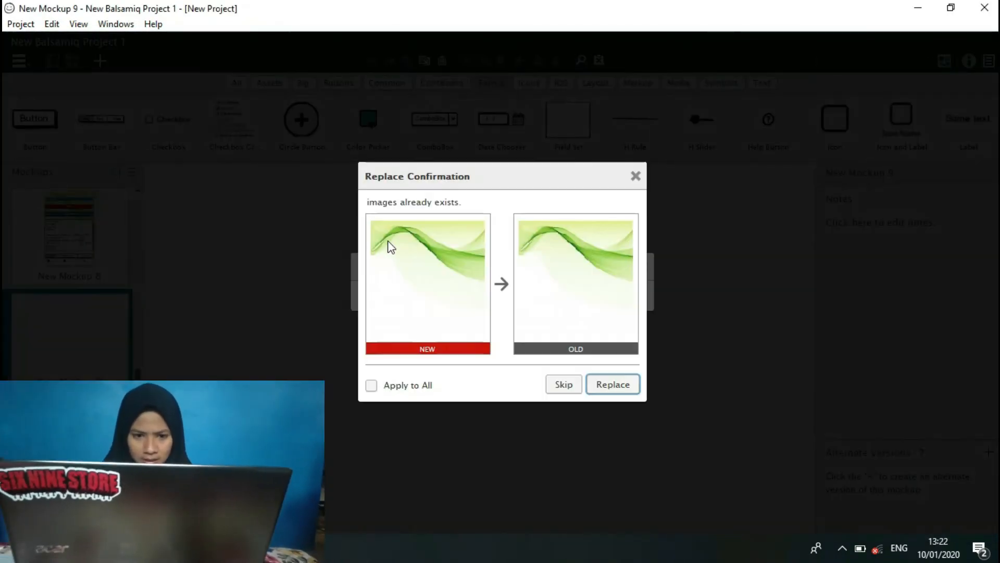
{"action": "left_click", "coordinate": [610, 385]}
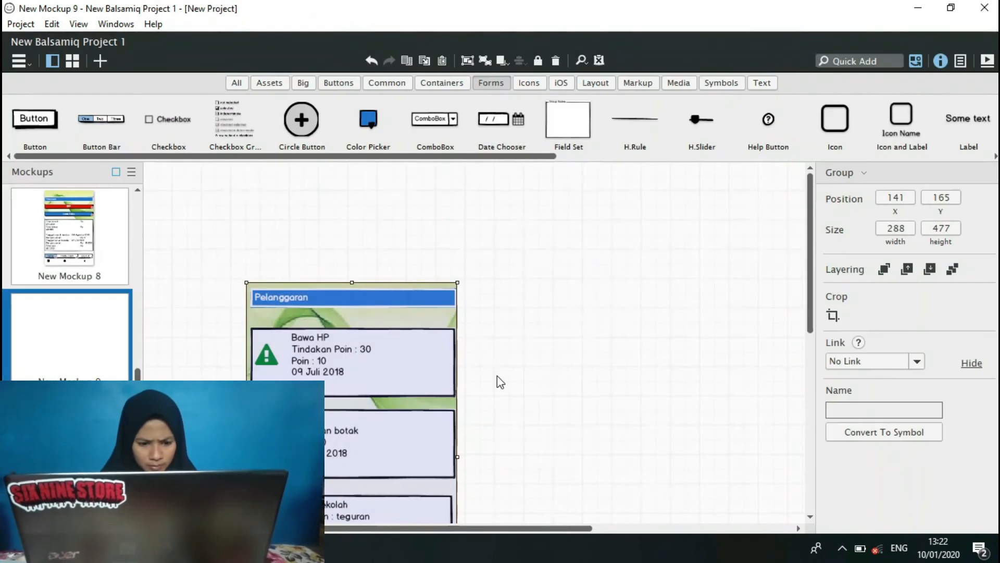
Ungroup the outer group of the pasted Pelanggaran screen in New Mockup 9 and deselect it.
{"action": "left_click", "coordinate": [597, 346]}
{"action": "left_click_drag", "start_coordinate": [810, 213], "coordinate": [812, 267]}
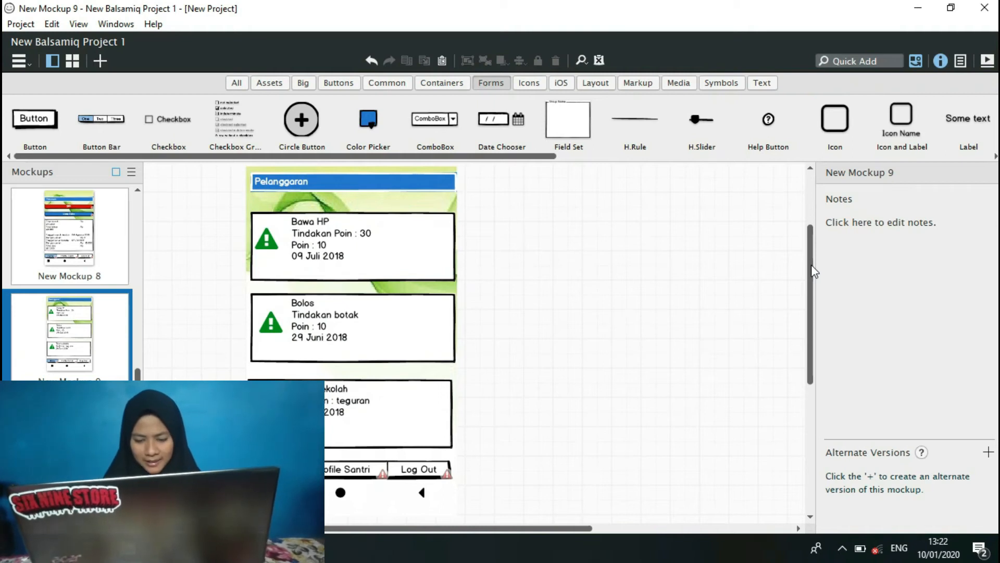
{"action": "left_click_drag", "start_coordinate": [220, 166], "coordinate": [511, 408]}
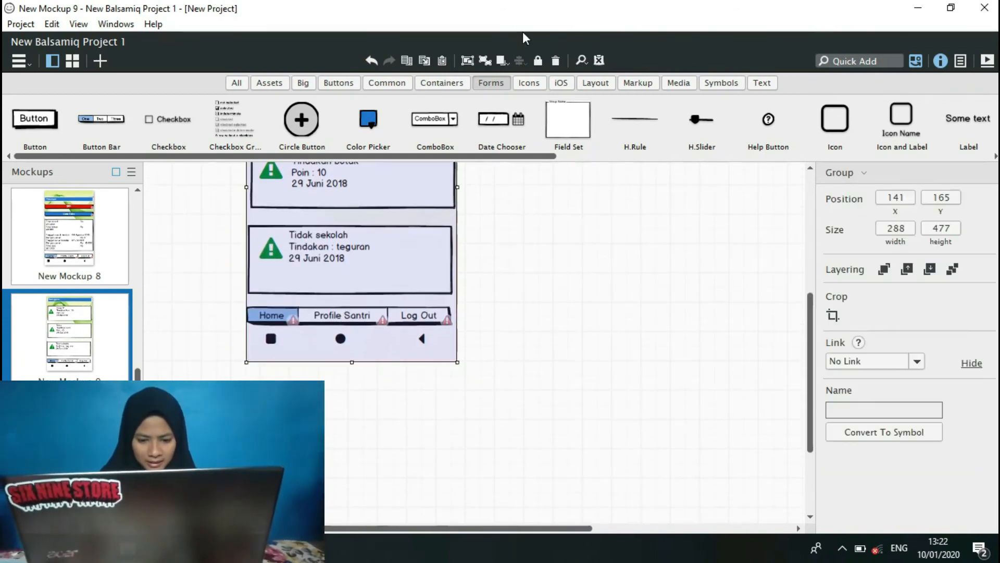
{"action": "left_click", "coordinate": [468, 61]}
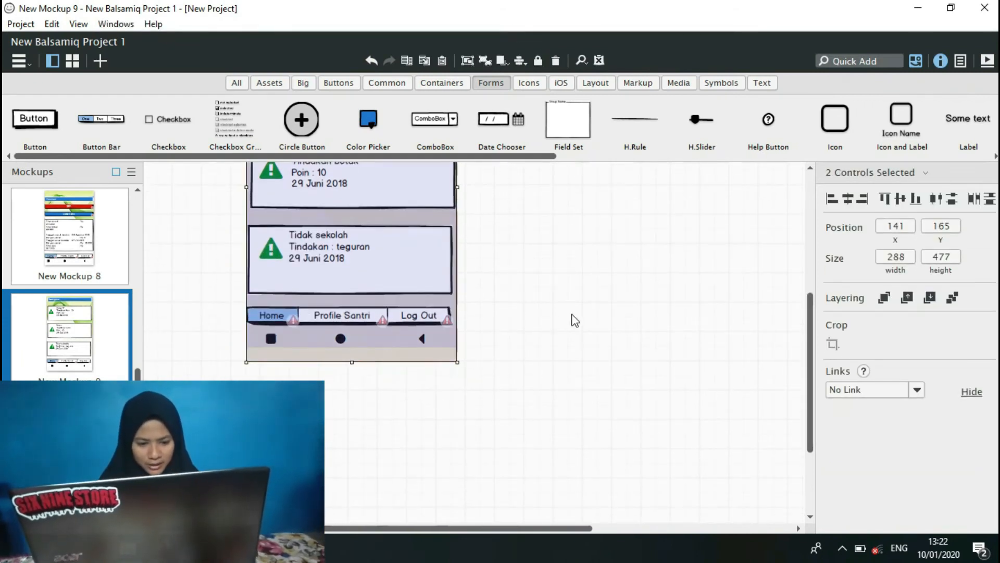
{"action": "left_click", "coordinate": [580, 323]}
Ungroup the remaining inner group of the Pelanggaran screen into separate controls and deselect them.
{"action": "left_click", "coordinate": [359, 320]}
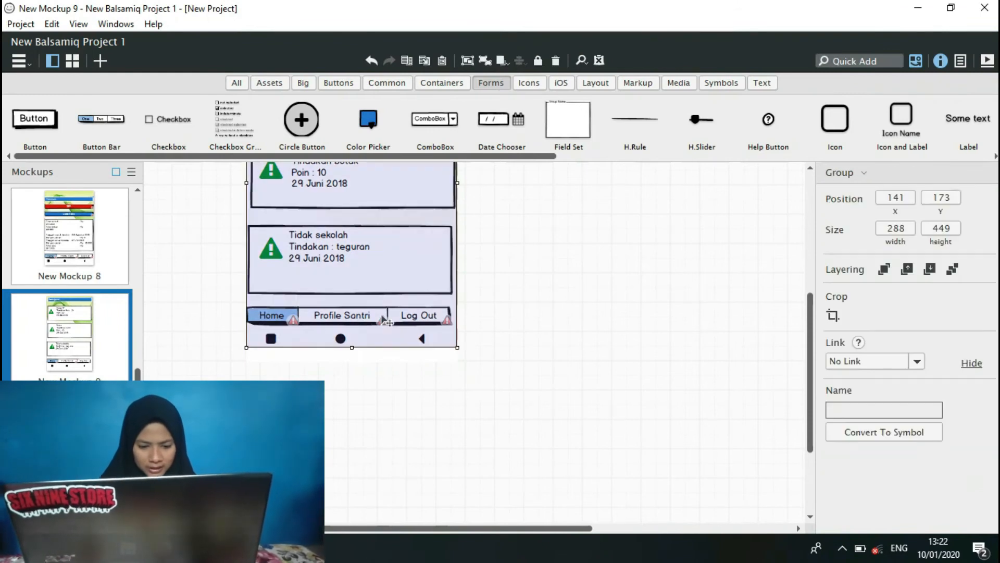
{"action": "left_click", "coordinate": [608, 440]}
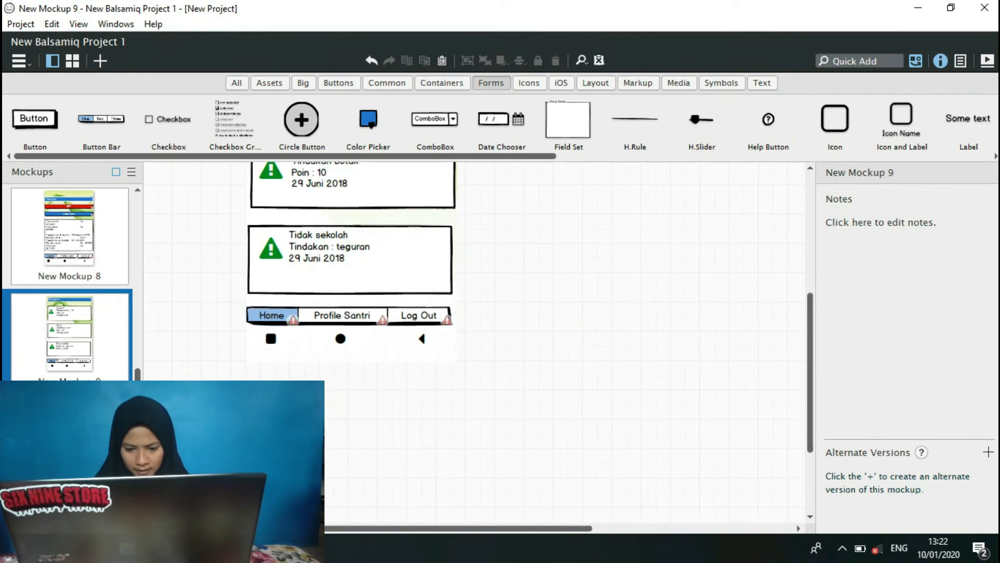
{"action": "left_click_drag", "start_coordinate": [384, 437], "coordinate": [505, 279]}
{"action": "left_click", "coordinate": [485, 62]}
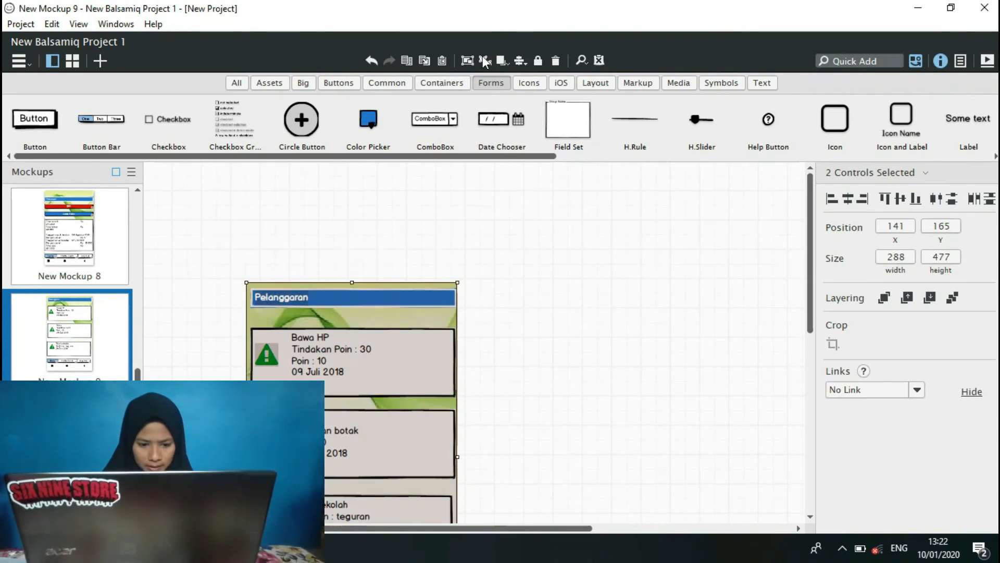
{"action": "left_click", "coordinate": [744, 328]}
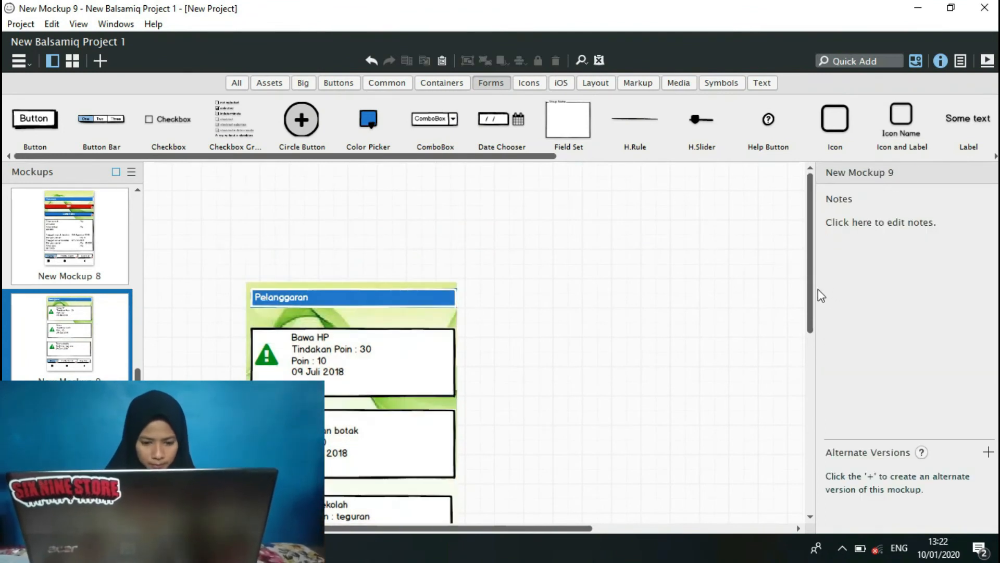
Link the Pelanggaran screen's button bar: Home to New Mockup 3, Profile Santri to New Mockup 11 and Log Out to New Mockup 1.
{"action": "left_click_drag", "start_coordinate": [812, 329], "coordinate": [808, 457]}
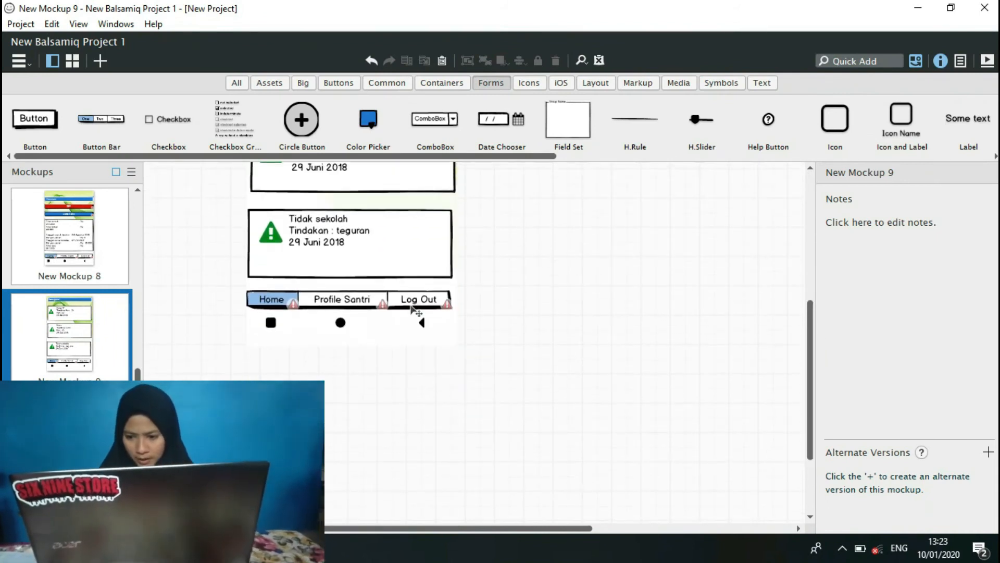
{"action": "left_click", "coordinate": [412, 303]}
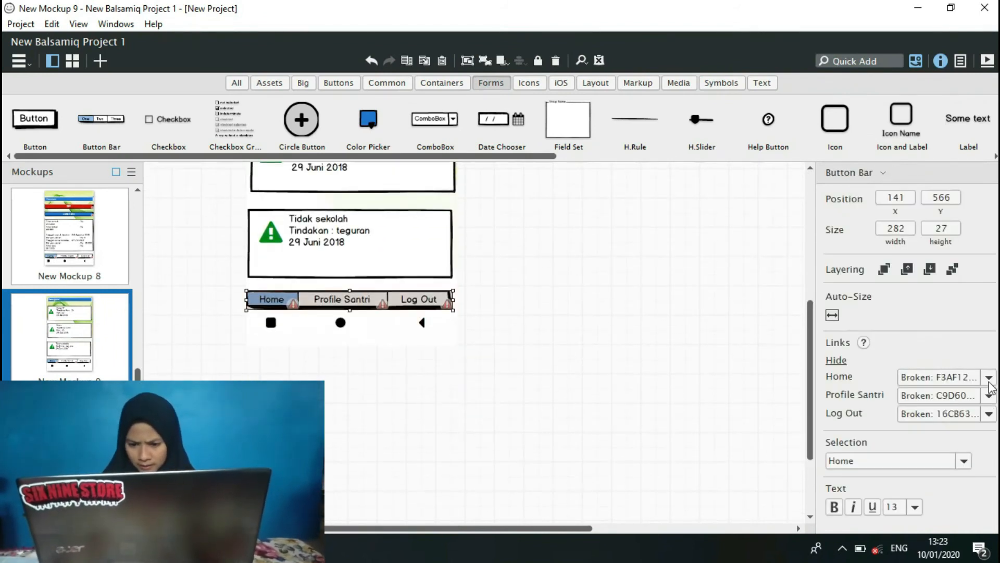
{"action": "left_click", "coordinate": [989, 382]}
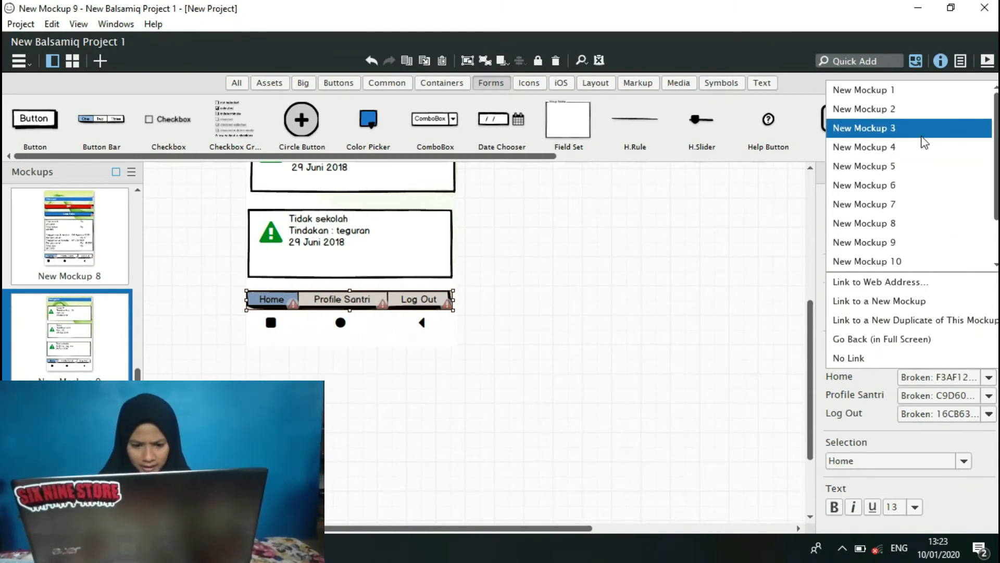
{"action": "left_click", "coordinate": [922, 137]}
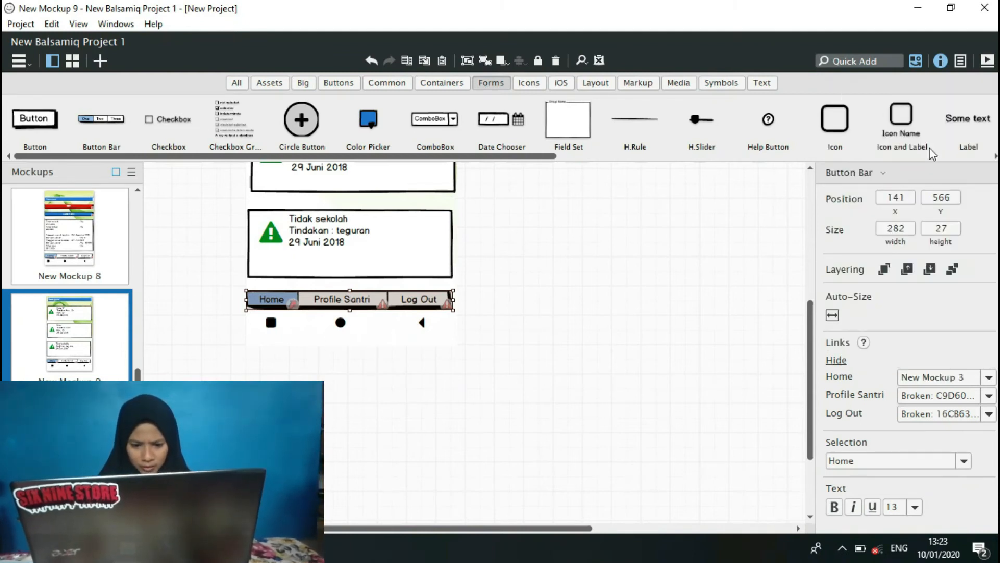
{"action": "left_click", "coordinate": [988, 396]}
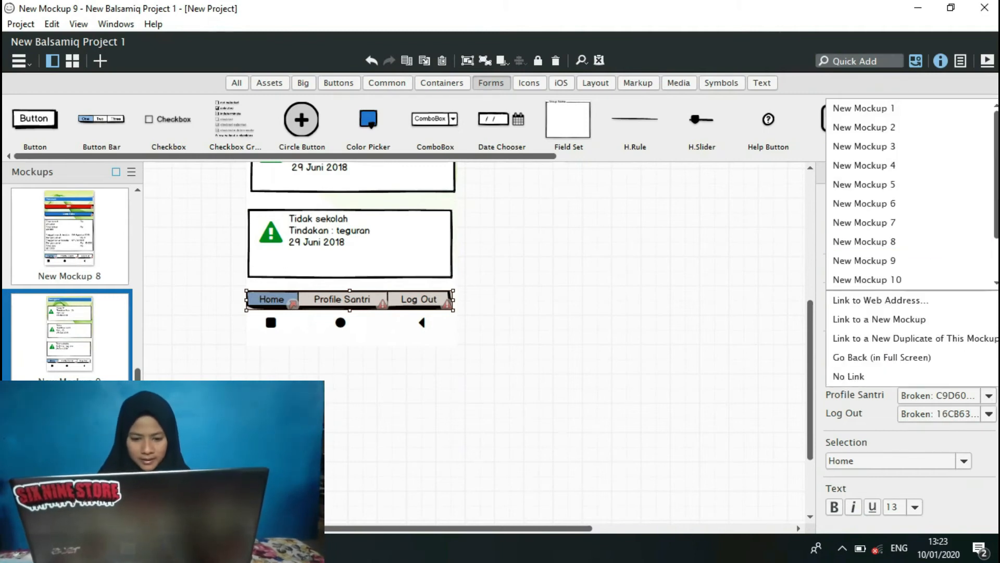
{"action": "left_click", "coordinate": [996, 284]}
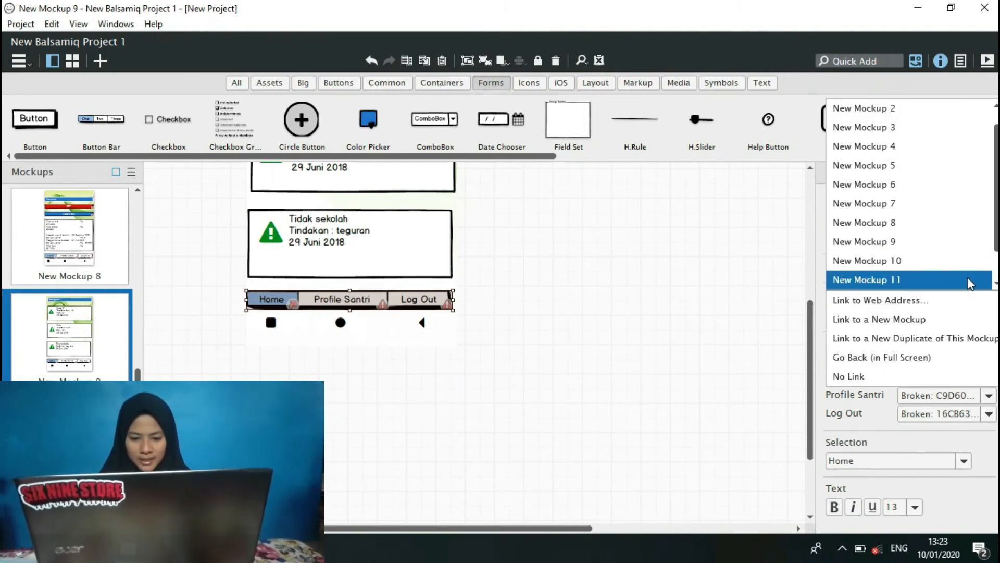
{"action": "left_click", "coordinate": [970, 283]}
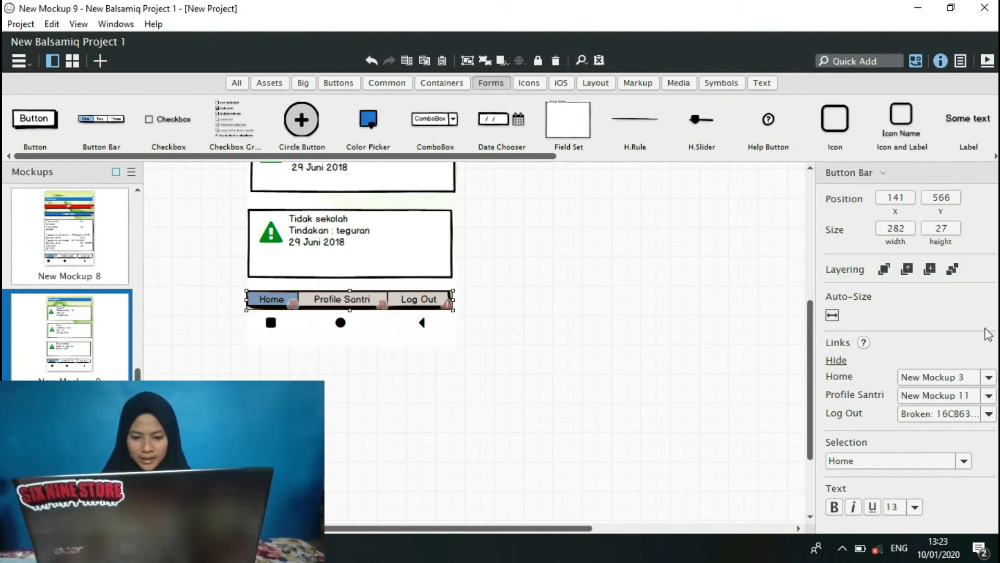
{"action": "left_click", "coordinate": [989, 413]}
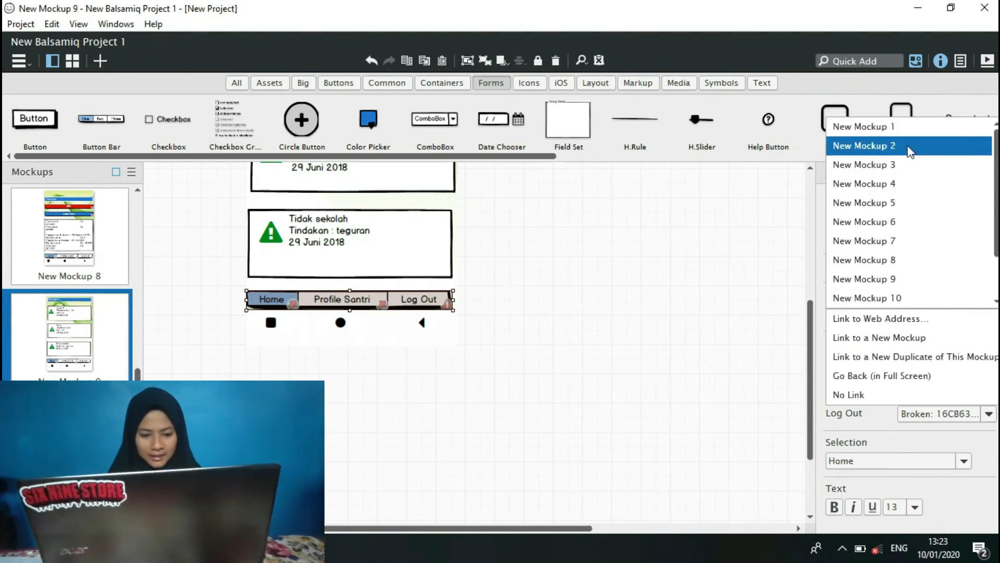
{"action": "left_click", "coordinate": [886, 126]}
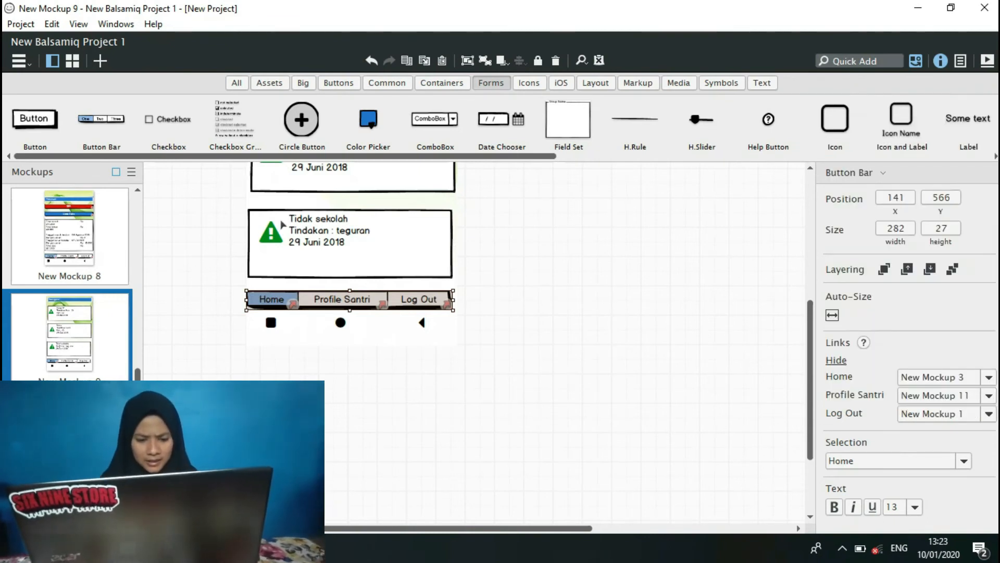
Open the empty New Mockup 10, and in the NewProject window select and copy the whole Berita screen from New Mockup 13.
{"action": "left_click", "coordinate": [69, 442]}
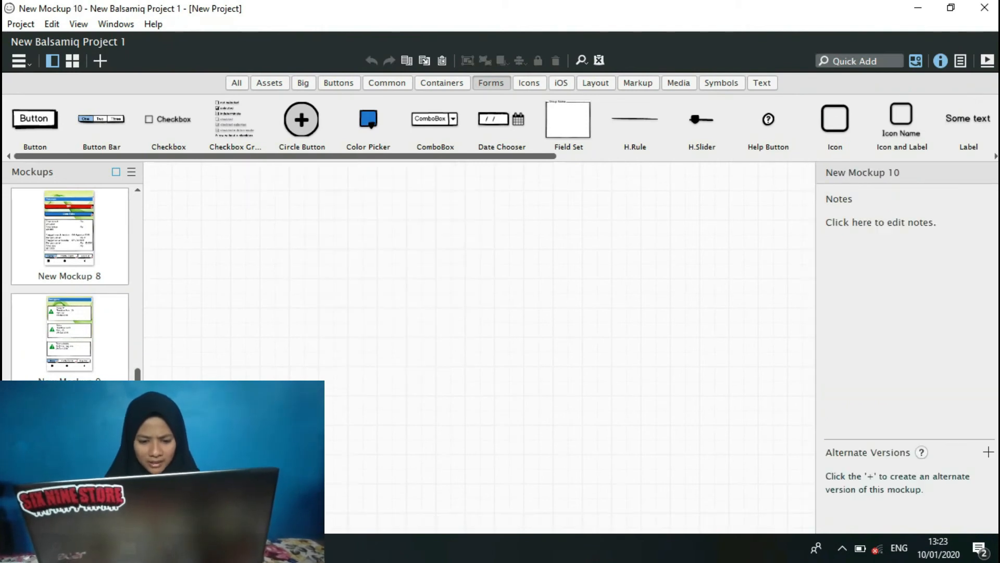
{"action": "mouse_move", "coordinate": [315, 548]}
{"action": "left_click", "coordinate": [359, 477]}
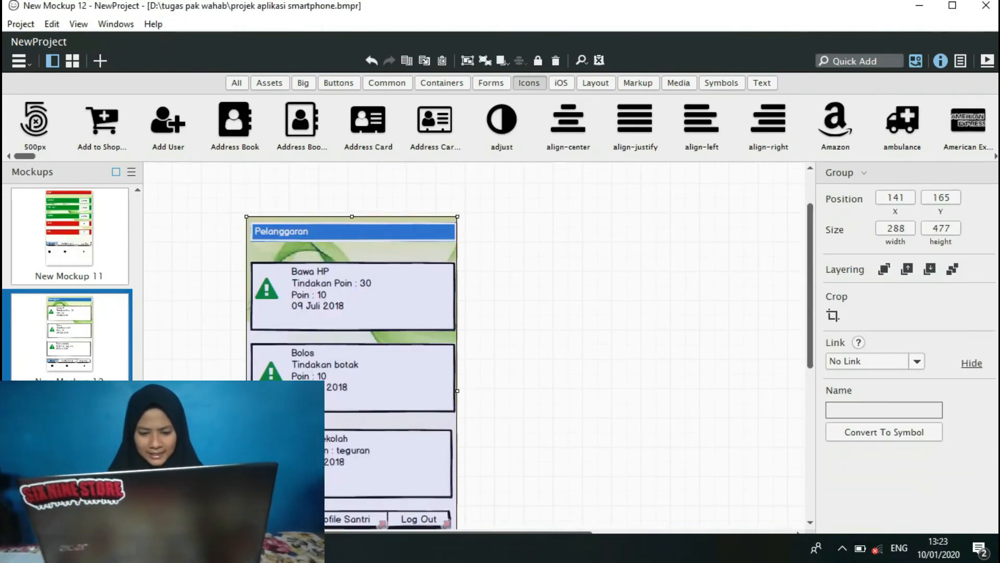
{"action": "left_click", "coordinate": [69, 443]}
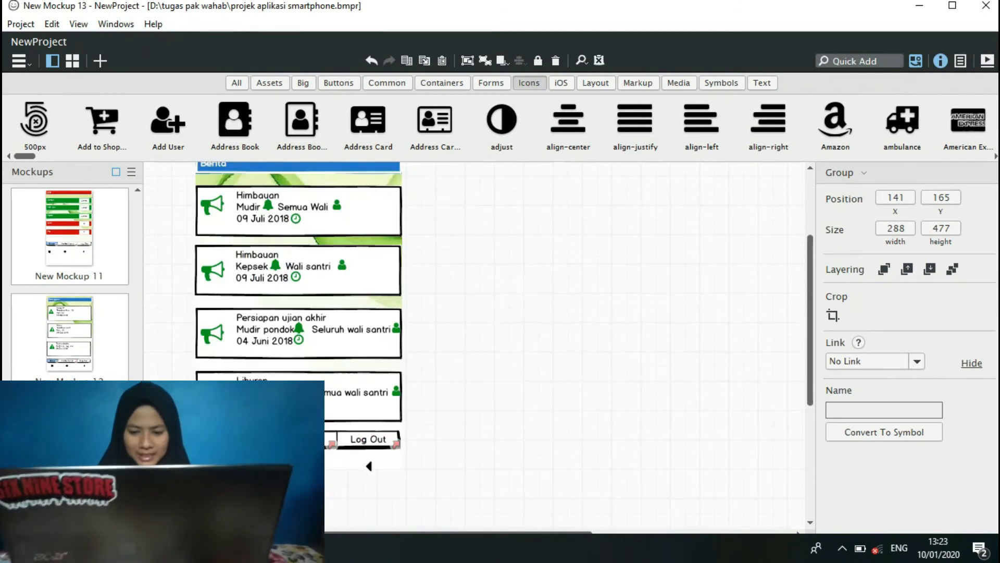
{"action": "left_click_drag", "start_coordinate": [163, 507], "coordinate": [463, 235]}
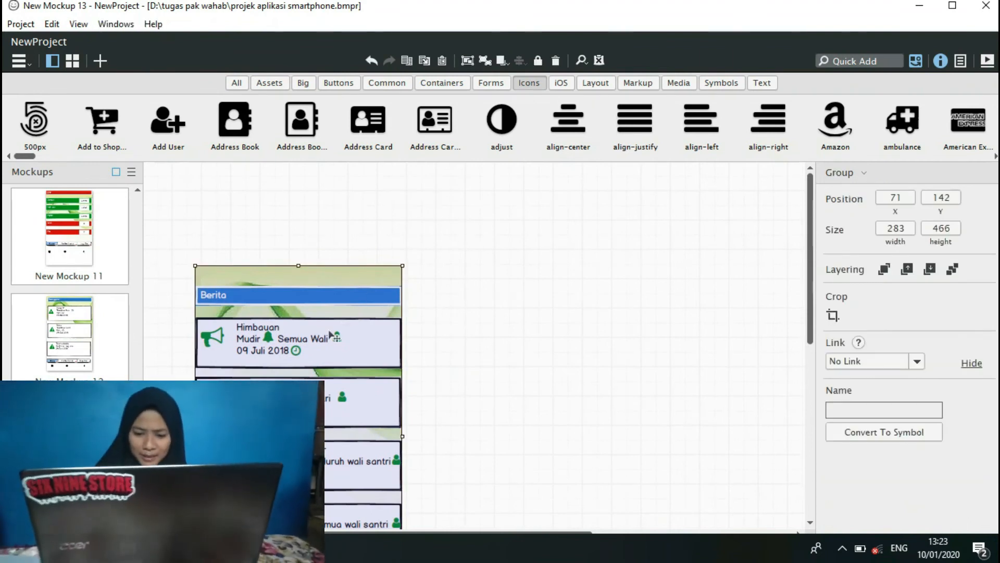
Return to New Balsamiq Project 1 and paste the Berita screen into New Mockup 10.
{"action": "left_click", "coordinate": [251, 548]}
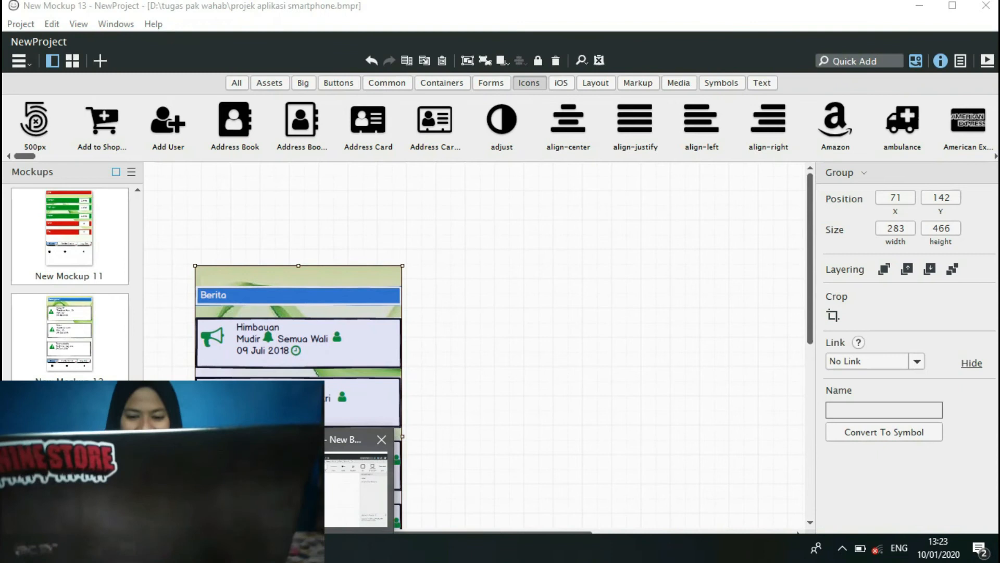
{"action": "left_click", "coordinate": [359, 479]}
{"action": "key", "text": "ctrl+v"}
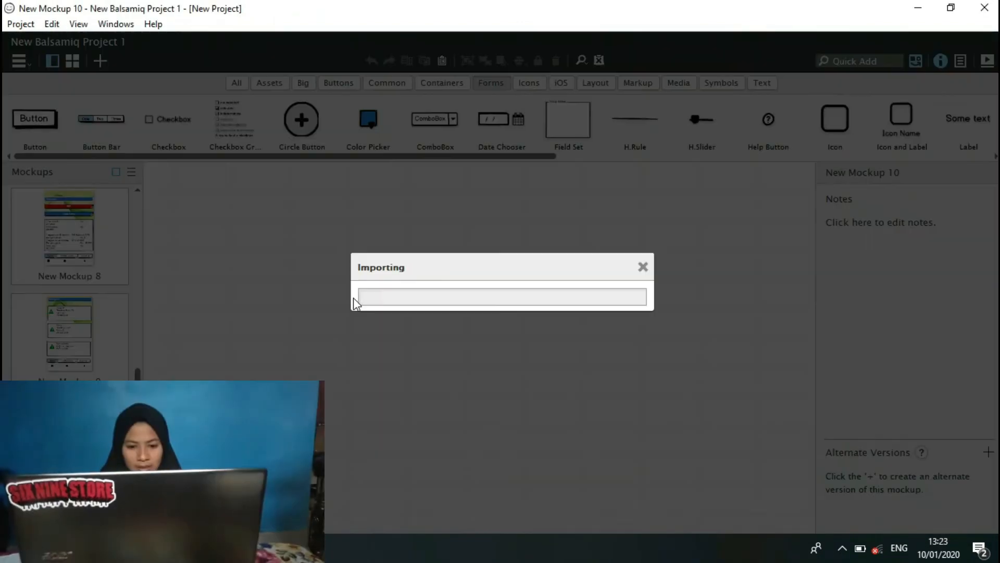
{"action": "left_click", "coordinate": [611, 386]}
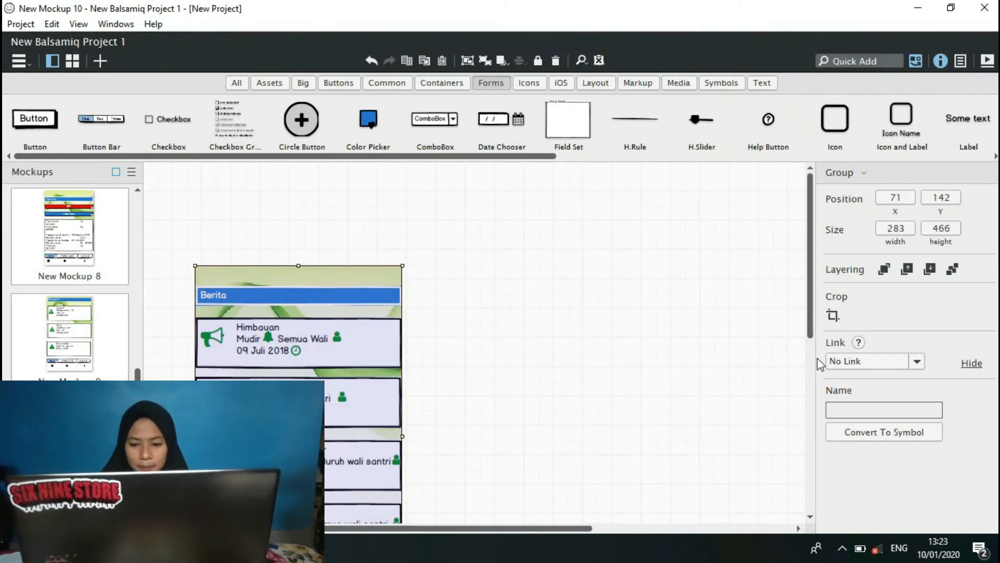
Ungroup the pasted Berita screen in New Mockup 10 into separate controls and deselect them.
{"action": "left_click_drag", "start_coordinate": [812, 308], "coordinate": [818, 357]}
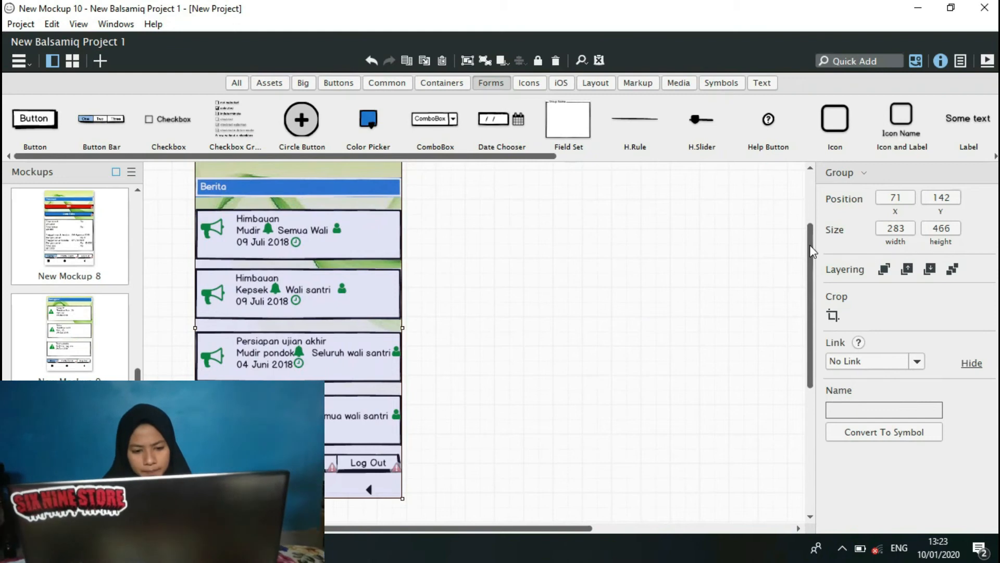
{"action": "left_click_drag", "start_coordinate": [811, 245], "coordinate": [814, 310]}
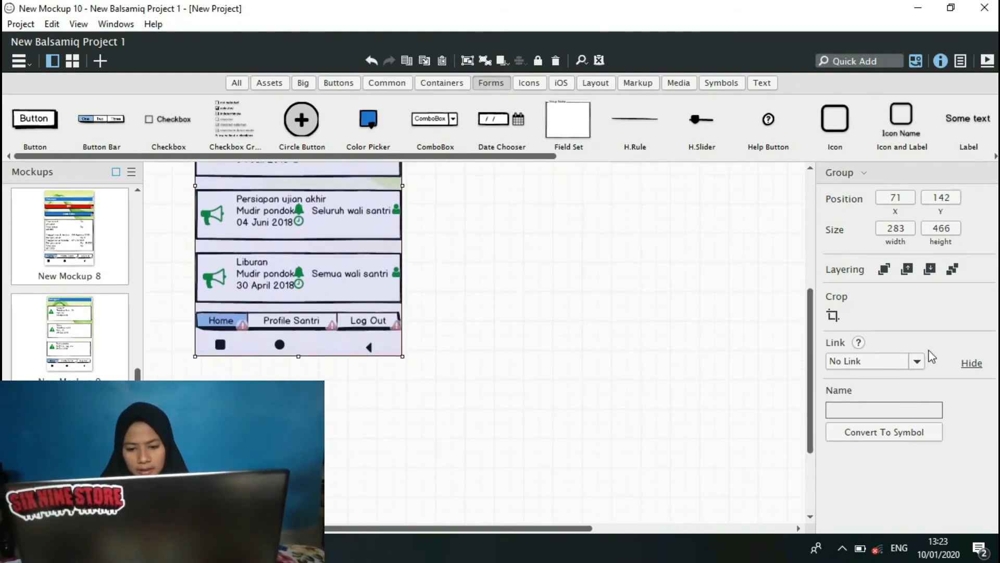
{"action": "left_click_drag", "start_coordinate": [813, 321], "coordinate": [812, 200]}
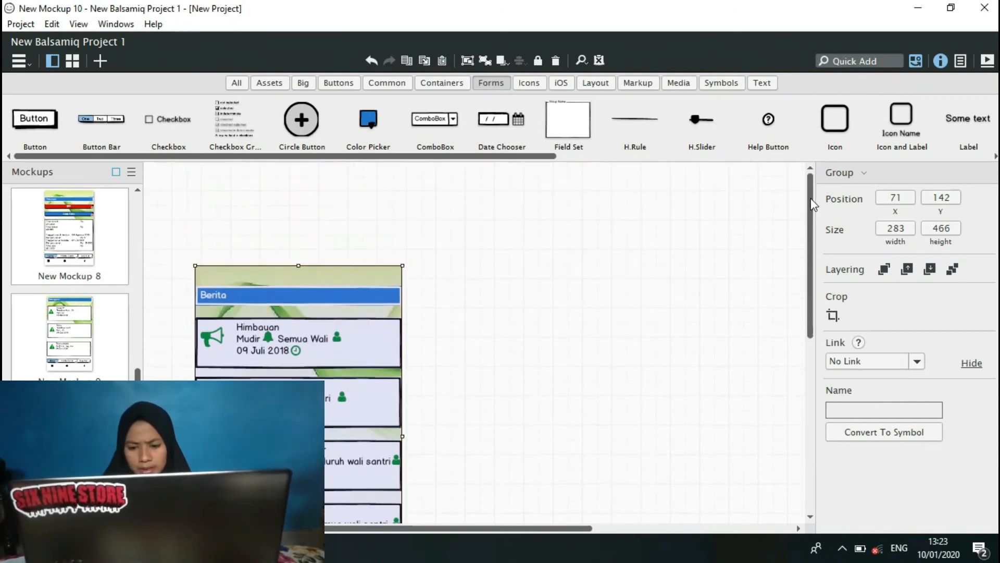
{"action": "left_click_drag", "start_coordinate": [171, 230], "coordinate": [435, 458]}
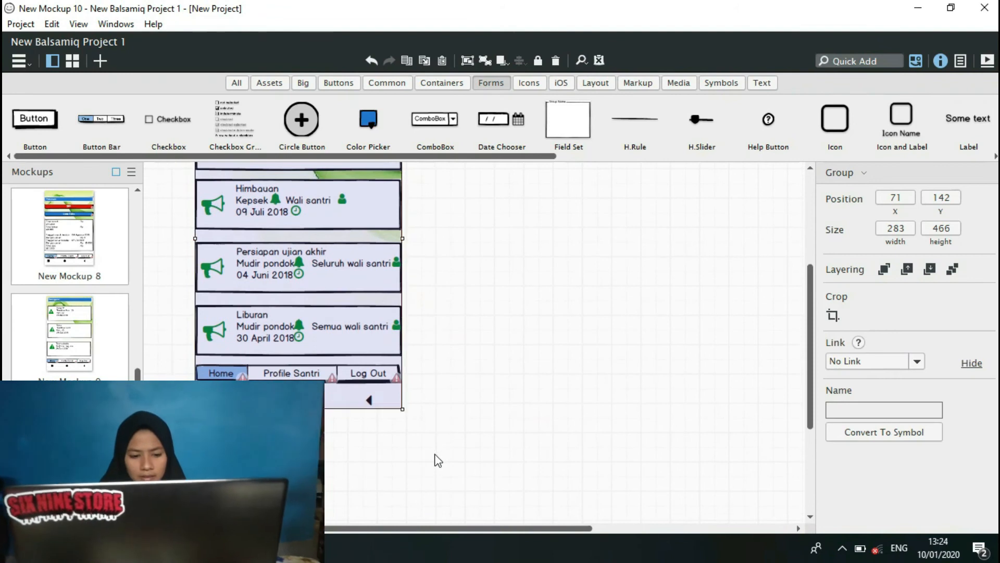
{"action": "left_click", "coordinate": [486, 58]}
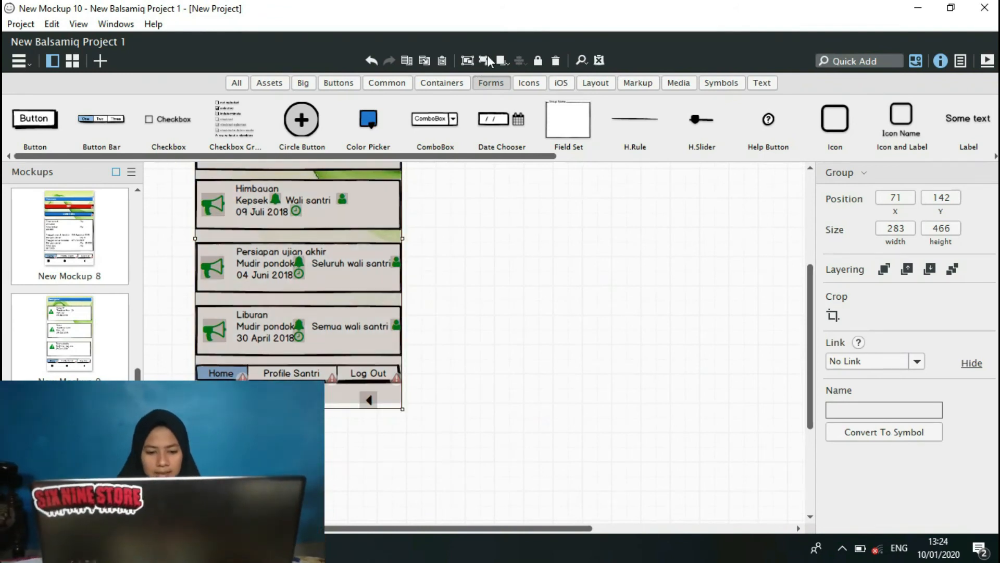
{"action": "left_click", "coordinate": [550, 396]}
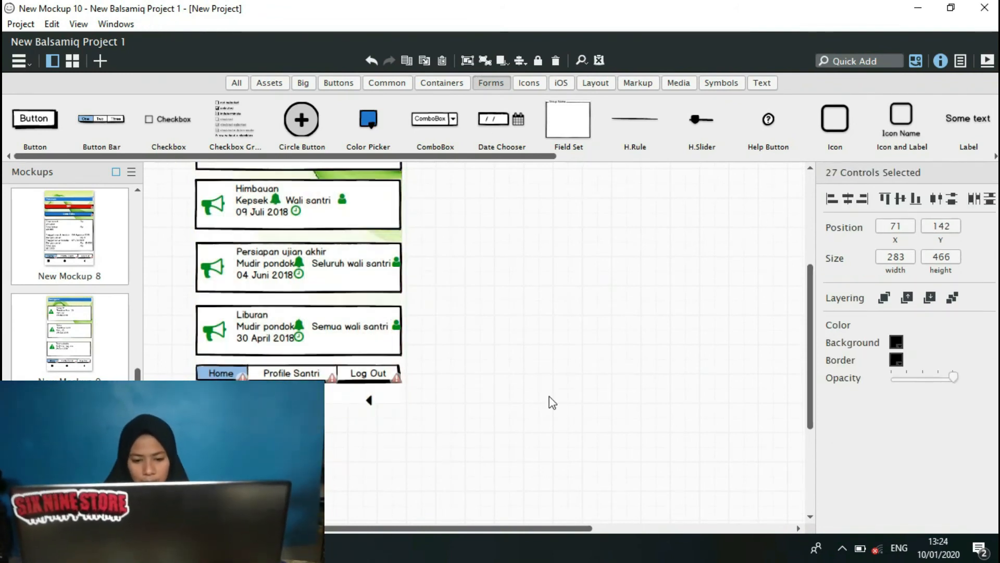
Link the Berita screen's button bar: Home to New Mockup 3, Profile Santri to New Mockup 11 and Log Out to New Mockup 1.
{"action": "left_click", "coordinate": [365, 378]}
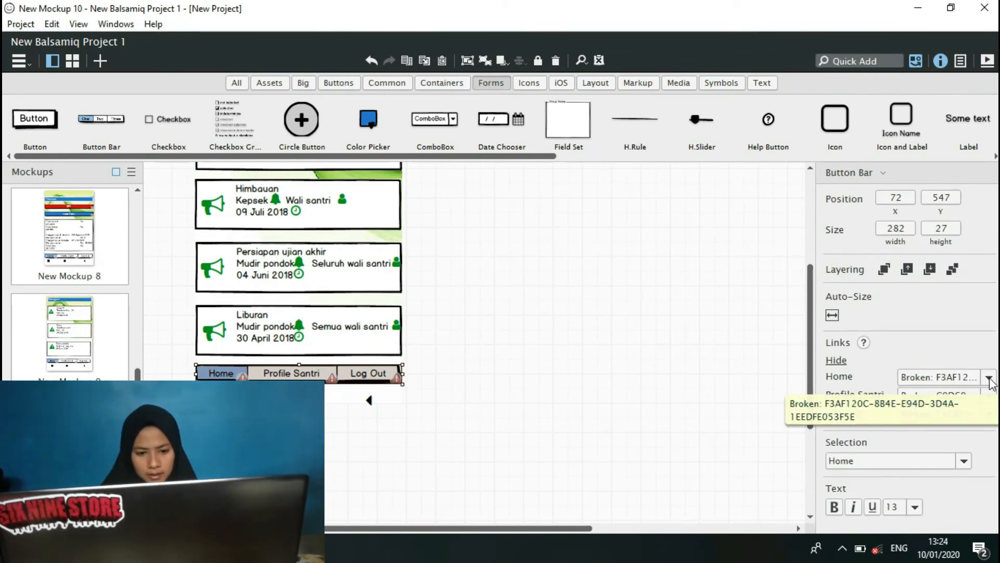
{"action": "left_click", "coordinate": [989, 377]}
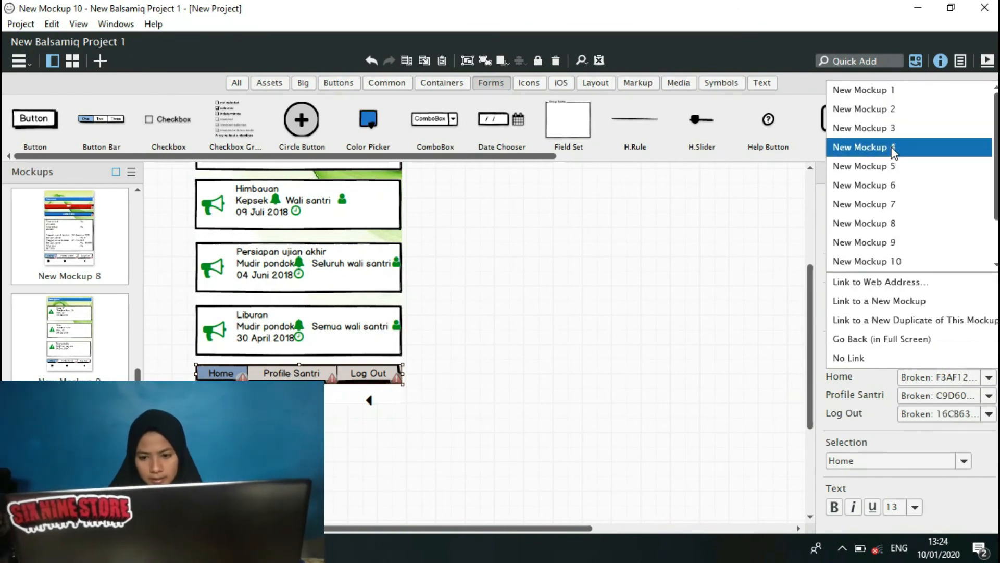
{"action": "left_click", "coordinate": [894, 130]}
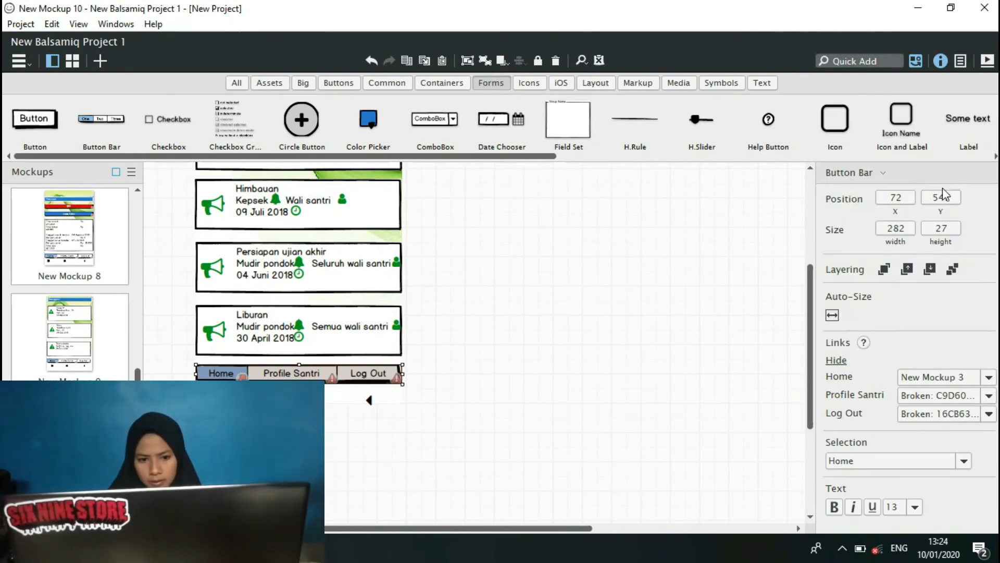
{"action": "left_click", "coordinate": [986, 396]}
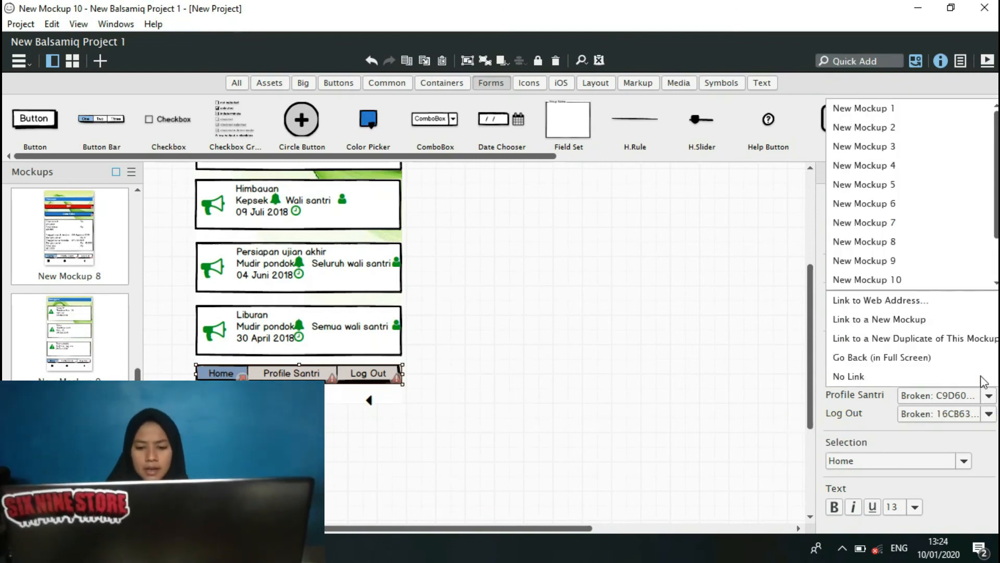
{"action": "left_click", "coordinate": [996, 284]}
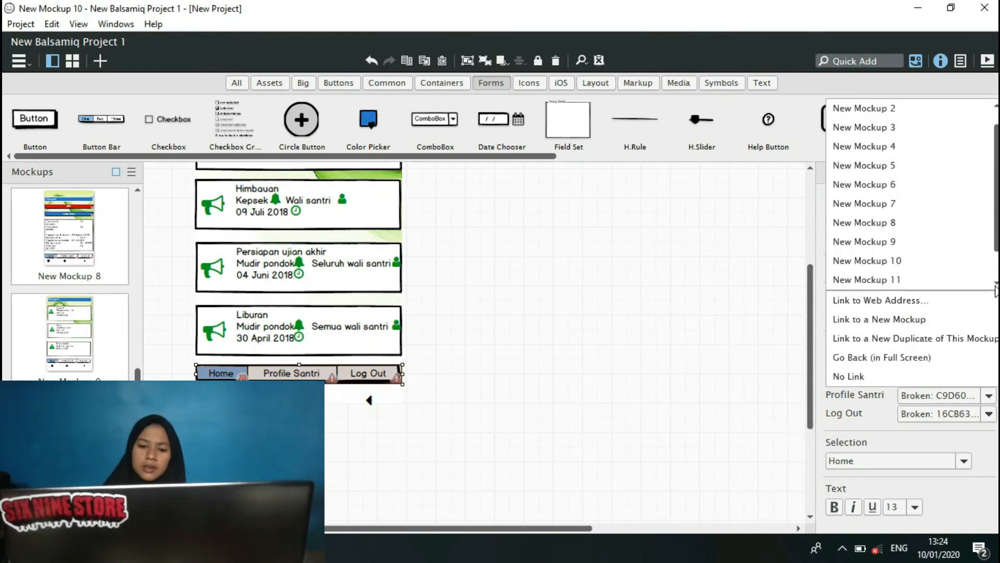
{"action": "left_click", "coordinate": [955, 286]}
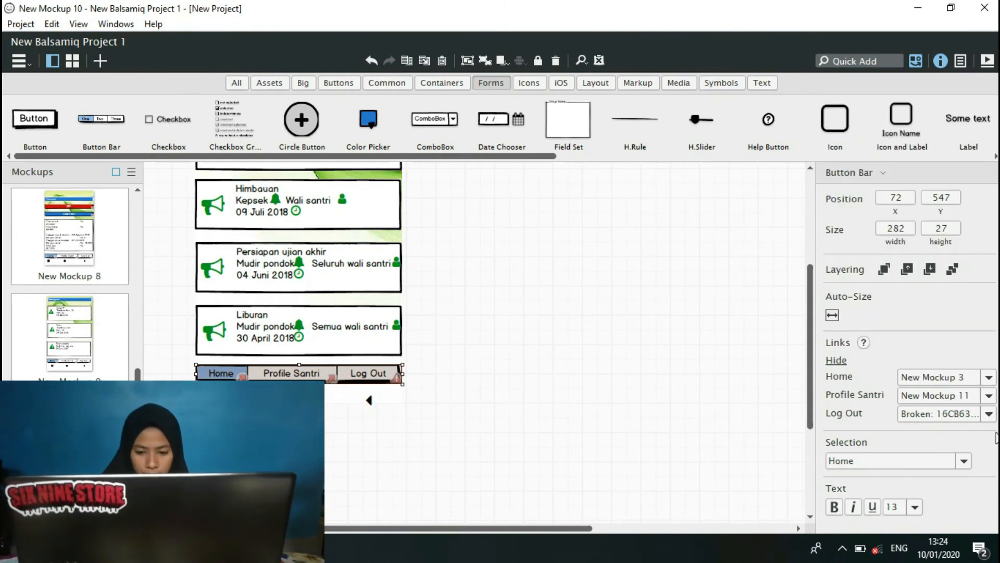
{"action": "left_click", "coordinate": [990, 415]}
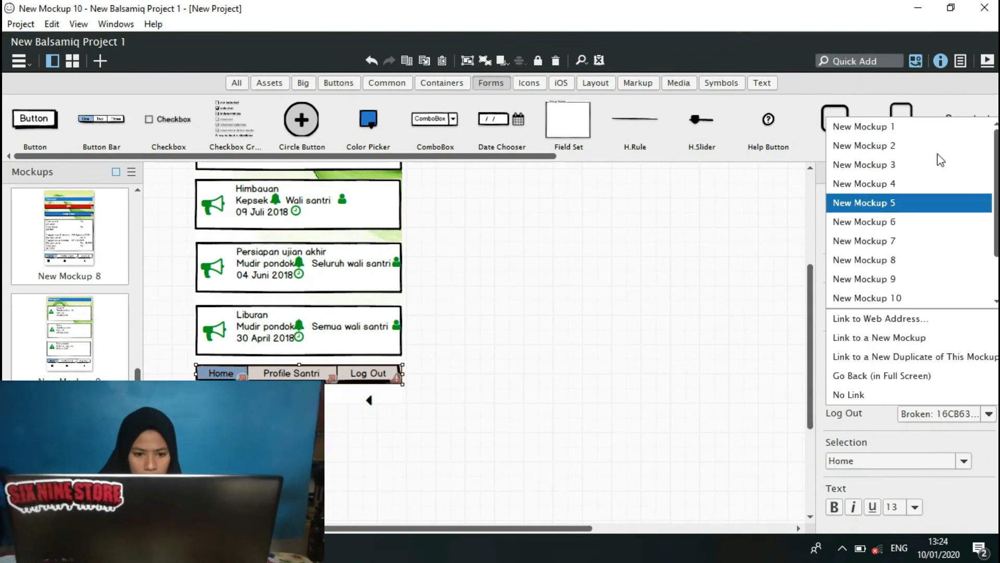
{"action": "left_click", "coordinate": [908, 127]}
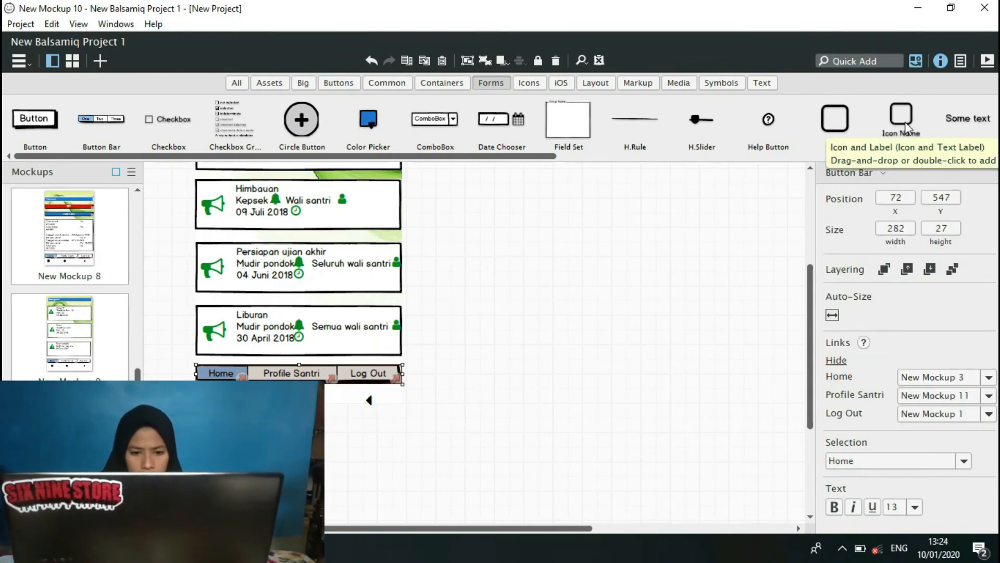
{"action": "left_click", "coordinate": [671, 253]}
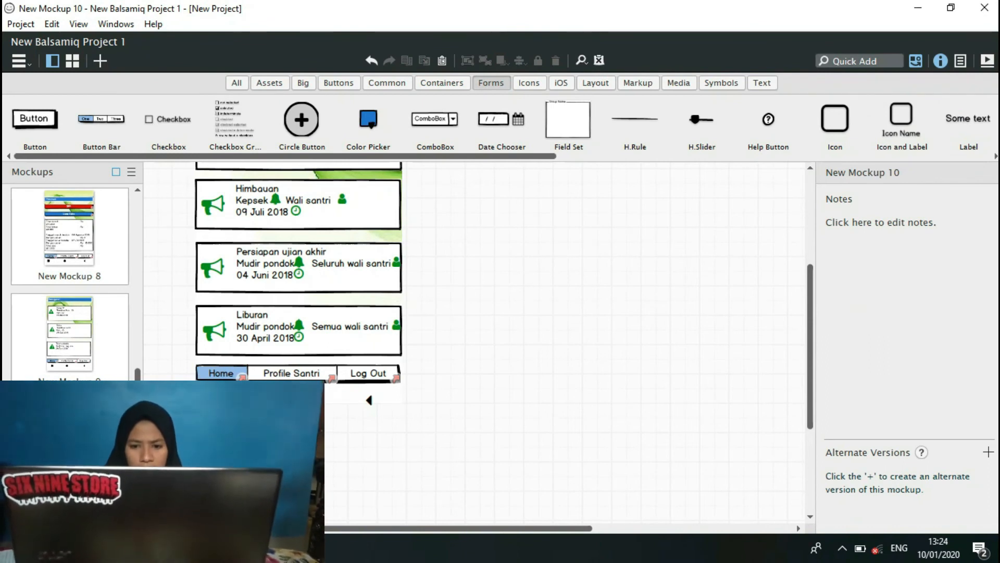
Open New Mockup 11, ungroup its Profile screen into separate controls and deselect them.
{"action": "left_click_drag", "start_coordinate": [138, 407], "coordinate": [138, 430]}
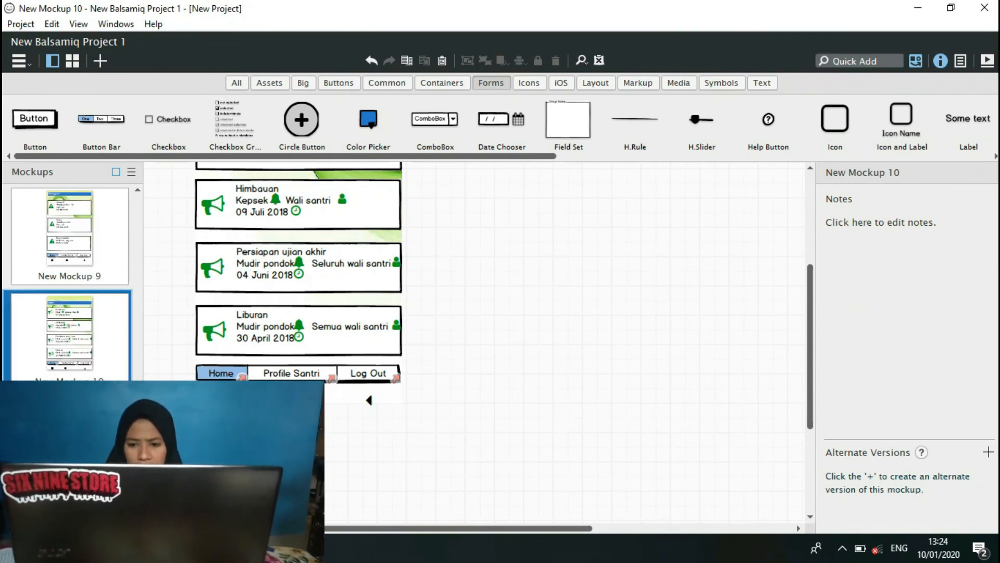
{"action": "left_click", "coordinate": [69, 447]}
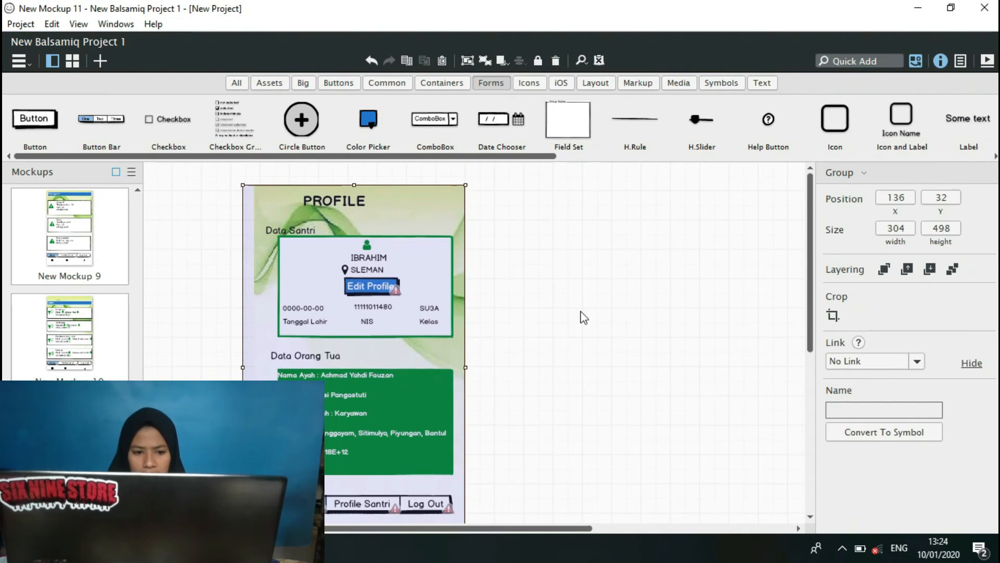
{"action": "left_click", "coordinate": [584, 317]}
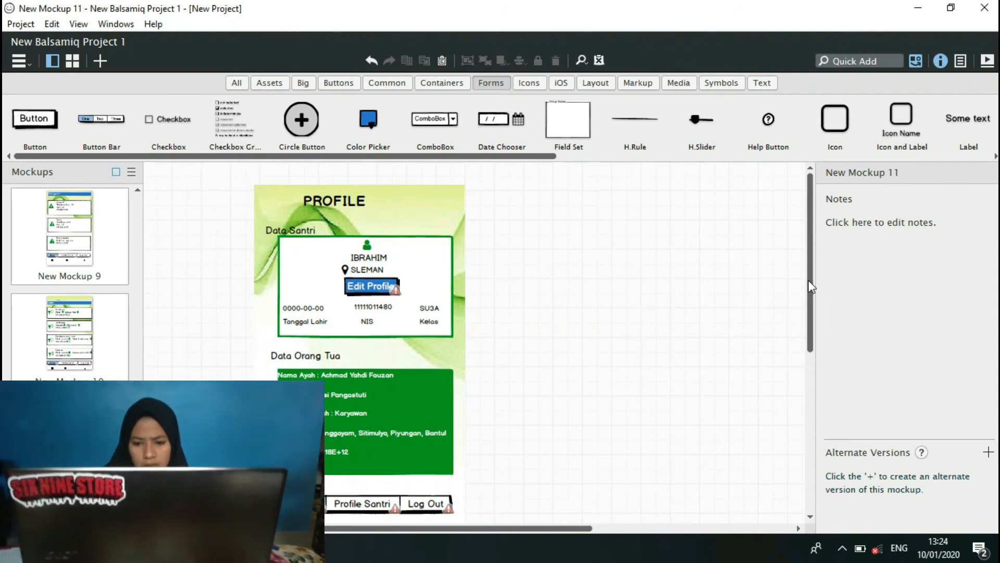
{"action": "left_click_drag", "start_coordinate": [811, 286], "coordinate": [811, 316]}
{"action": "left_click", "coordinate": [389, 232]}
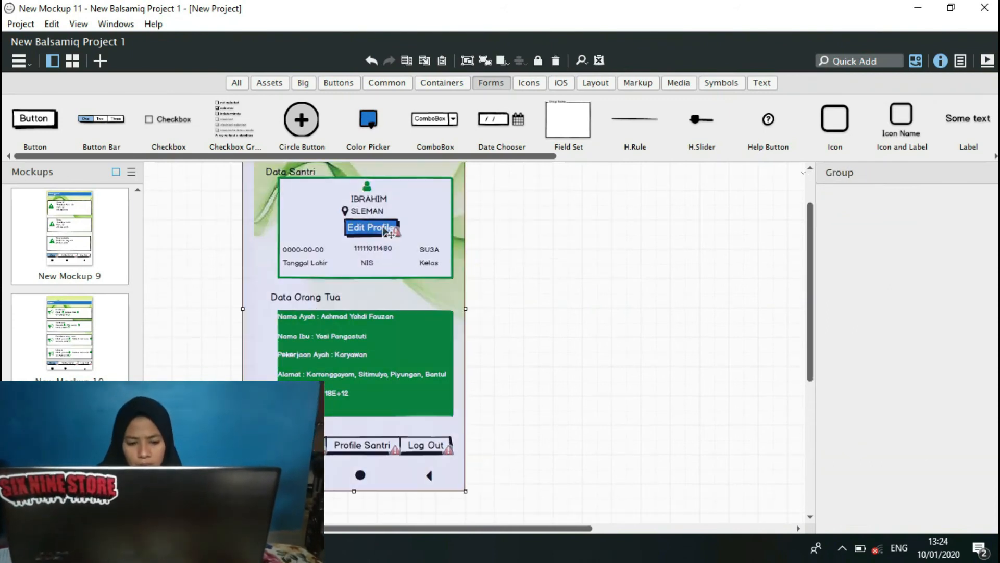
{"action": "left_click_drag", "start_coordinate": [204, 491], "coordinate": [540, 179]}
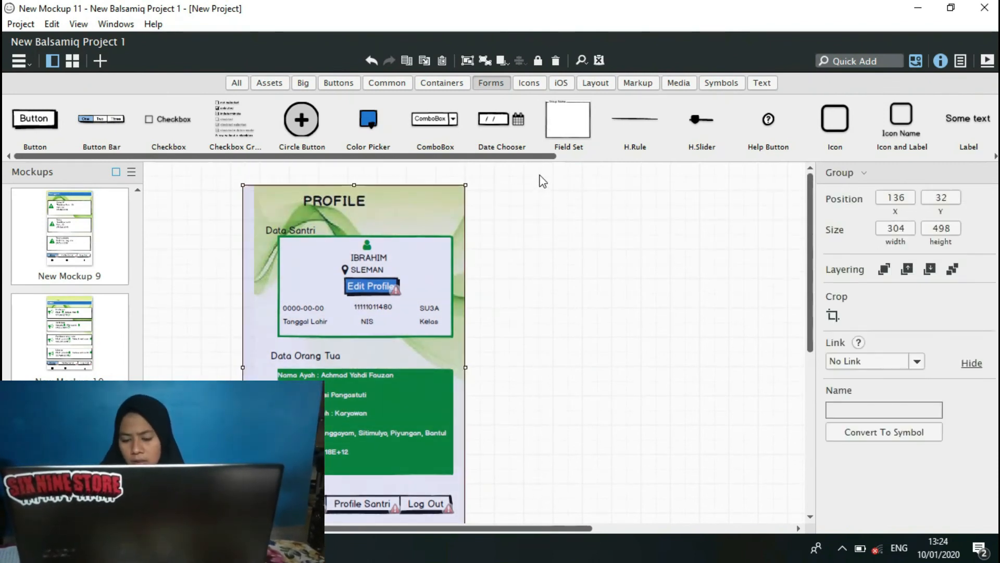
{"action": "left_click", "coordinate": [485, 62]}
{"action": "left_click", "coordinate": [605, 359]}
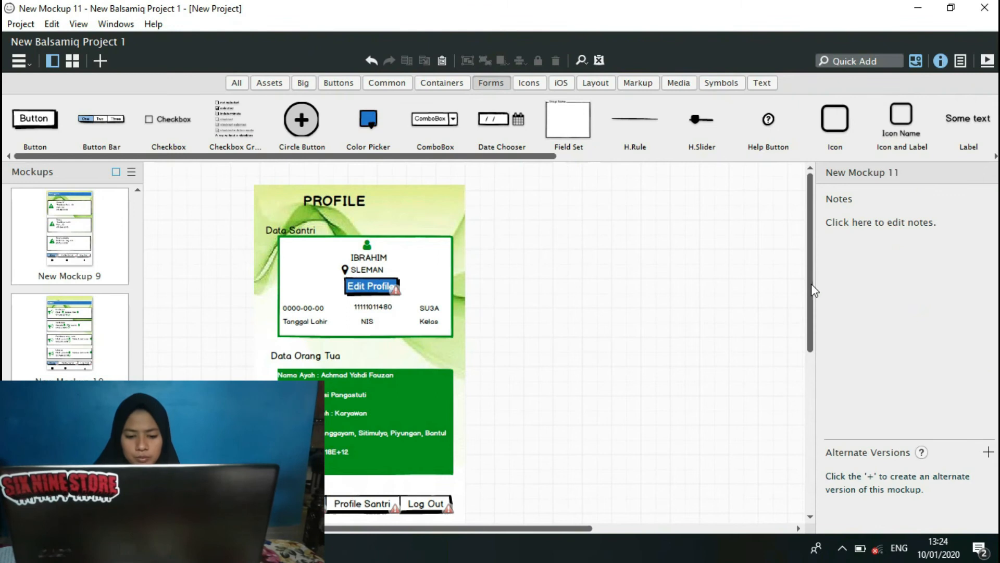
Link the Profile screen's button bar: Home to New Mockup 3, Profile Santri to New Mockup 11 and Log Out to New Mockup 1.
{"action": "scroll", "coordinate": [784, 327], "scroll_direction": "down", "scroll_amount": 2}
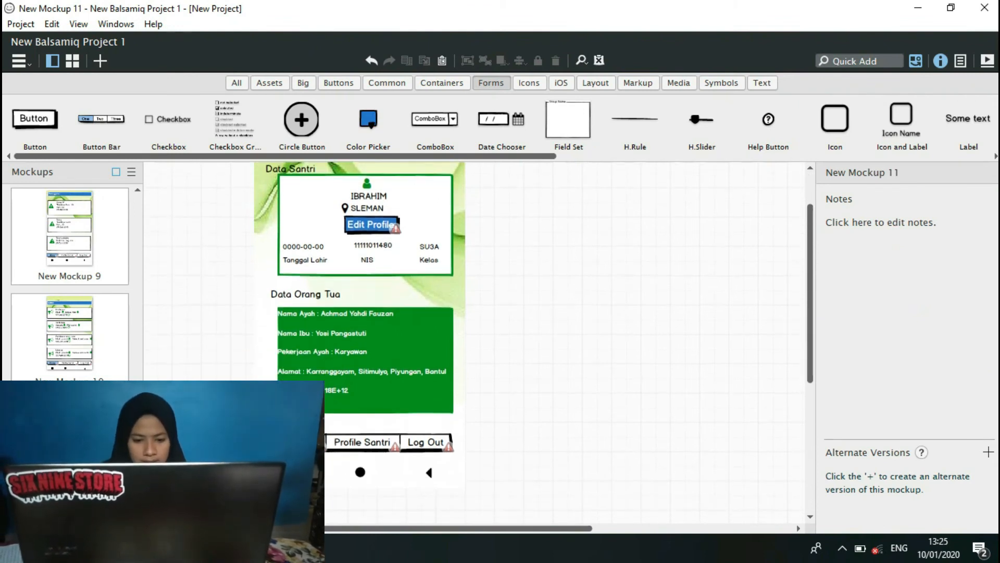
{"action": "left_click", "coordinate": [428, 442]}
{"action": "left_click", "coordinate": [990, 381]}
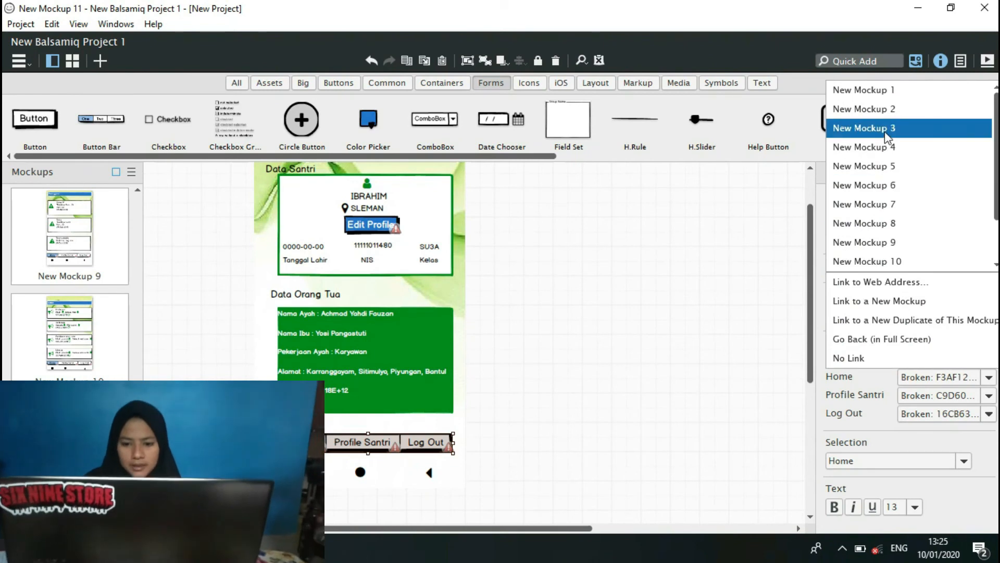
{"action": "left_click", "coordinate": [887, 130]}
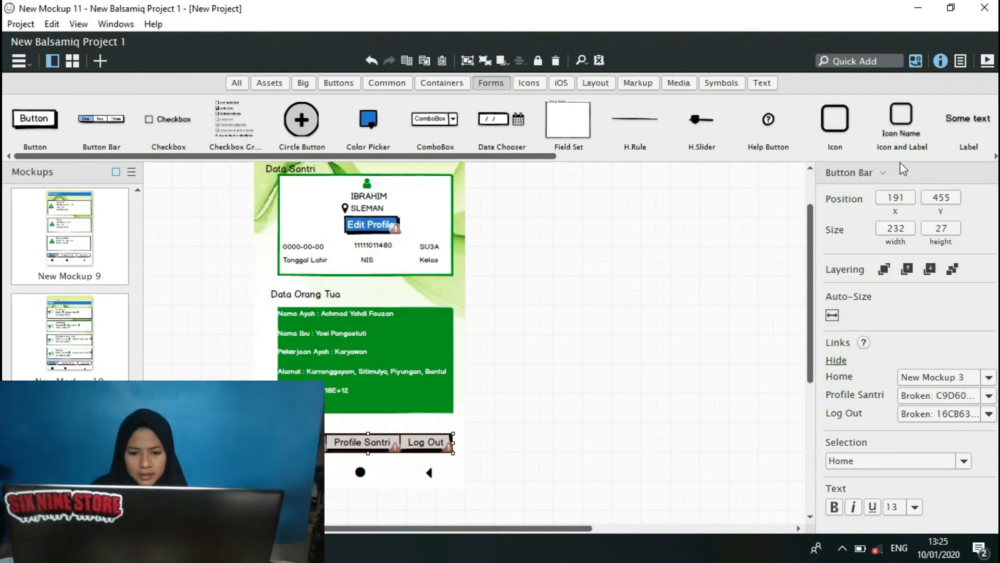
{"action": "left_click", "coordinate": [989, 396]}
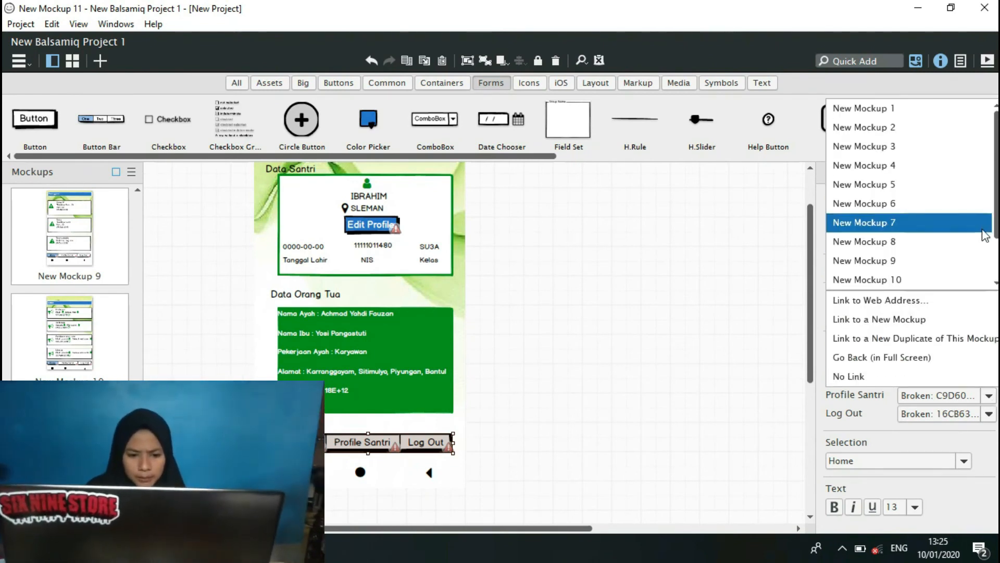
{"action": "left_click", "coordinate": [995, 283]}
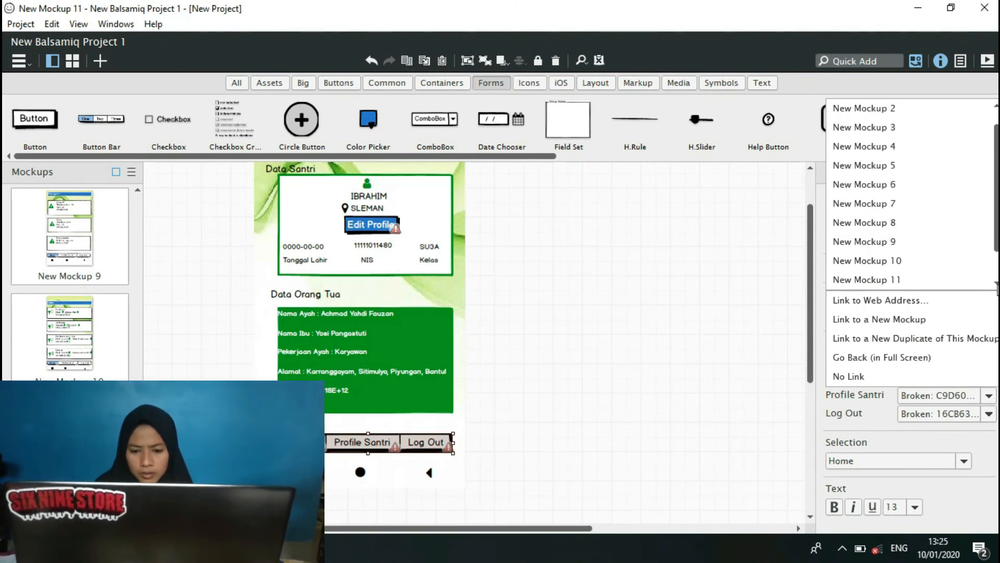
{"action": "left_click", "coordinate": [933, 286]}
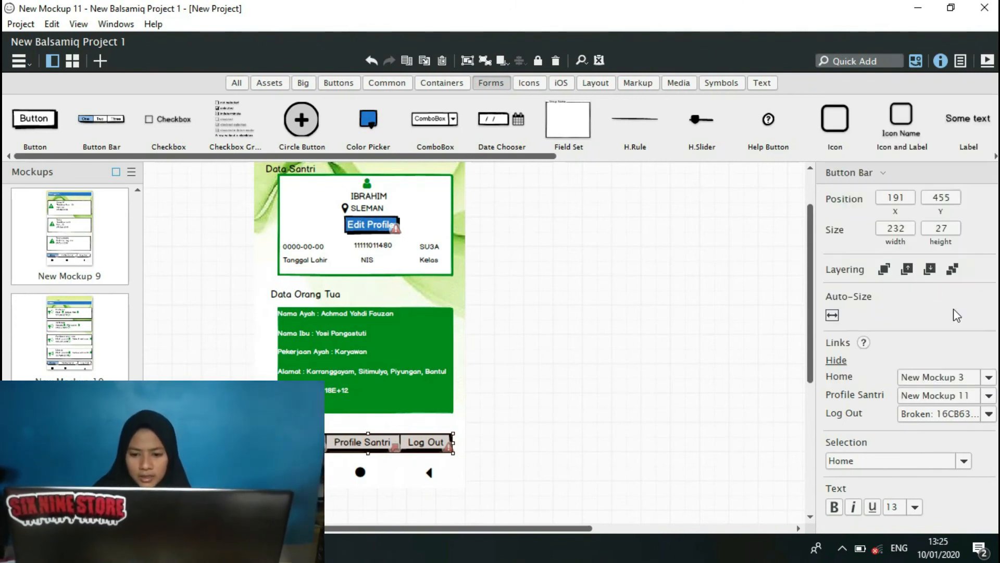
{"action": "left_click", "coordinate": [987, 416]}
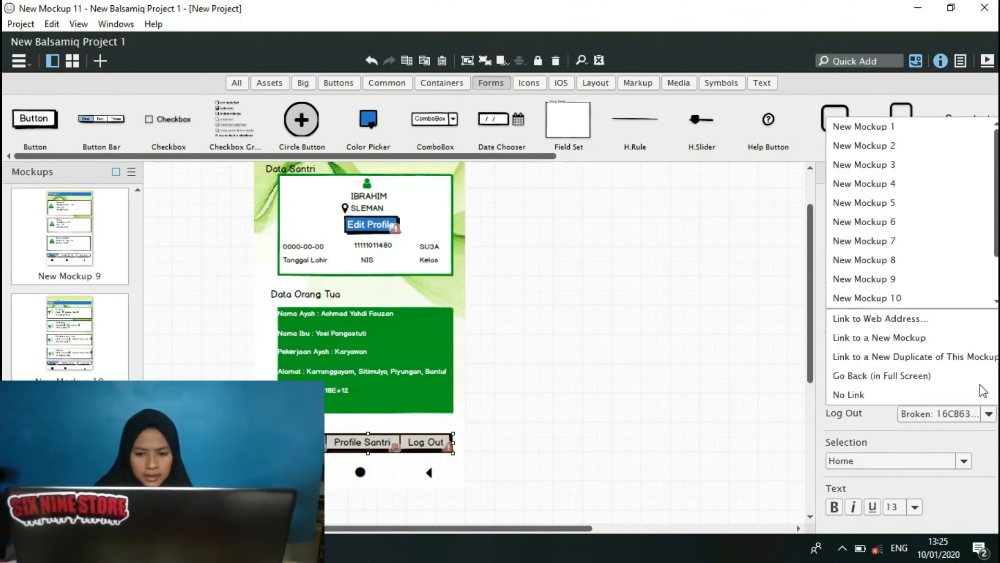
{"action": "left_click", "coordinate": [893, 128]}
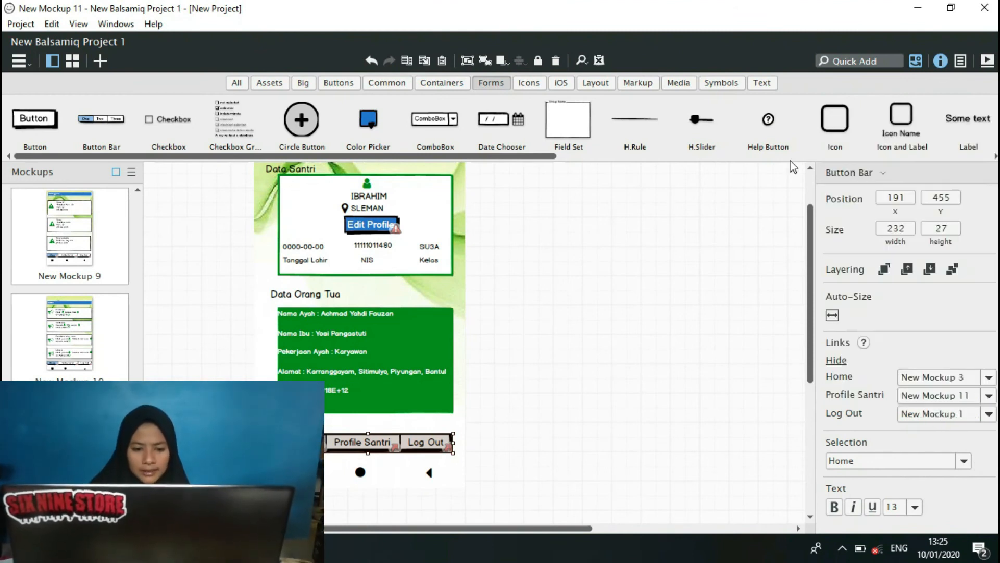
Link the Profile screen's Edit Profile button to New Mockup 12.
{"action": "left_click", "coordinate": [387, 229]}
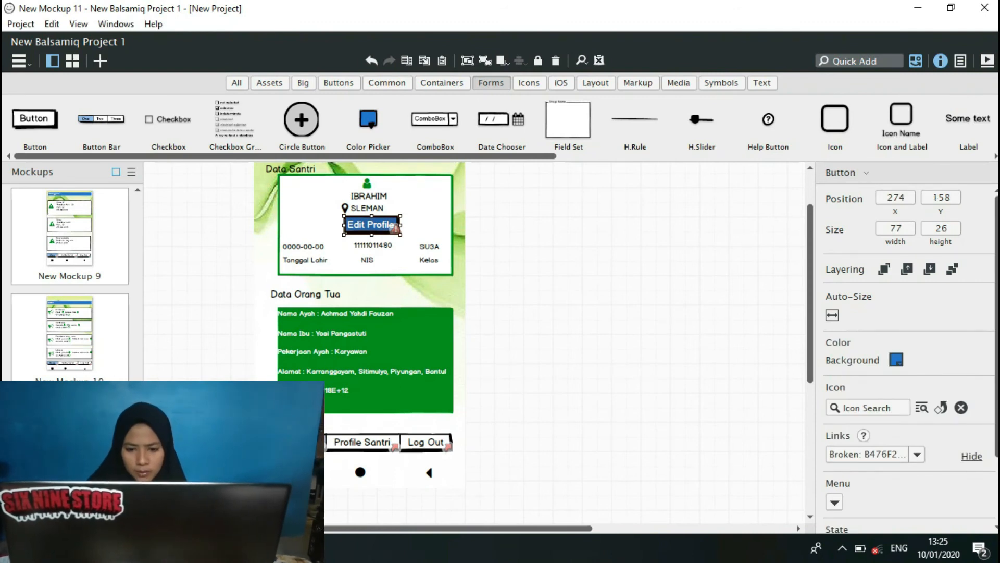
{"action": "scroll", "coordinate": [70, 284], "scroll_direction": "down", "scroll_amount": 2}
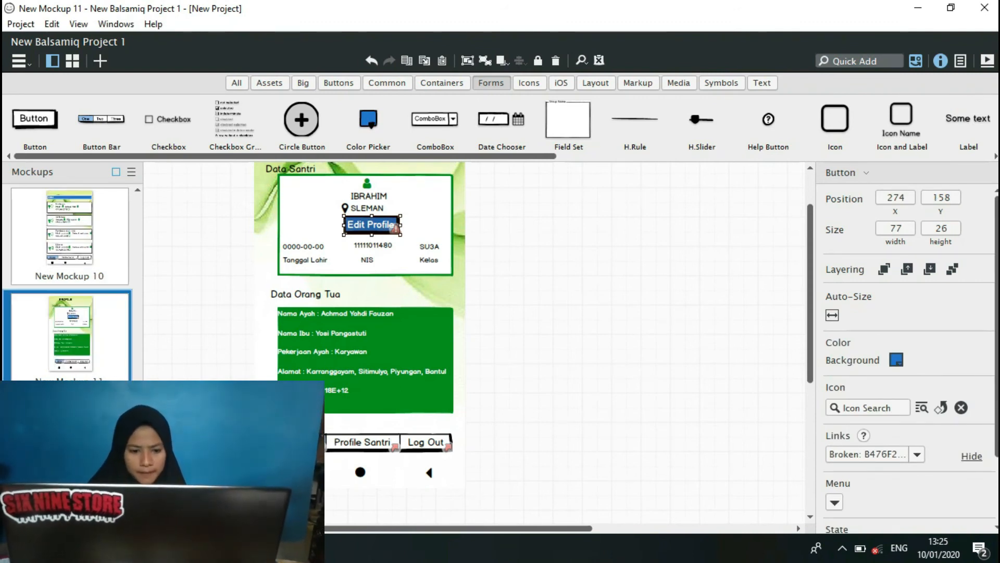
{"action": "scroll", "coordinate": [69, 284], "scroll_direction": "up", "scroll_amount": 1}
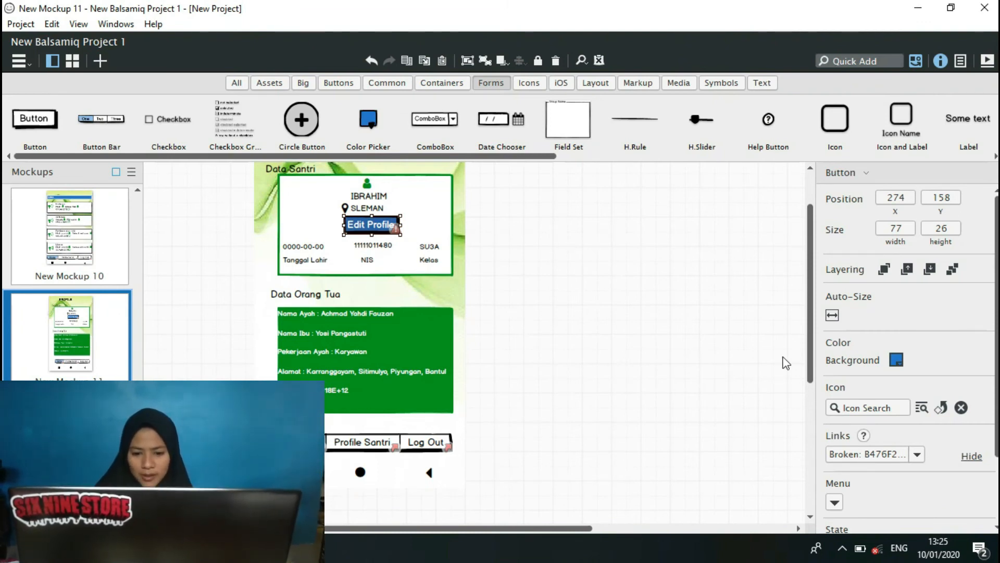
{"action": "scroll", "coordinate": [813, 339], "scroll_direction": "down", "scroll_amount": 3}
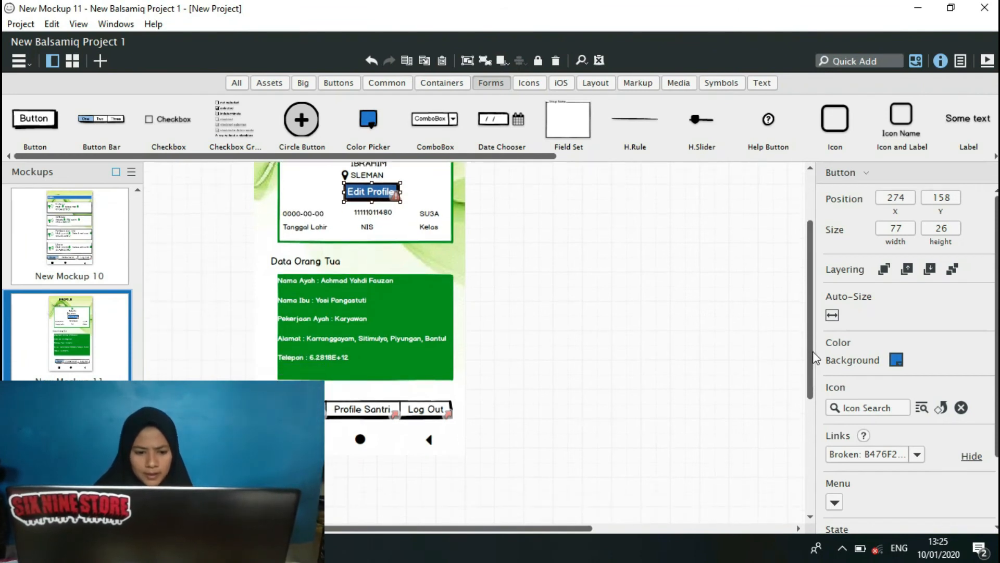
{"action": "scroll", "coordinate": [810, 337], "scroll_direction": "up", "scroll_amount": 2}
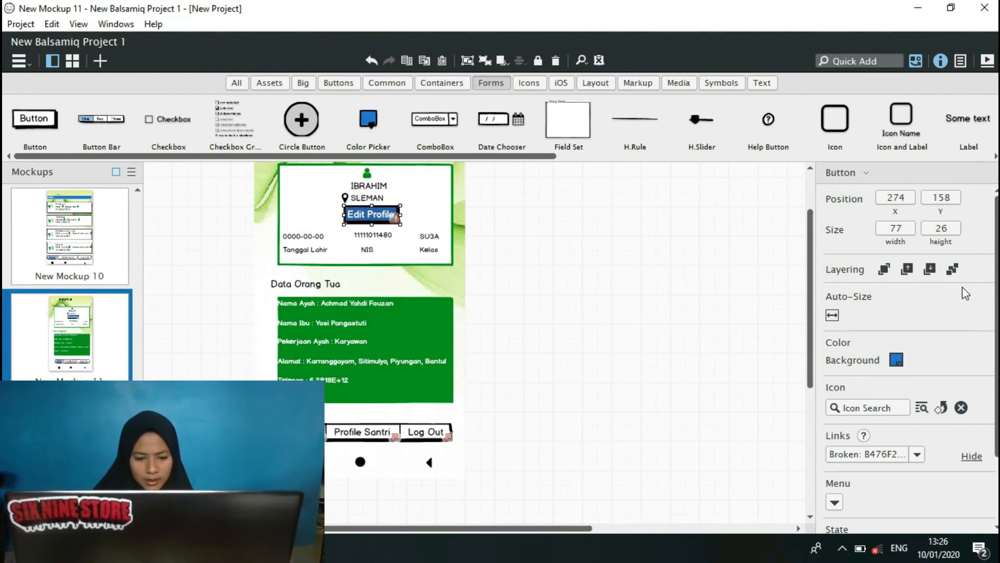
{"action": "left_click", "coordinate": [917, 457]}
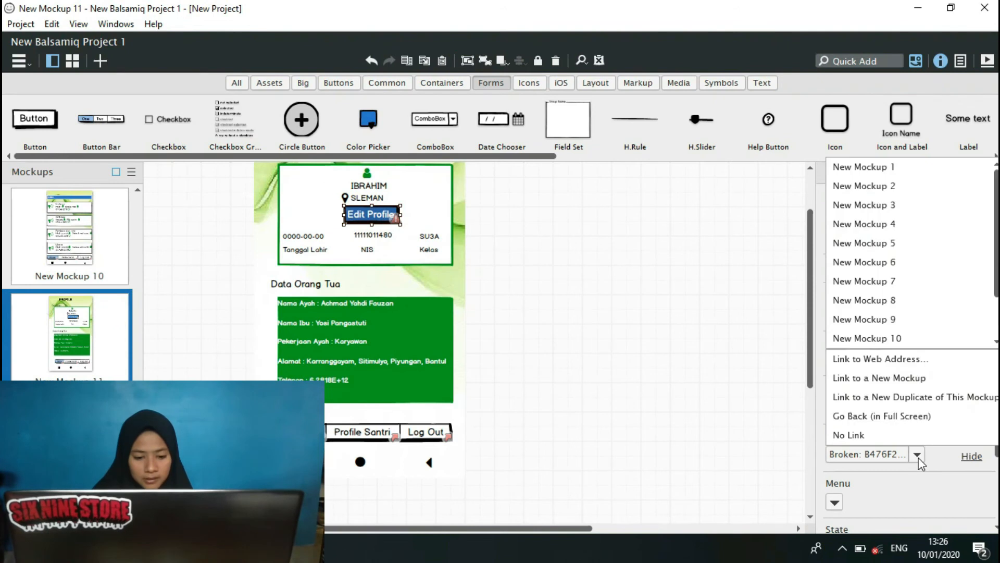
{"action": "left_click", "coordinate": [997, 342]}
{"action": "left_click", "coordinate": [998, 342]}
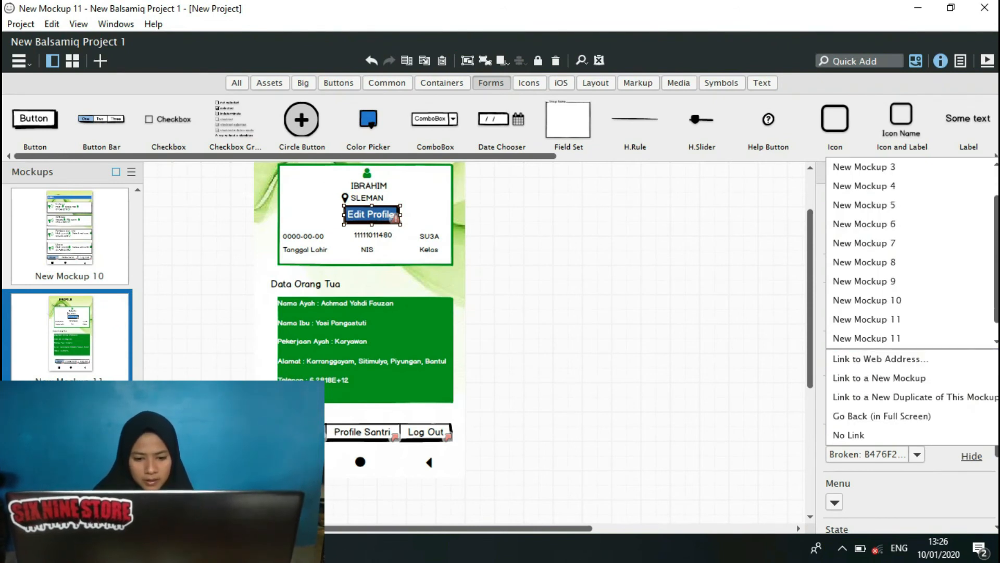
{"action": "left_click", "coordinate": [932, 343]}
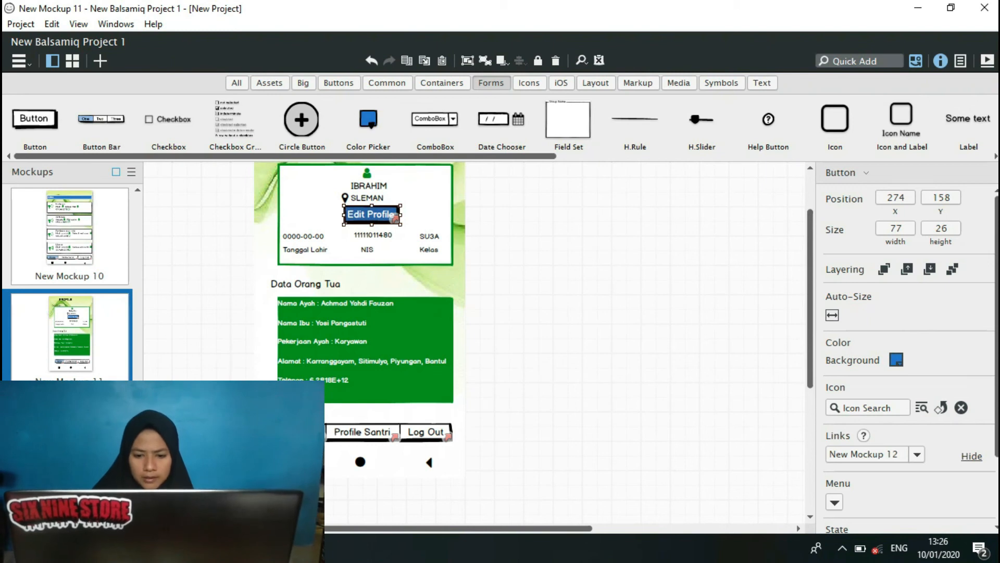
Switch to NewProject, open New Mockup 5 and copy its grouped edit form with Data Santri and Data Orang Tua.
{"action": "mouse_move", "coordinate": [308, 548]}
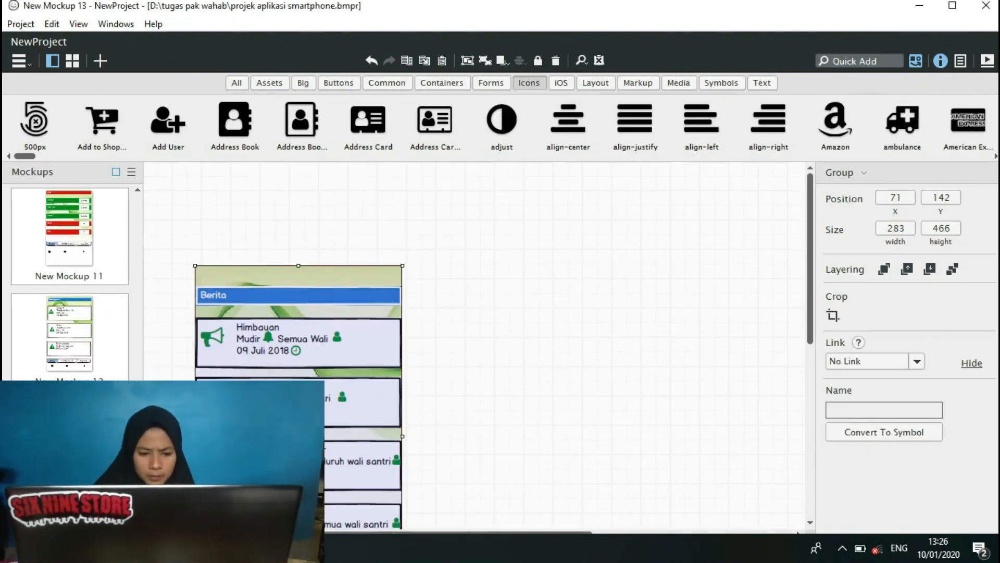
{"action": "scroll", "coordinate": [69, 276], "scroll_direction": "up", "scroll_amount": 2}
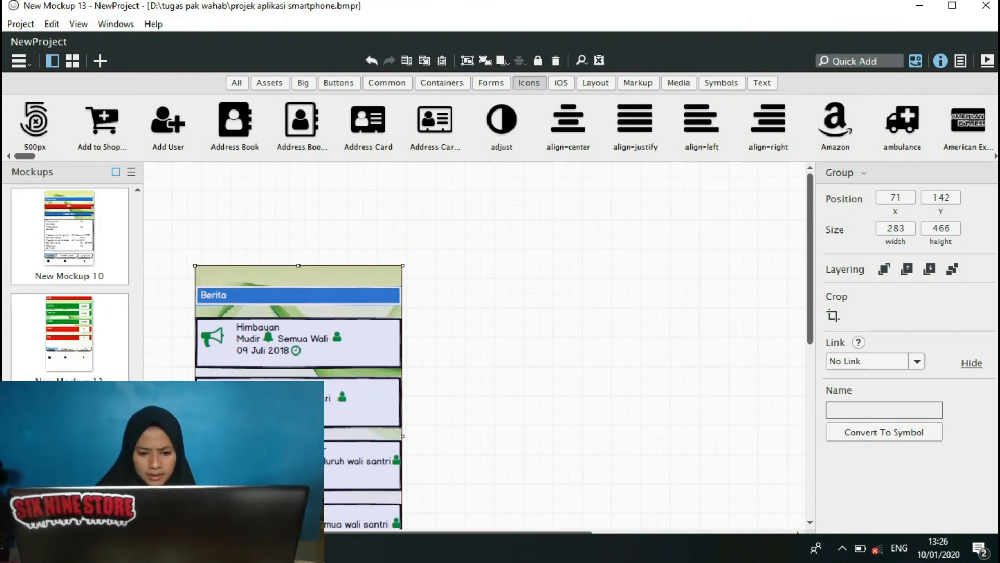
{"action": "scroll", "coordinate": [78, 313], "scroll_direction": "up", "scroll_amount": 3}
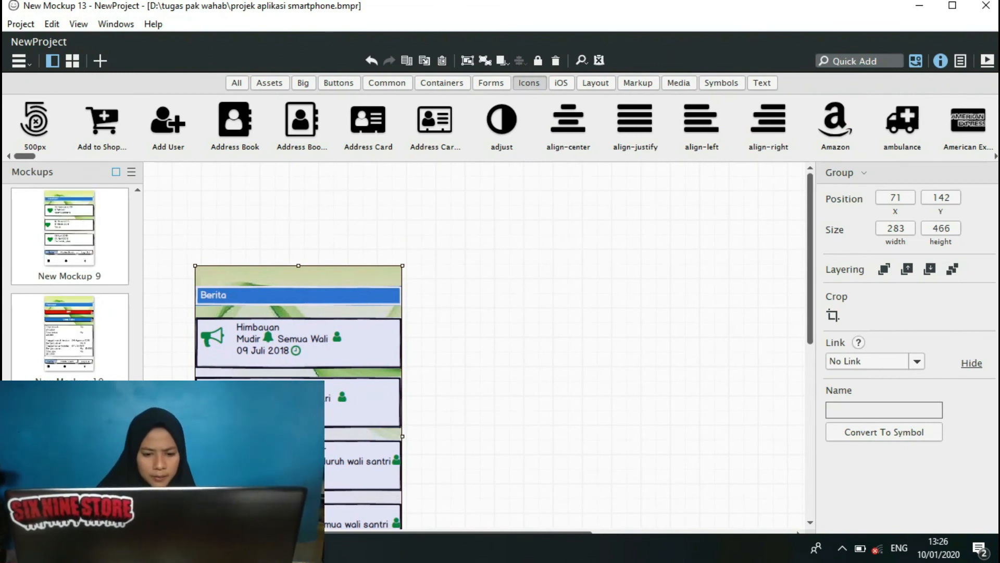
{"action": "scroll", "coordinate": [148, 359], "scroll_direction": "up", "scroll_amount": 4}
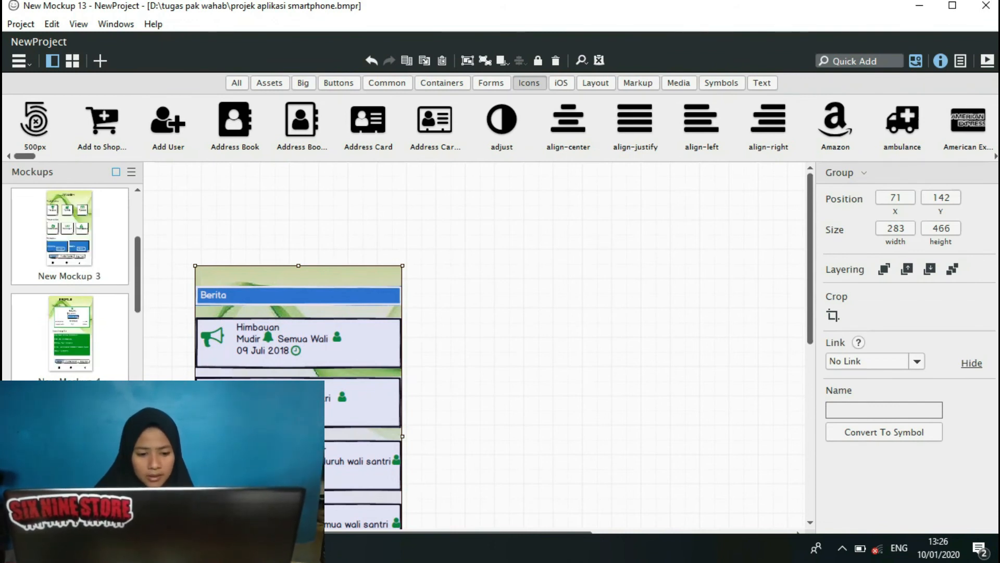
{"action": "left_click", "coordinate": [83, 438]}
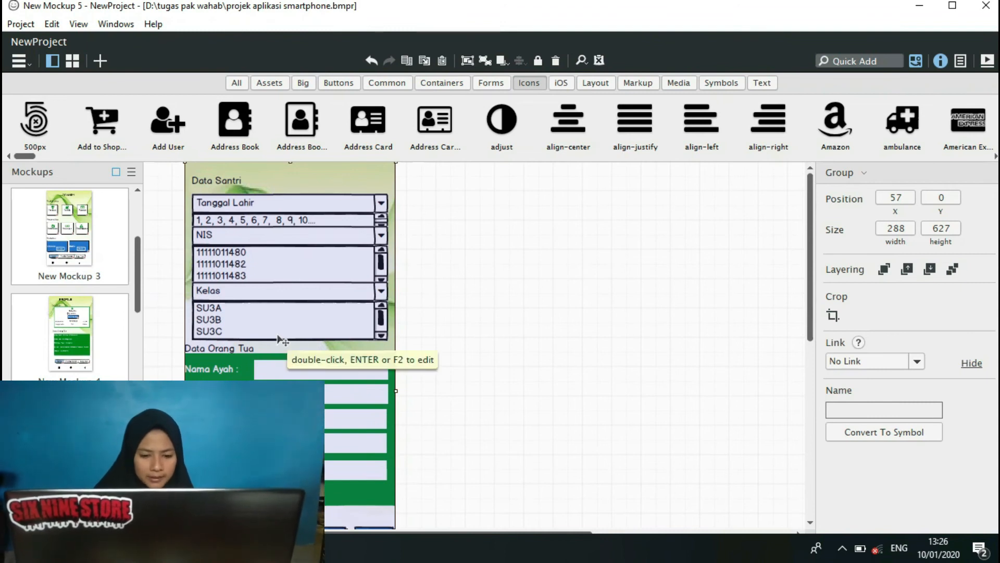
Return to New Balsamiq Project 1 and paste the edit form into New Mockup 12, replacing the existing background image.
{"action": "mouse_move", "coordinate": [258, 548]}
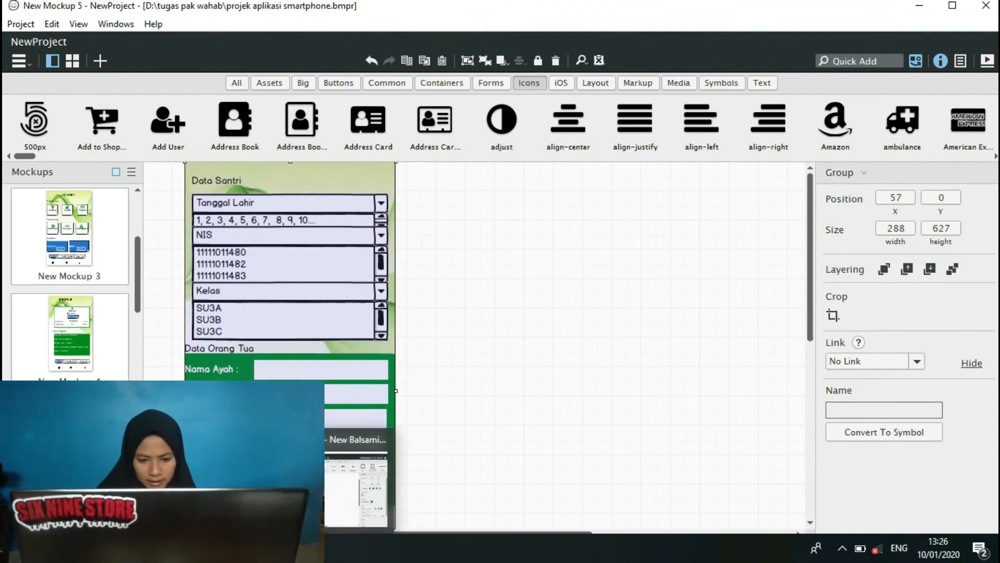
{"action": "left_click", "coordinate": [357, 489]}
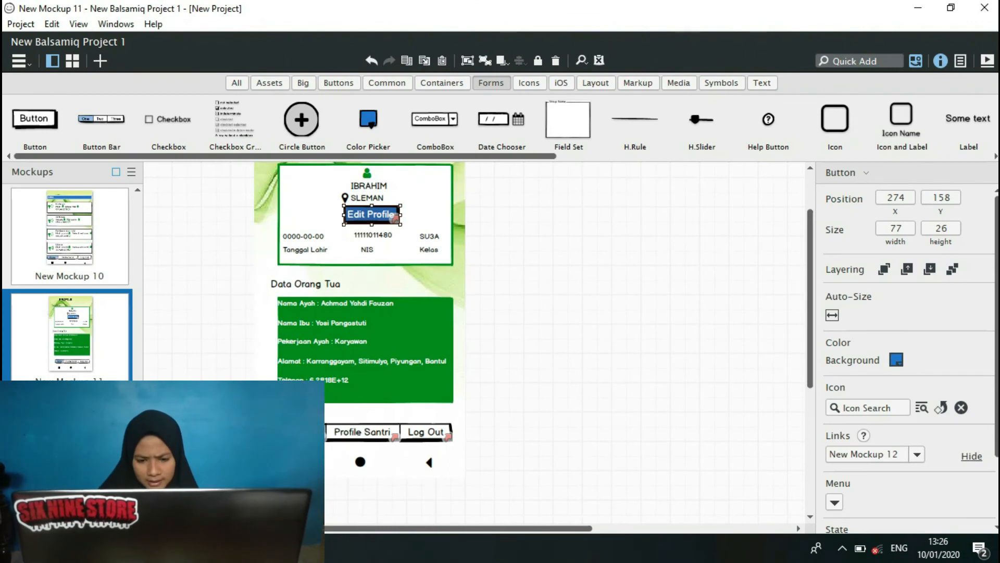
{"action": "left_click", "coordinate": [70, 445]}
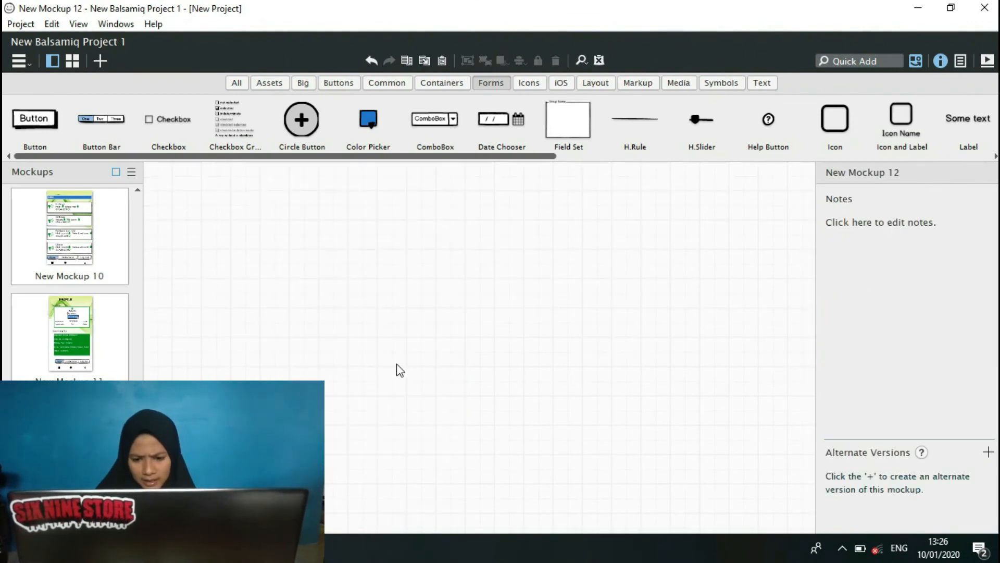
{"action": "key", "text": "ctrl+v"}
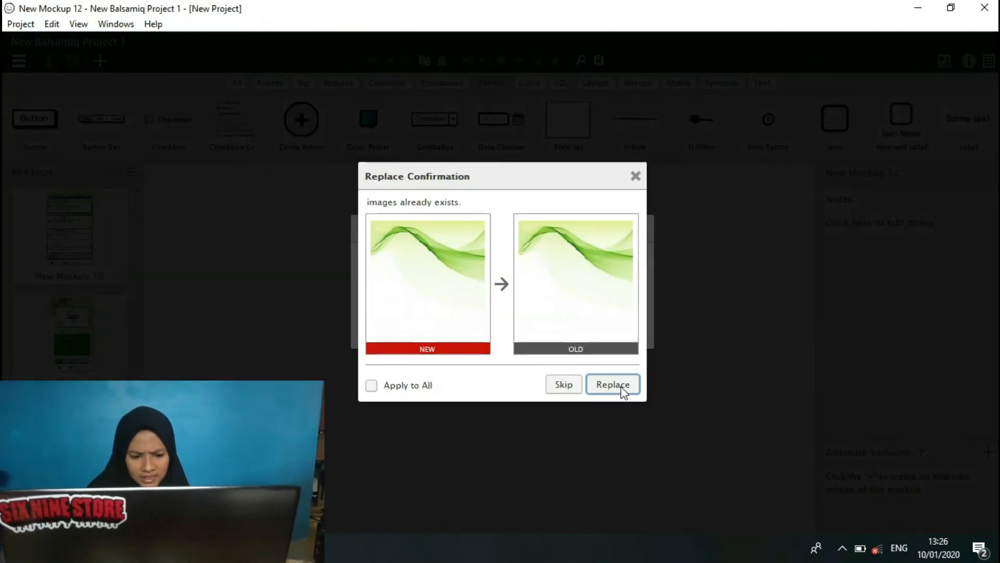
{"action": "left_click", "coordinate": [622, 387]}
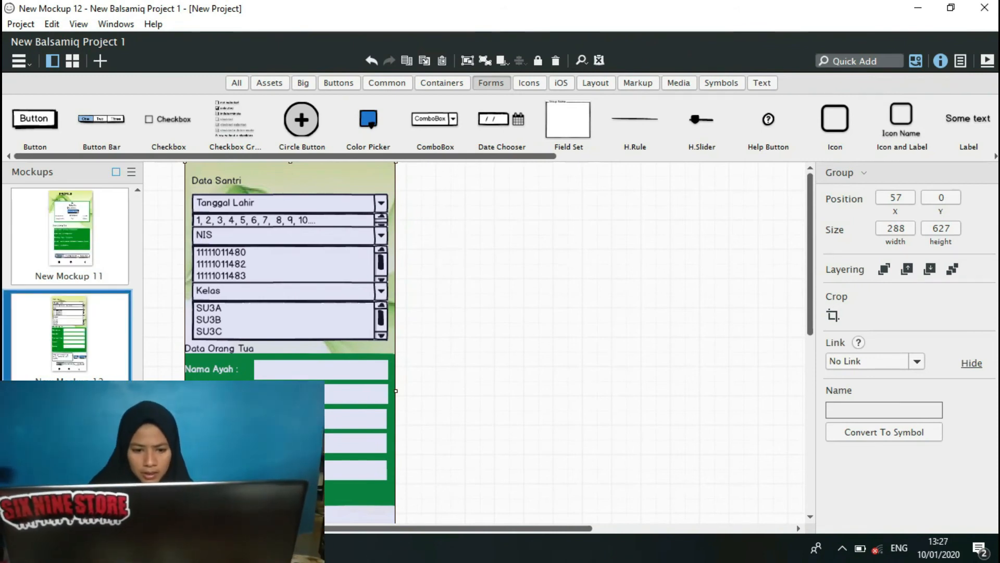
{"action": "scroll", "coordinate": [70, 282], "scroll_direction": "up", "scroll_amount": 1}
{"action": "scroll", "coordinate": [70, 281], "scroll_direction": "up", "scroll_amount": 3}
{"action": "scroll", "coordinate": [69, 281], "scroll_direction": "down", "scroll_amount": 4}
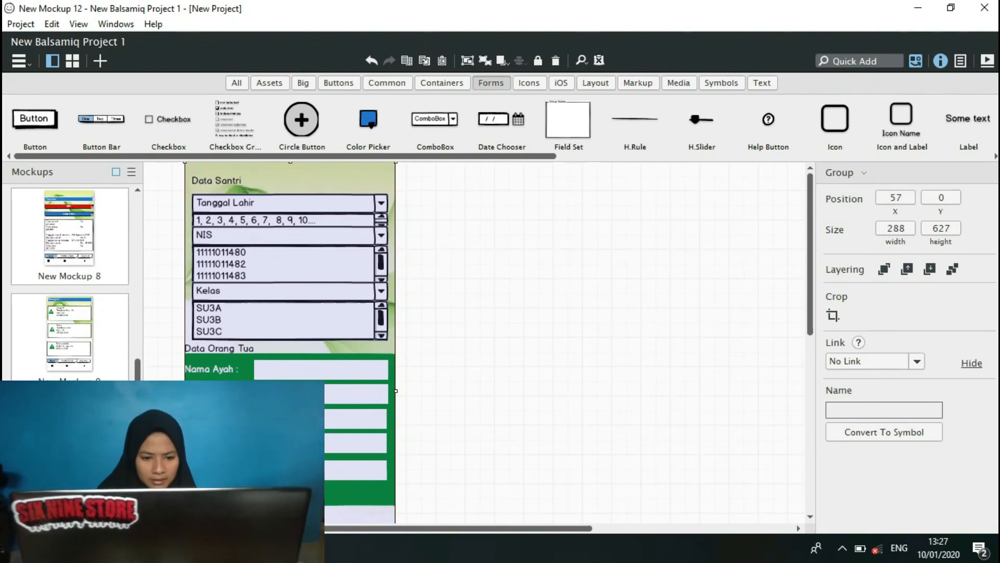
{"action": "left_click", "coordinate": [70, 443]}
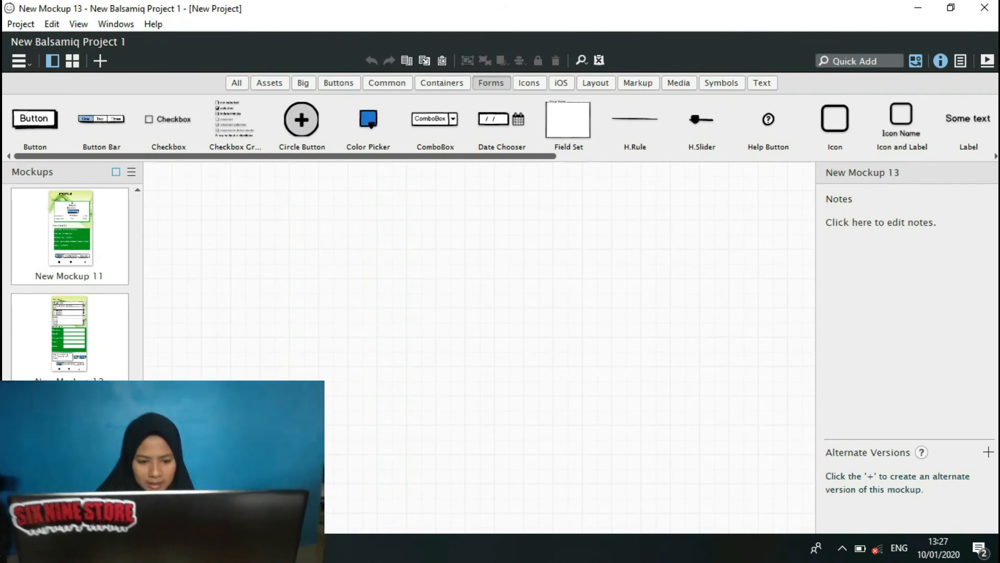
{"action": "left_click", "coordinate": [52, 343]}
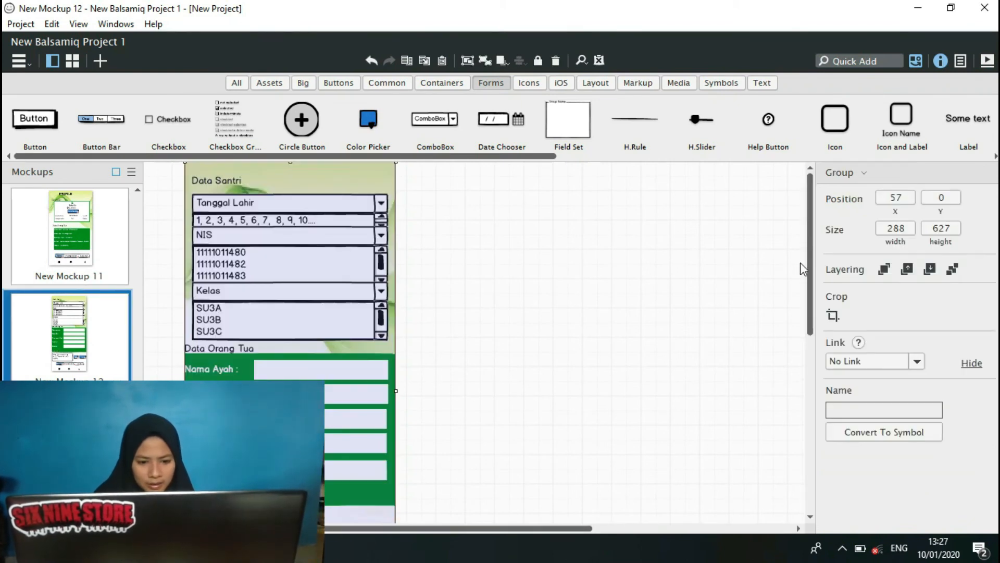
Ungroup the pasted edit form in New Mockup 12 into separate controls and deselect them.
{"action": "left_click_drag", "start_coordinate": [814, 209], "coordinate": [816, 277]}
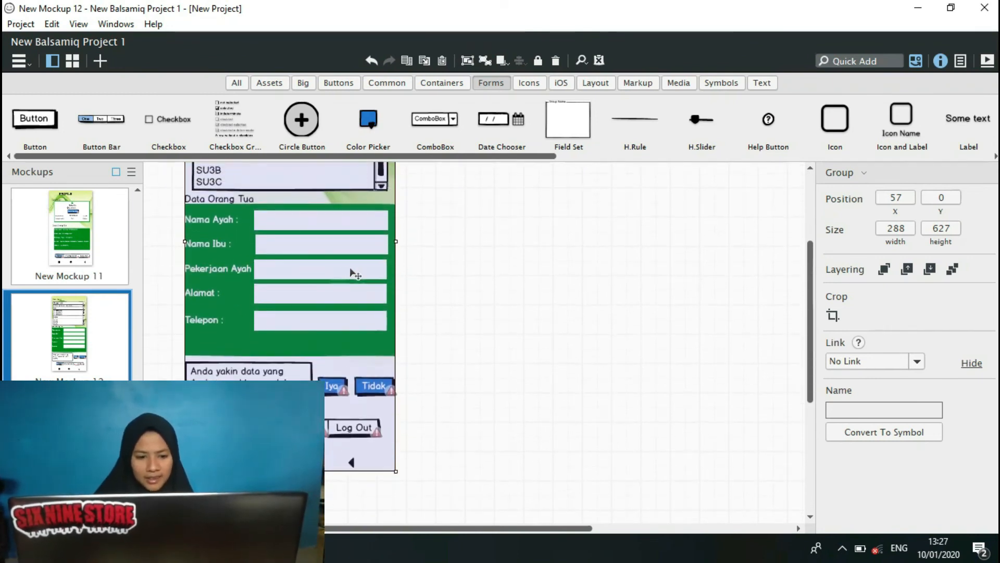
{"action": "left_click_drag", "start_coordinate": [160, 500], "coordinate": [424, 137]}
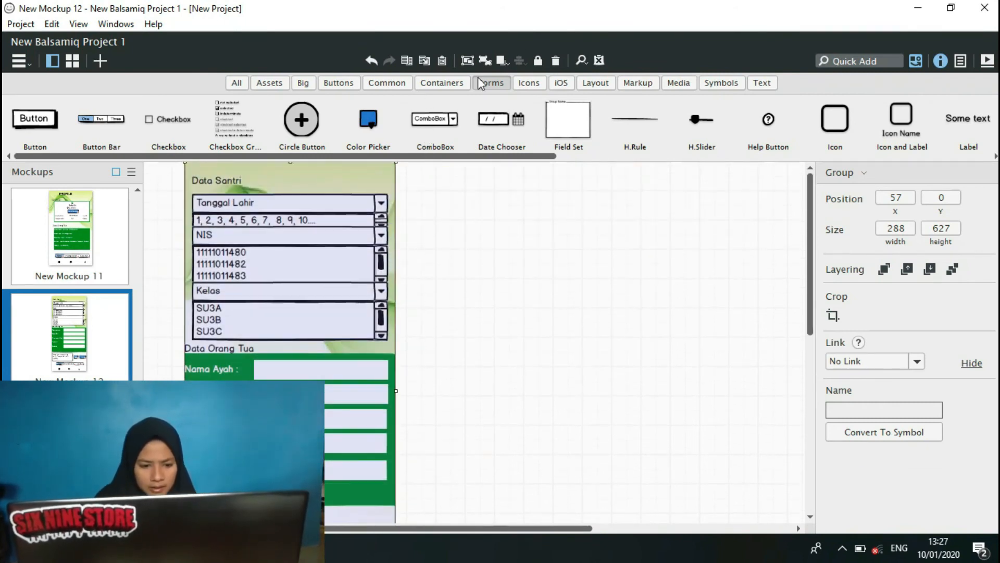
{"action": "left_click", "coordinate": [486, 58]}
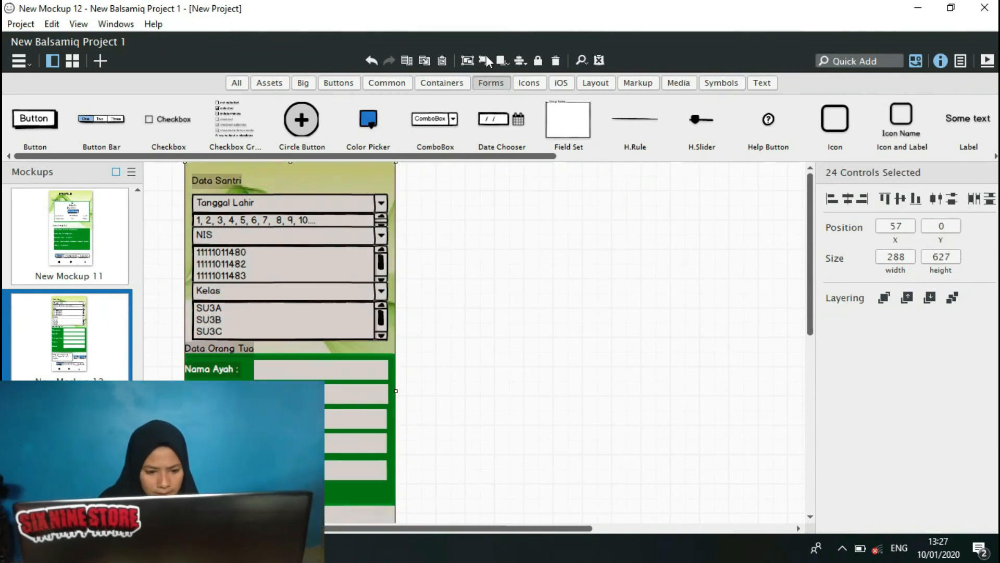
{"action": "left_click", "coordinate": [534, 320]}
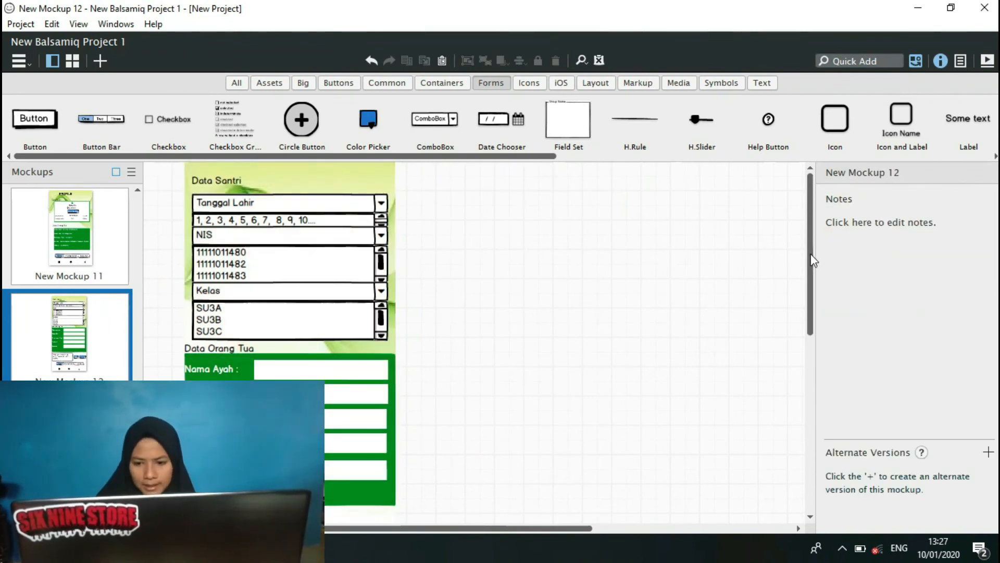
Link the Iya button in New Mockup 12 to New Mockup 11.
{"action": "left_click_drag", "start_coordinate": [813, 261], "coordinate": [812, 313]}
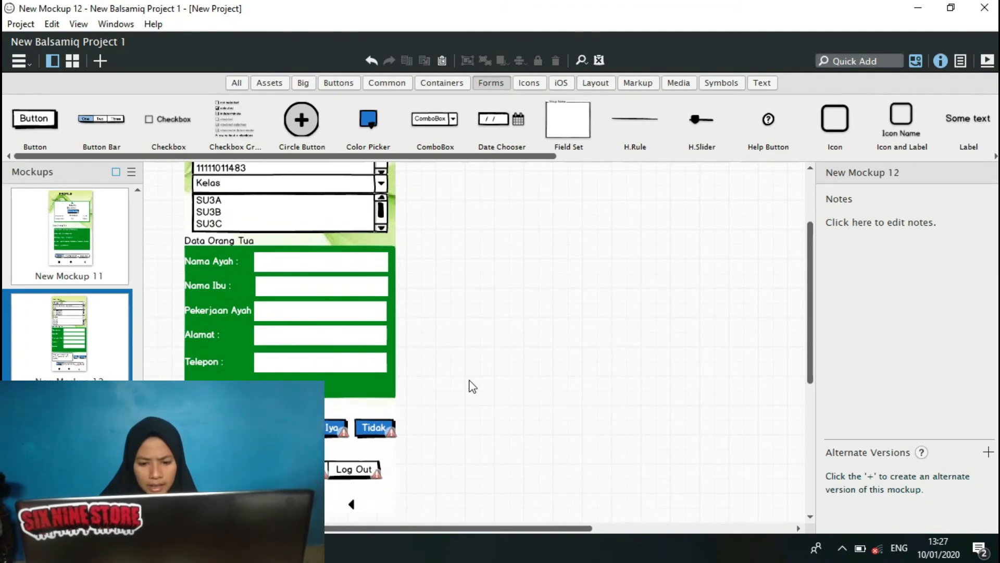
{"action": "left_click", "coordinate": [336, 427]}
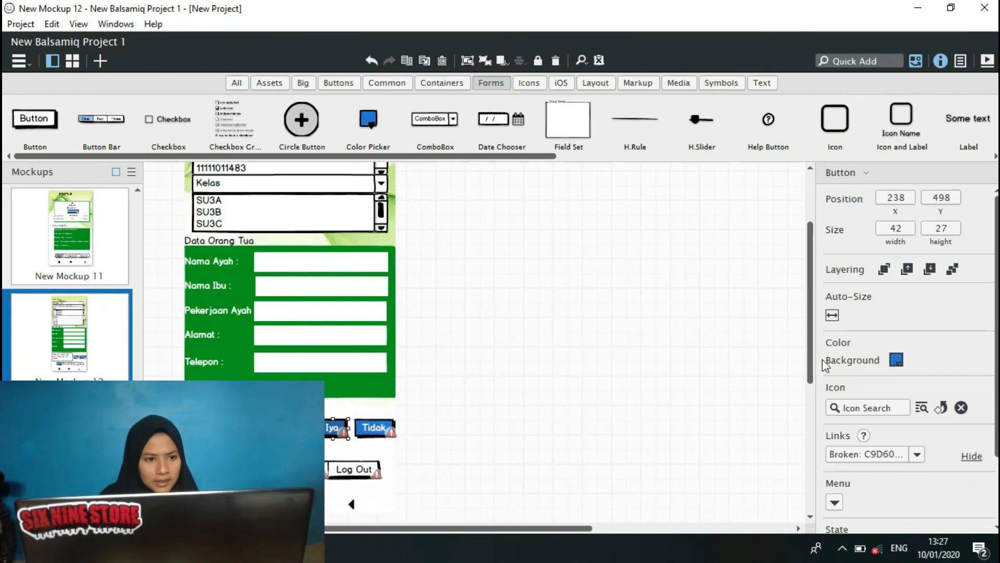
{"action": "left_click", "coordinate": [917, 454]}
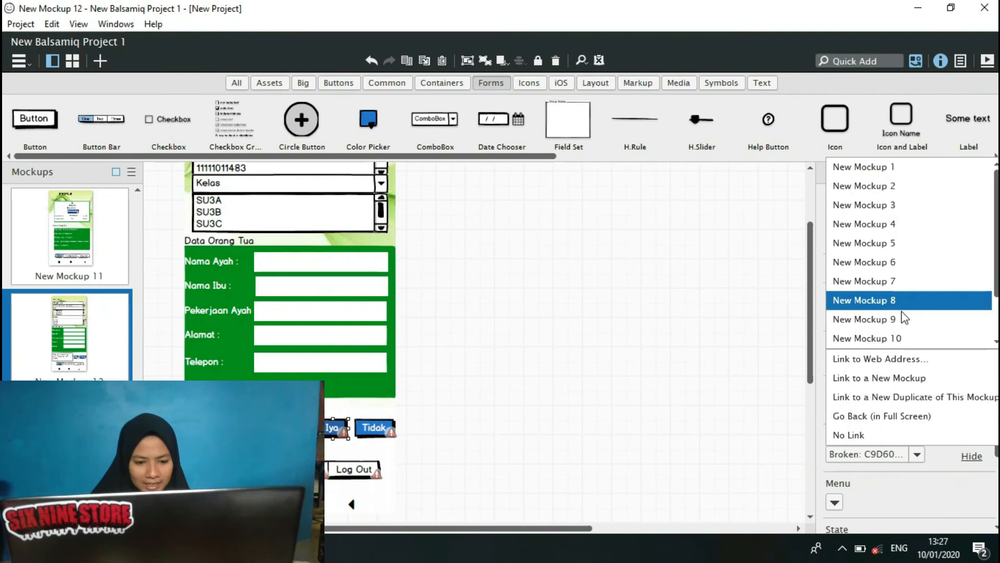
{"action": "left_click", "coordinate": [996, 342]}
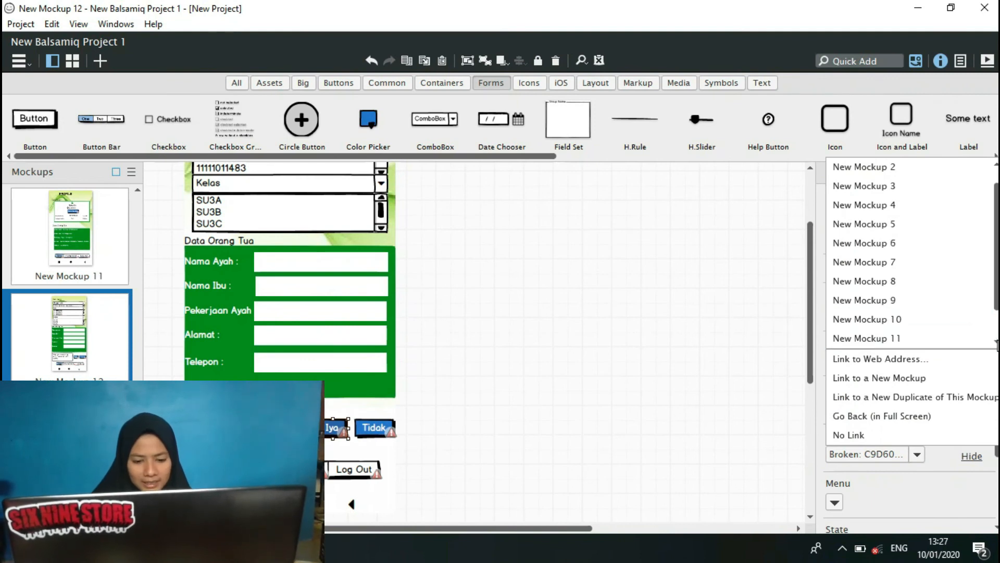
{"action": "left_click", "coordinate": [930, 339]}
Link the Tidak button beside it to New Mockup 12.
{"action": "left_click", "coordinate": [388, 430]}
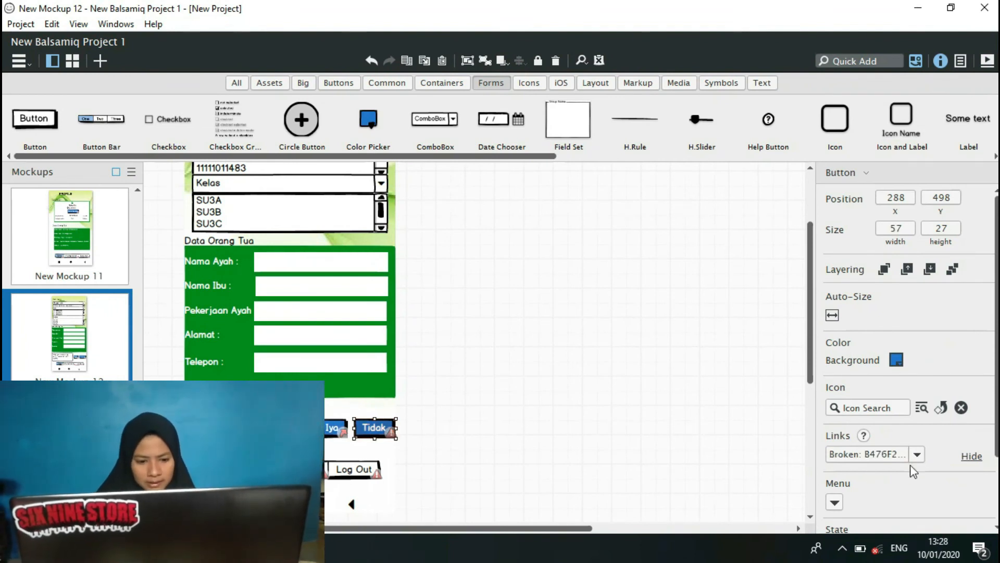
{"action": "left_click", "coordinate": [918, 455]}
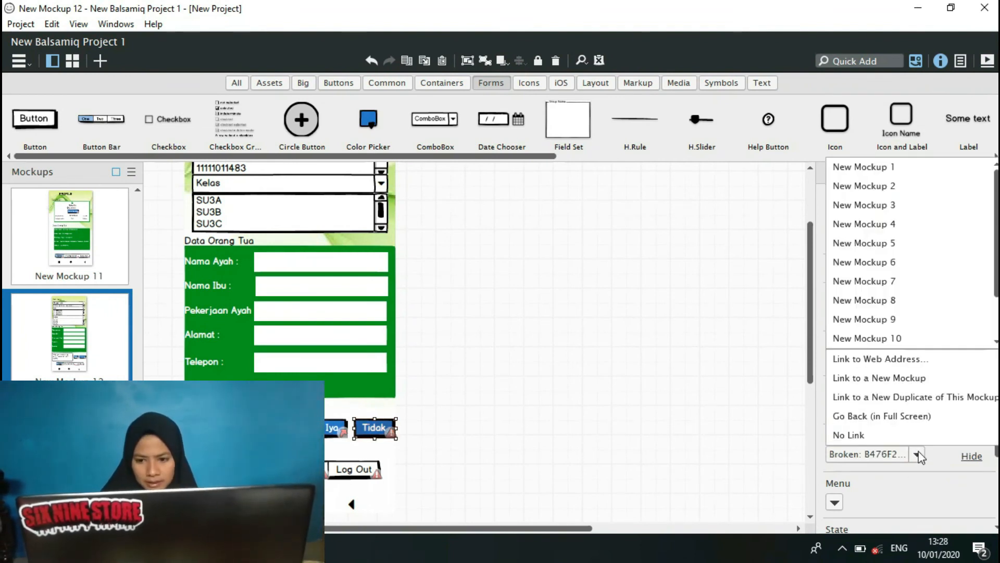
{"action": "scroll", "coordinate": [996, 345], "scroll_direction": "down", "scroll_amount": 1}
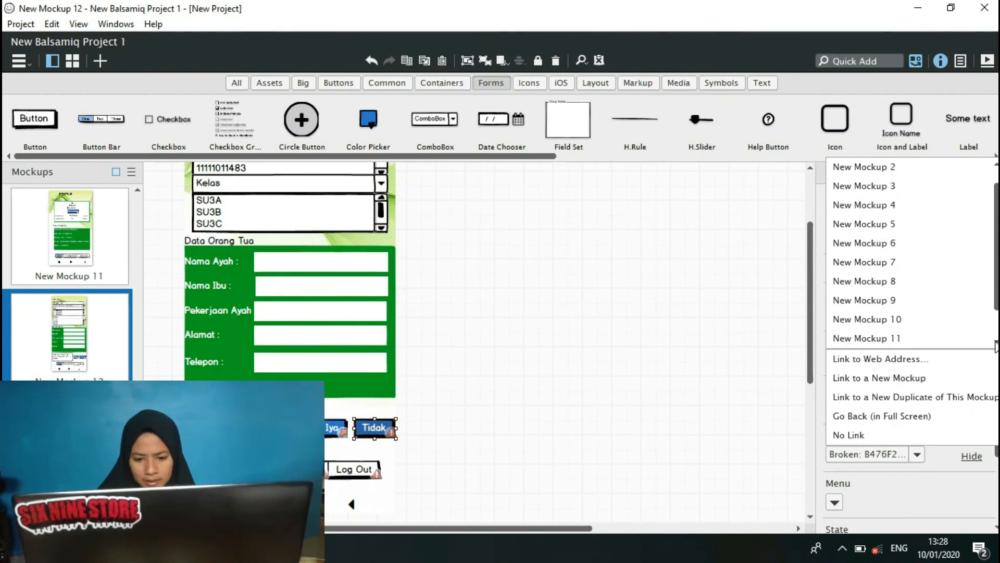
{"action": "scroll", "coordinate": [997, 344], "scroll_direction": "down", "scroll_amount": 1}
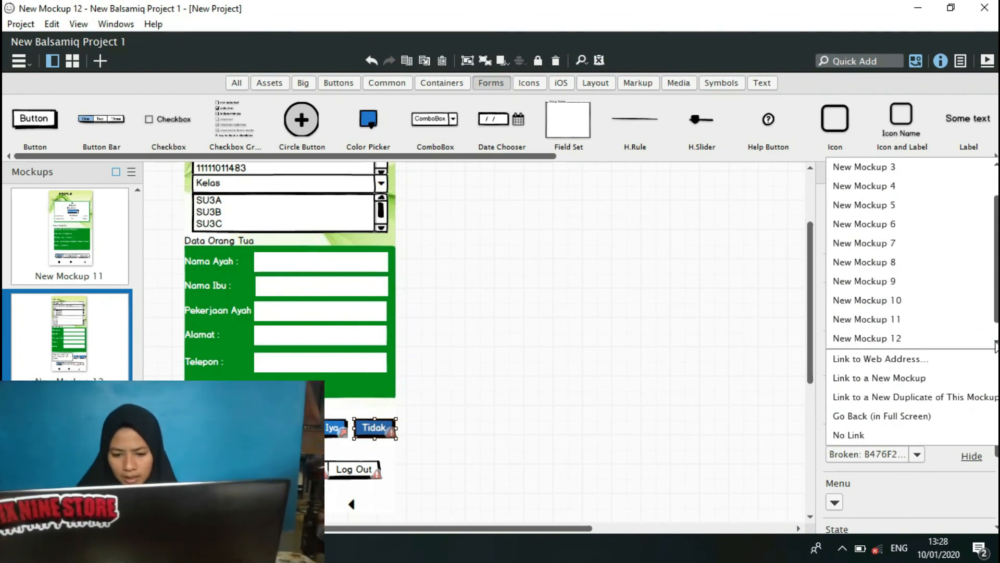
{"action": "left_click", "coordinate": [914, 340]}
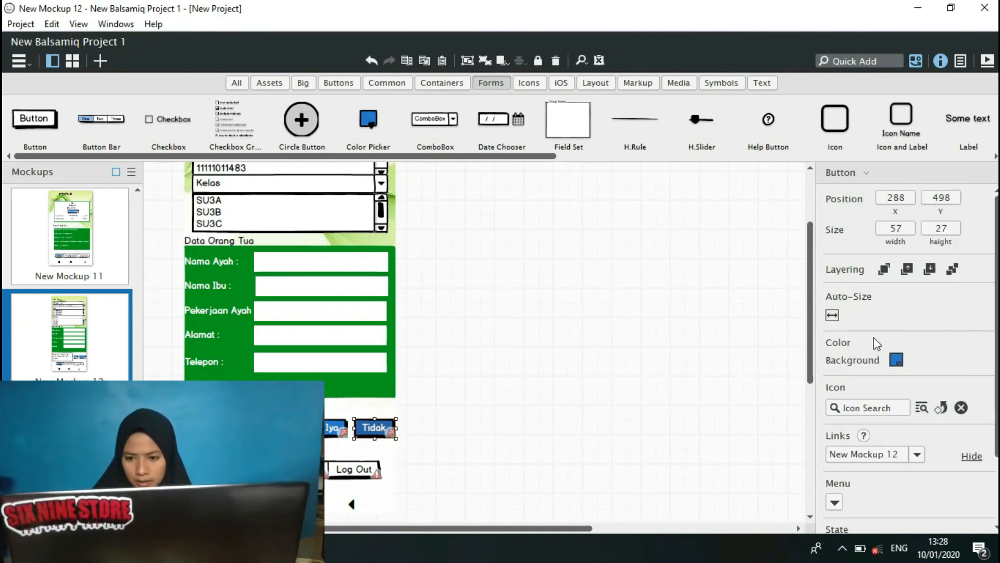
In New Mockup 12's button bar, link Home to New Mockup 3, Profile Santri to New Mockup 11 and Log Out to New Mockup 1.
{"action": "left_click", "coordinate": [355, 469]}
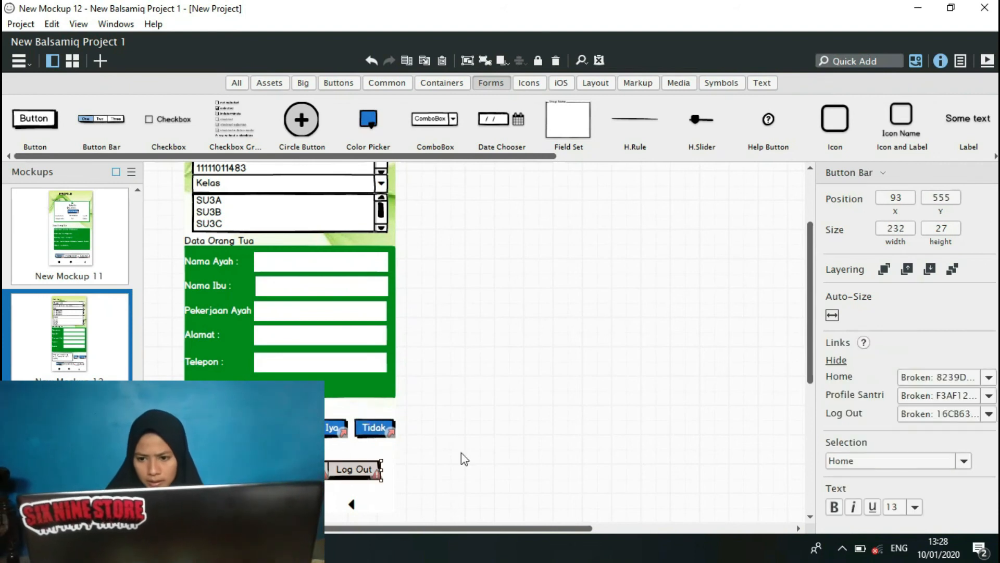
{"action": "left_click", "coordinate": [989, 378]}
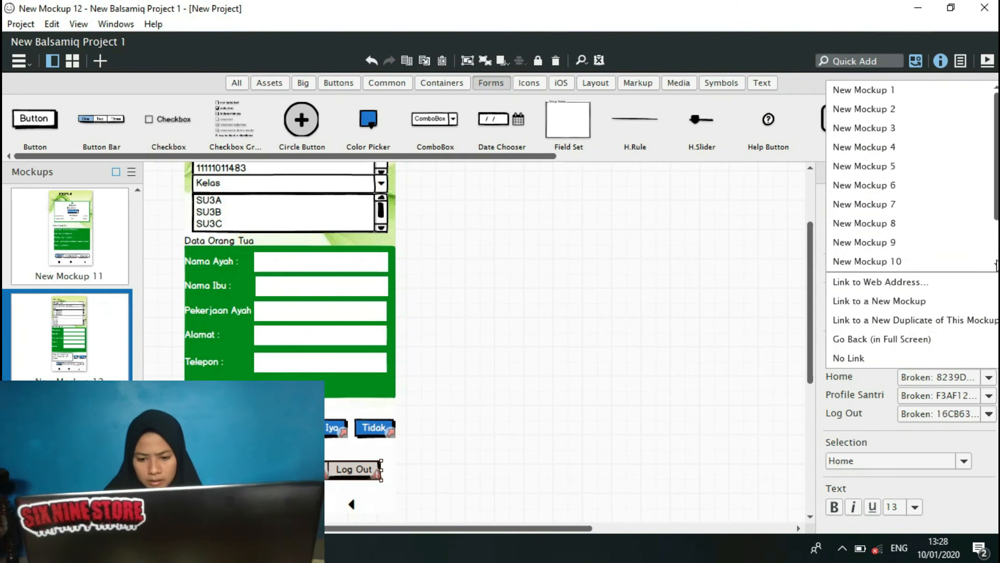
{"action": "left_click", "coordinate": [866, 136]}
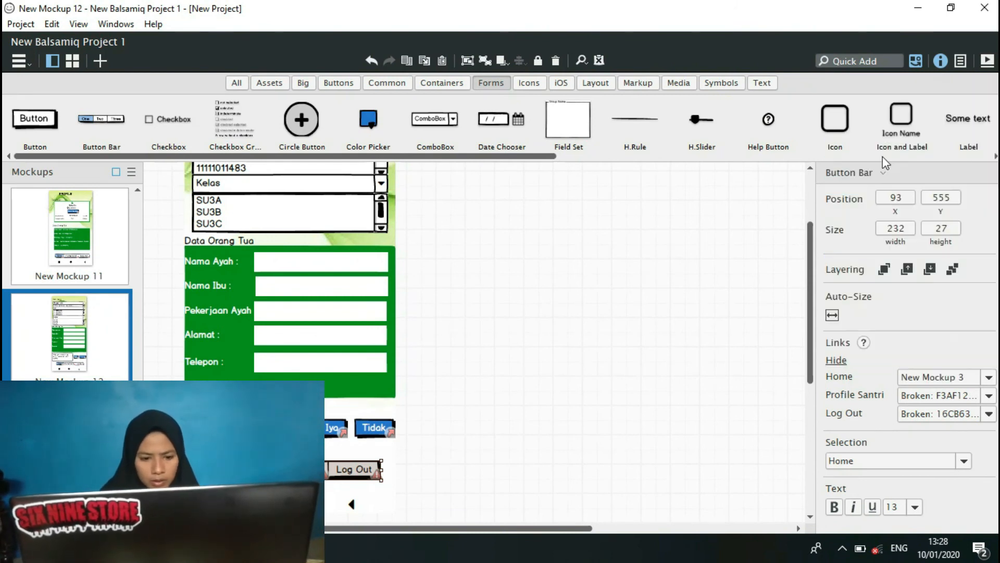
{"action": "left_click", "coordinate": [989, 395]}
{"action": "scroll", "coordinate": [896, 261], "scroll_direction": "down", "scroll_amount": 1}
{"action": "left_click", "coordinate": [959, 280]}
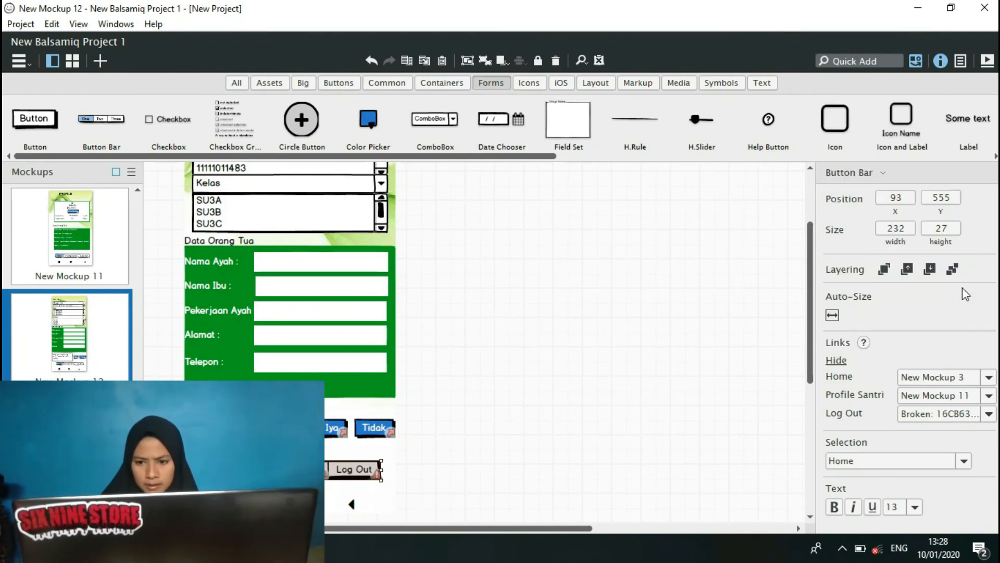
{"action": "left_click", "coordinate": [989, 414]}
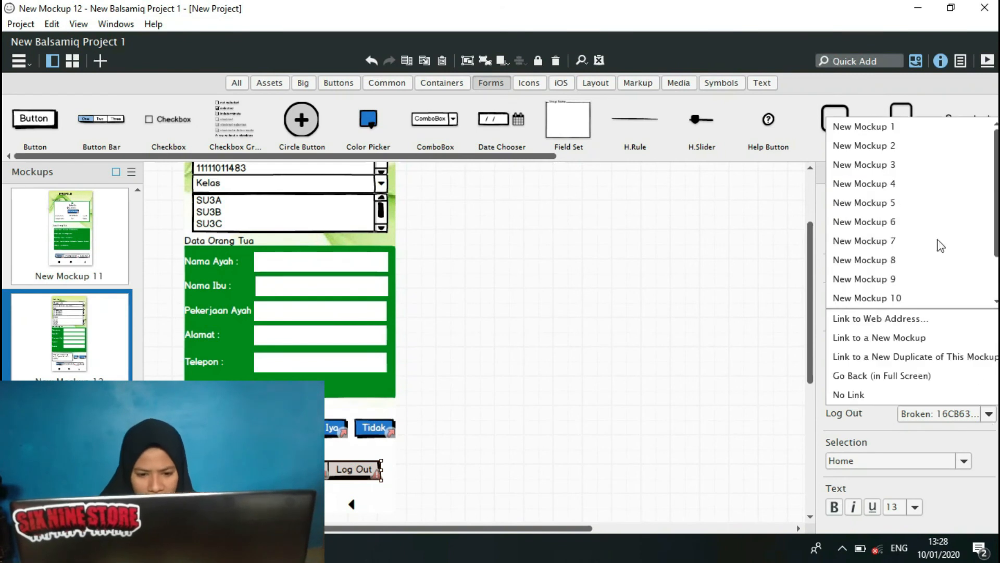
{"action": "left_click", "coordinate": [891, 128]}
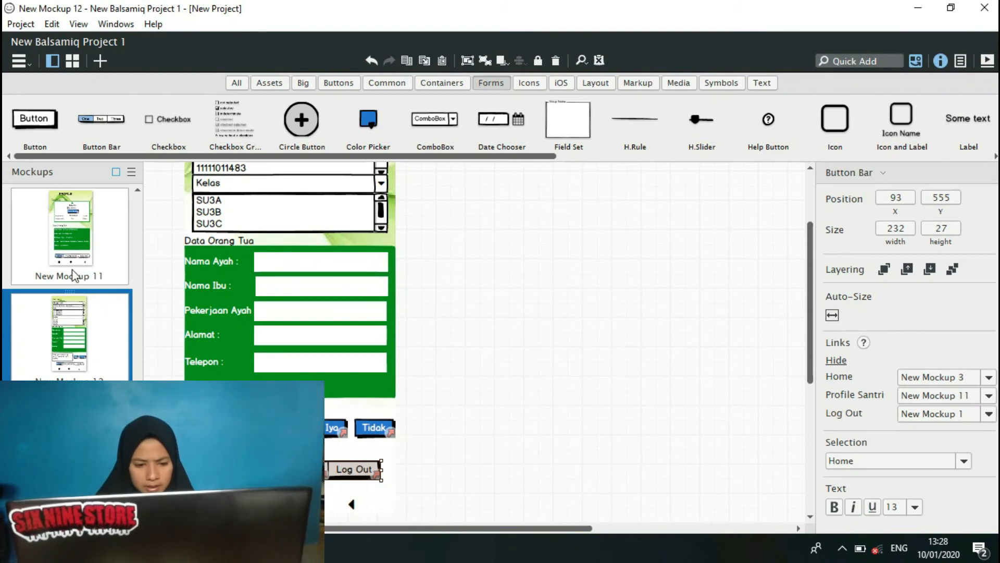
Open the empty New Mockup 13 in New Balsamiq Project 1.
{"action": "left_click", "coordinate": [137, 190]}
{"action": "scroll", "coordinate": [137, 194], "scroll_direction": "up", "scroll_amount": 2}
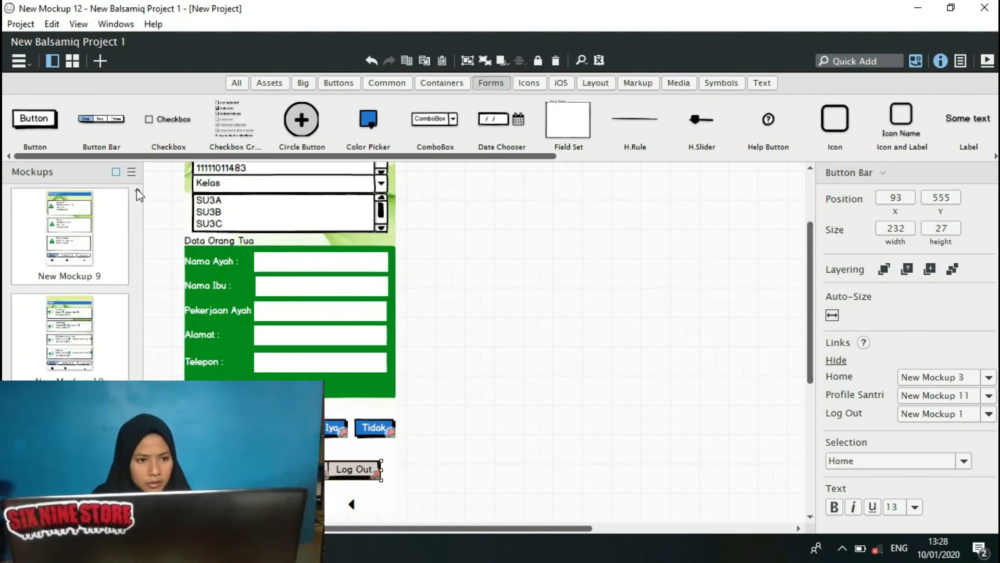
{"action": "left_click_drag", "start_coordinate": [139, 379], "coordinate": [139, 454]}
{"action": "left_click", "coordinate": [69, 445]}
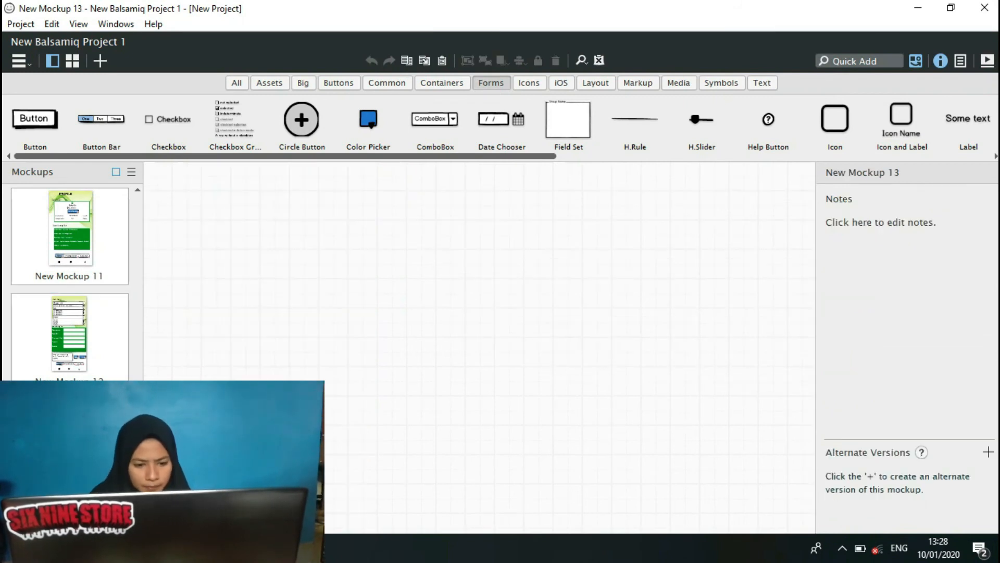
Switch to NewProject, open New Mockup 11 and copy its grouped SPP payment list.
{"action": "left_click", "coordinate": [247, 548]}
{"action": "left_click", "coordinate": [169, 484]}
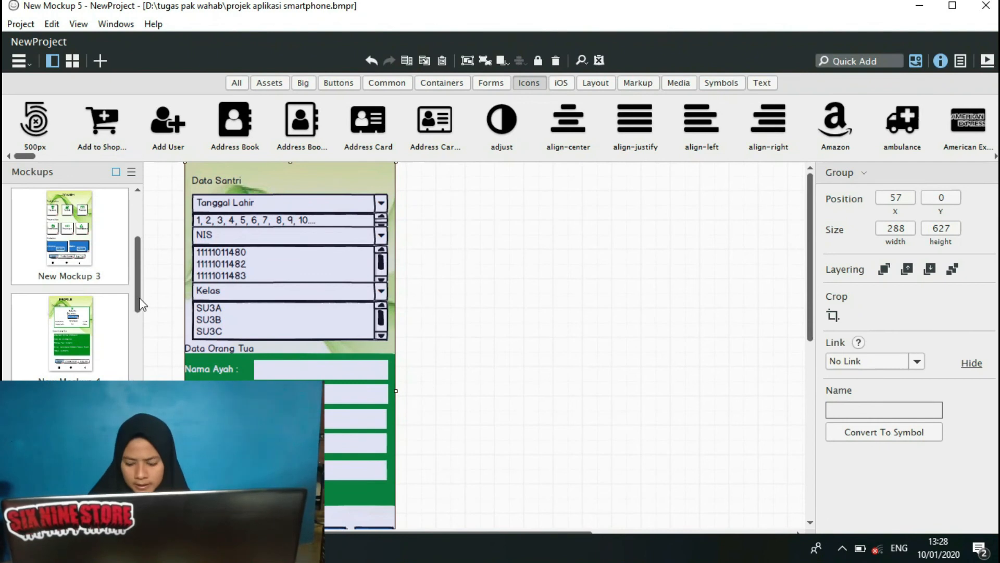
{"action": "left_click_drag", "start_coordinate": [139, 306], "coordinate": [139, 408]}
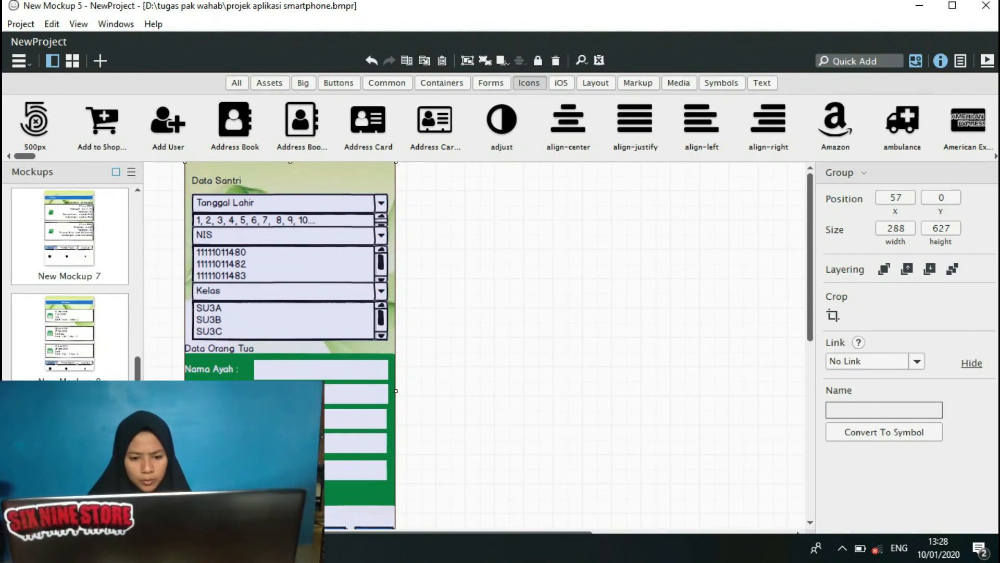
{"action": "left_click_drag", "start_coordinate": [139, 407], "coordinate": [138, 461]}
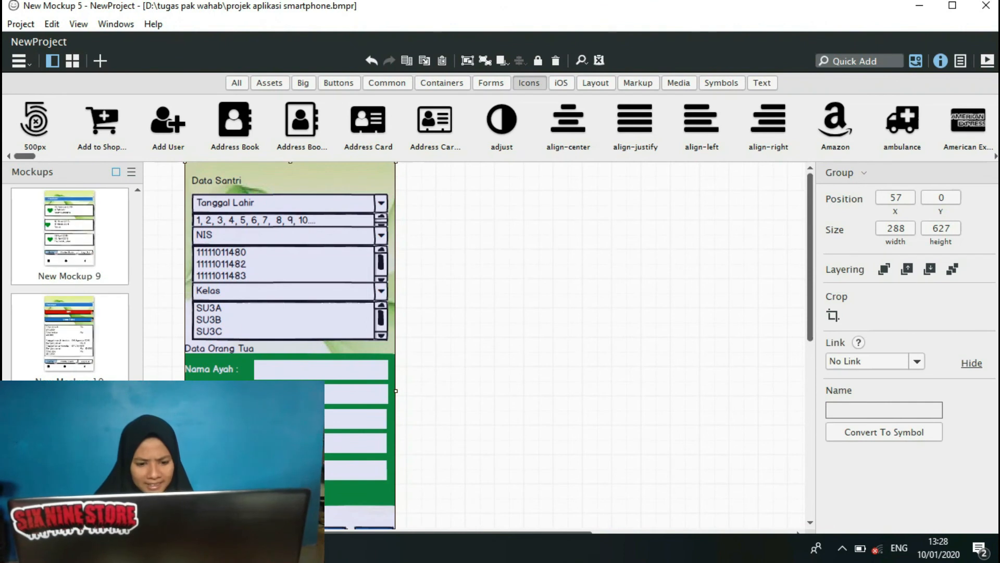
{"action": "left_click", "coordinate": [69, 442]}
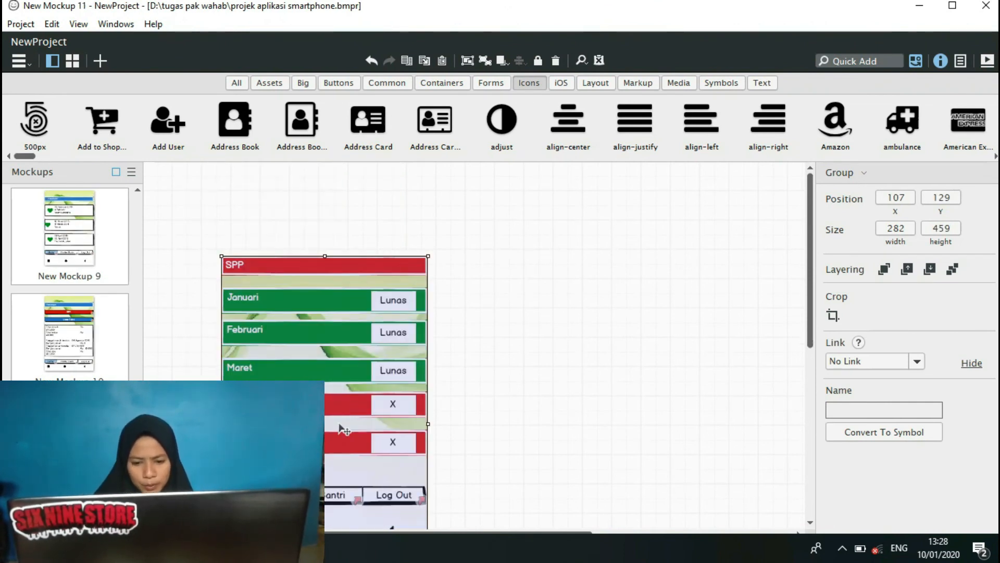
Return to New Balsamiq Project 1 and paste the SPP payment list into New Mockup 13.
{"action": "mouse_move", "coordinate": [250, 548]}
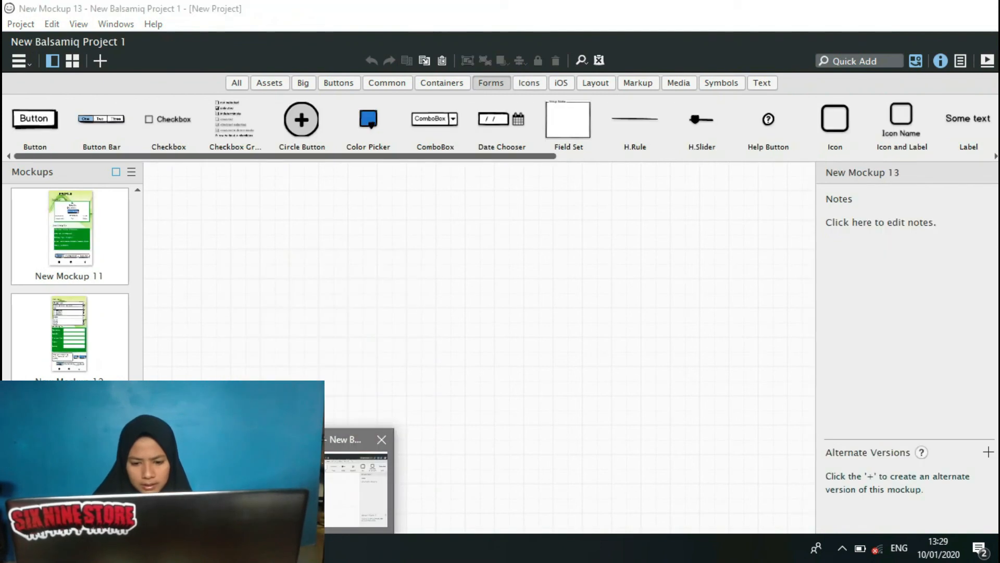
{"action": "left_click", "coordinate": [360, 482]}
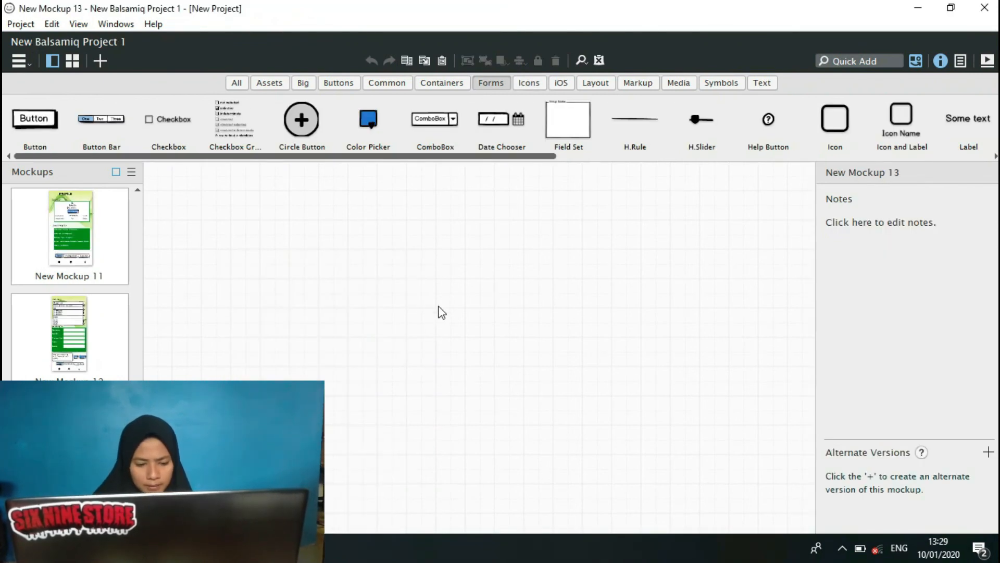
{"action": "key", "text": "ctrl+v"}
{"action": "left_click", "coordinate": [602, 379]}
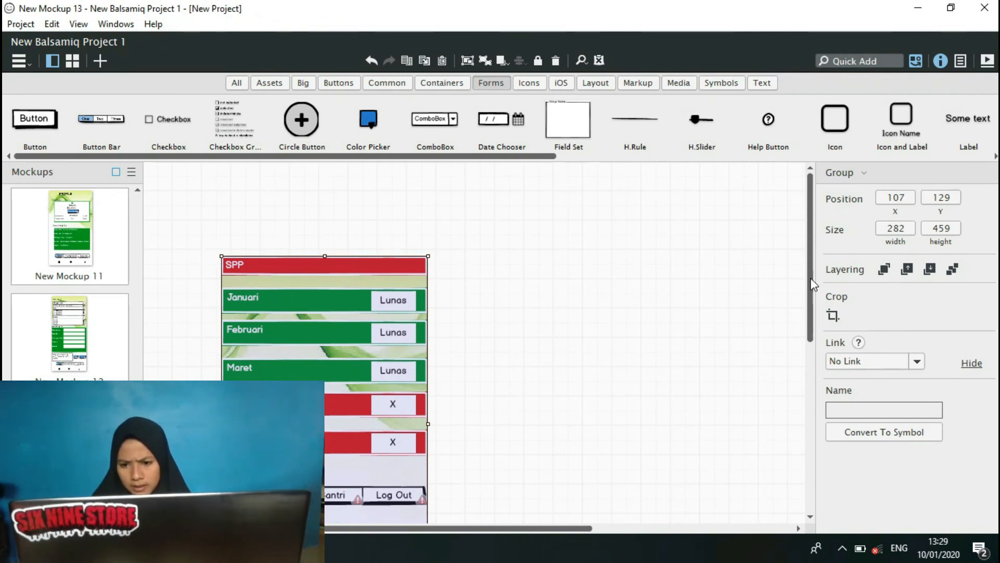
Ungroup the pasted SPP payment list in New Mockup 13 into separate controls and deselect them.
{"action": "left_click_drag", "start_coordinate": [813, 288], "coordinate": [793, 313]}
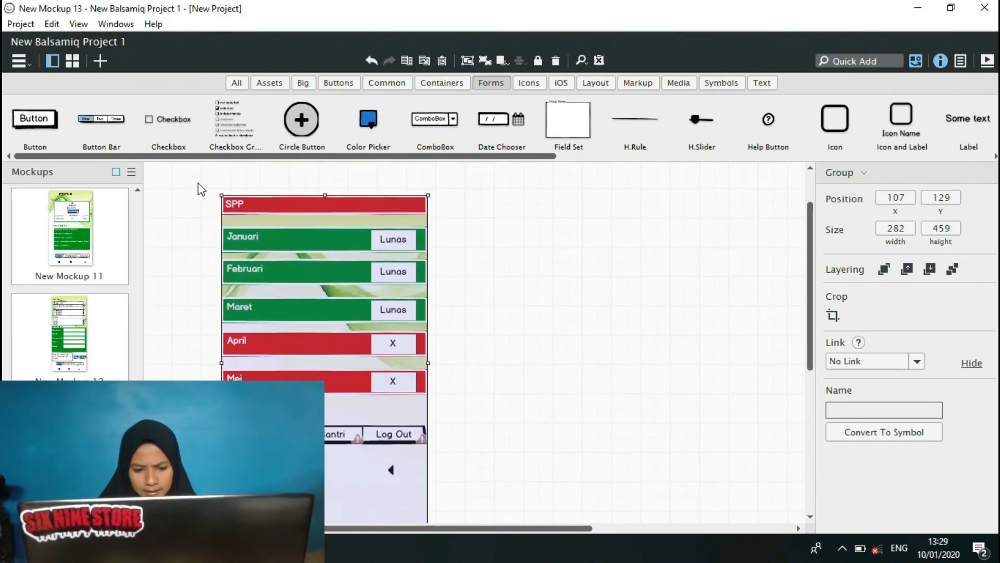
{"action": "left_click_drag", "start_coordinate": [192, 174], "coordinate": [493, 495]}
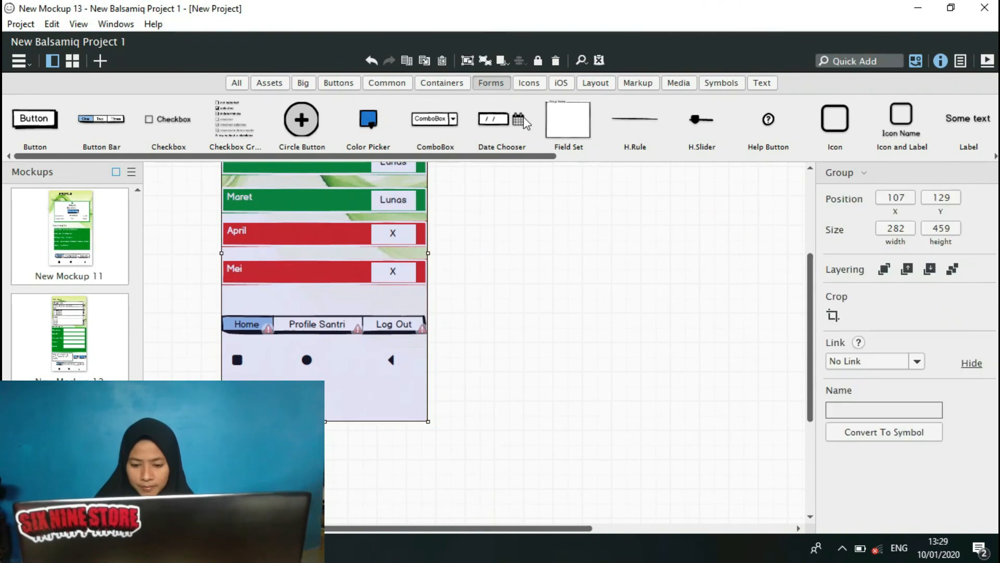
{"action": "left_click", "coordinate": [483, 61]}
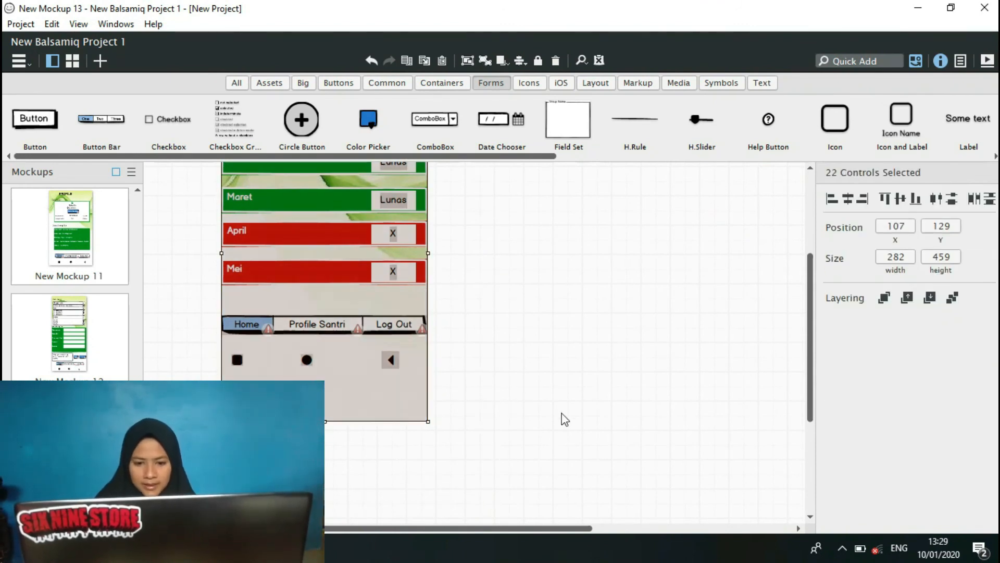
{"action": "left_click", "coordinate": [563, 417]}
In New Mockup 13's button bar, link Home to New Mockup 3 and Profile Santri to New Mockup 11.
{"action": "left_click", "coordinate": [388, 331]}
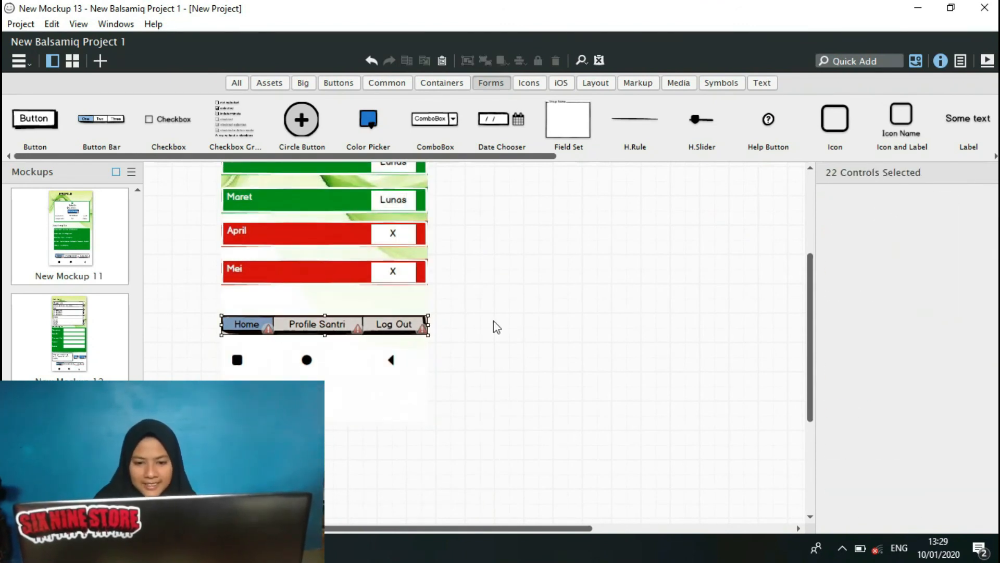
{"action": "left_click", "coordinate": [988, 377]}
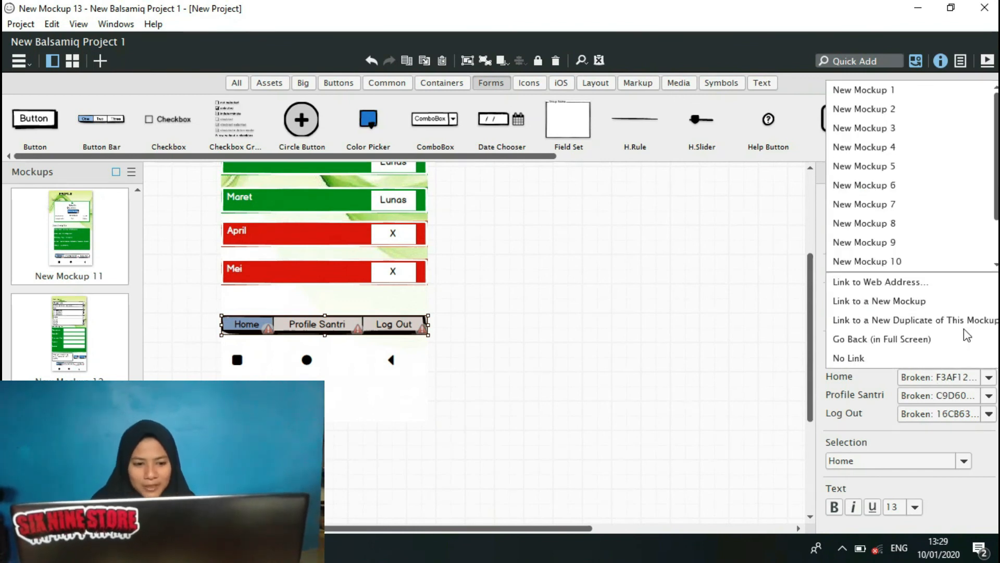
{"action": "left_click", "coordinate": [892, 130]}
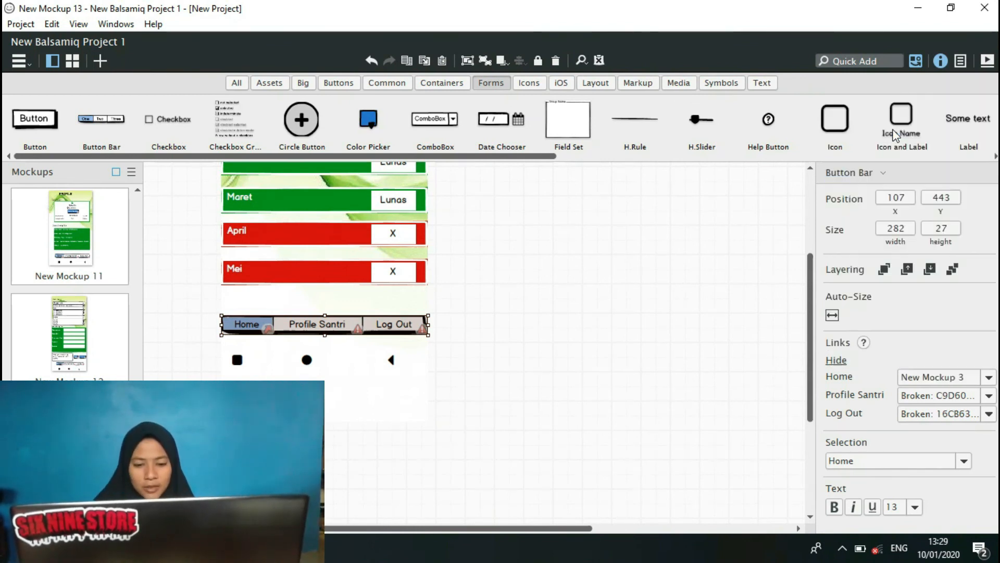
{"action": "left_click", "coordinate": [989, 396]}
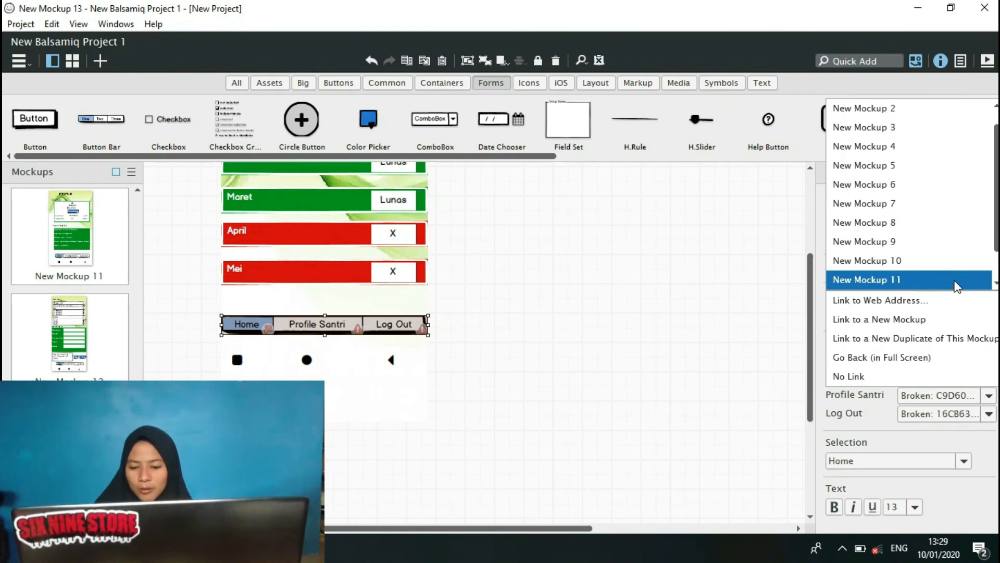
{"action": "left_click", "coordinate": [956, 281]}
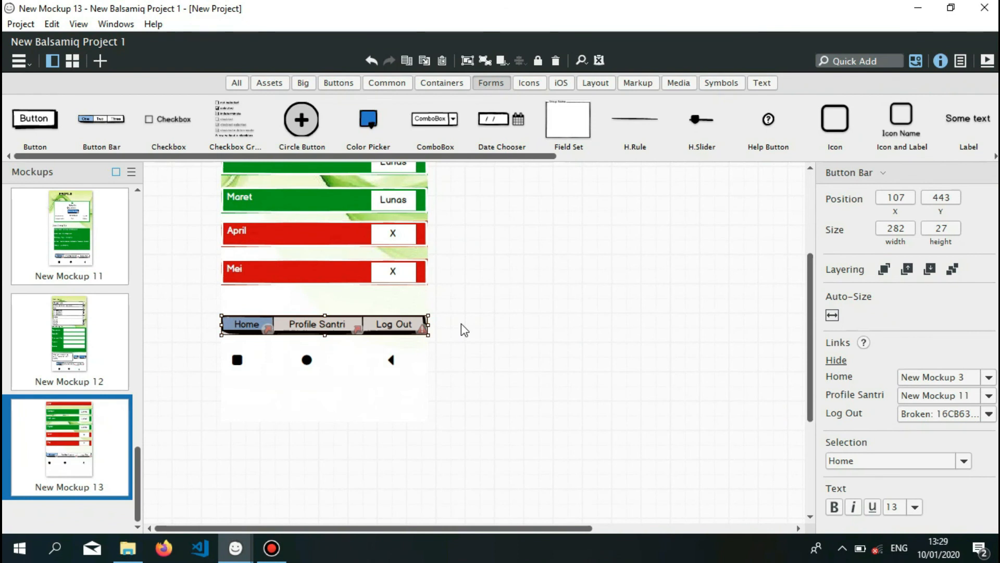
Link Log Out in New Mockup 13's button bar to New Mockup 1.
{"action": "left_click", "coordinate": [988, 414]}
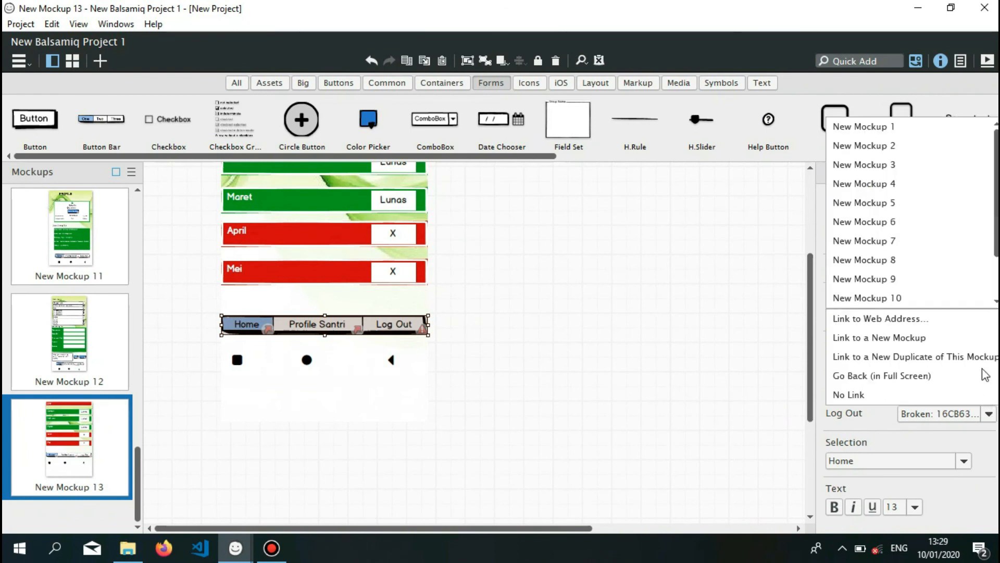
{"action": "left_click", "coordinate": [936, 144]}
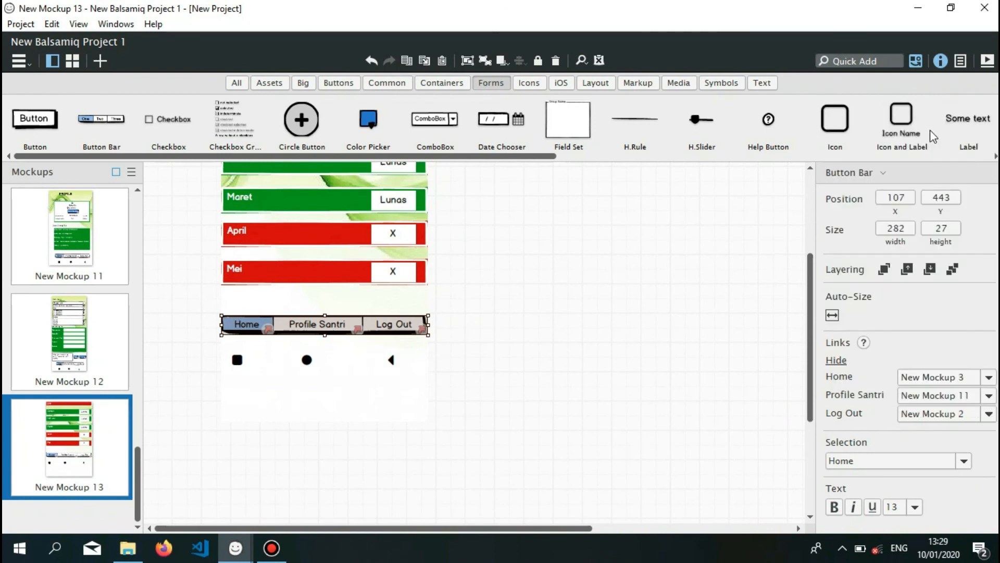
{"action": "left_click", "coordinate": [989, 415]}
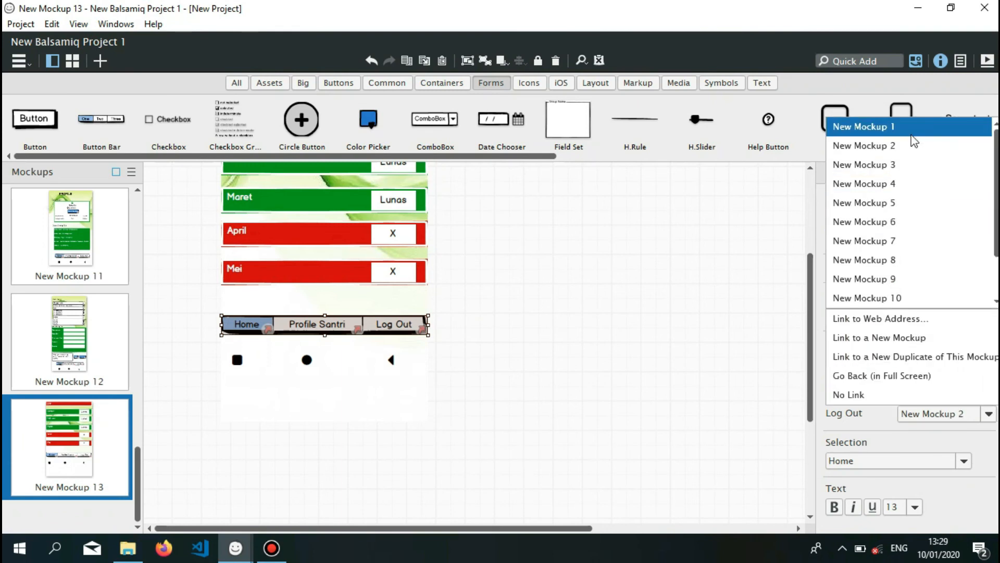
{"action": "left_click", "coordinate": [912, 135]}
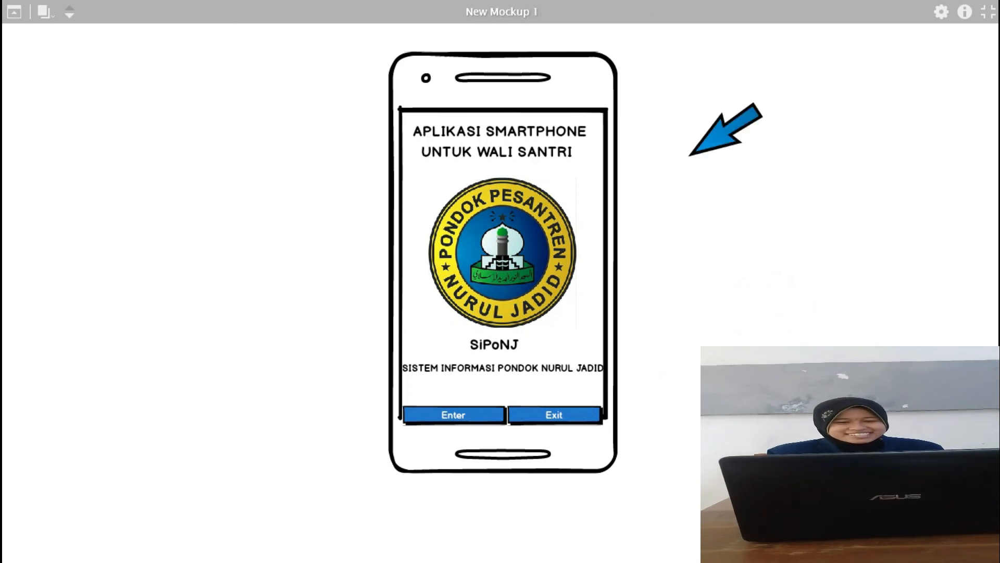
In the full-screen prototype, enter the app and log in to the main menu, then view the Prestasi page and return Home.
{"action": "left_click", "coordinate": [474, 414]}
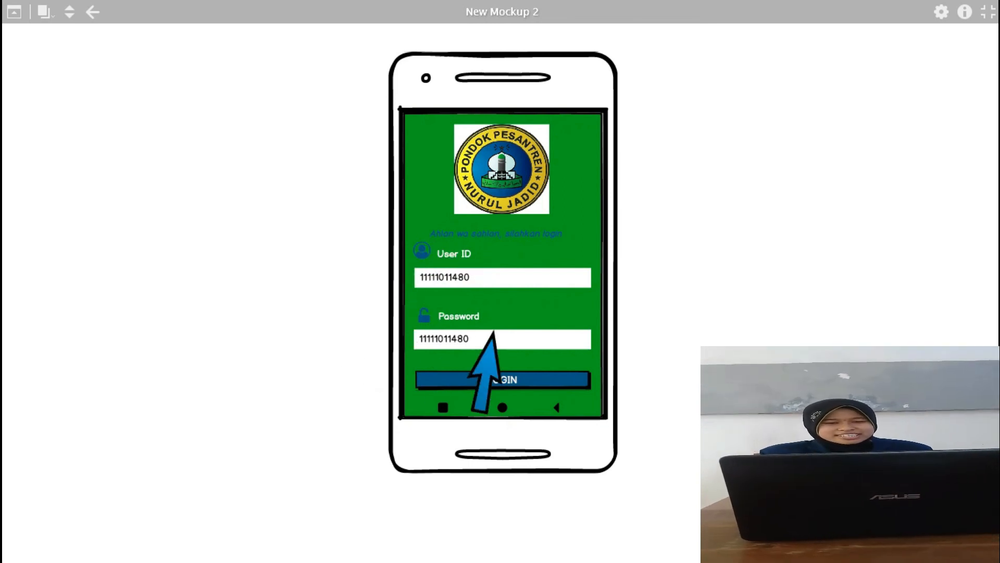
{"action": "left_click", "coordinate": [504, 380]}
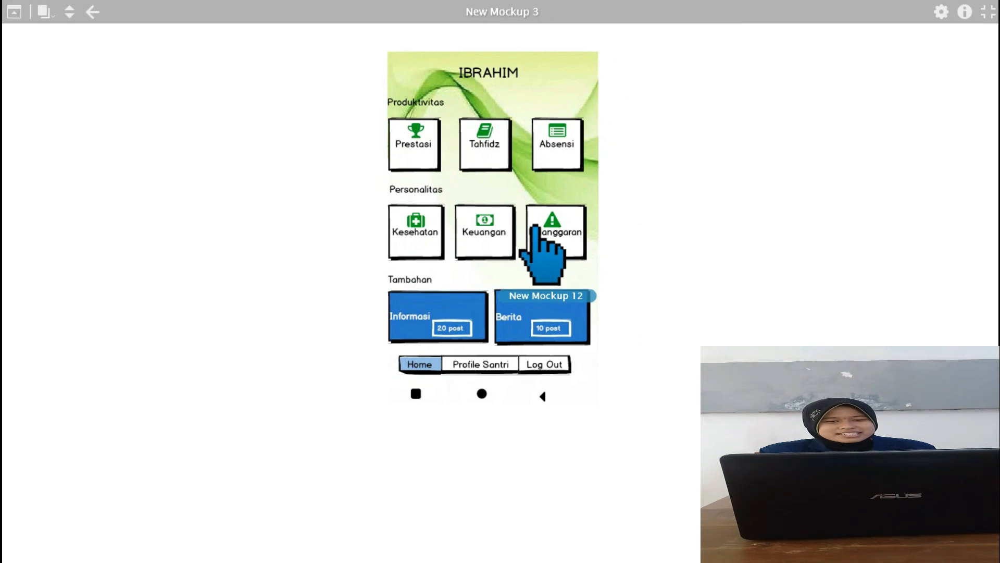
{"action": "left_click", "coordinate": [421, 155]}
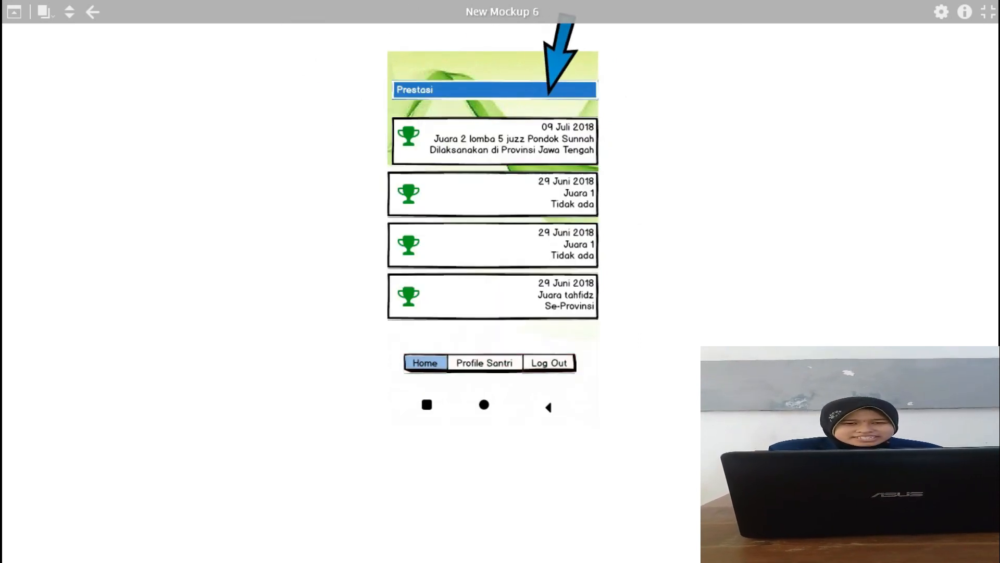
{"action": "left_click", "coordinate": [434, 365]}
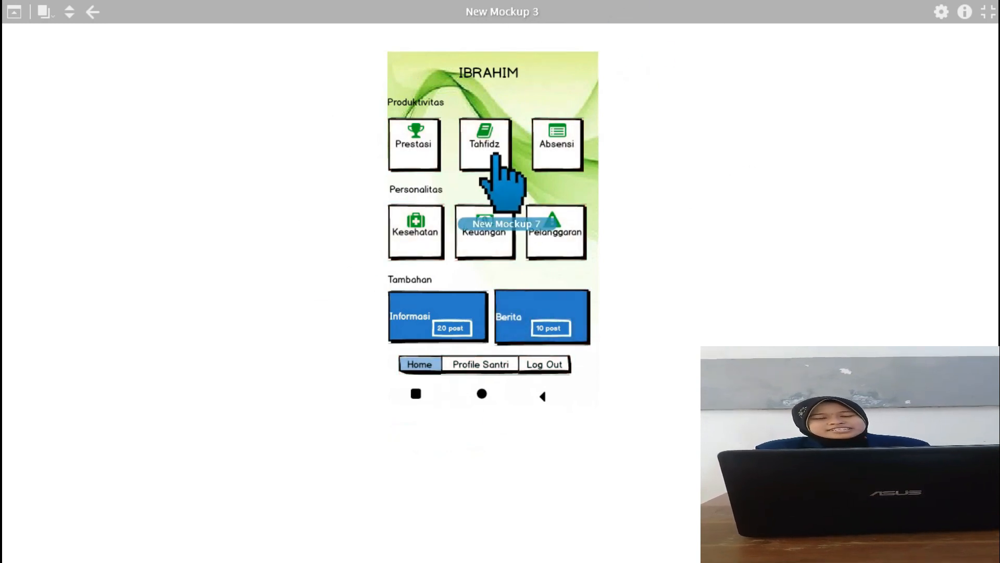
Preview the Tahfidz, Absensi and Kesehatan pages from the prototype's main menu, returning Home after each one.
{"action": "left_click", "coordinate": [484, 143]}
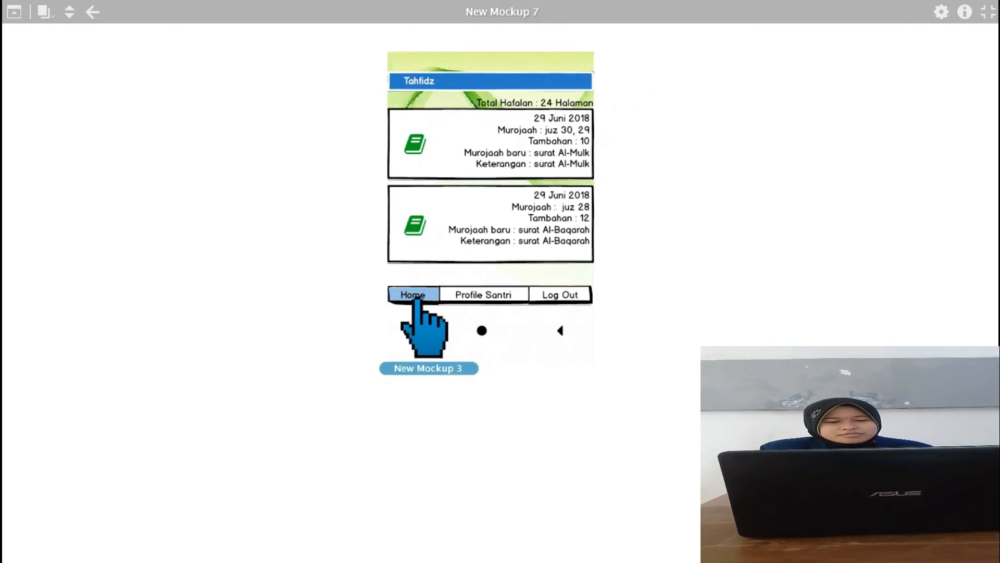
{"action": "left_click", "coordinate": [417, 298]}
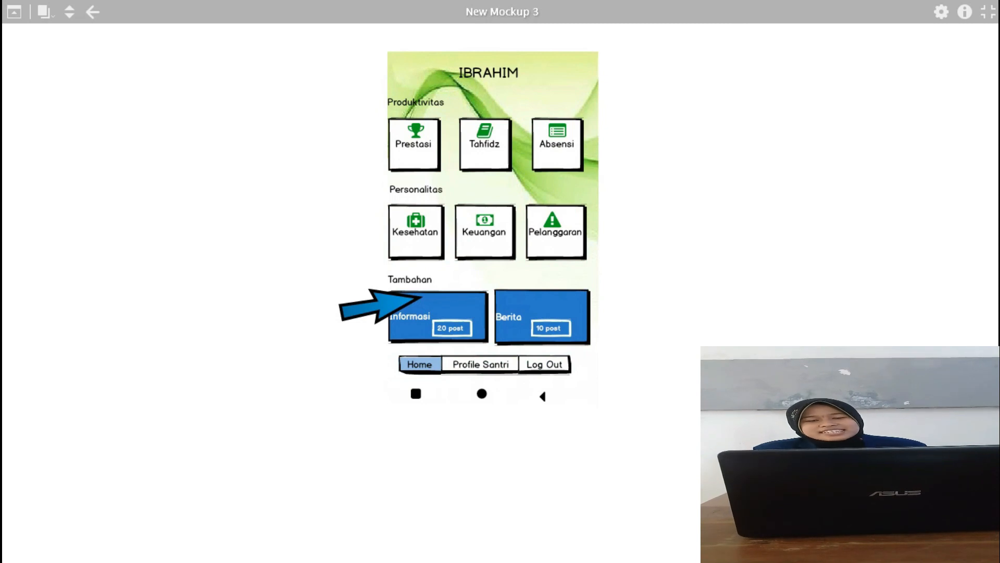
{"action": "left_click", "coordinate": [562, 151]}
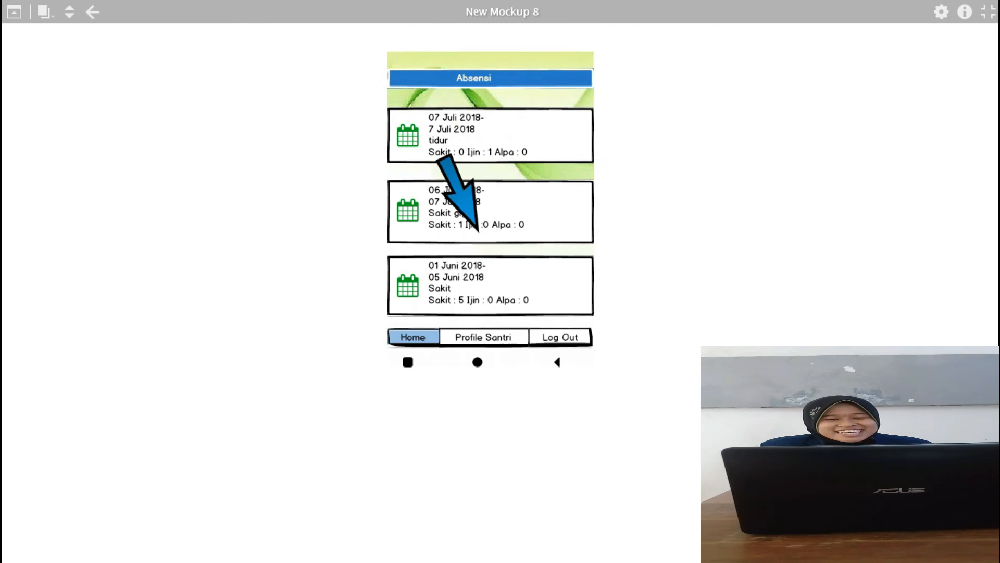
{"action": "left_click", "coordinate": [410, 336]}
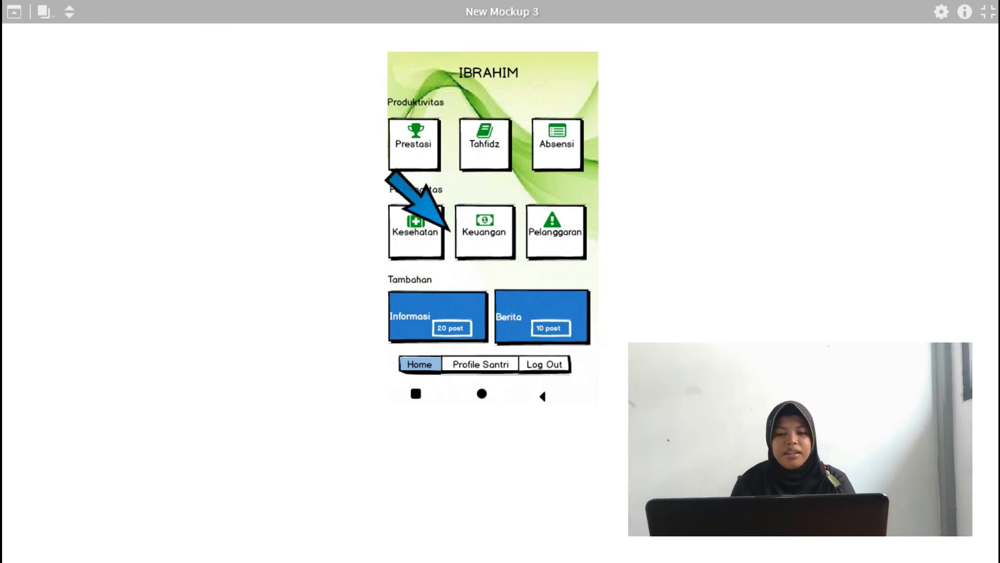
{"action": "left_click", "coordinate": [431, 234]}
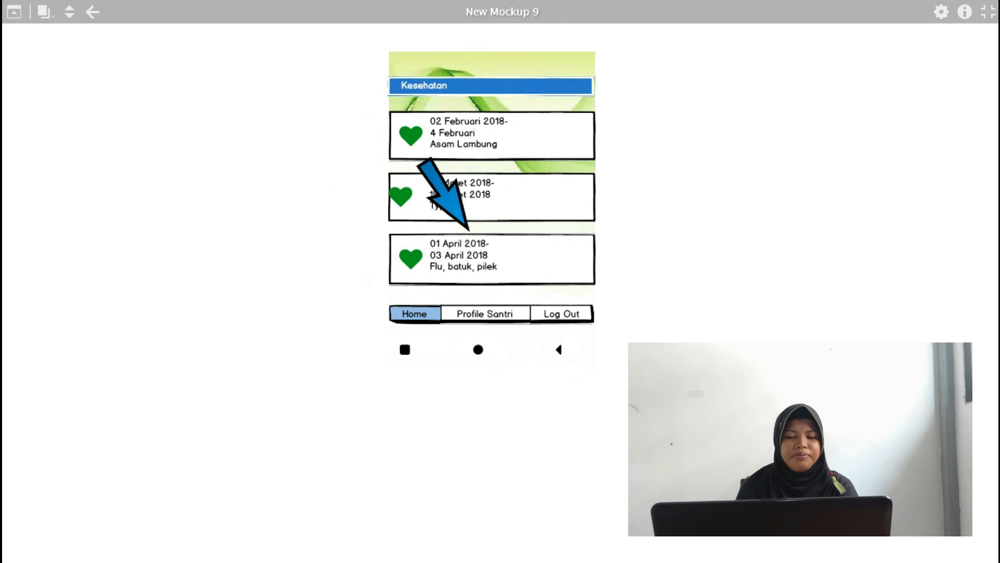
{"action": "left_click", "coordinate": [416, 313]}
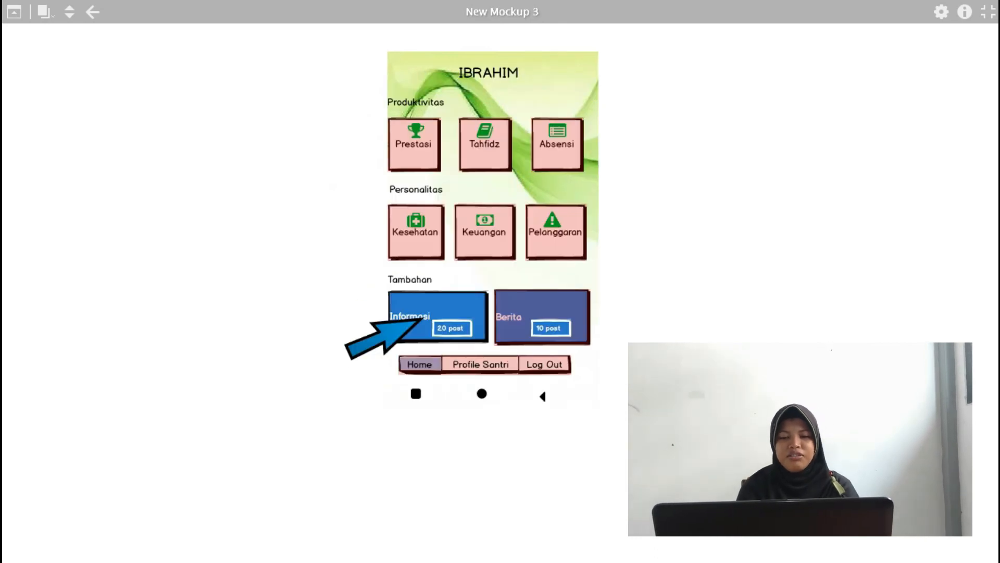